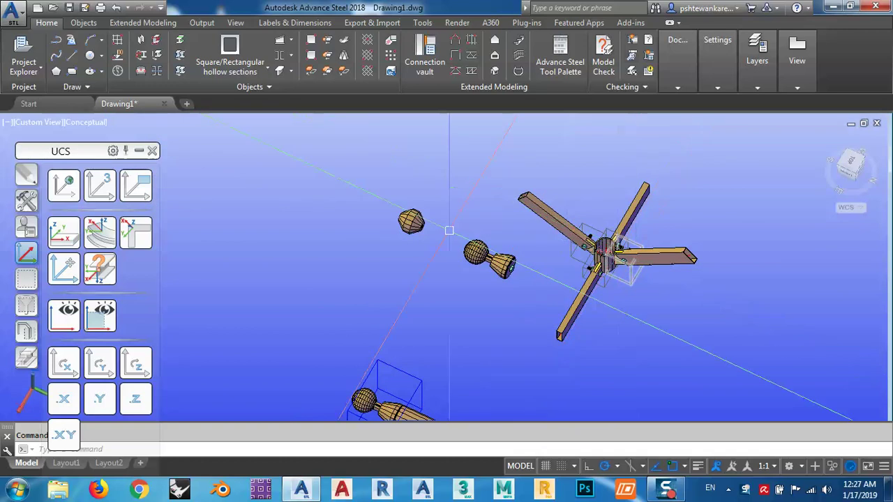
# Examine the reference model's ball-and-cone parts and the bolted arms around the central tube, from several angles.
pyautogui.moveTo(528, 316); pyautogui.dragTo(514, 300, button='middle')
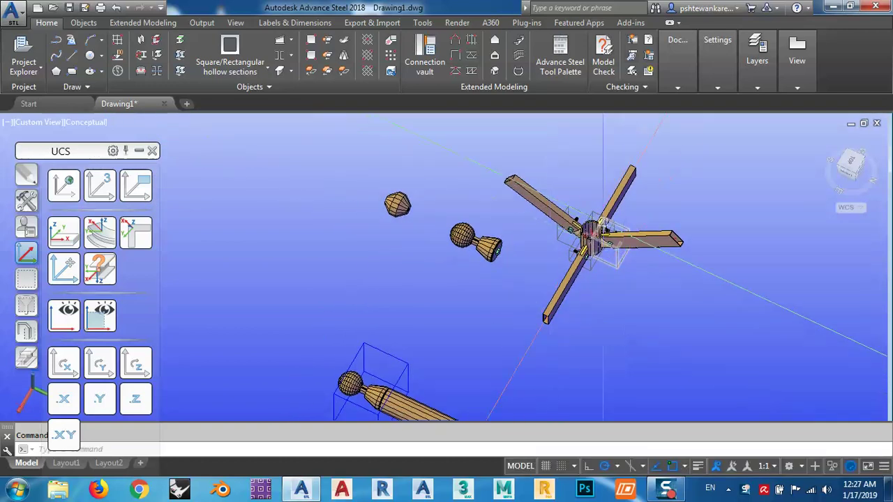
pyautogui.moveTo(471, 332); pyautogui.dragTo(452, 288, button='middle')
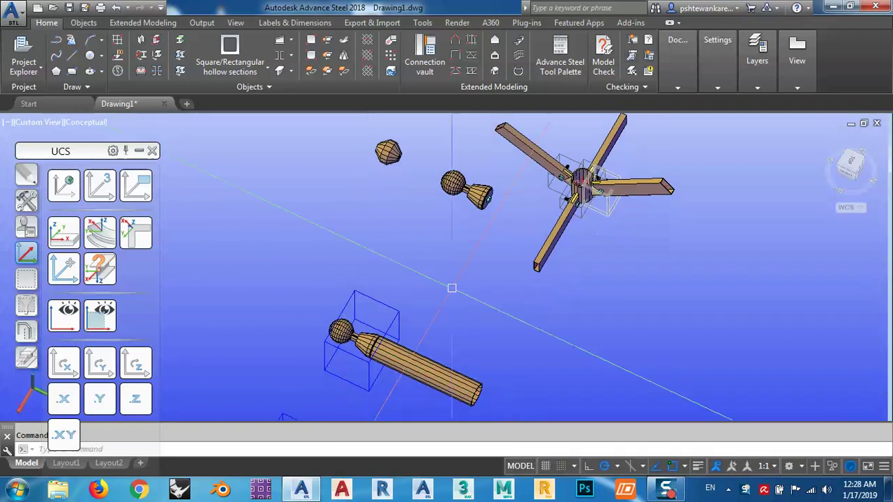
pyautogui.scroll(3, 323, 315)
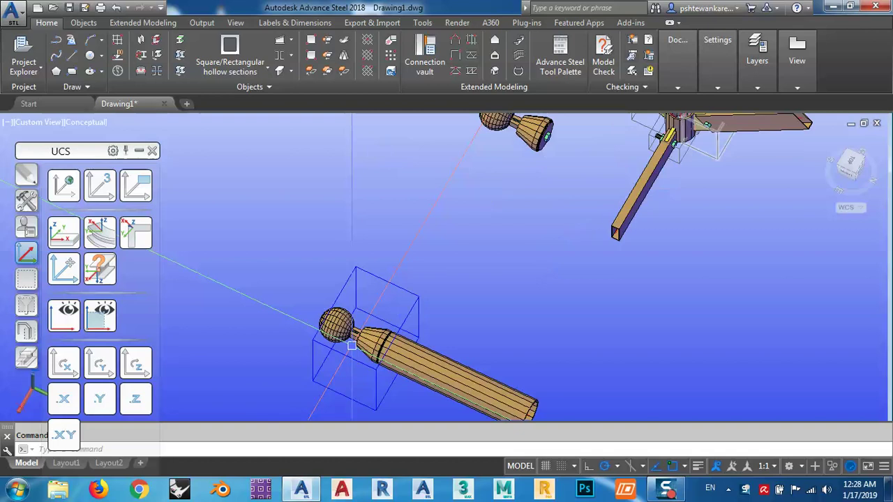
pyautogui.scroll(-5, 323, 315)
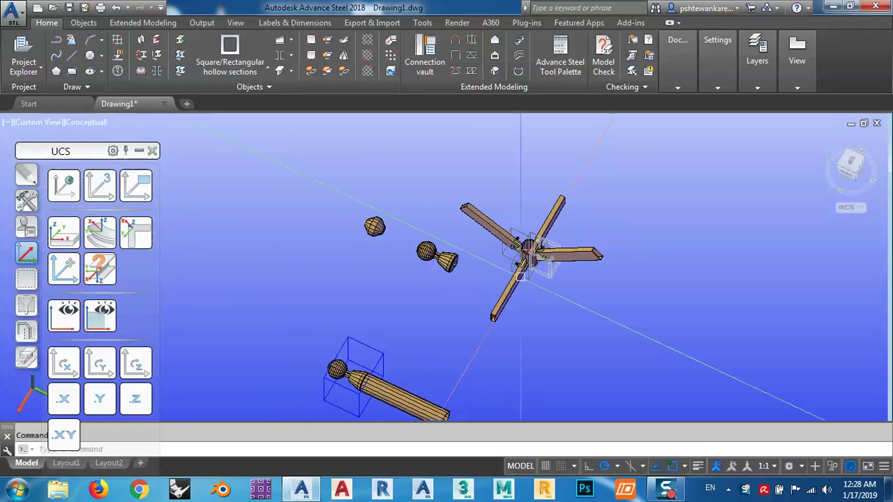
pyautogui.scroll(6, 506, 254)
pyautogui.moveTo(506, 254); pyautogui.dragTo(530, 247, button='middle')
pyautogui.scroll(-2, 530, 247)
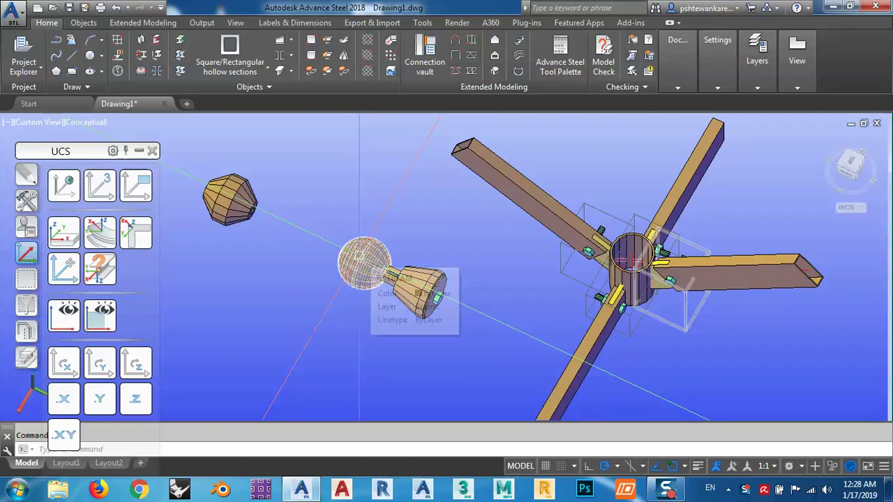
pyautogui.moveTo(251, 204); pyautogui.dragTo(325, 229, button='middle')
pyautogui.moveTo(309, 221)
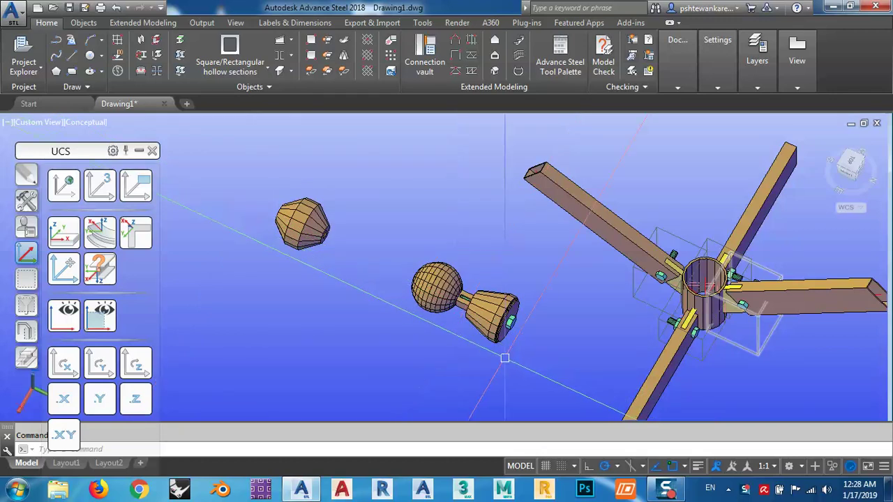
pyautogui.moveTo(504, 361); pyautogui.dragTo(411, 339, button='middle')
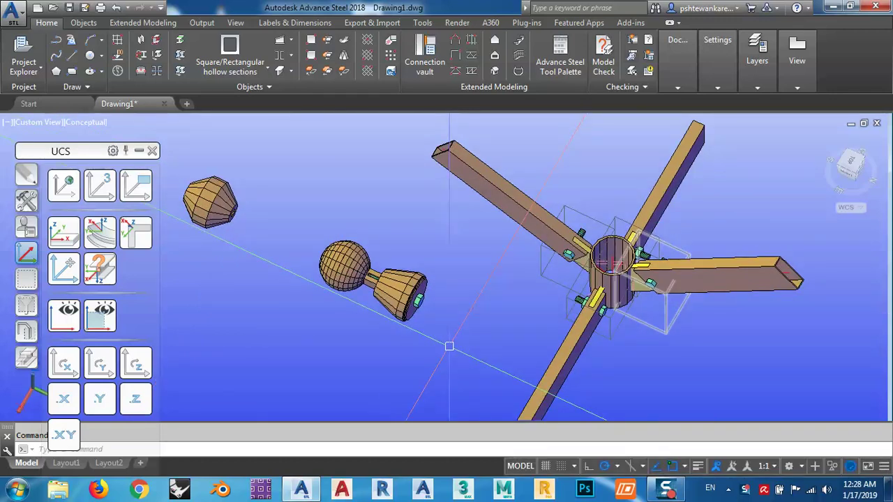
pyautogui.moveTo(458, 348); pyautogui.dragTo(419, 345, button='middle')
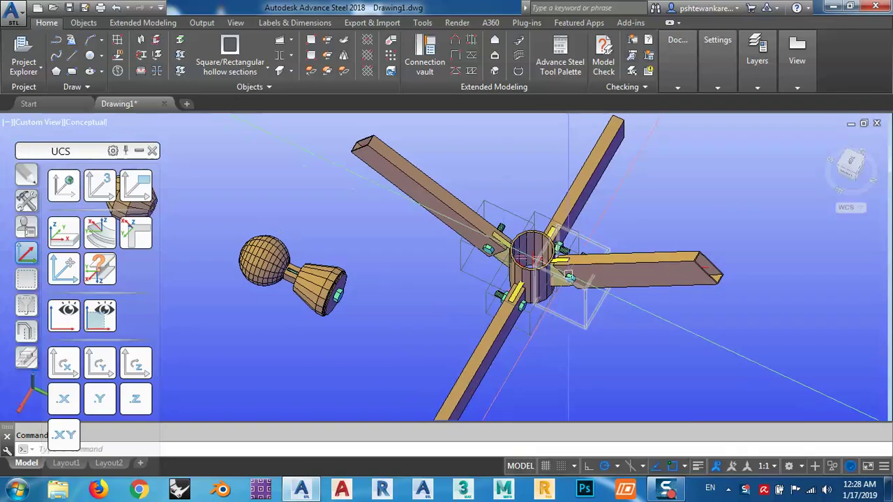
pyautogui.scroll(-2, 559, 278)
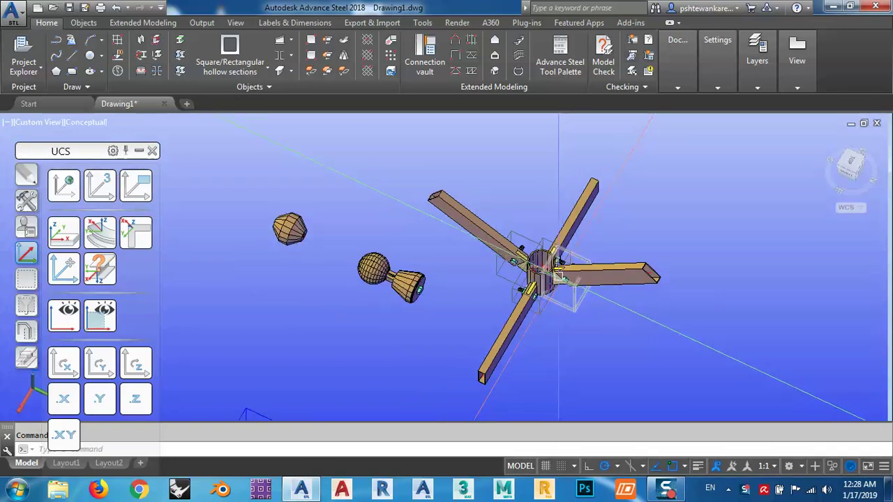
pyautogui.scroll(3, 559, 277)
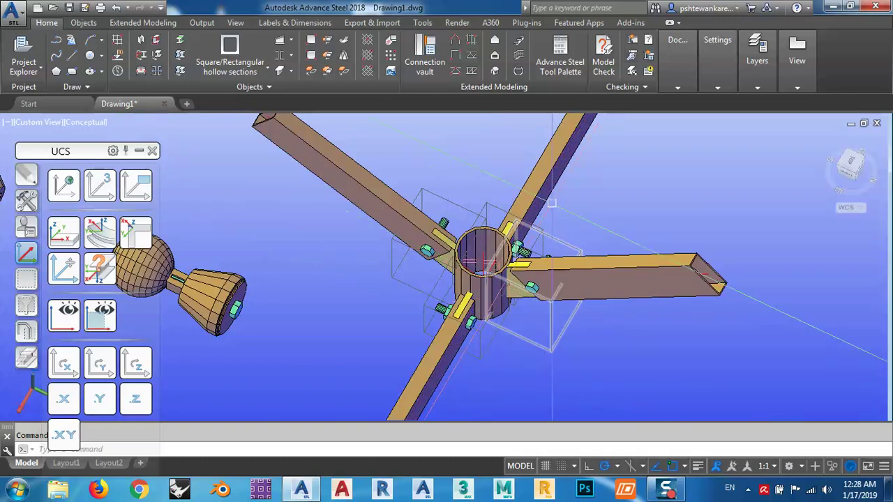
pyautogui.keyDown('shift'); pyautogui.moveTo(550, 315); pyautogui.dragTo(483, 260, button='middle'); pyautogui.keyUp('shift')
pyautogui.moveTo(598, 266); pyautogui.dragTo(594, 280, button='middle')
pyautogui.moveTo(594, 279); pyautogui.dragTo(563, 339, button='middle')
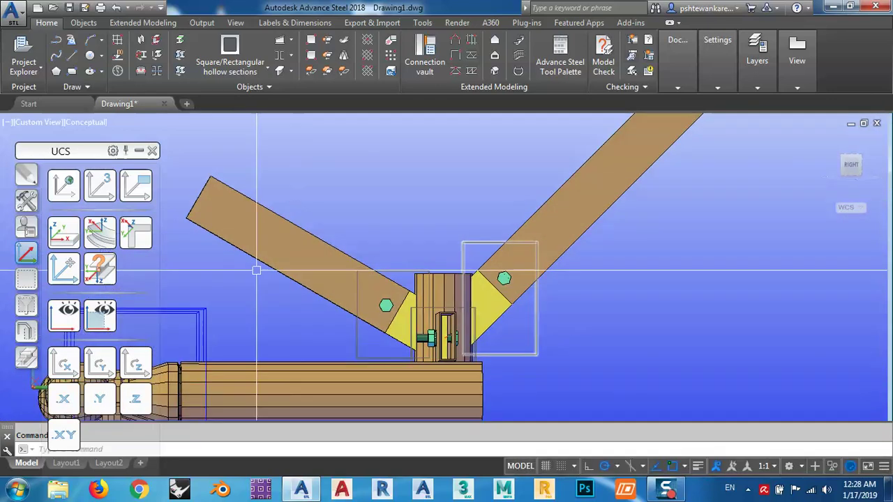
pyautogui.scroll(-2, 445, 215)
pyautogui.keyDown('shift'); pyautogui.moveTo(446, 219); pyautogui.dragTo(503, 257, button='middle'); pyautogui.keyUp('shift')
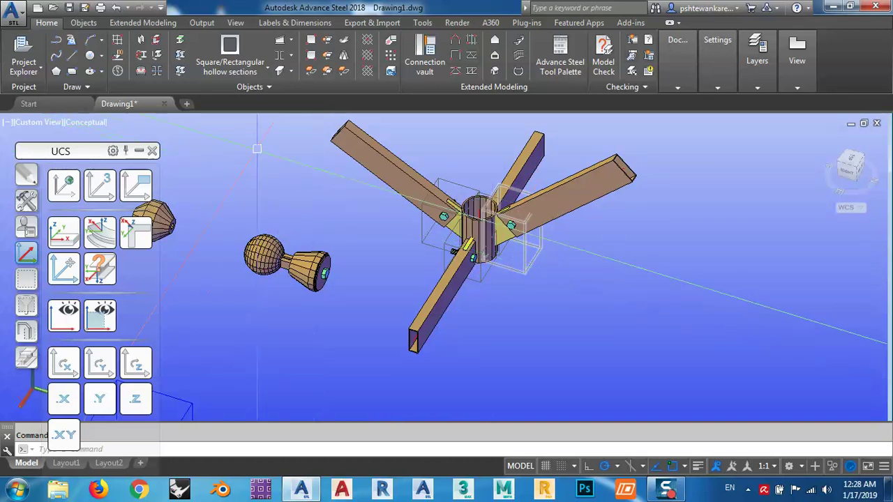
# Create a new drawing and turn on the View Cube display.
pyautogui.click(187, 105)
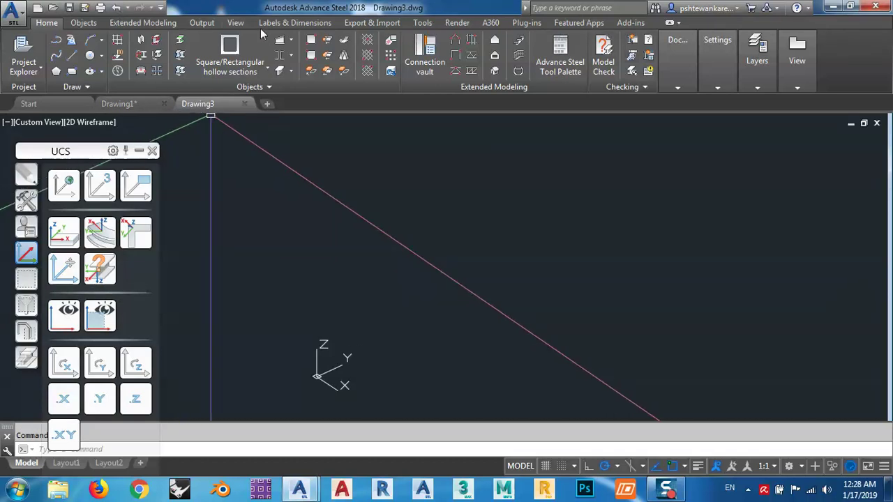
pyautogui.click(236, 22)
pyautogui.click(42, 64)
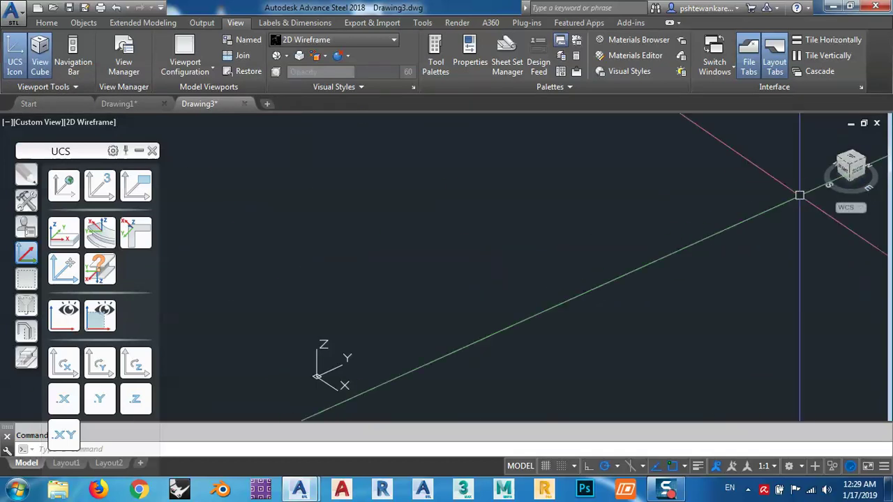
pyautogui.moveTo(498, 274); pyautogui.dragTo(481, 256, button='middle')
# Place a vertical circular hollow section 150 mm long along the Z axis.
pyautogui.click(46, 22)
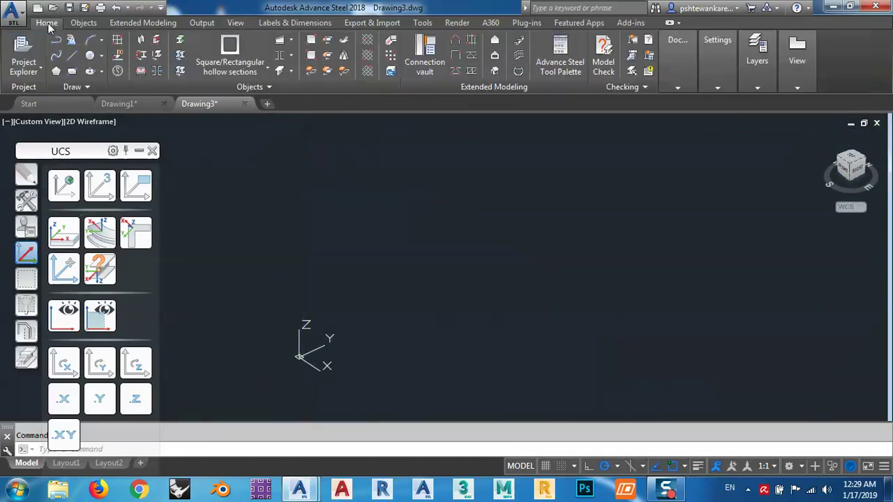
pyautogui.click(257, 72)
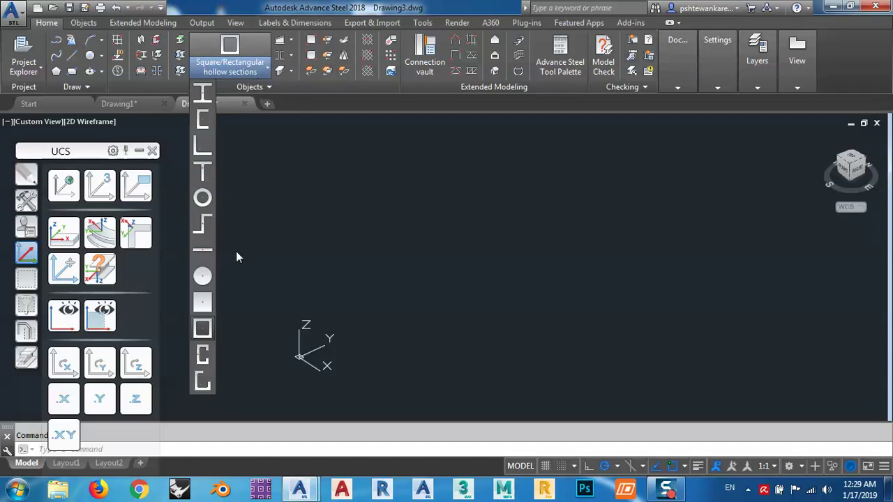
pyautogui.click(201, 199)
pyautogui.click(389, 318)
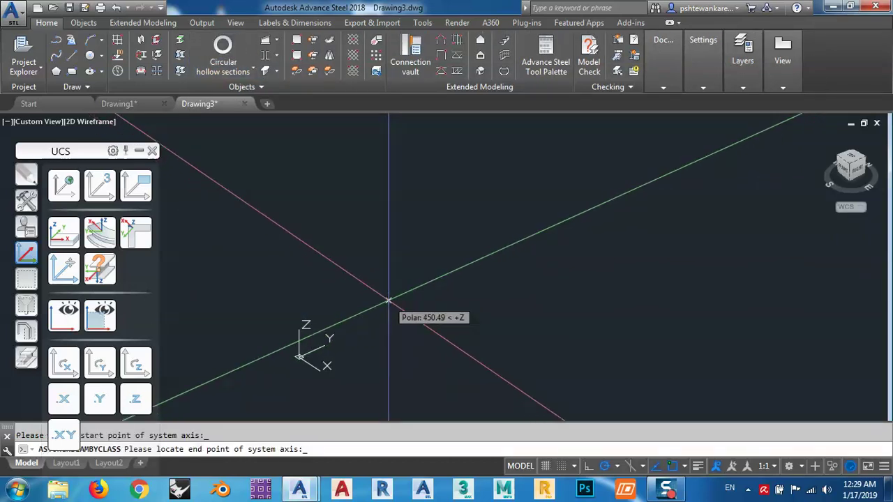
pyautogui.write('150')
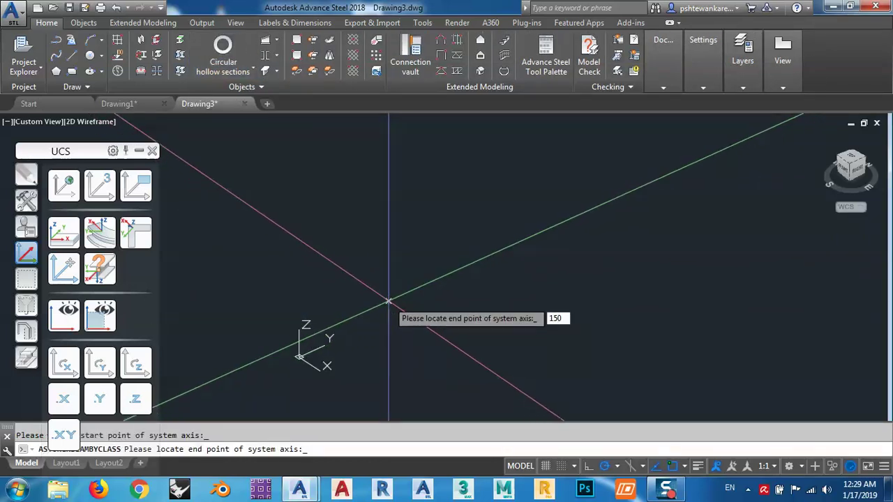
pyautogui.press('Return')
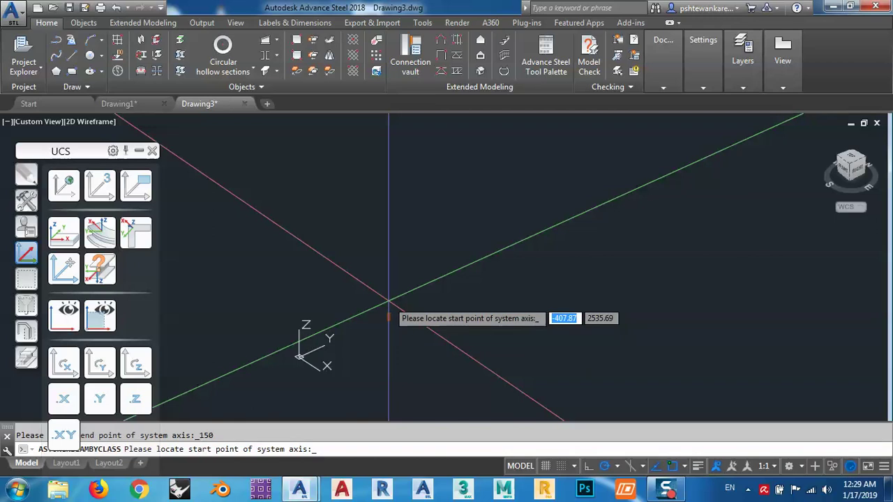
pyautogui.press('Return')
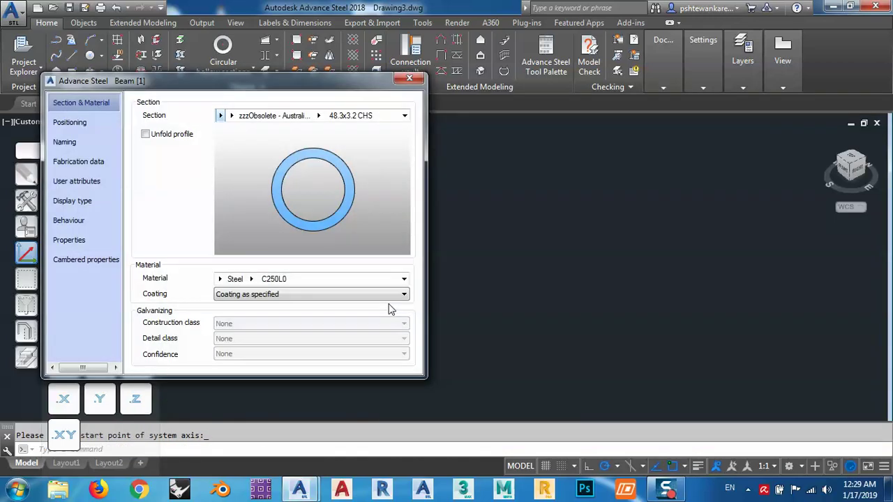
# Set the tube's section size to 101.6x5.0 CHS.
pyautogui.click(319, 116)
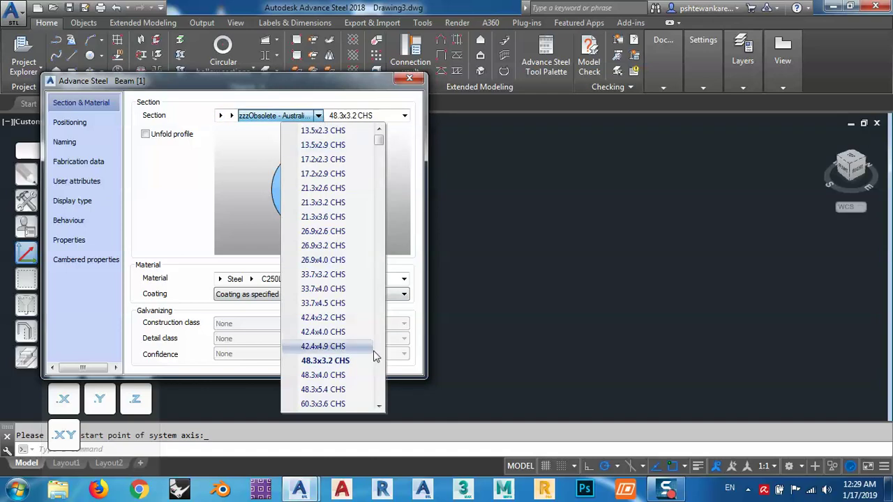
pyautogui.scroll(-3, 337, 304)
pyautogui.scroll(-2, 337, 305)
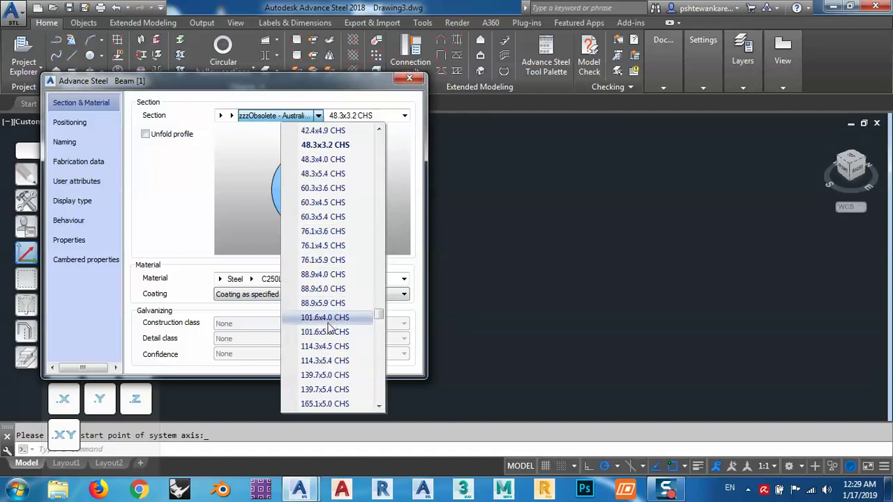
pyautogui.click(325, 375)
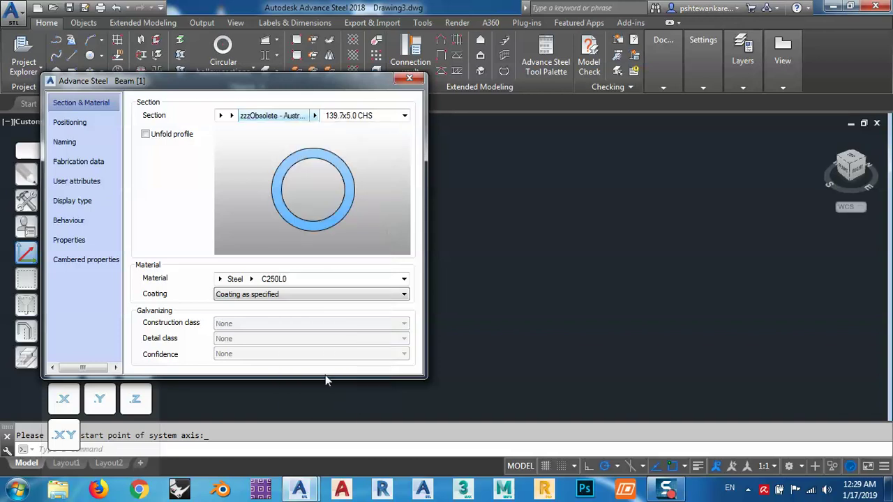
pyautogui.click(318, 117)
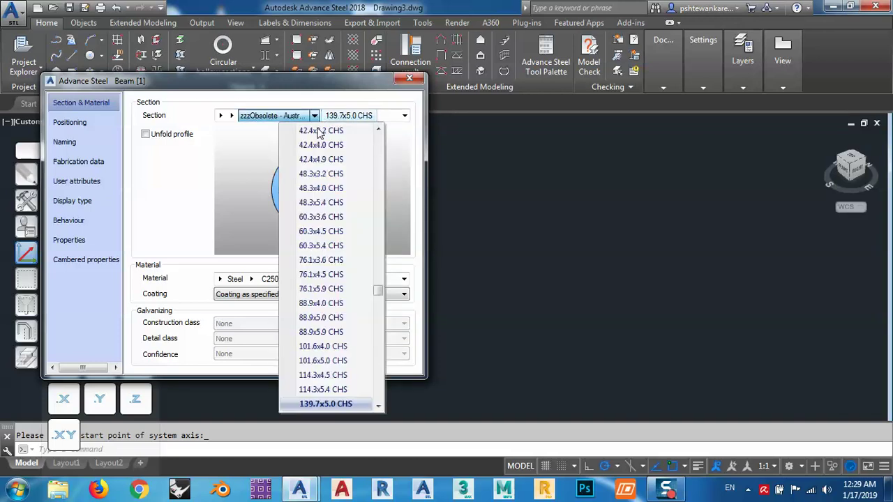
pyautogui.click(322, 361)
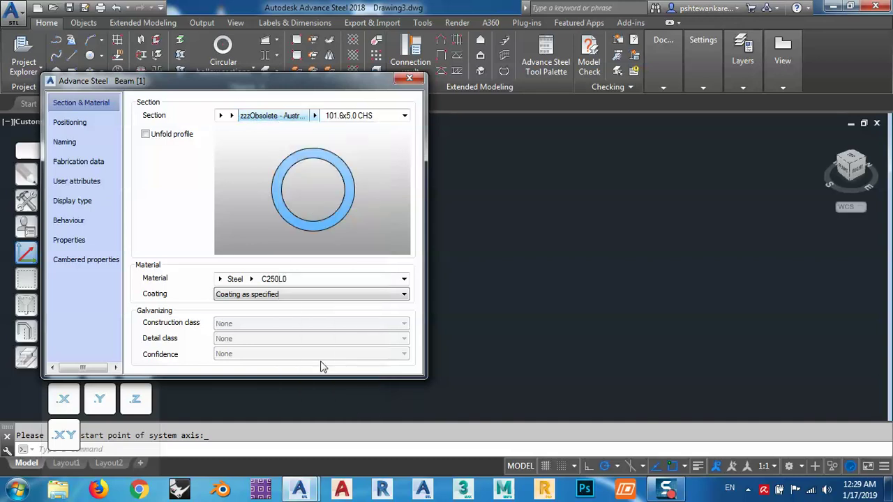
pyautogui.click(410, 79)
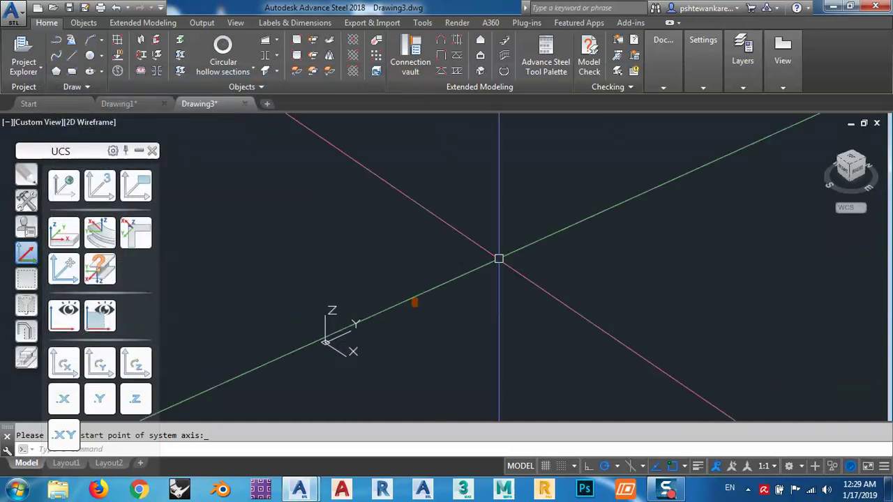
# In top view, place a 75x25x2.0 RHS rectangular hollow section from the tube's centre along the negative Y direction.
pyautogui.click(849, 173)
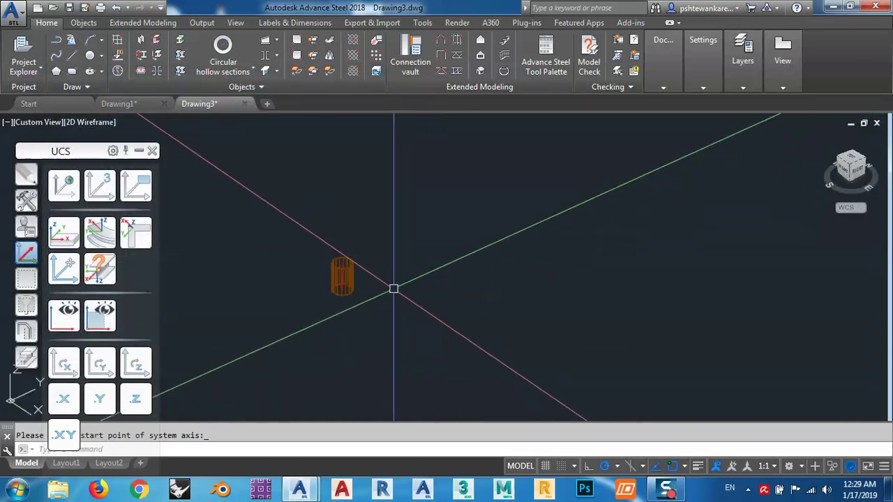
pyautogui.click(854, 161)
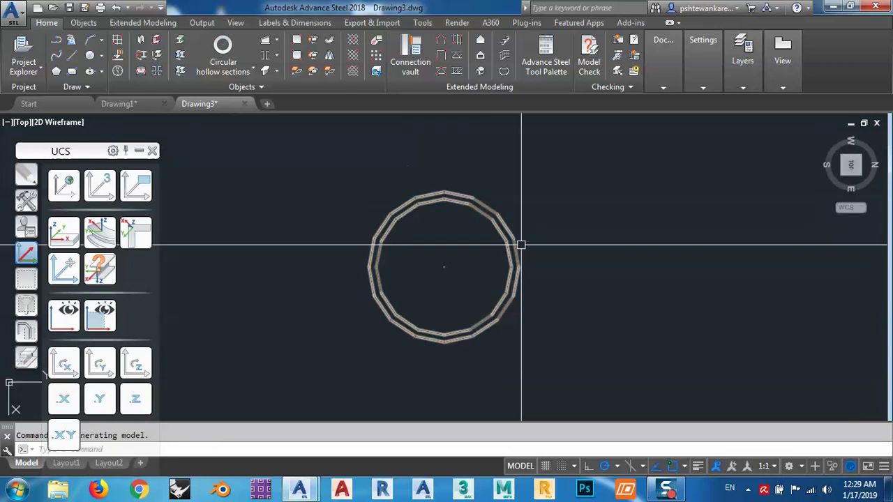
pyautogui.moveTo(438, 286); pyautogui.dragTo(490, 250, button='middle')
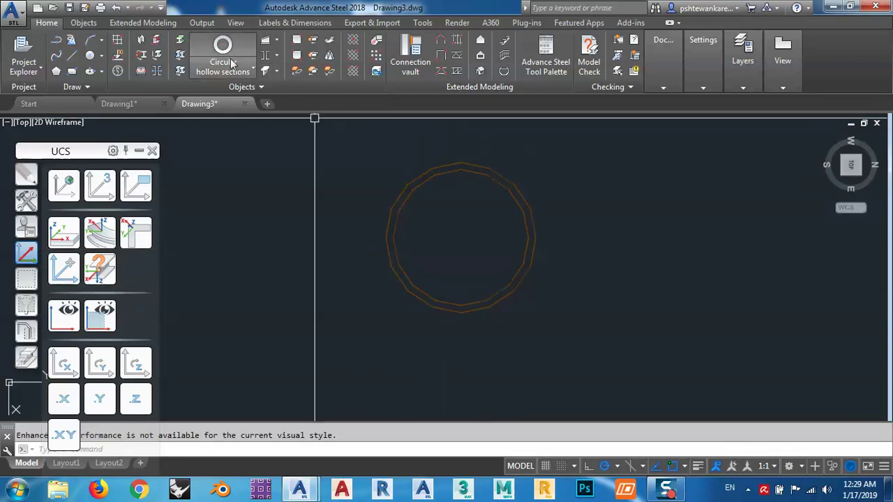
pyautogui.click(249, 73)
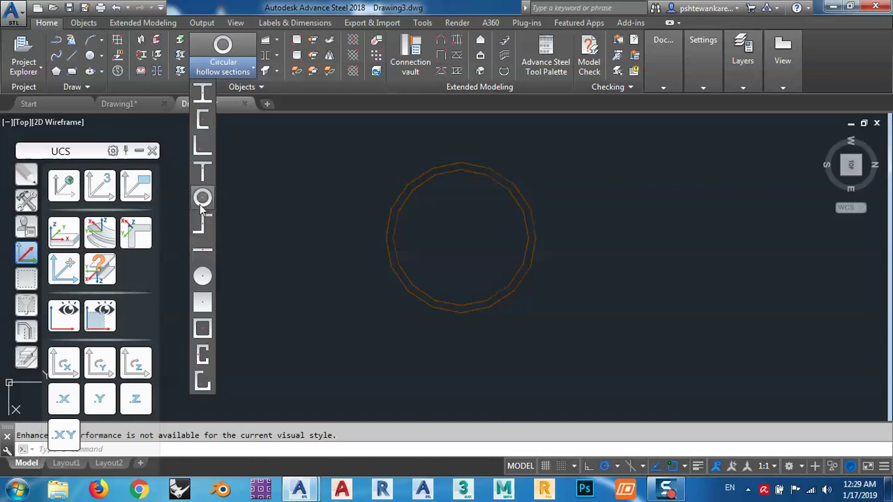
pyautogui.click(204, 329)
pyautogui.click(462, 239)
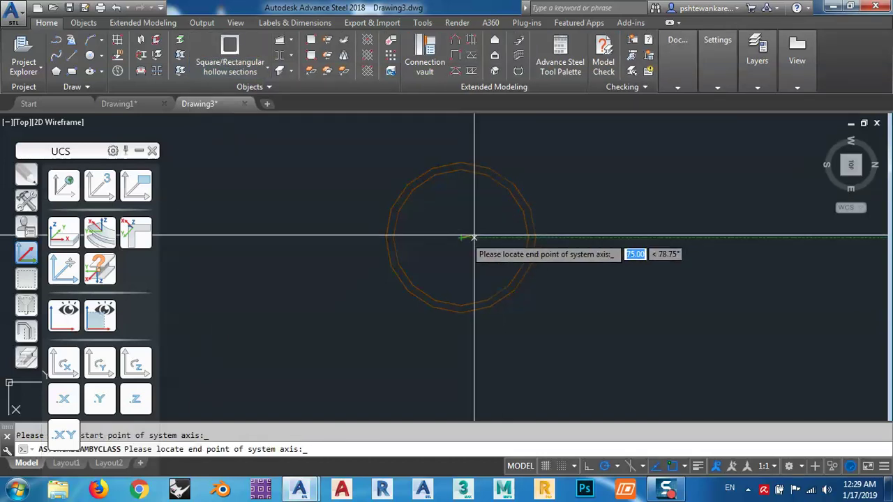
pyautogui.scroll(-3, 488, 234)
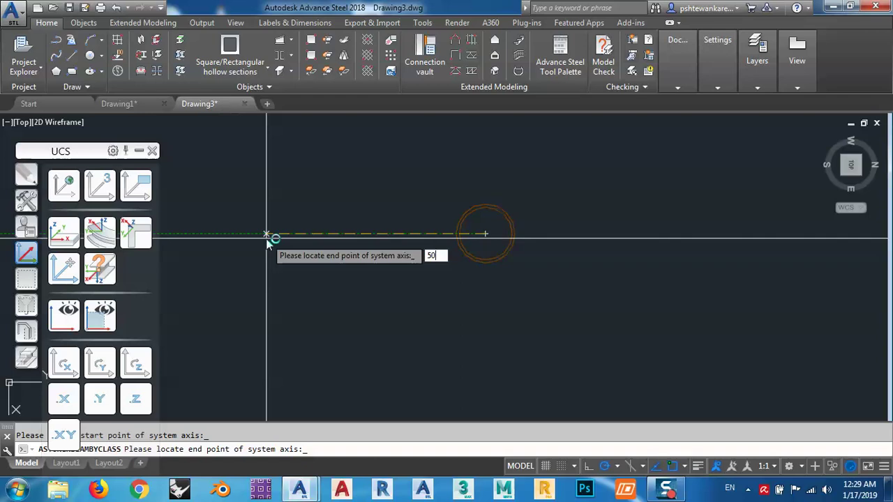
pyautogui.press('Return')
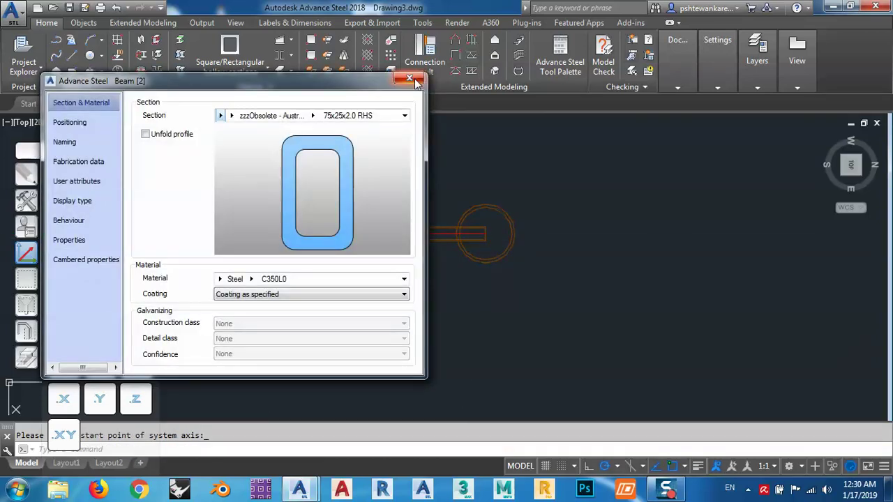
pyautogui.click(409, 79)
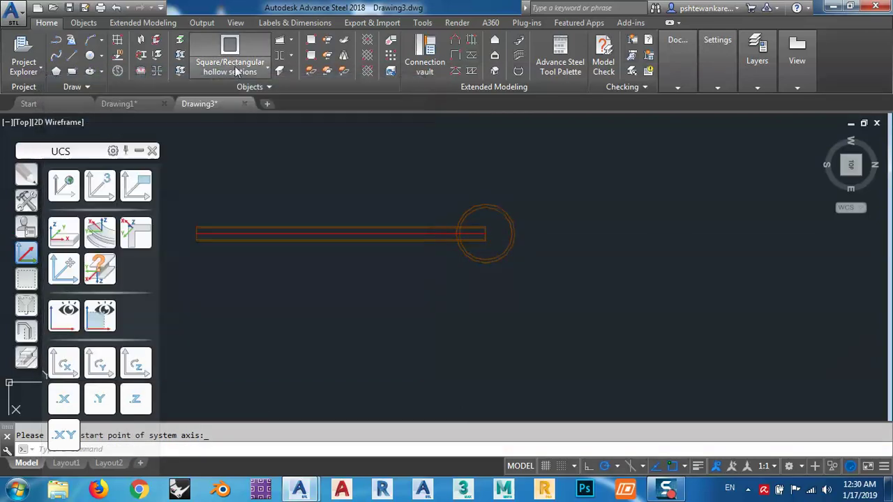
# Place a second 75x25x2.0 RHS section 500 mm long from the tube's centre along the positive Y direction.
pyautogui.click(486, 234)
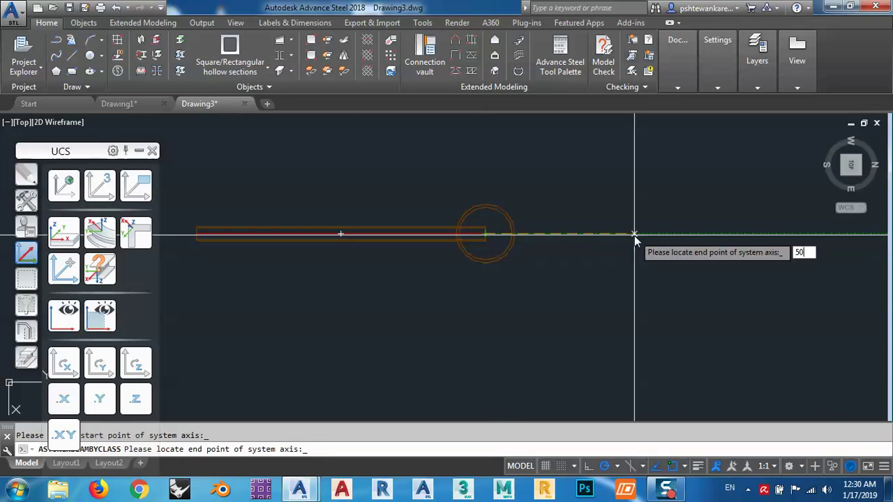
pyautogui.write('500')
pyautogui.press('Return')
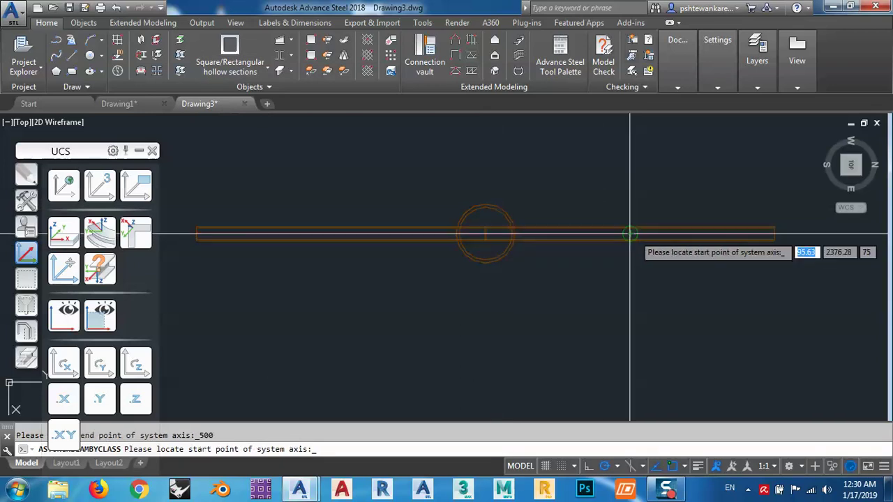
pyautogui.press('Escape')
pyautogui.press('Escape')
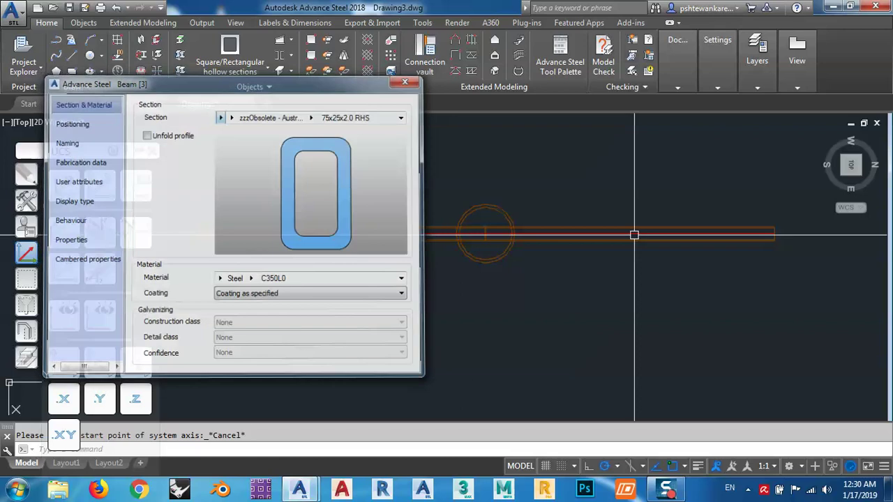
# Switch to the front view of the tube and rotate the UCS about its X axis.
pyautogui.keyDown('shift'); pyautogui.moveTo(582, 249); pyautogui.dragTo(564, 202, button='middle'); pyautogui.keyUp('shift')
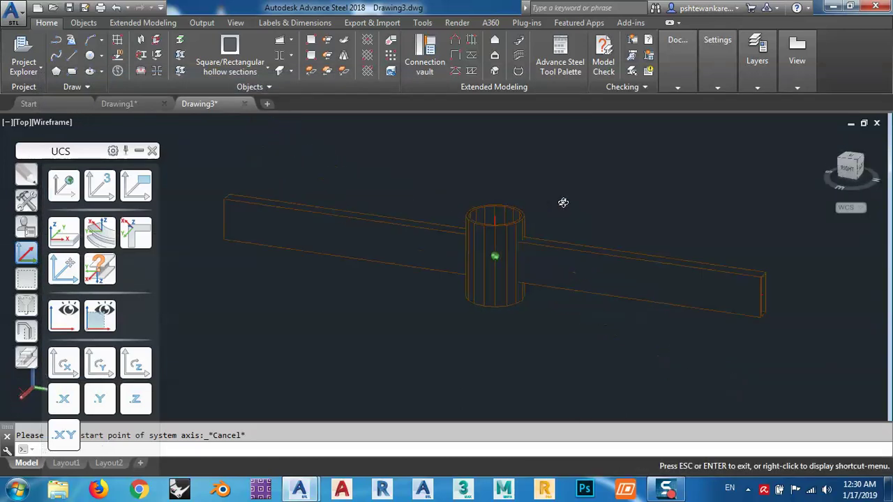
pyautogui.keyDown('shift'); pyautogui.moveTo(453, 260); pyautogui.dragTo(791, 168, button='middle'); pyautogui.keyUp('shift')
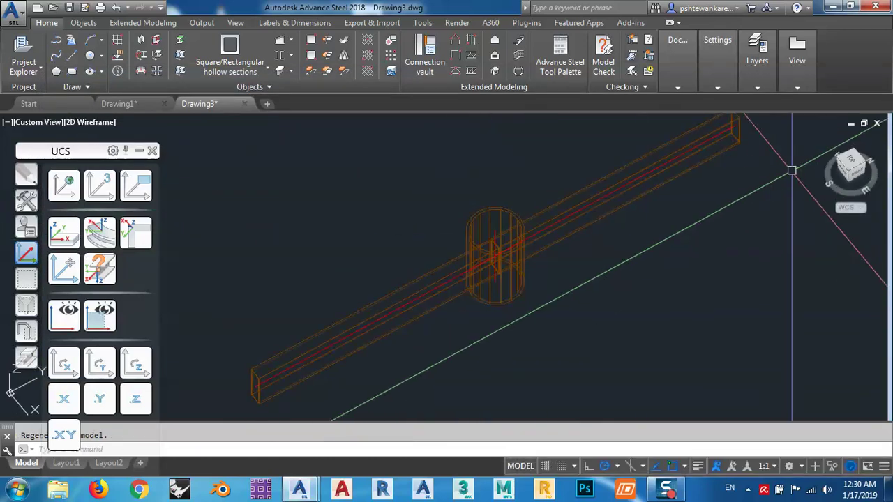
pyautogui.click(852, 165)
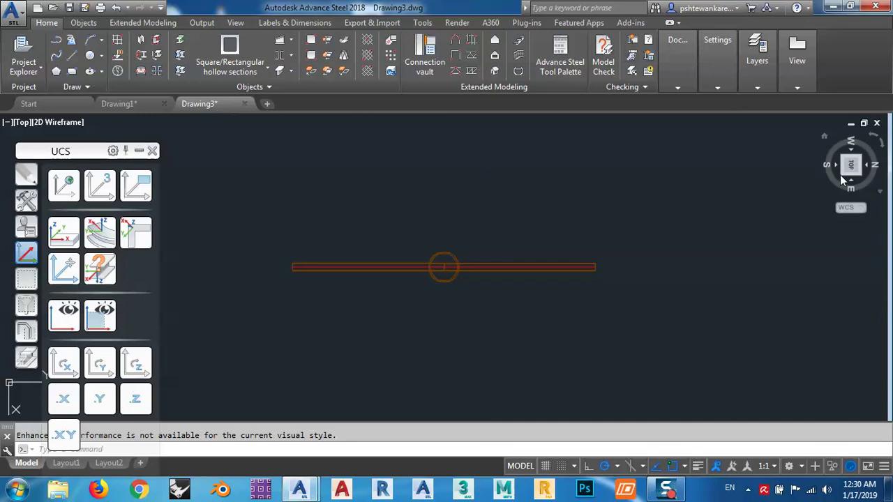
pyautogui.click(841, 176)
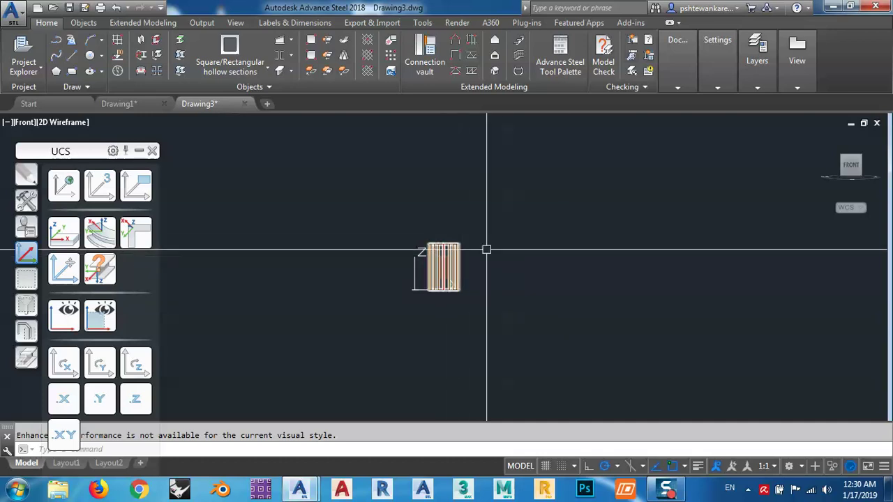
pyautogui.scroll(4, 443, 293)
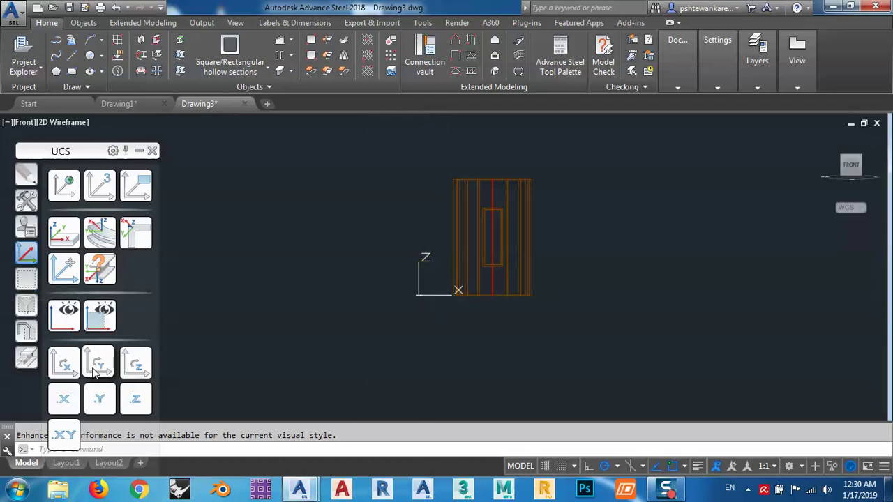
pyautogui.click(61, 364)
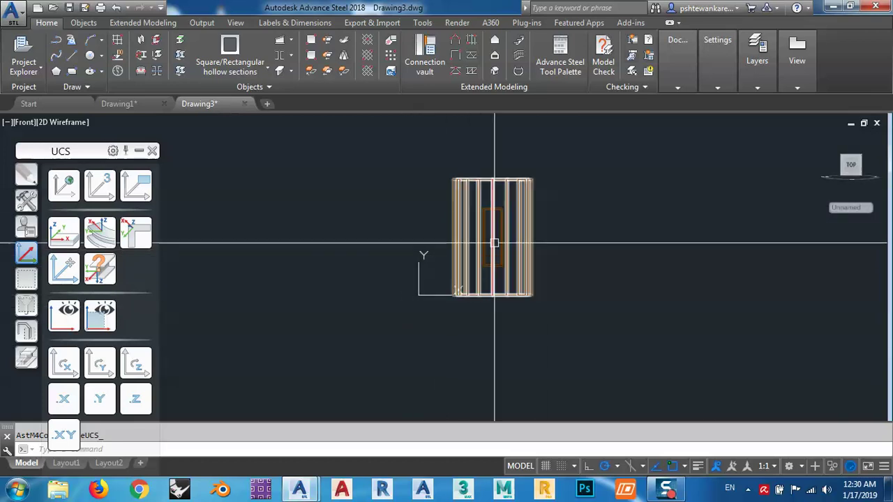
# Move the UCS origin to the centre point of the tube's upper end, using the Node snap.
pyautogui.keyDown('shift'); pyautogui.moveTo(495, 244); pyautogui.dragTo(602, 249, button='middle'); pyautogui.keyUp('shift')
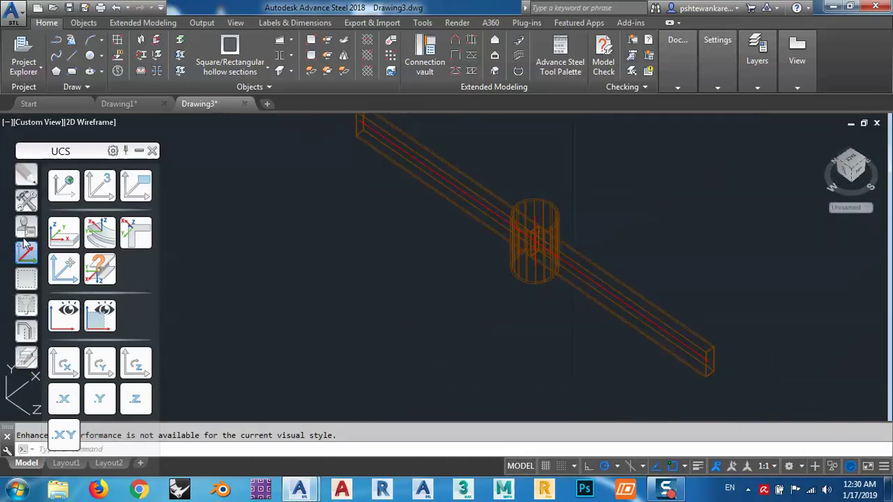
pyautogui.click(64, 270)
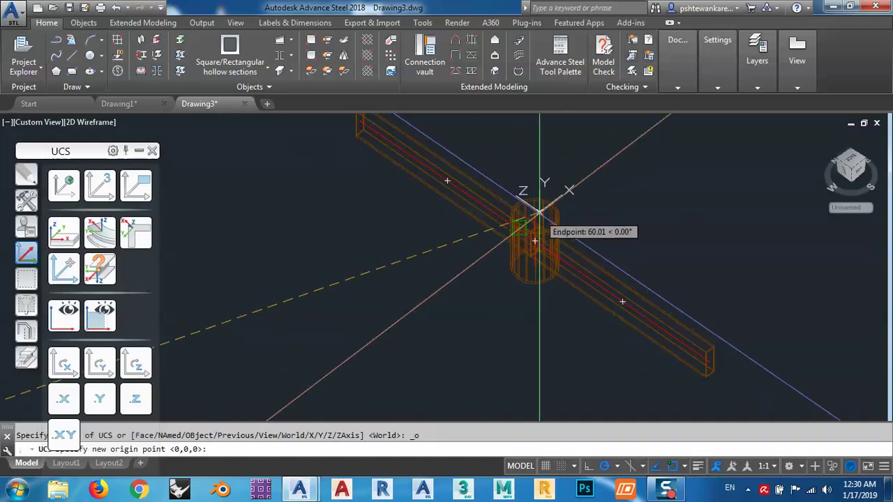
pyautogui.scroll(5, 541, 203)
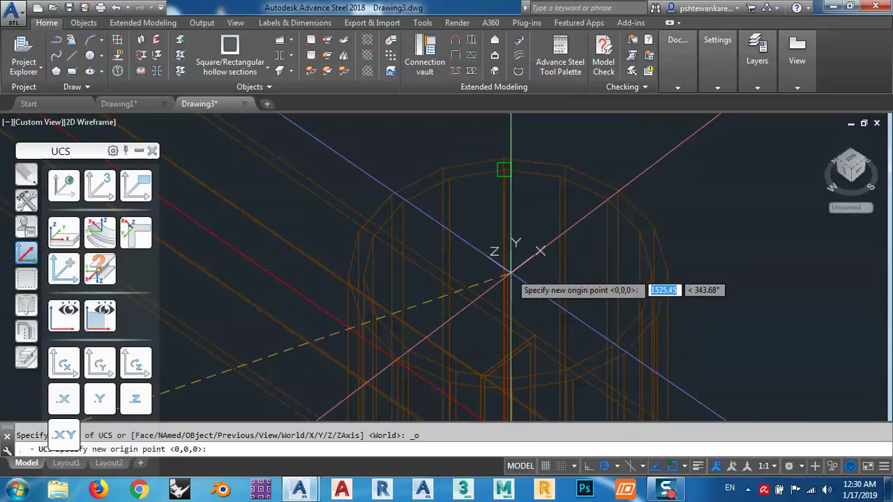
pyautogui.scroll(-3, 499, 281)
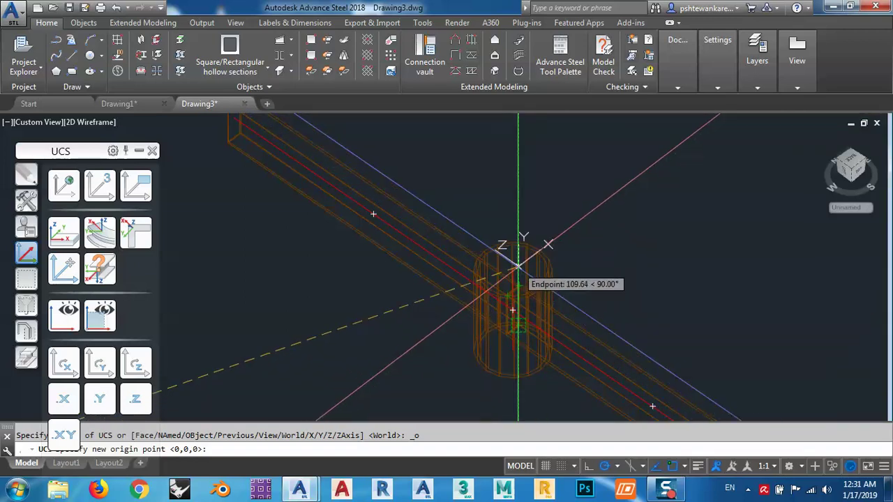
pyautogui.scroll(4, 510, 276)
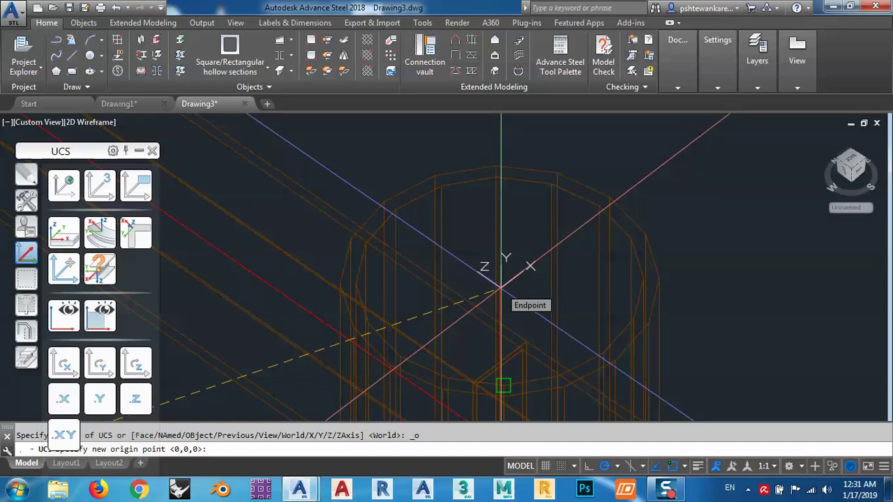
pyautogui.keyDown('shift'); pyautogui.rightClick(501, 286); pyautogui.keyUp('shift')
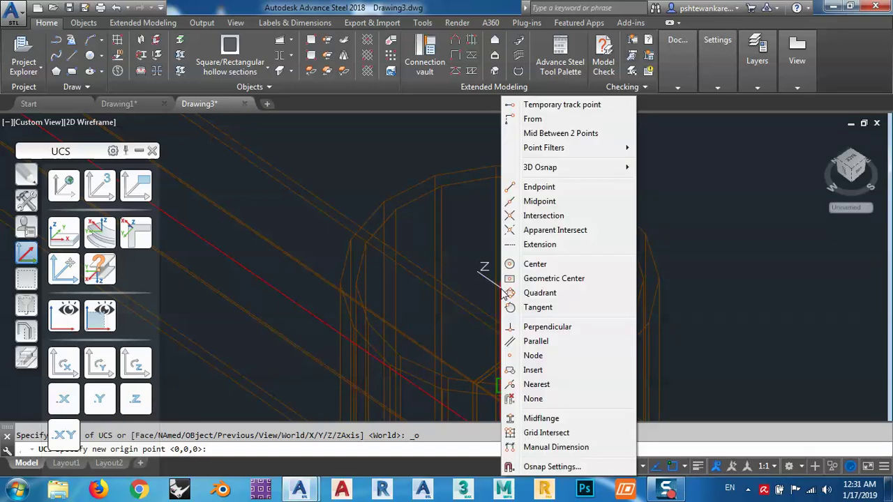
pyautogui.click(533, 356)
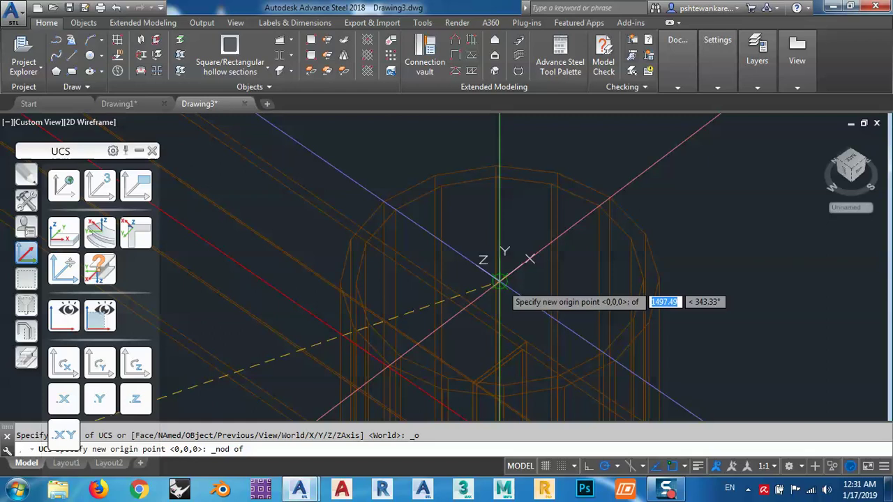
# In front view, place a rectangular hollow section from the tube's centre, sloping upward at 45° on the positive X side.
pyautogui.click(862, 179)
pyautogui.click(882, 145)
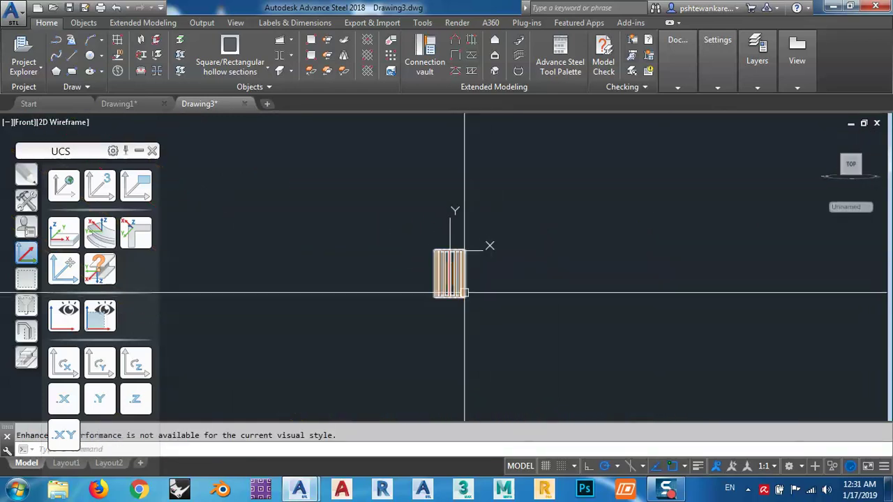
pyautogui.scroll(5, 473, 299)
pyautogui.scroll(-1, 470, 286)
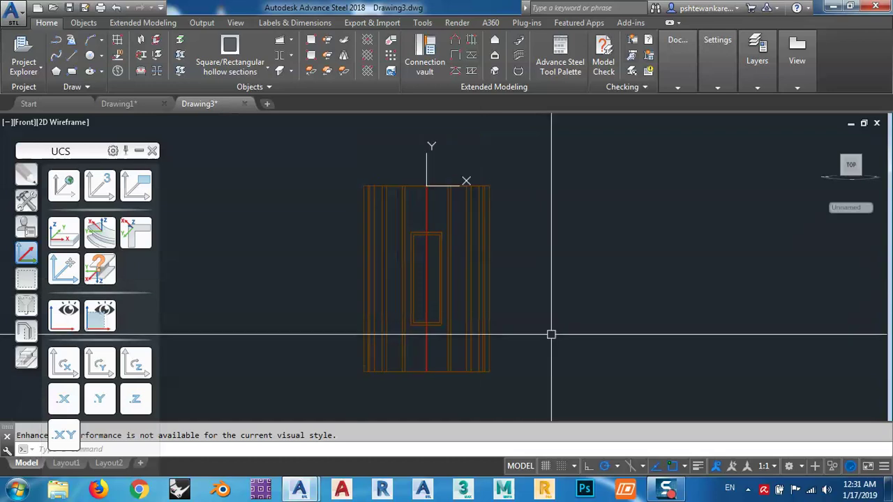
pyautogui.click(230, 46)
pyautogui.click(427, 279)
pyautogui.scroll(-6, 427, 279)
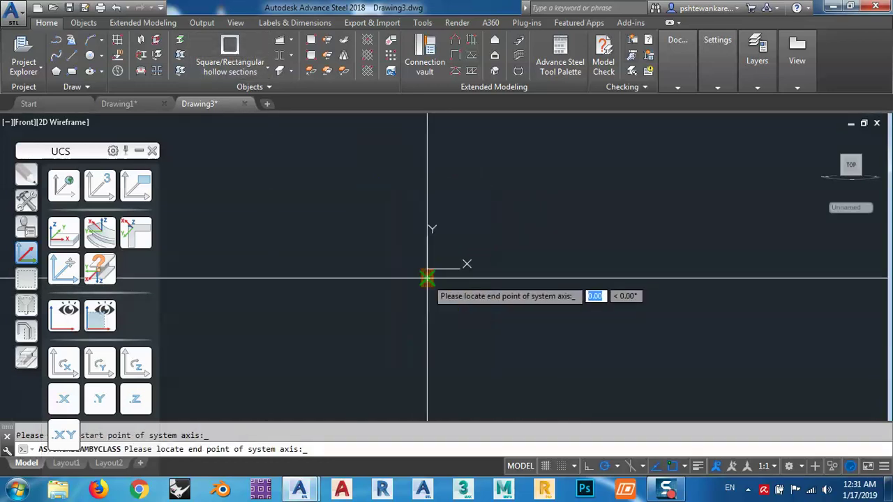
pyautogui.click(546, 153)
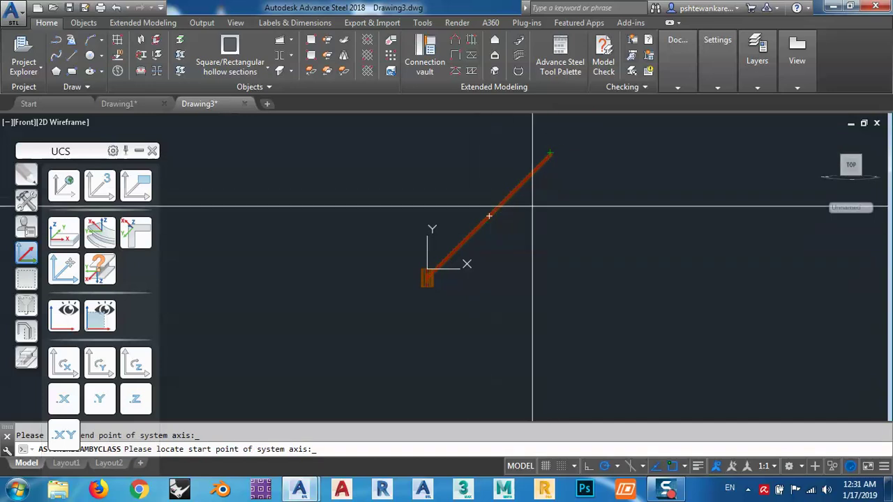
pyautogui.press('Escape')
pyautogui.press('Escape')
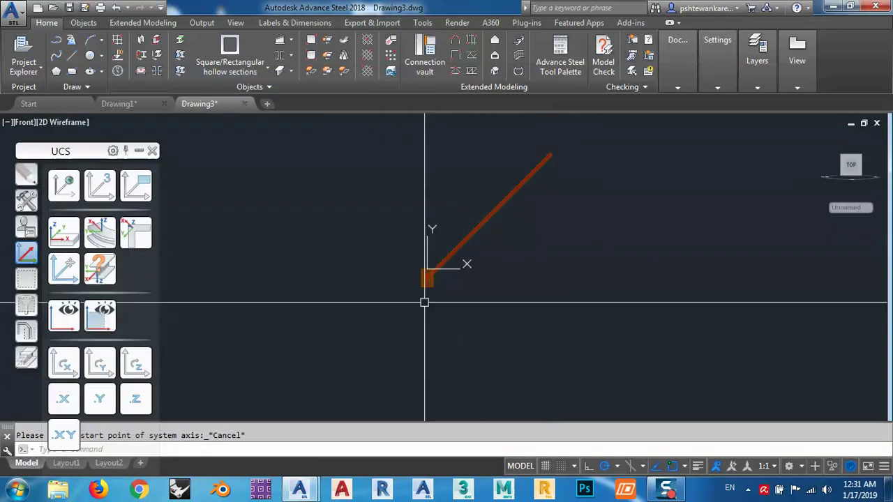
# Set polar tracking to 30° increments and place a rectangular hollow section from the tube's centre at 150°.
pyautogui.click(231, 48)
pyautogui.scroll(8, 384, 262)
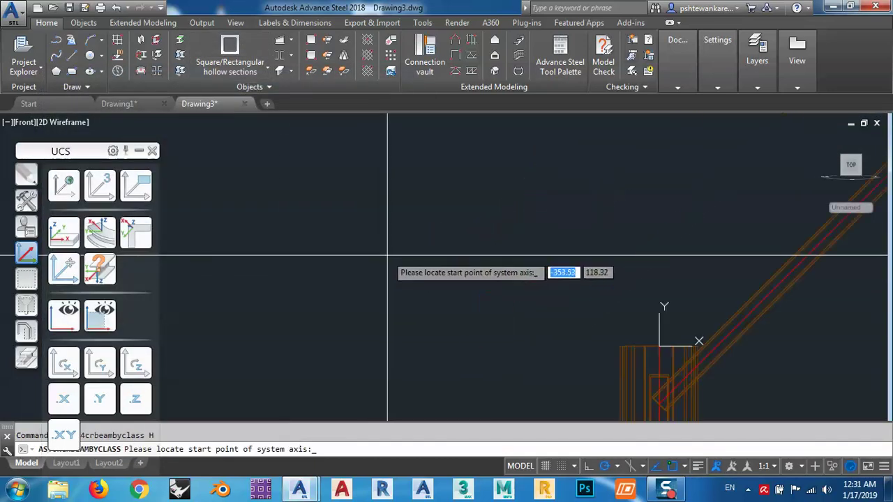
pyautogui.click(659, 403)
pyautogui.scroll(-6, 658, 403)
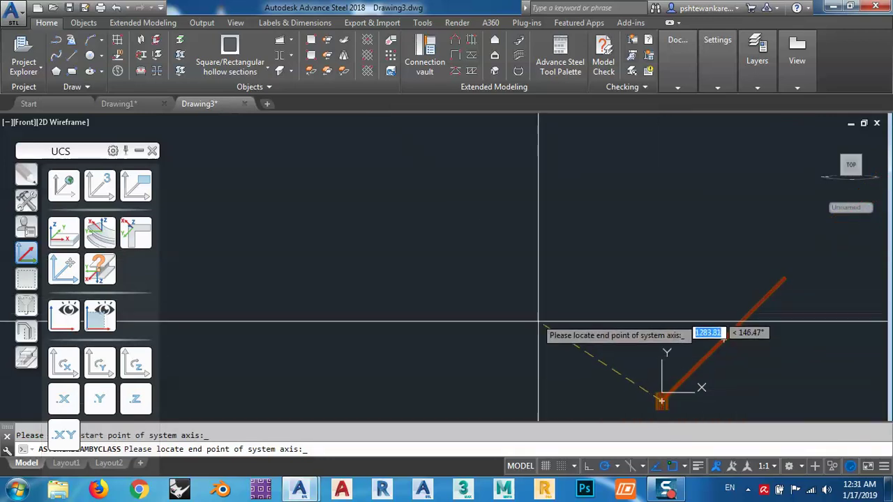
pyautogui.click(617, 466)
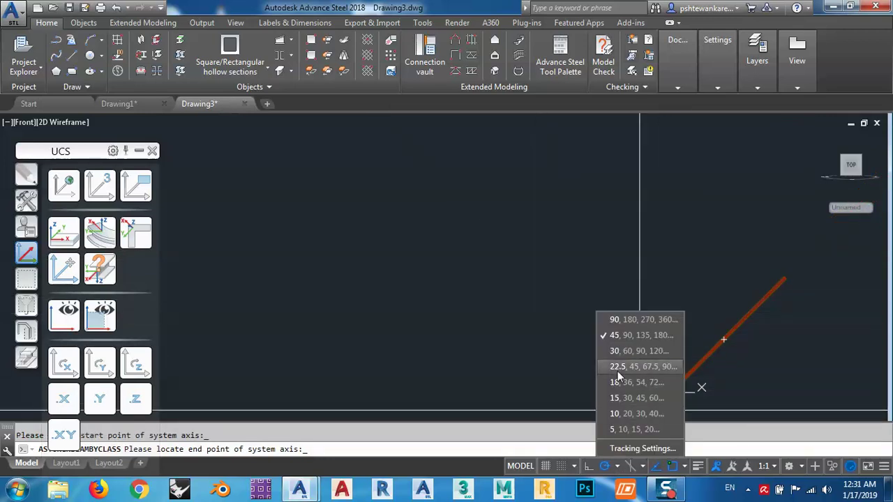
pyautogui.click(616, 354)
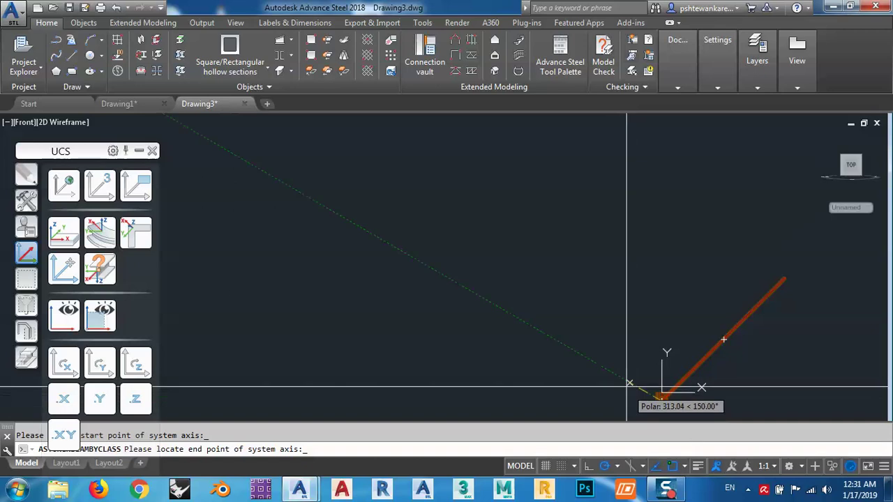
pyautogui.click(610, 376)
pyautogui.press('Escape')
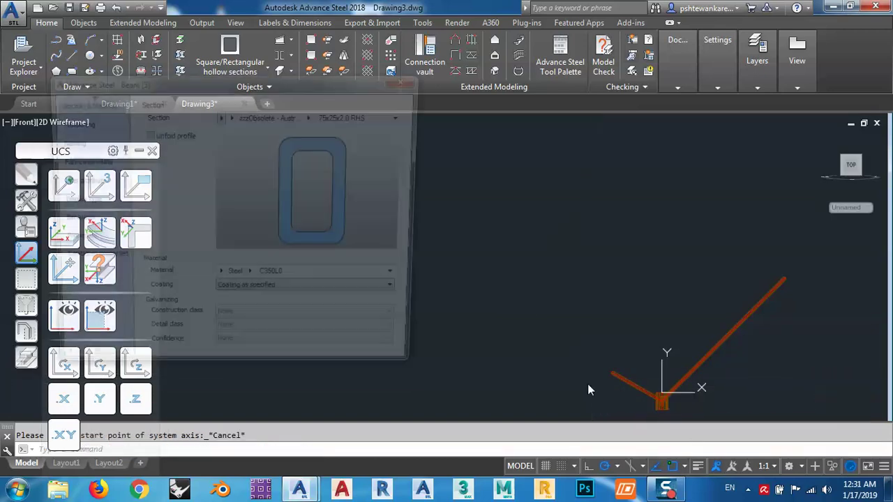
pyautogui.press('Escape')
# Shorten the 45° arm to about 372 mm by stretching its outer end to its midpoint twice.
pyautogui.moveTo(575, 383); pyautogui.dragTo(426, 309, button='middle')
pyautogui.click(628, 213)
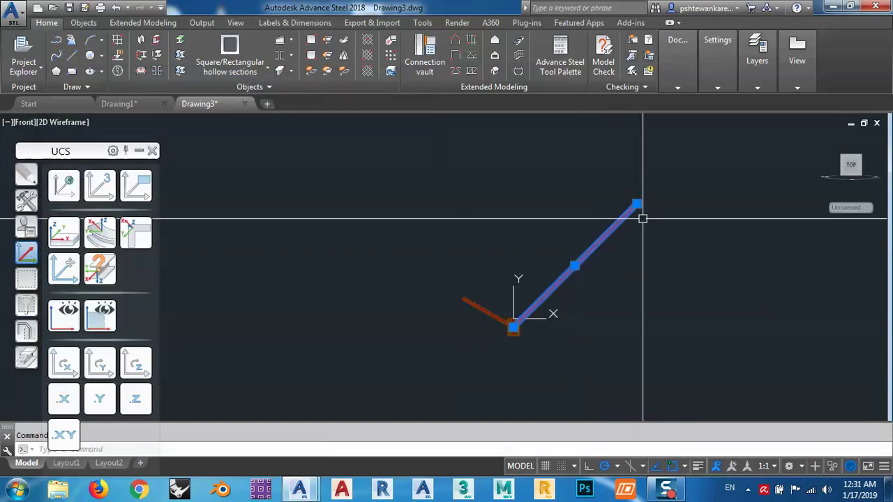
pyautogui.click(636, 205)
pyautogui.scroll(5, 574, 266)
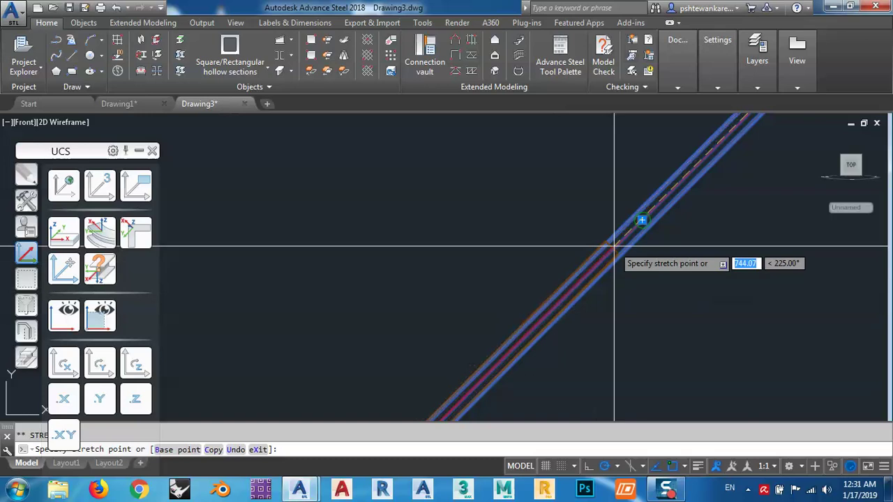
pyautogui.scroll(-4, 644, 222)
pyautogui.click(643, 198)
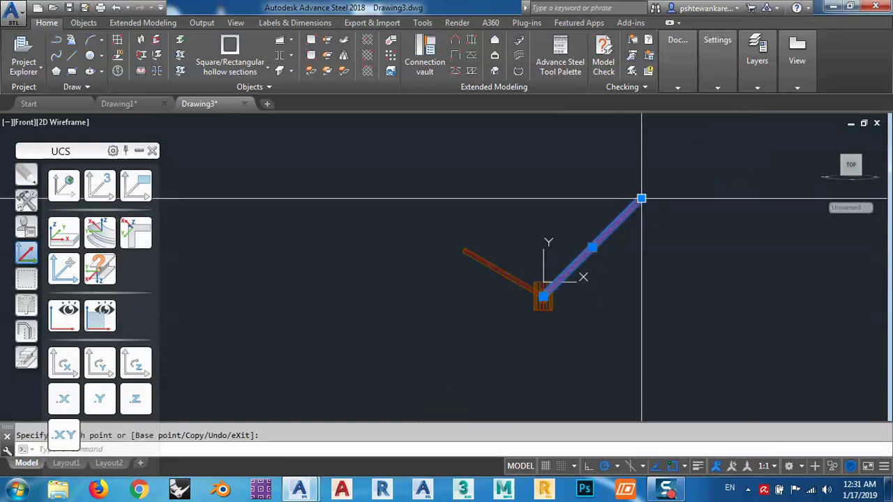
pyautogui.click(643, 198)
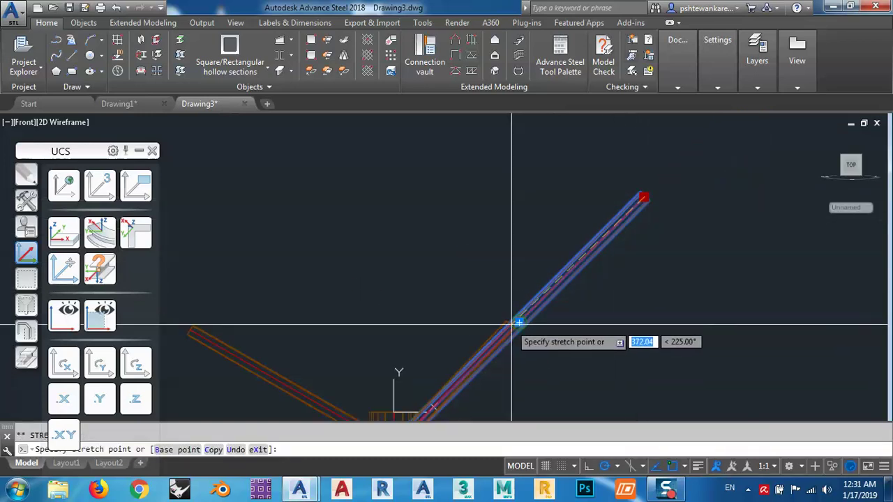
pyautogui.scroll(5, 519, 321)
pyautogui.click(520, 325)
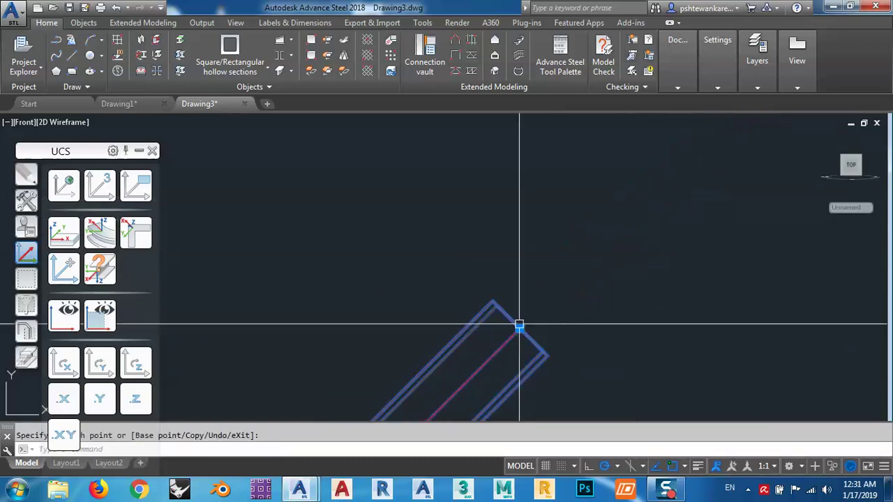
pyautogui.press('Escape')
# Show the whole hub in a 3D view with the Conceptual visual style.
pyautogui.scroll(-4, 558, 233)
pyautogui.scroll(-4, 498, 315)
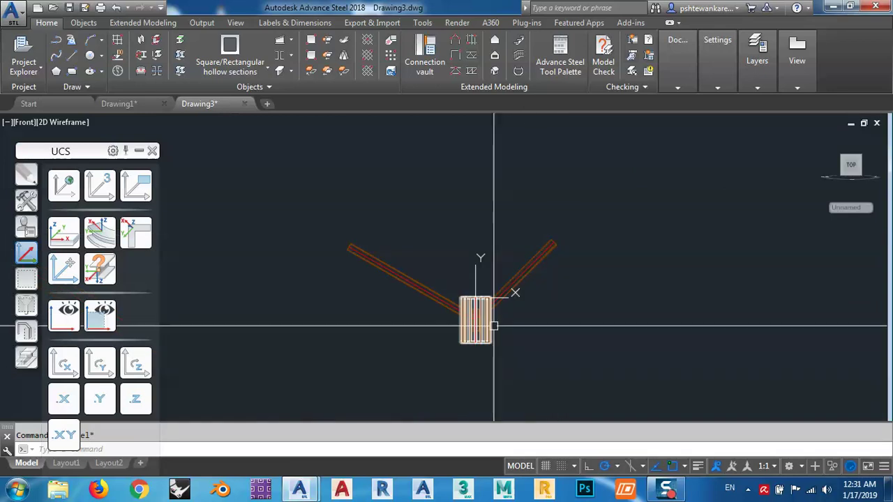
pyautogui.keyDown('shift'); pyautogui.moveTo(495, 319); pyautogui.dragTo(539, 365, button='middle'); pyautogui.keyUp('shift')
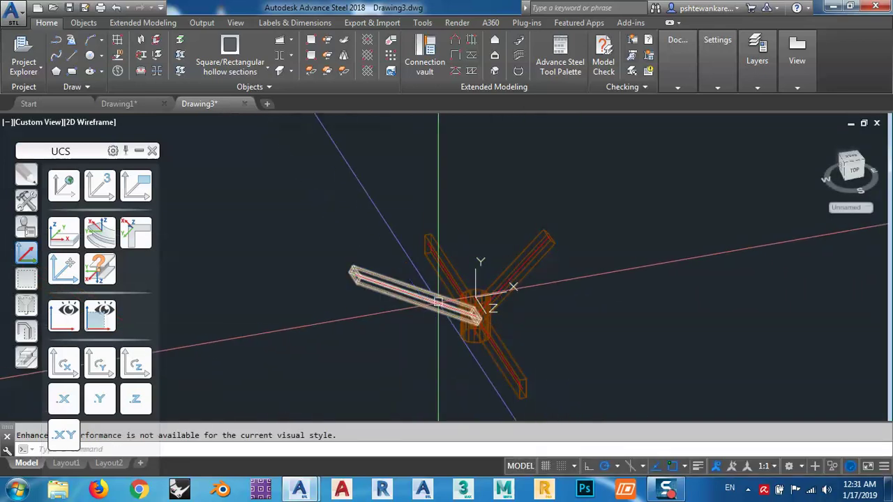
pyautogui.click(83, 124)
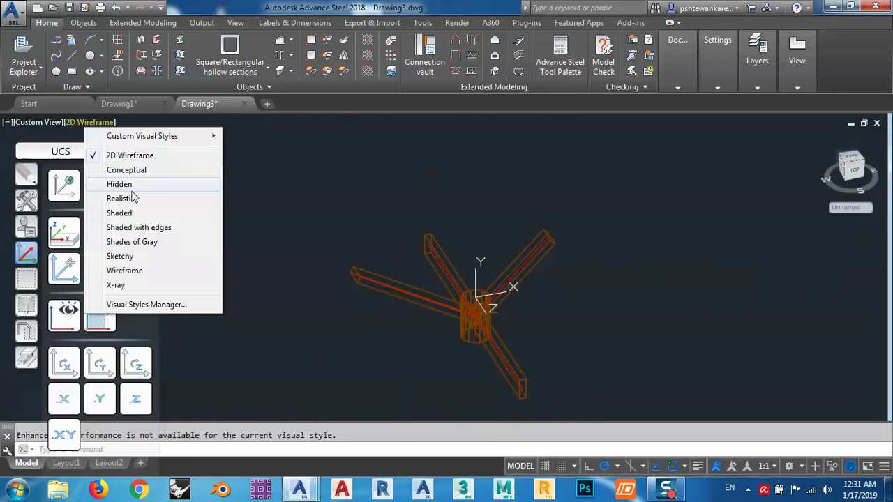
pyautogui.click(127, 172)
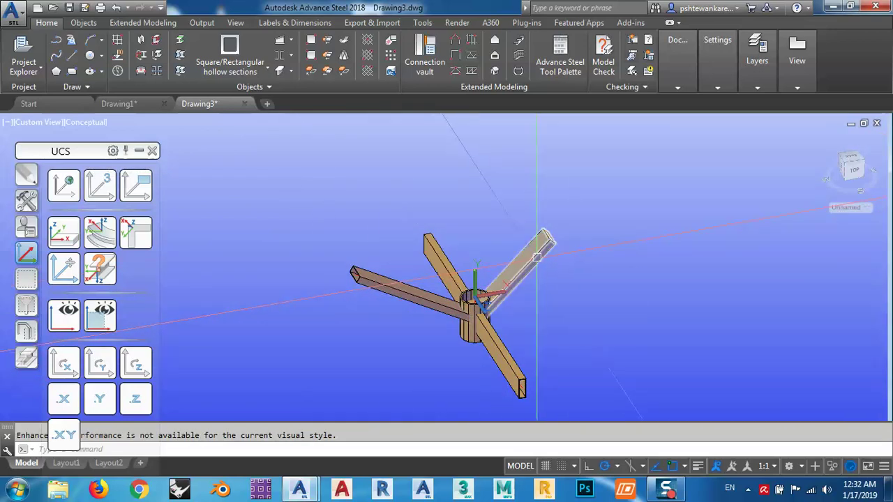
# Set the positioning angle of the two sloping rectangular hollow section arms to 90°.
pyautogui.moveTo(537, 257)
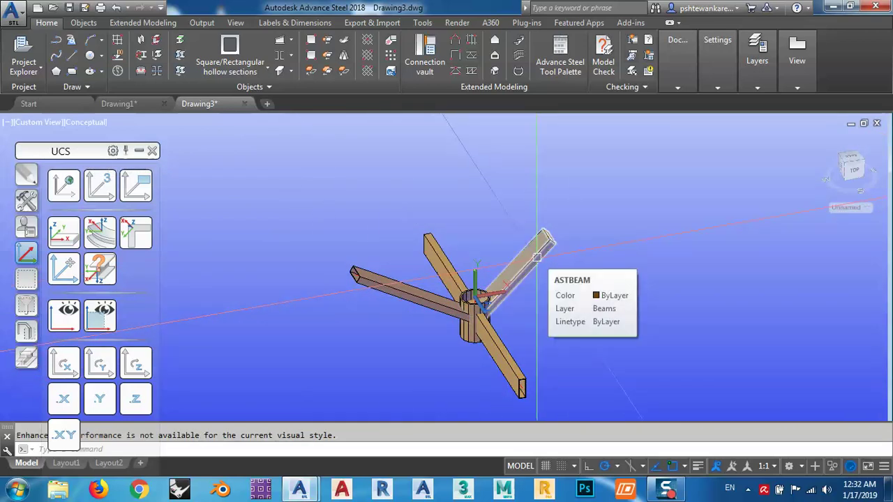
pyautogui.click(420, 300)
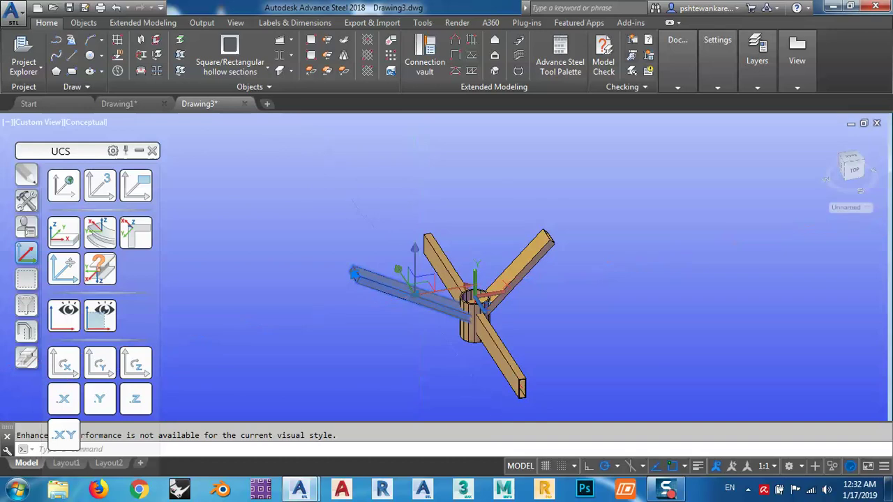
pyautogui.click(537, 251)
pyautogui.rightClick(570, 290)
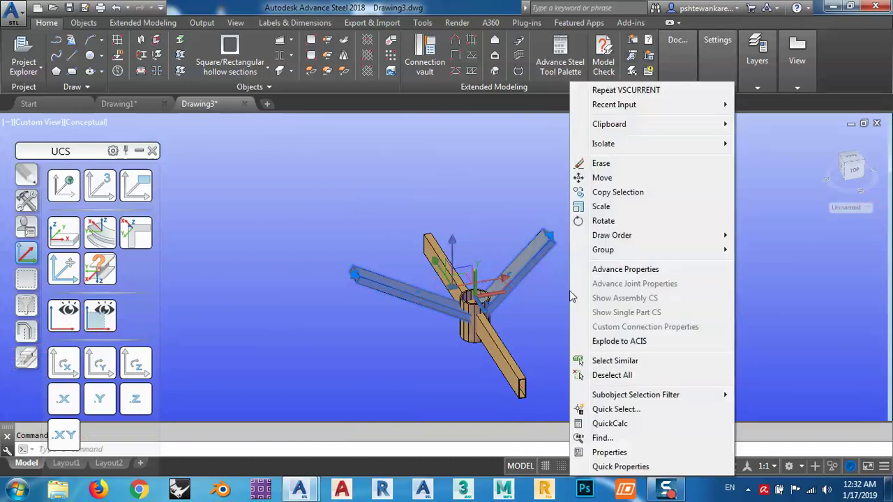
pyautogui.click(624, 275)
pyautogui.click(70, 122)
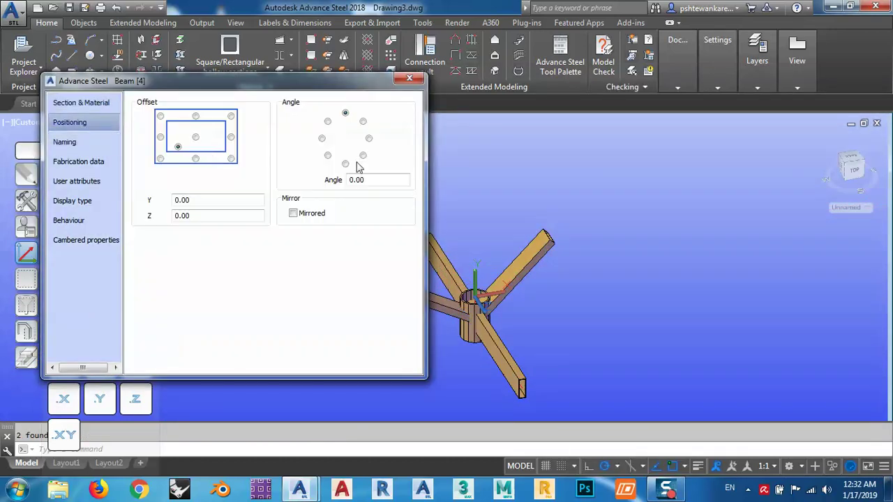
pyautogui.click(369, 139)
pyautogui.click(410, 77)
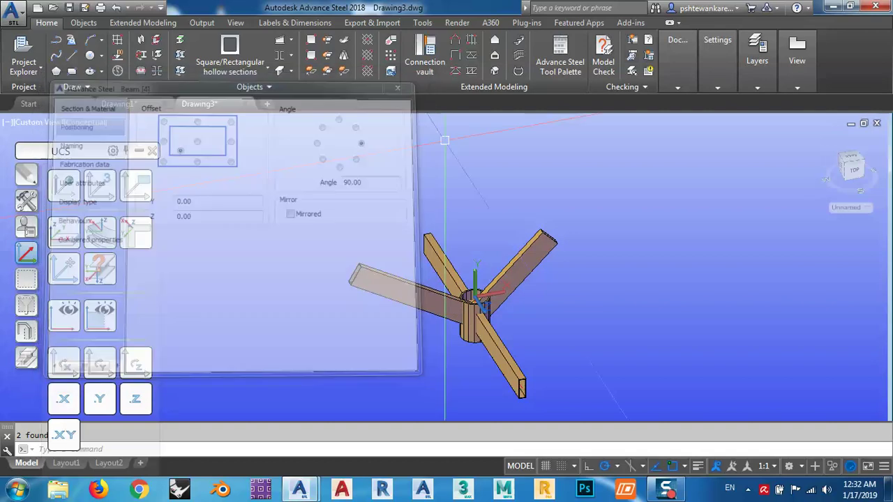
pyautogui.keyDown('shift'); pyautogui.moveTo(531, 307); pyautogui.dragTo(554, 286, button='middle'); pyautogui.keyUp('shift')
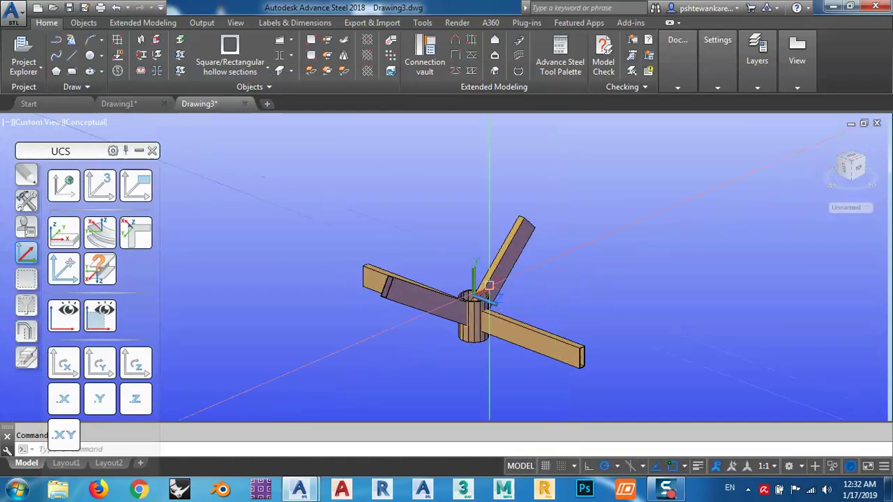
# Reset the UCS to World and add a Gusset plate at one diagonal connection between the tube and a horizontal arm.
pyautogui.click(64, 185)
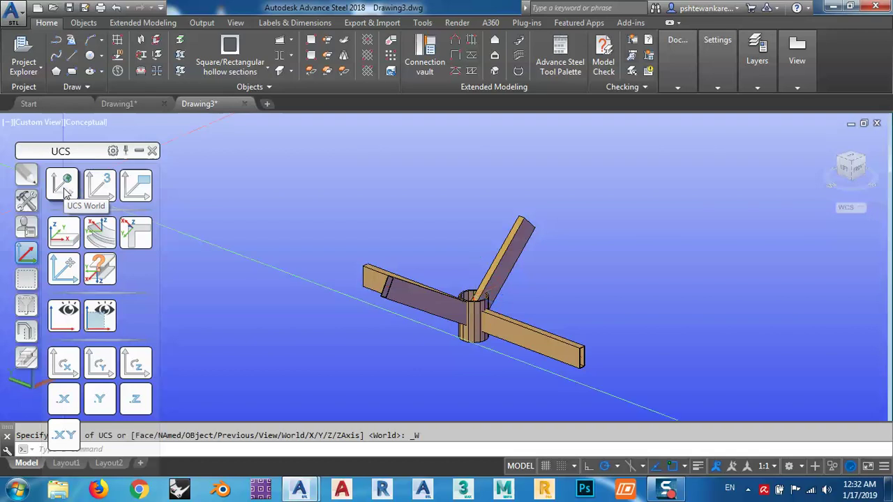
pyautogui.moveTo(417, 306); pyautogui.dragTo(449, 281, button='middle')
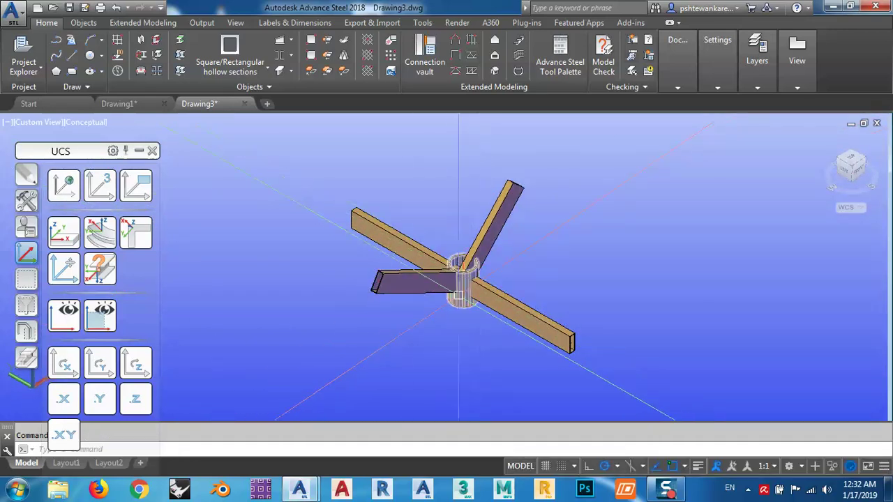
pyautogui.click(425, 60)
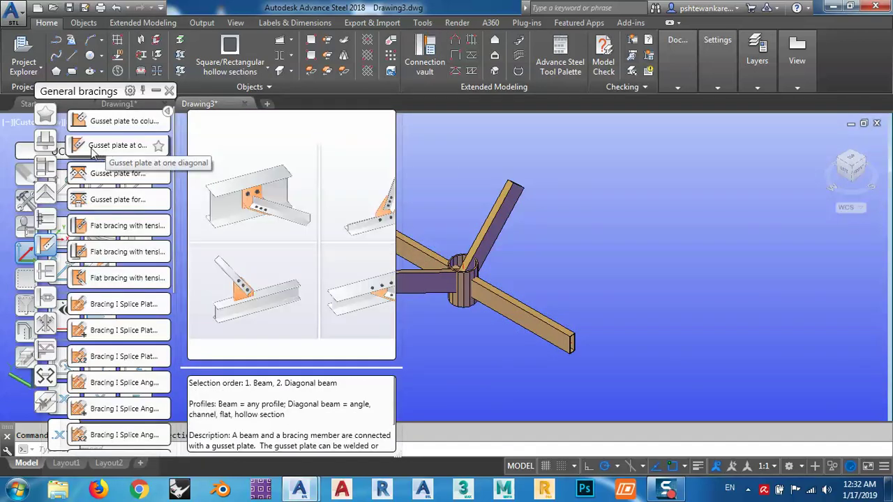
pyautogui.click(152, 159)
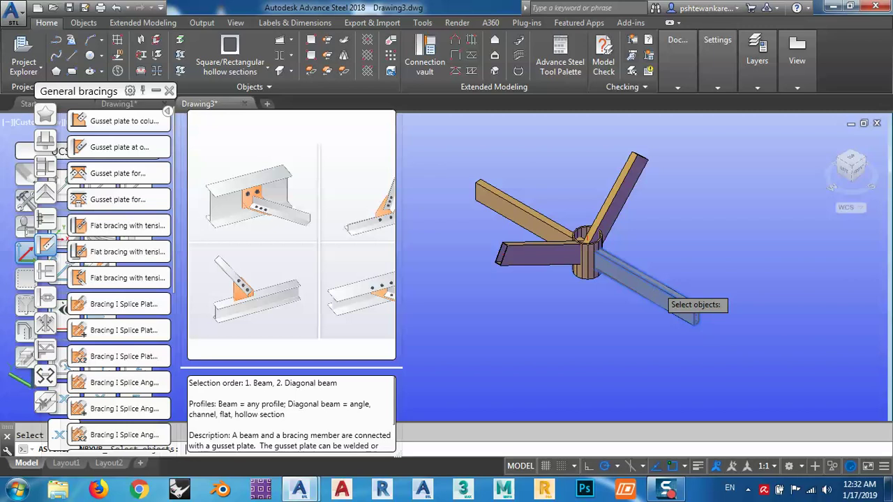
pyautogui.rightClick(657, 287)
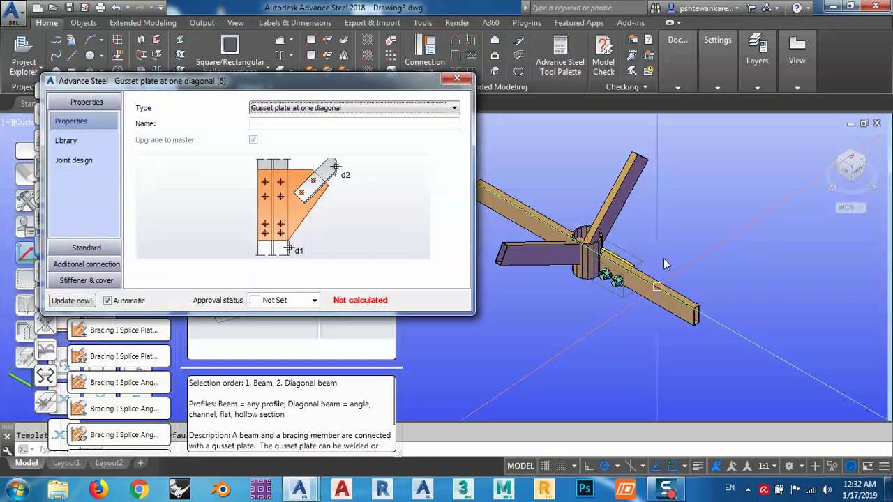
pyautogui.click(664, 260)
# Examine the new gusset plate and its bolts from several sides alongside the connection's standard plate settings.
pyautogui.keyDown('shift'); pyautogui.moveTo(701, 296); pyautogui.dragTo(647, 338, button='middle'); pyautogui.keyUp('shift')
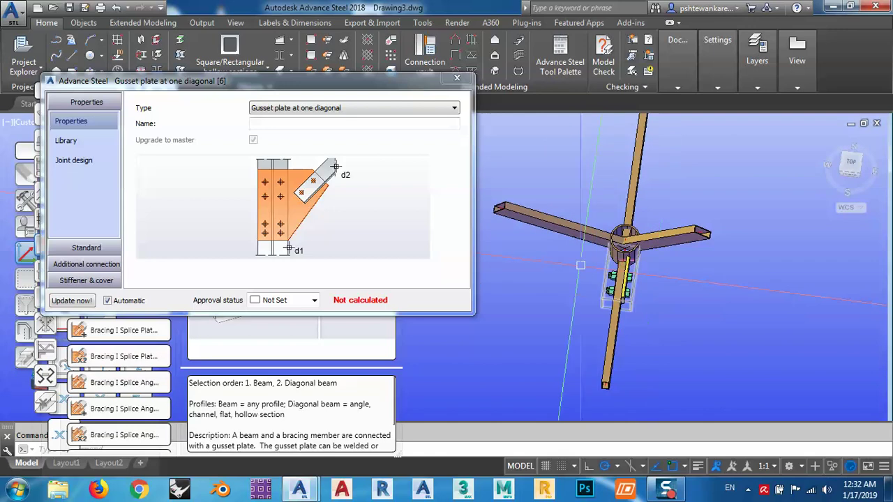
pyautogui.click(96, 247)
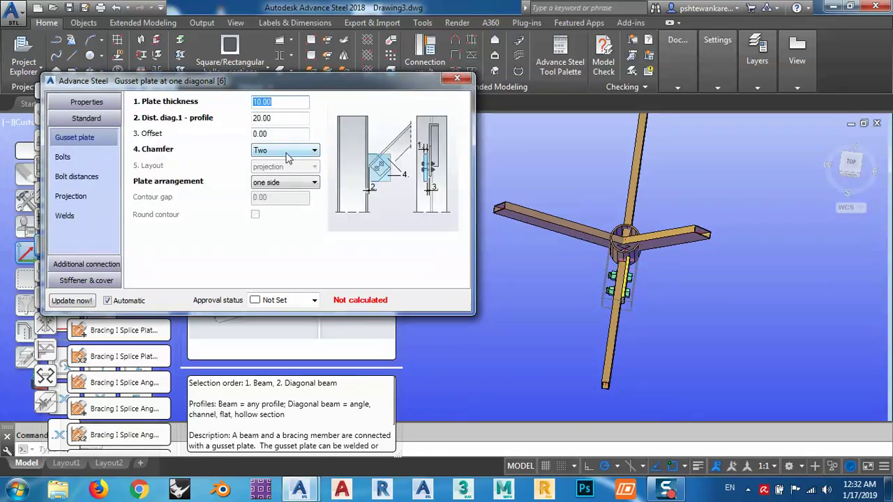
pyautogui.click(699, 302)
pyautogui.keyDown('shift'); pyautogui.moveTo(668, 287); pyautogui.dragTo(615, 250, button='middle'); pyautogui.keyUp('shift')
pyautogui.scroll(4, 628, 286)
pyautogui.moveTo(629, 286); pyautogui.dragTo(654, 310, button='middle')
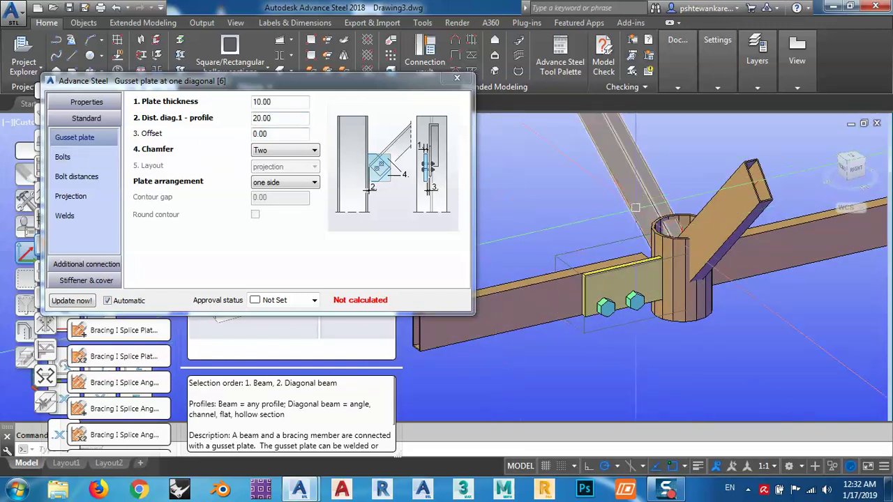
pyautogui.keyDown('shift'); pyautogui.moveTo(621, 290); pyautogui.dragTo(776, 292, button='middle'); pyautogui.keyUp('shift')
pyautogui.keyDown('shift'); pyautogui.moveTo(777, 291); pyautogui.dragTo(802, 290); pyautogui.keyUp('shift')
pyautogui.keyDown('shift'); pyautogui.moveTo(621, 324); pyautogui.dragTo(687, 309, button='middle'); pyautogui.keyUp('shift')
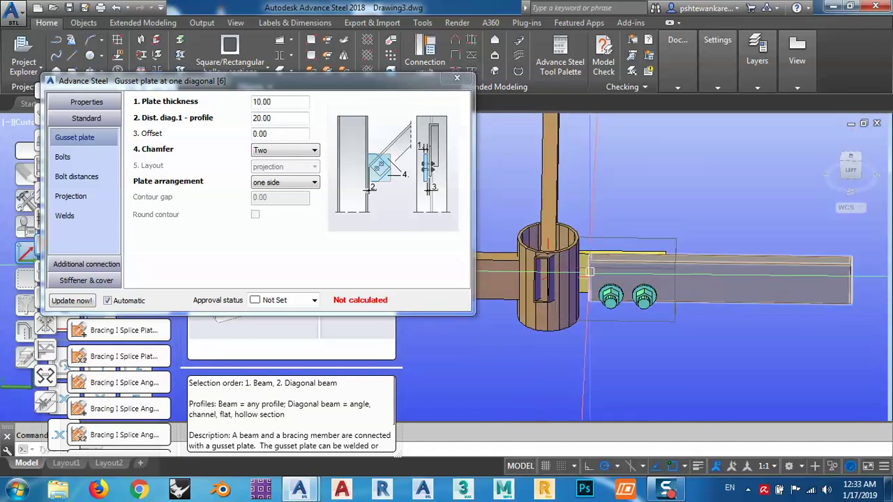
# Set the connection's bolt diameter to 12 mm and its edge distance setting to centre line.
pyautogui.click(91, 159)
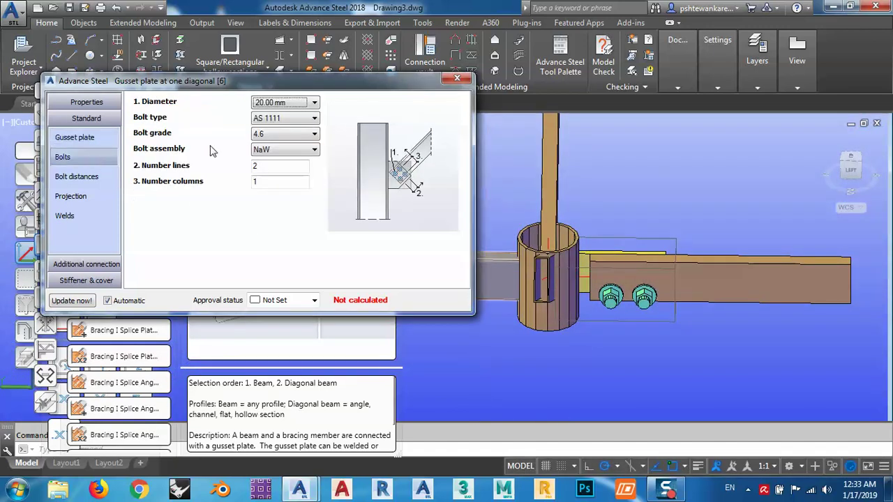
pyautogui.click(293, 102)
pyautogui.click(268, 151)
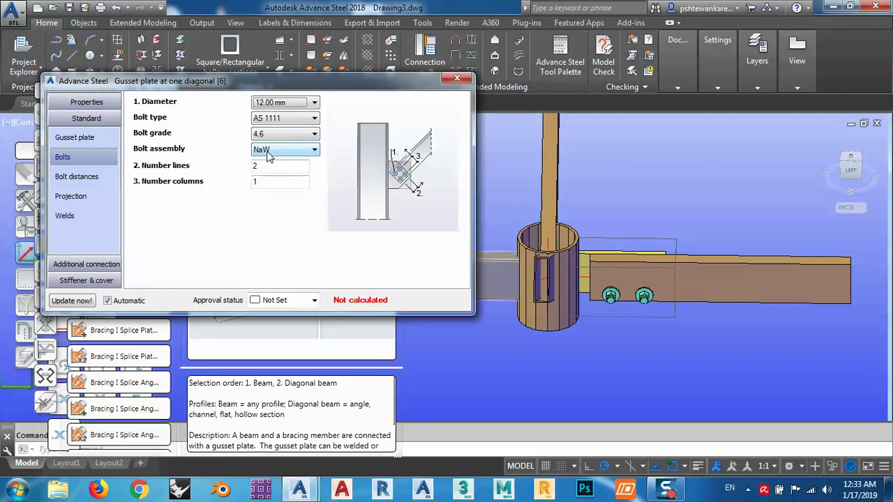
pyautogui.click(76, 179)
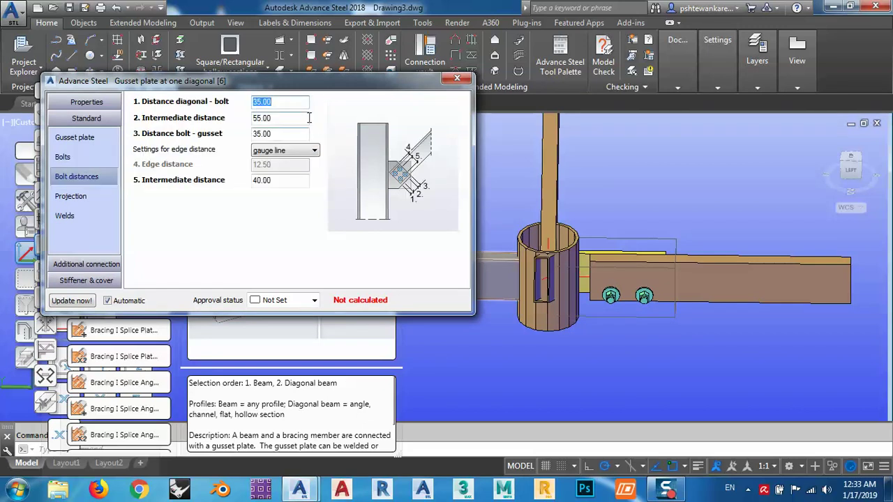
pyautogui.click(286, 153)
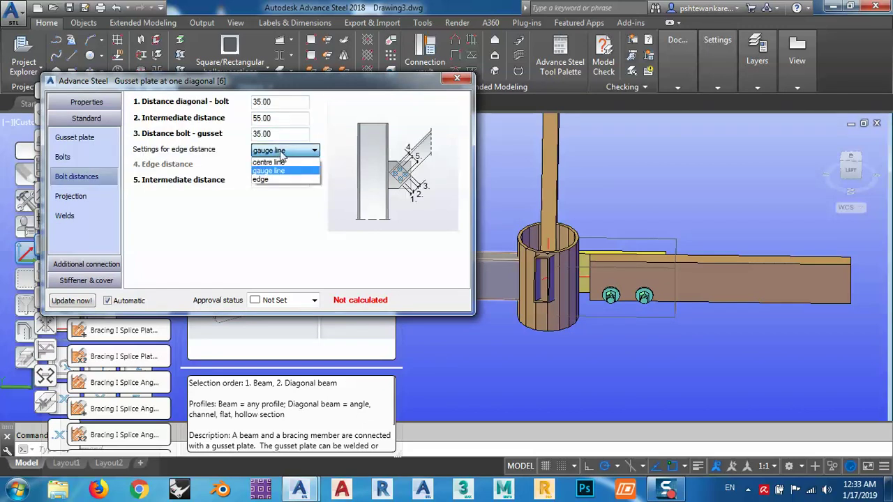
pyautogui.click(268, 162)
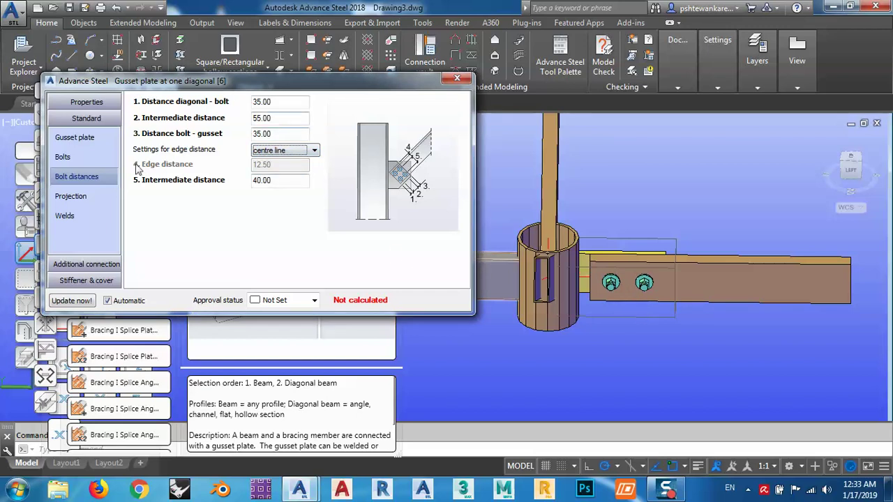
# Set the number of bolt lines to 1 and both the diagonal-to-bolt and bolt-to-gusset distances to 30 mm.
pyautogui.click(83, 161)
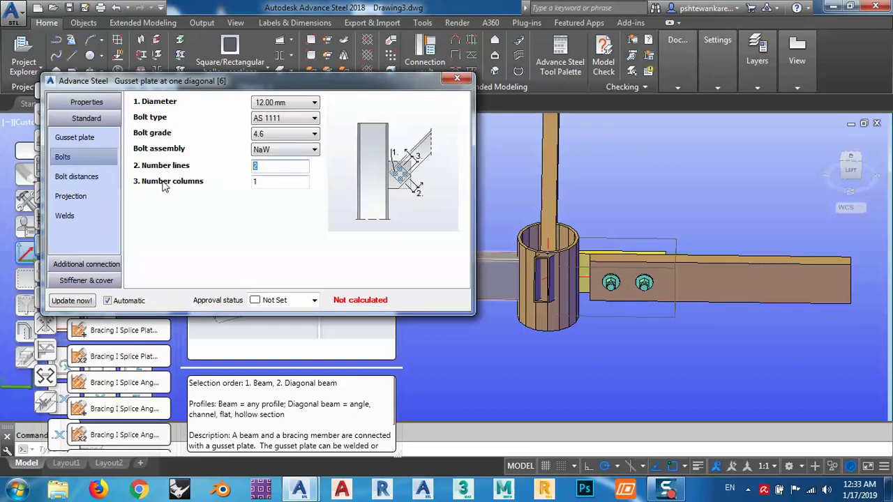
pyautogui.write('1')
pyautogui.press('Return')
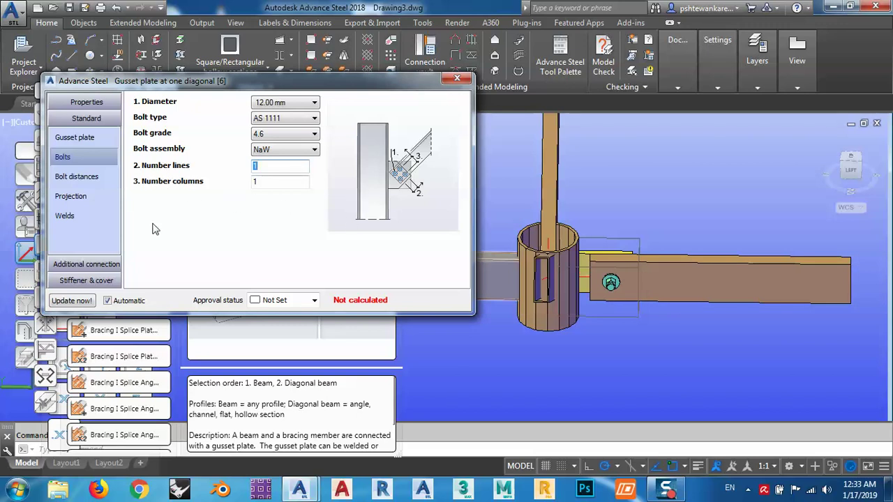
pyautogui.click(88, 181)
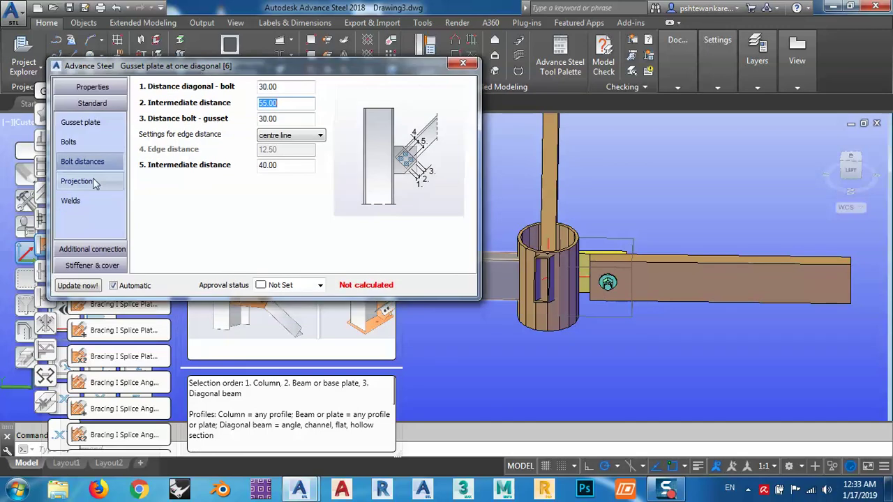
# Check the projection, weld and chamfer settings, and try the gusset plate arrangement on the other side.
pyautogui.click(93, 180)
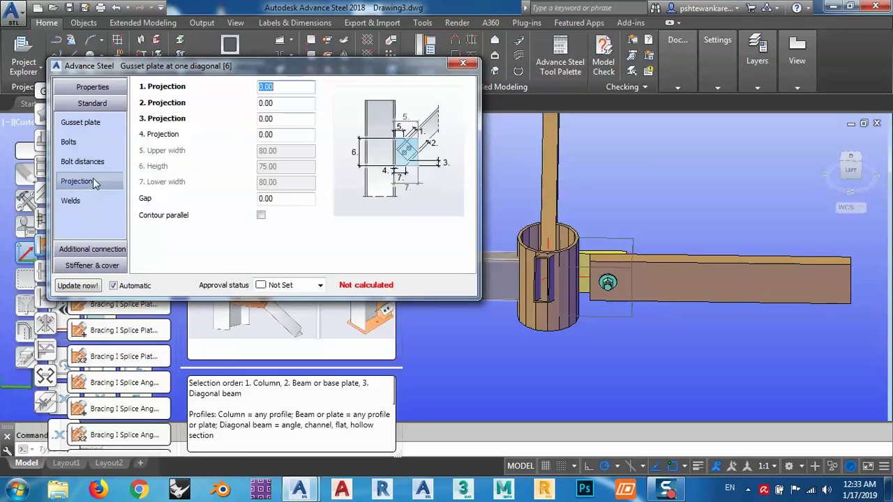
pyautogui.click(85, 200)
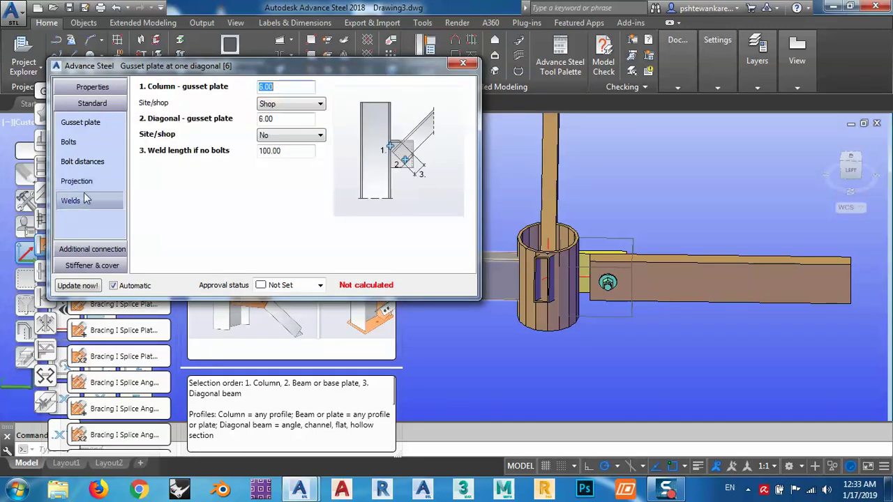
pyautogui.click(83, 124)
pyautogui.click(291, 137)
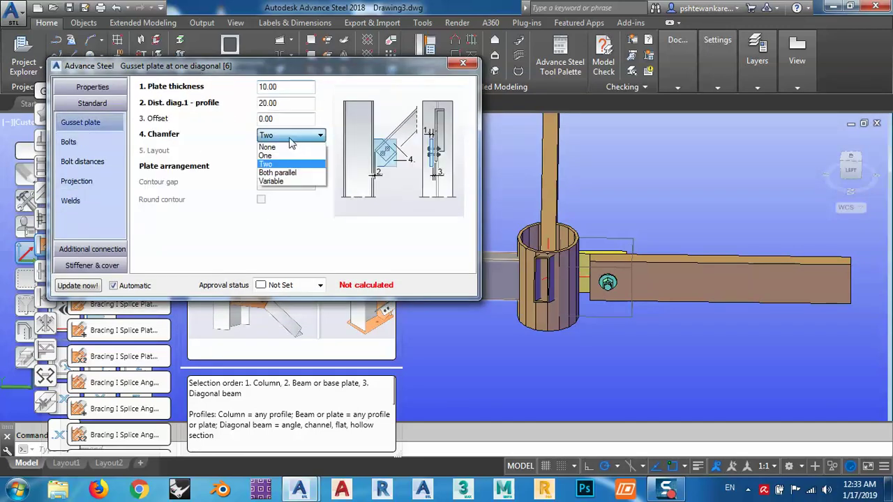
pyautogui.click(294, 140)
pyautogui.click(283, 168)
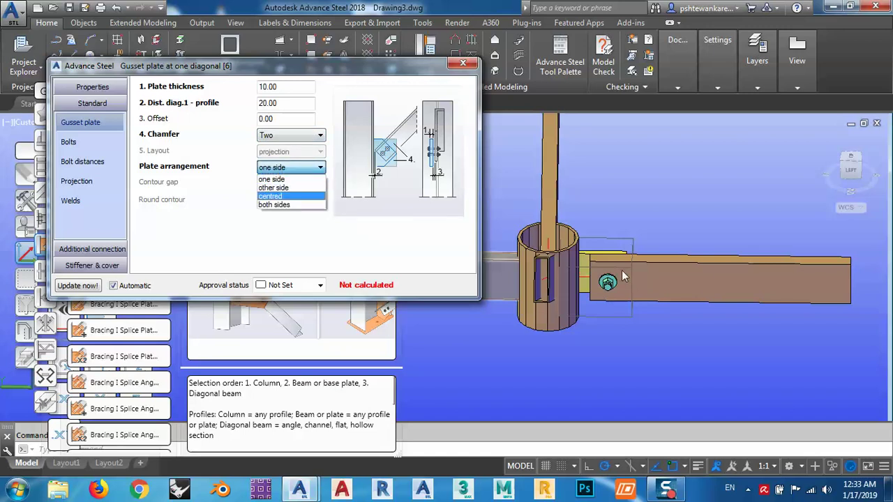
pyautogui.click(273, 198)
pyautogui.scroll(1, 675, 294)
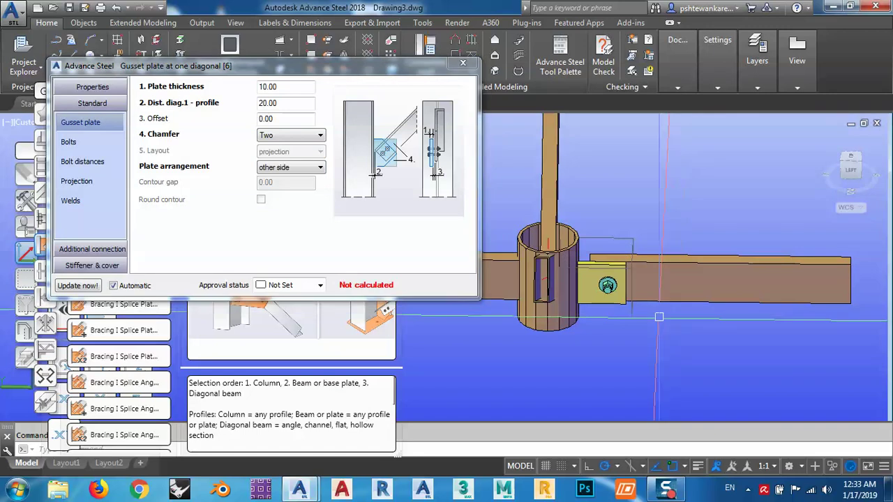
pyautogui.keyDown('shift'); pyautogui.moveTo(660, 315); pyautogui.dragTo(597, 353, button='middle'); pyautogui.keyUp('shift')
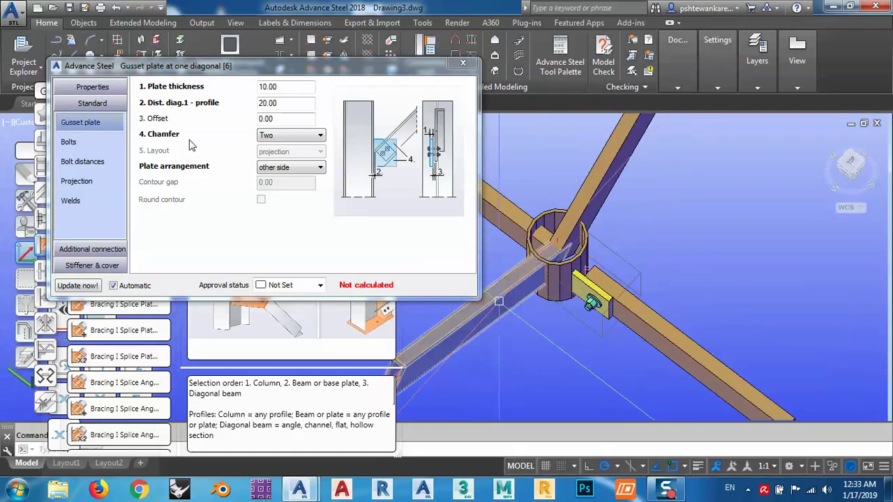
# Set the gusset plate arrangement to centred so the plate slots into the arm.
pyautogui.click(305, 170)
pyautogui.click(274, 196)
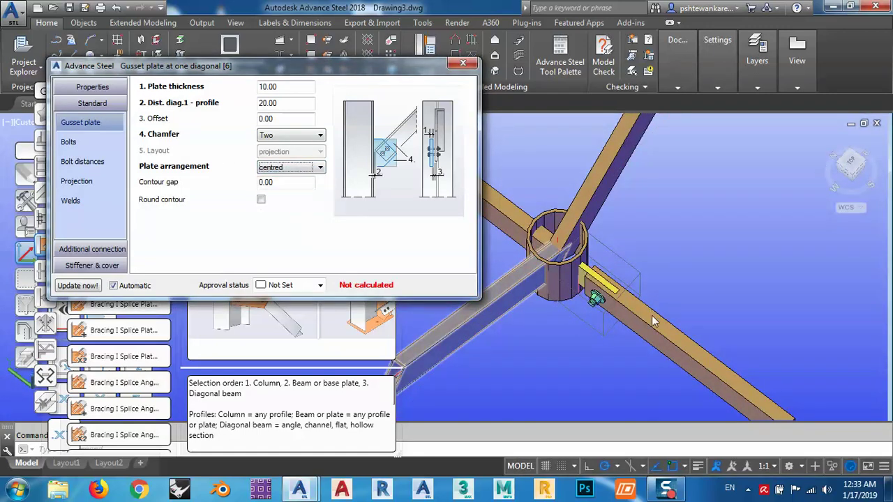
pyautogui.keyDown('shift'); pyautogui.moveTo(701, 307); pyautogui.dragTo(675, 316, button='middle'); pyautogui.keyUp('shift')
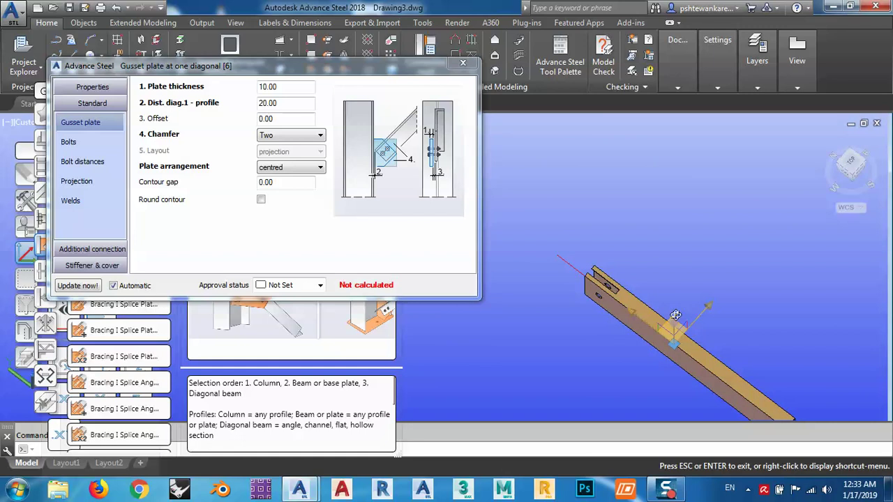
pyautogui.keyDown('shift'); pyautogui.moveTo(693, 270); pyautogui.dragTo(653, 282, button='middle'); pyautogui.keyUp('shift')
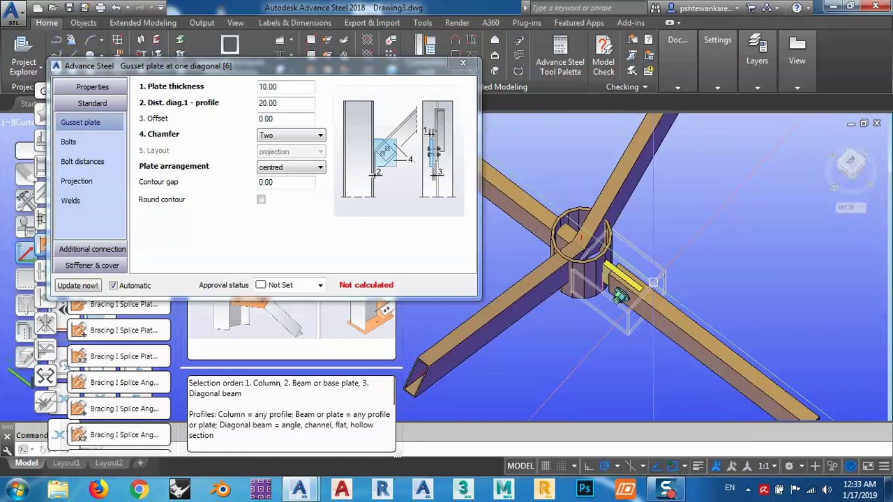
# Review the gusset connection's additional connection settings, including bolt definitions and end plate bolts, and its stiffener settings.
pyautogui.moveTo(301, 68); pyautogui.dragTo(309, 33)
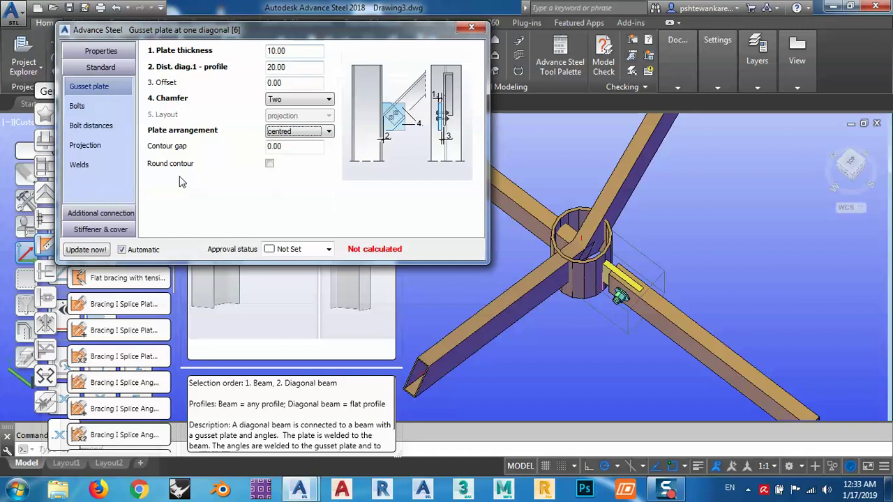
pyautogui.click(108, 213)
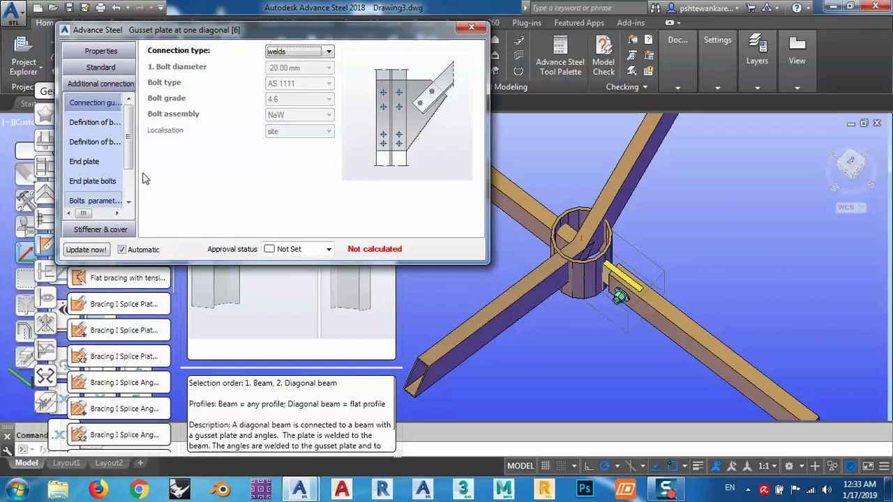
pyautogui.click(101, 123)
pyautogui.click(93, 143)
pyautogui.click(91, 182)
pyautogui.click(100, 230)
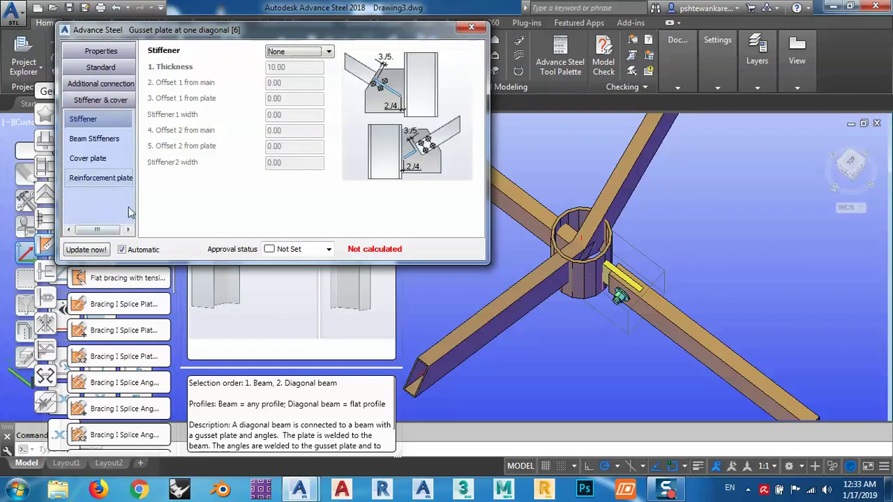
# Close the gusset connection's settings and the general bracings list, and bring up the modelling tools.
pyautogui.click(471, 26)
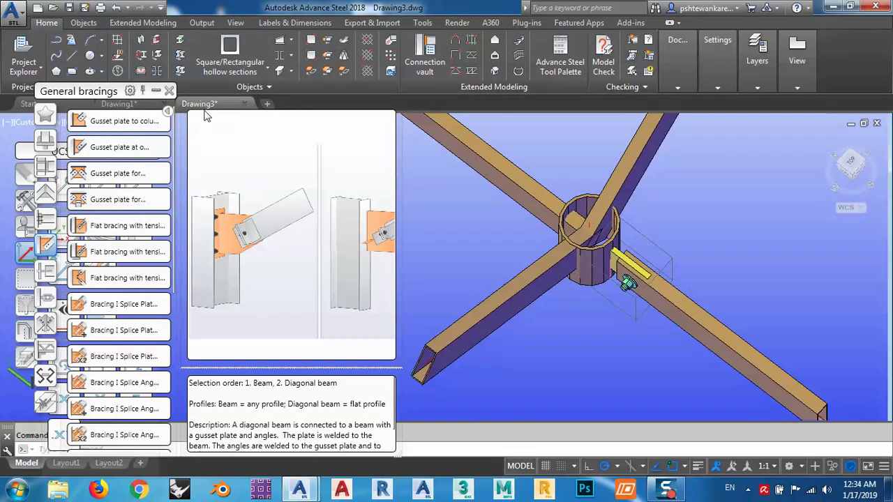
pyautogui.click(168, 91)
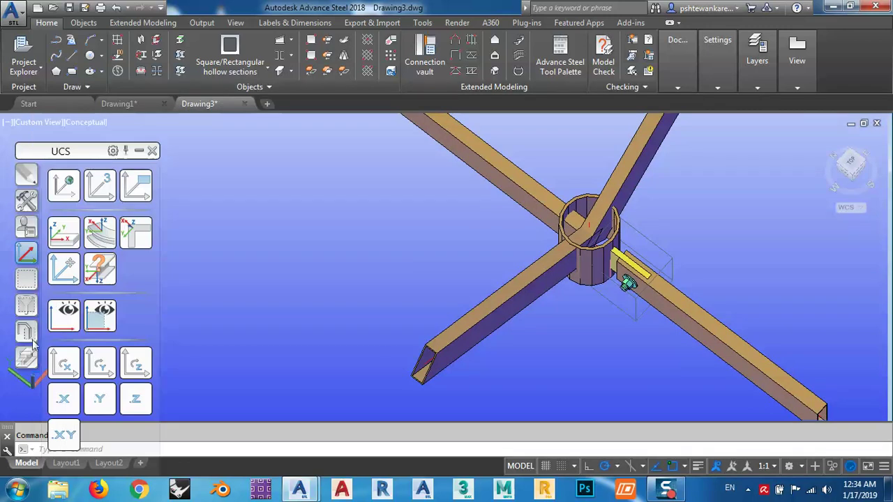
pyautogui.click(25, 201)
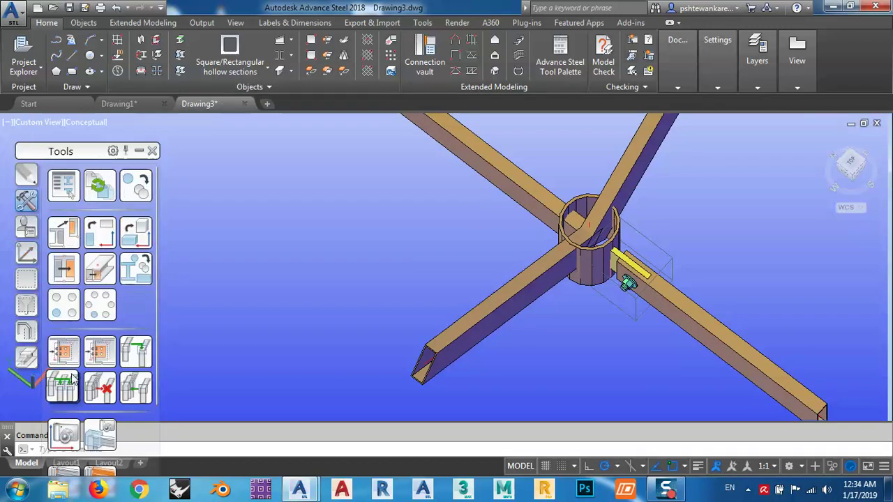
pyautogui.click(68, 188)
pyautogui.scroll(3, 617, 261)
pyautogui.click(615, 262)
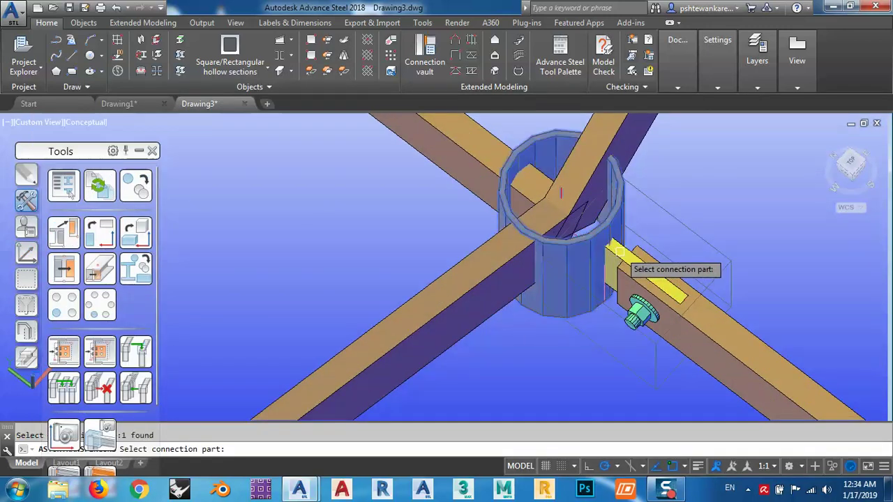
pyautogui.press('Return')
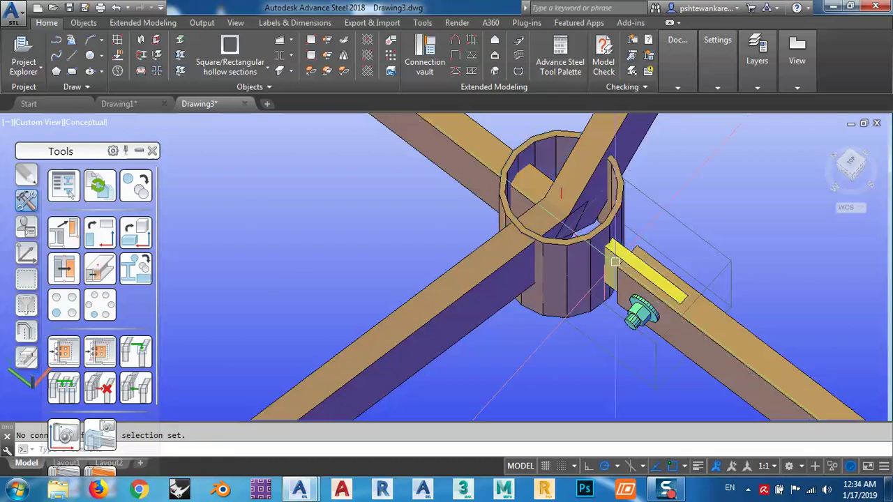
pyautogui.click(61, 352)
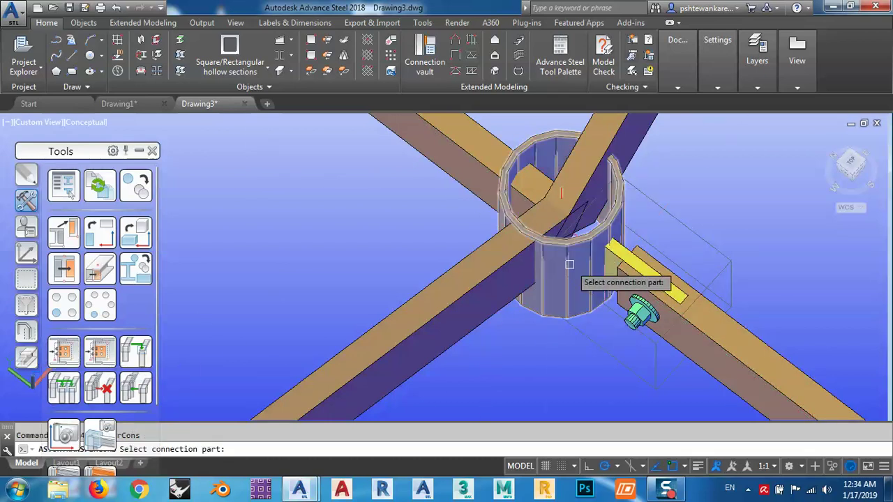
pyautogui.click(619, 252)
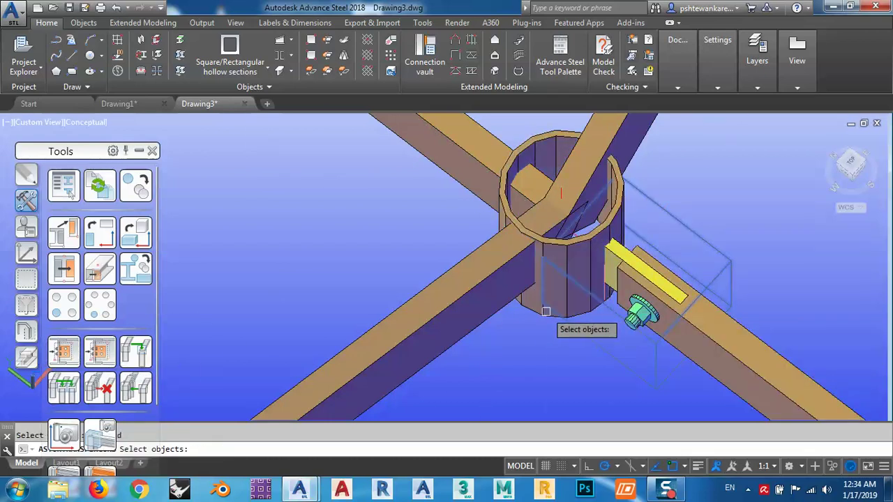
pyautogui.scroll(-6, 547, 311)
pyautogui.scroll(4, 546, 311)
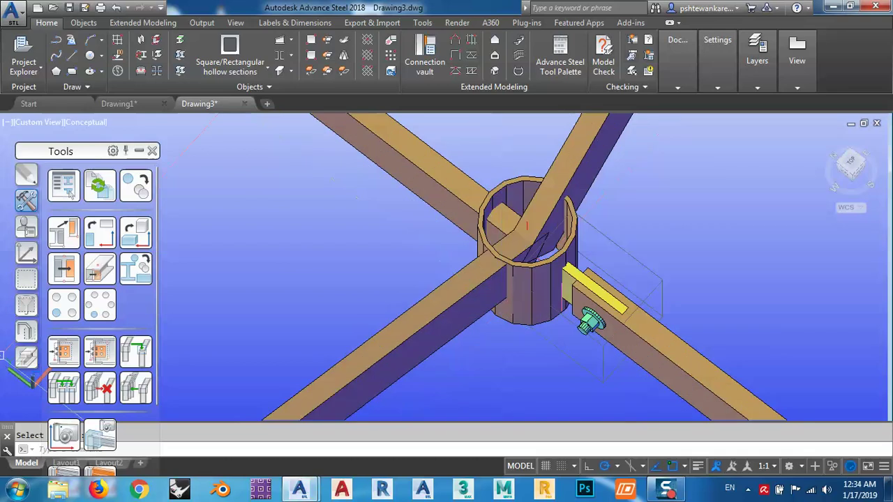
# Copy the gusset plate connection by template to the tube and the opposite horizontal arm.
pyautogui.click(63, 357)
pyautogui.scroll(5, 579, 289)
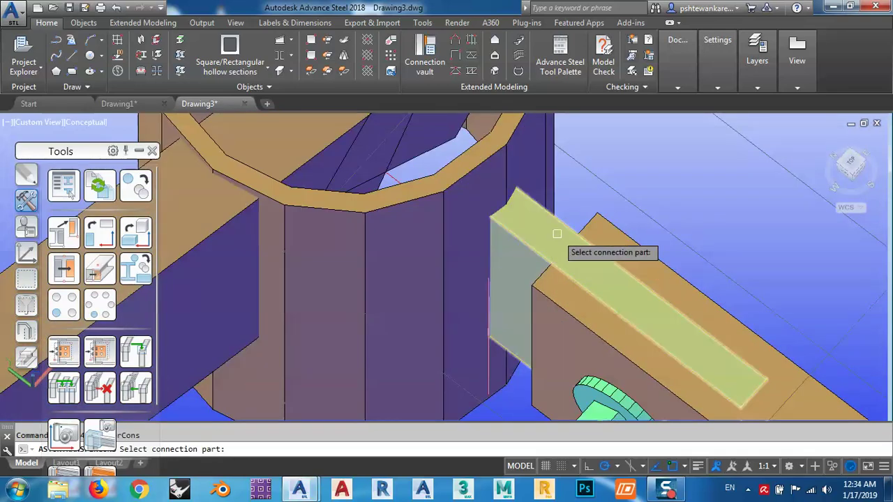
pyautogui.scroll(-8, 559, 227)
pyautogui.click(567, 256)
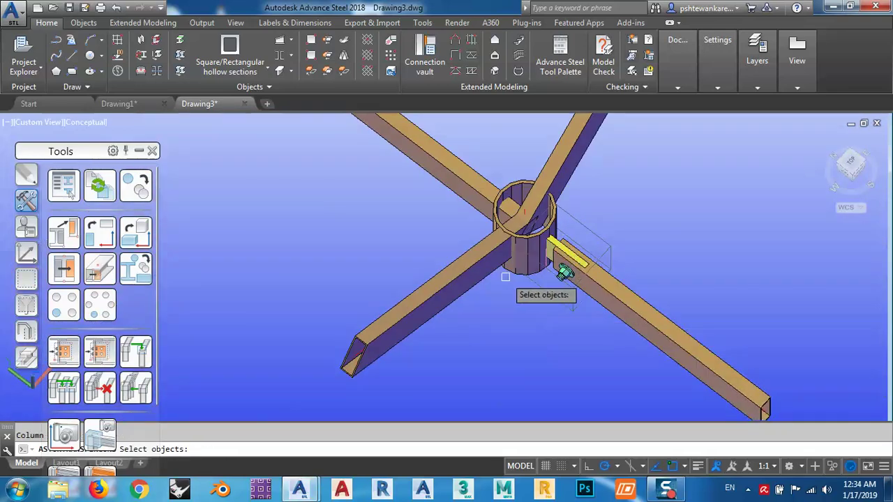
pyautogui.click(456, 165)
pyautogui.moveTo(464, 199); pyautogui.dragTo(448, 246, button='middle')
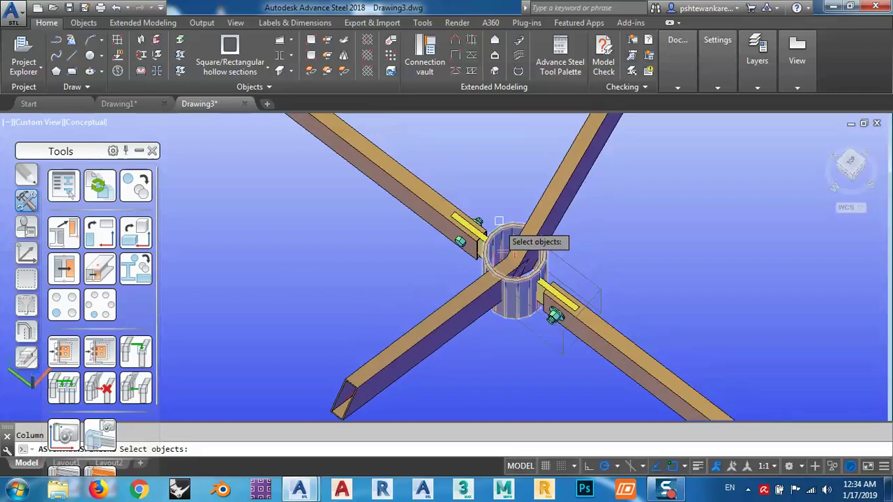
# Copy the same gusset plate connection to the tube and the nearer sloping arm.
pyautogui.scroll(3, 503, 313)
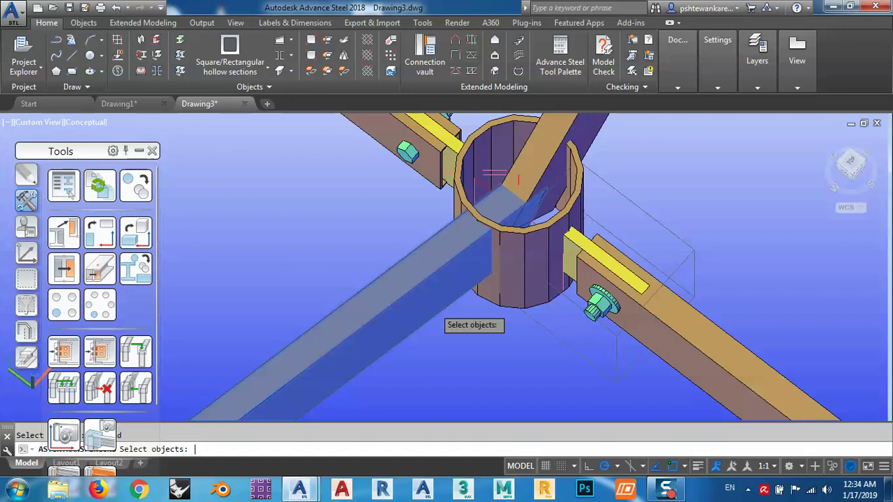
pyautogui.click(432, 308)
pyautogui.scroll(-5, 433, 308)
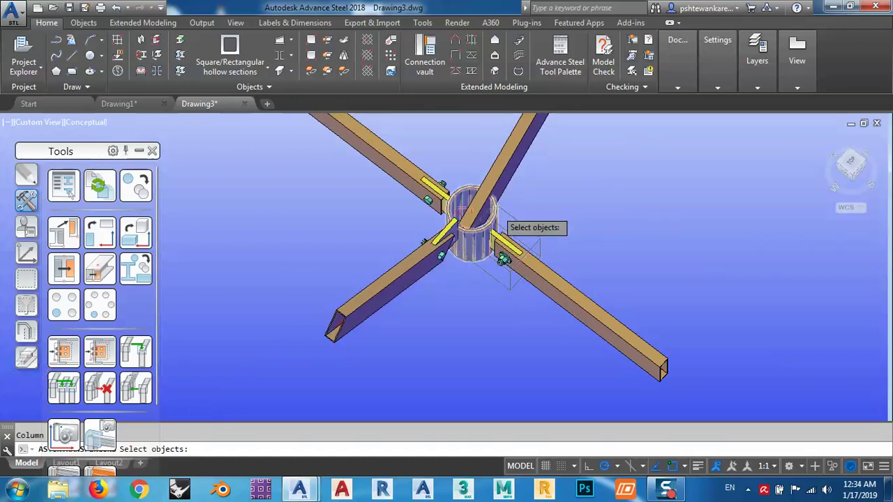
# Try copying the gusset plate connection to the farther sloping arm, and delete the resulting plate inside the tube.
pyautogui.scroll(5, 499, 196)
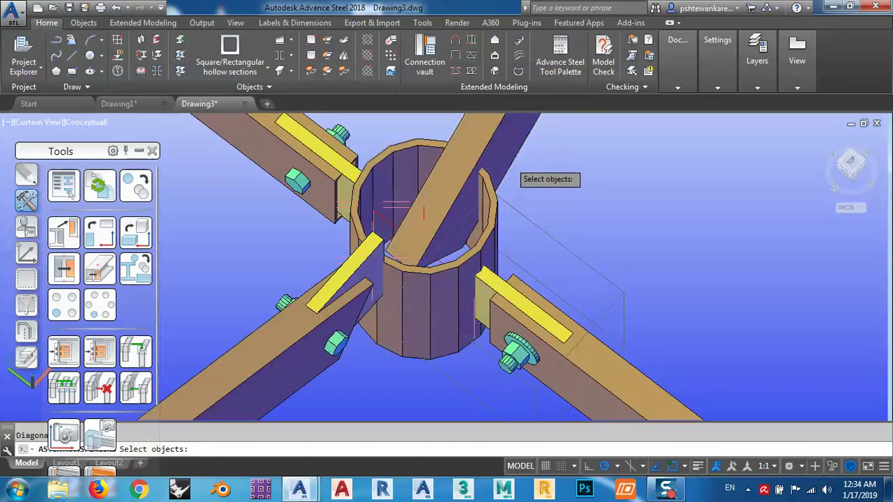
pyautogui.click(508, 162)
pyautogui.scroll(-3, 505, 195)
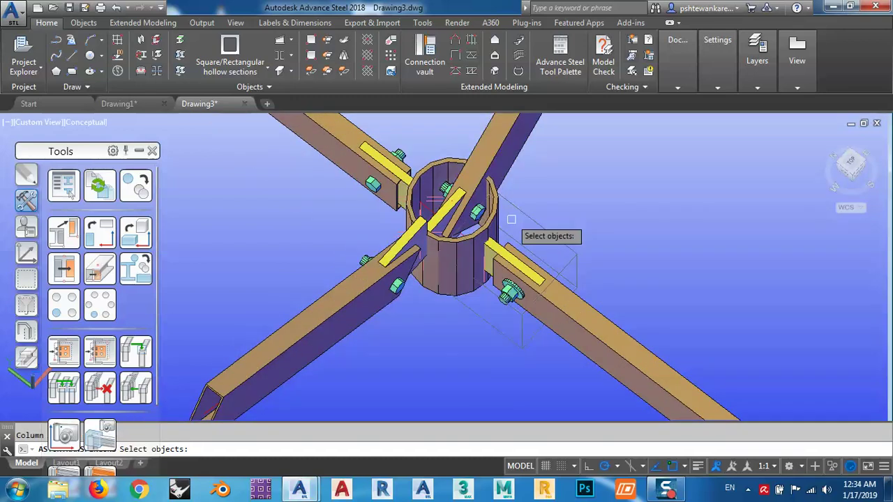
pyautogui.press('Escape')
pyautogui.click(441, 216)
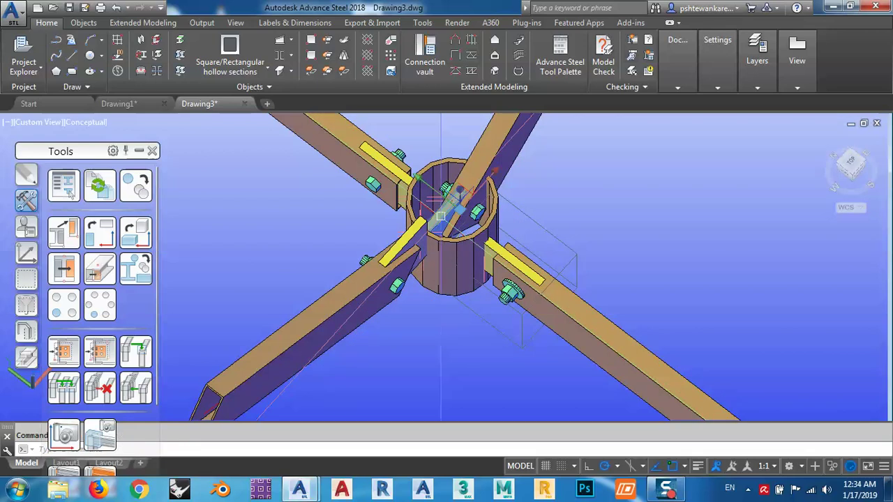
pyautogui.press('Delete')
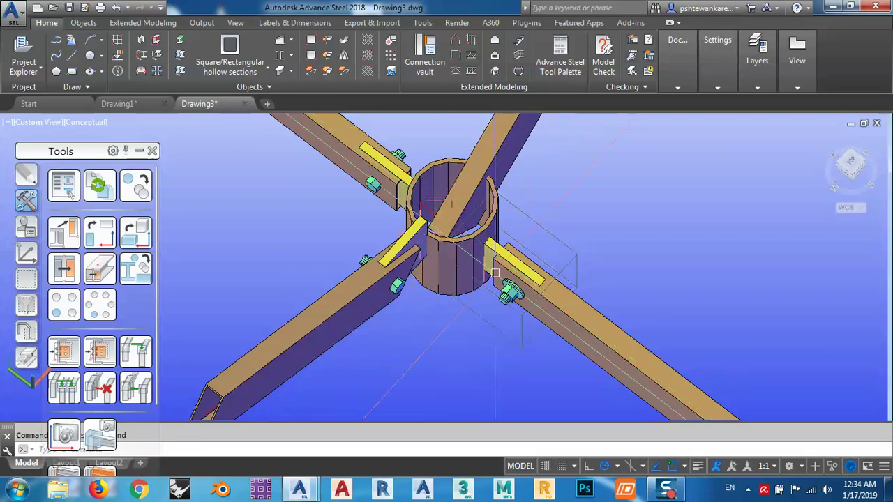
# Edit the nearer sloping arm's gusset connection and set the distance between diagonal and profile to 10 mm.
pyautogui.keyDown('shift'); pyautogui.moveTo(462, 225); pyautogui.dragTo(398, 184, button='middle'); pyautogui.keyUp('shift')
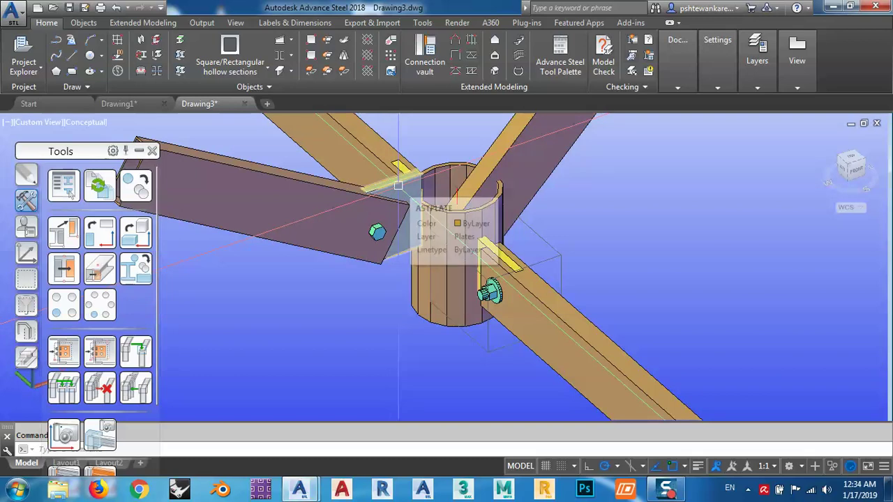
pyautogui.keyDown('shift'); pyautogui.moveTo(434, 253); pyautogui.dragTo(388, 179, button='middle'); pyautogui.keyUp('shift')
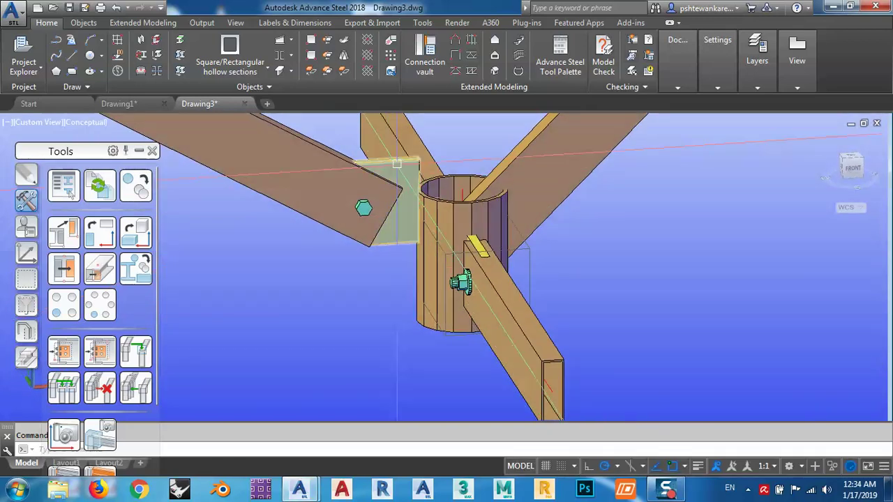
pyautogui.click(395, 164)
pyautogui.rightClick(312, 289)
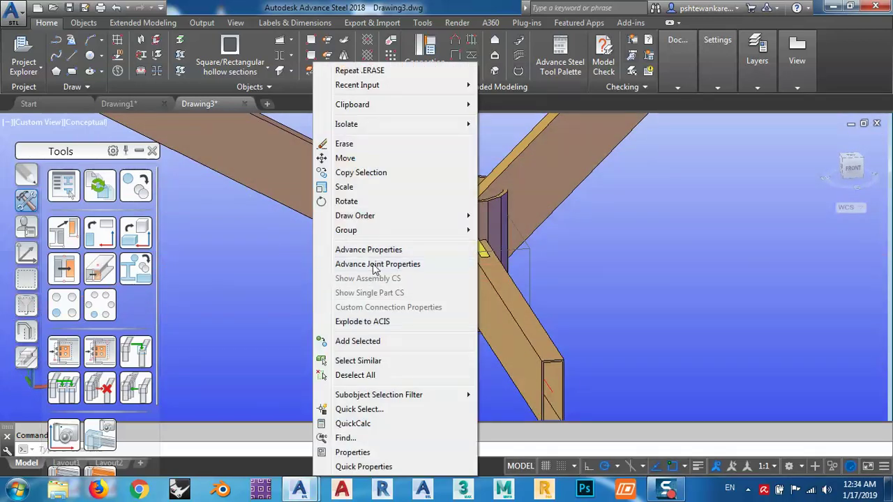
pyautogui.click(374, 265)
pyautogui.moveTo(235, 36); pyautogui.dragTo(586, 63)
pyautogui.click(447, 225)
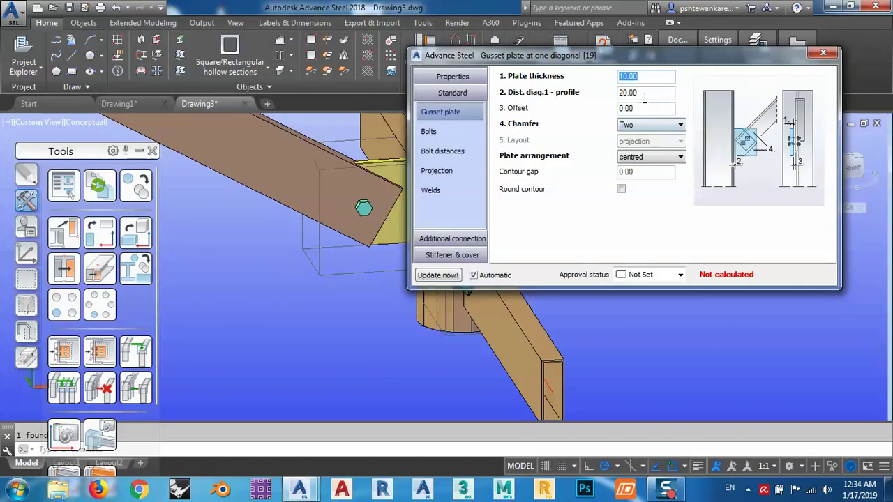
pyautogui.moveTo(631, 60); pyautogui.dragTo(639, 82)
pyautogui.click(707, 137)
pyautogui.press('Tab')
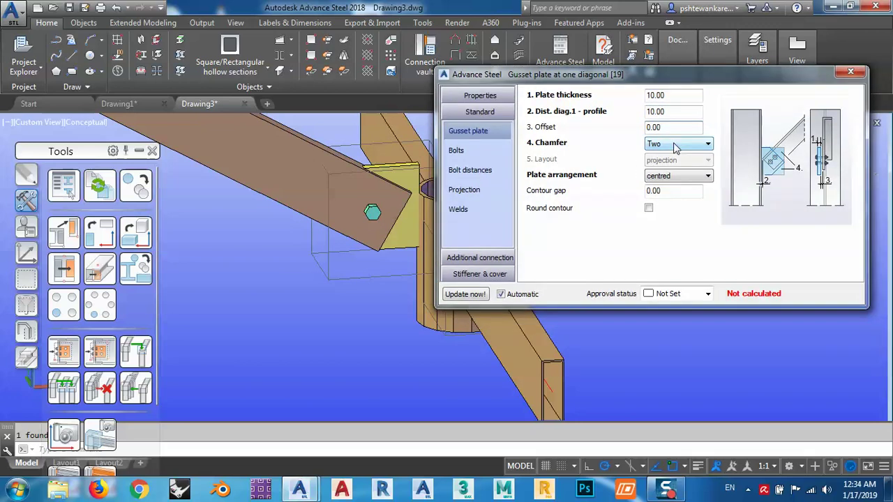
# Check the bolt settings of the sloping arm's gusset connection, close its settings and view the whole hub.
pyautogui.click(457, 151)
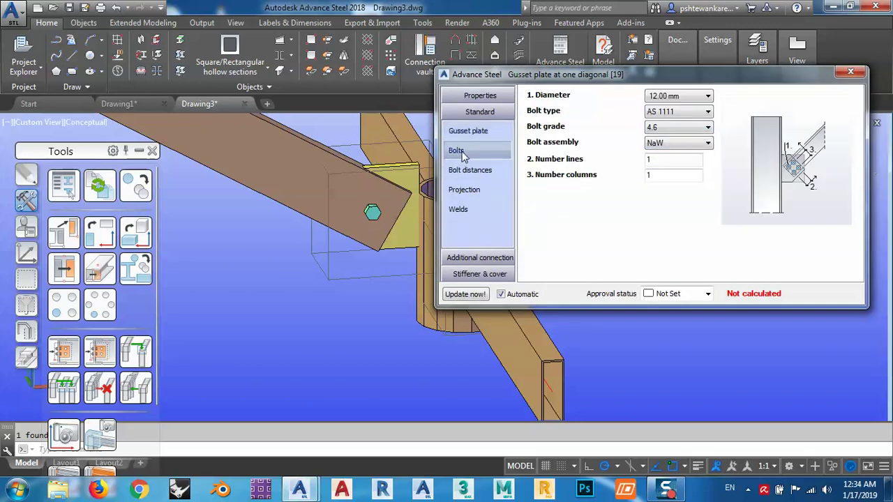
pyautogui.moveTo(697, 76); pyautogui.dragTo(424, 190)
pyautogui.click(576, 189)
pyautogui.moveTo(479, 235); pyautogui.dragTo(604, 209, button='middle')
pyautogui.scroll(-3, 548, 233)
pyautogui.scroll(-5, 566, 262)
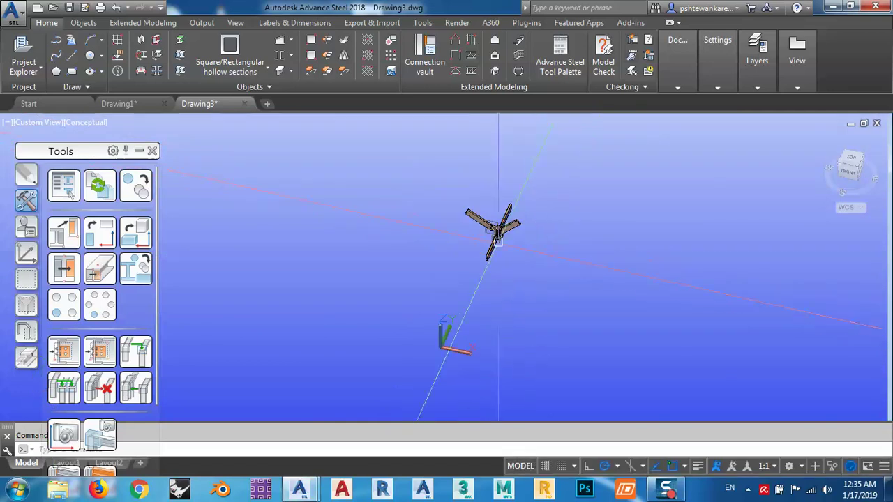
# Examine the double cone and the ball-and-cone node parts in Drawing1, and look back at the hub in Drawing3.
pyautogui.click(145, 103)
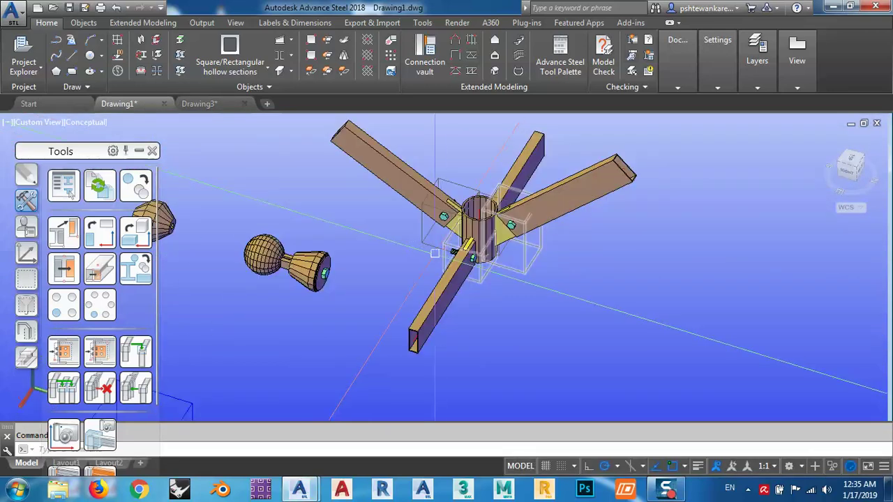
pyautogui.moveTo(354, 256); pyautogui.dragTo(529, 270, button='middle')
pyautogui.scroll(3, 325, 246)
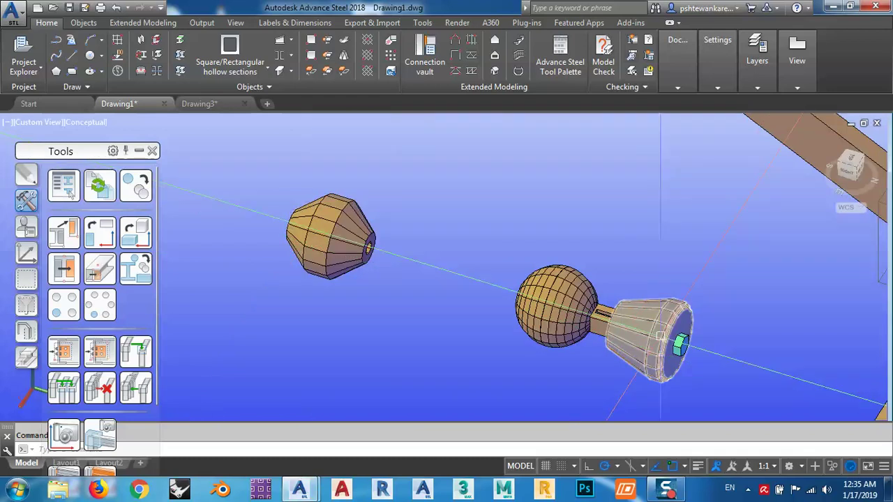
pyautogui.moveTo(650, 329); pyautogui.dragTo(538, 272, button='middle')
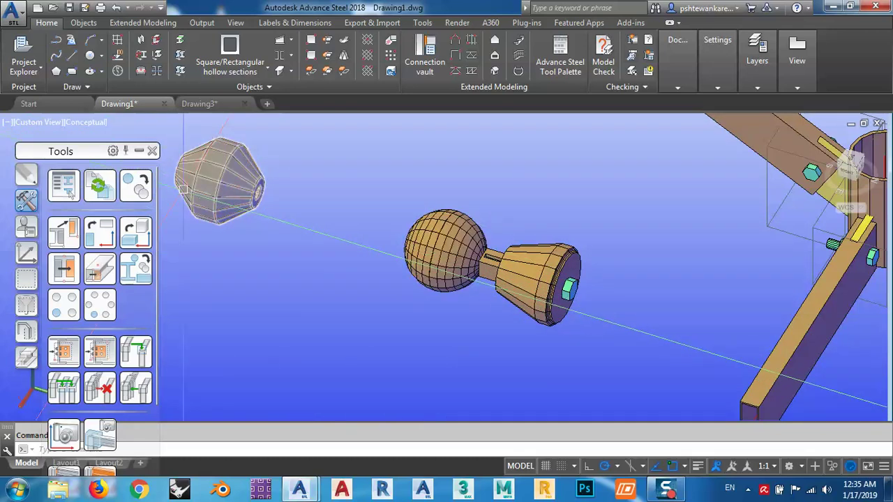
pyautogui.moveTo(183, 188)
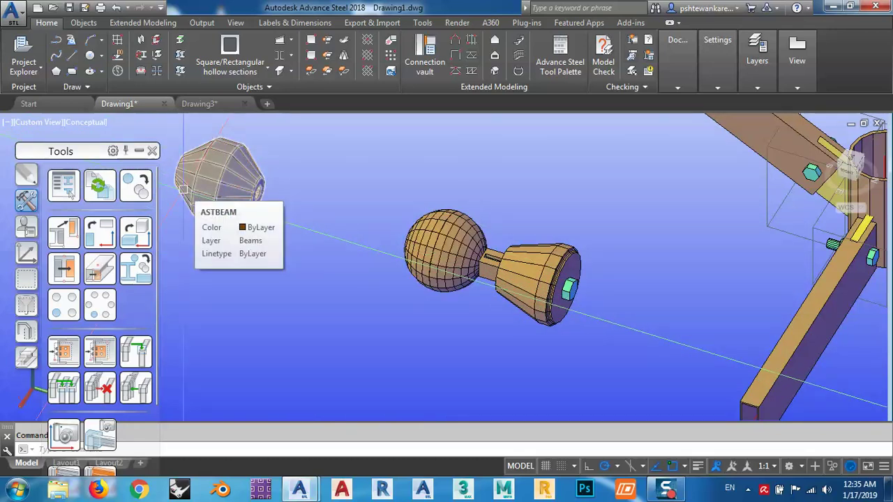
pyautogui.click(232, 105)
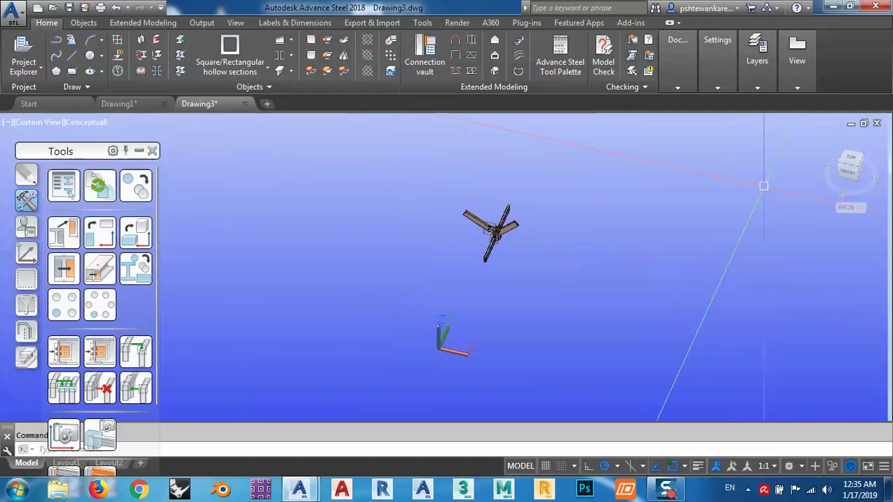
pyautogui.keyDown('shift'); pyautogui.moveTo(578, 194); pyautogui.dragTo(410, 230, button='middle'); pyautogui.keyUp('shift')
# Return to Drawing1 and examine the ball node and how the bolted cone connector meets it.
pyautogui.click(112, 105)
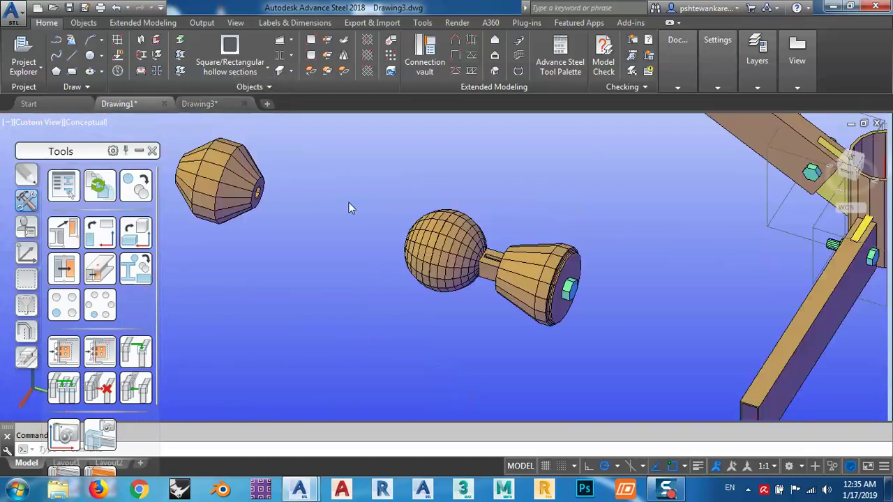
pyautogui.keyDown('shift'); pyautogui.moveTo(349, 205); pyautogui.dragTo(317, 209, button='middle'); pyautogui.keyUp('shift')
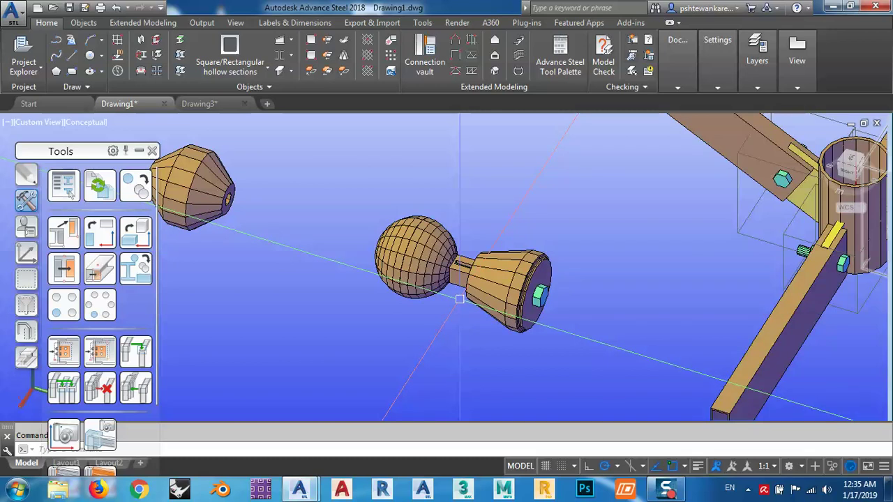
pyautogui.moveTo(432, 313)
pyautogui.mouseDown(button='middle')
pyautogui.moveTo(463, 359)
pyautogui.moveTo(431, 298)
pyautogui.mouseUp(button='middle')
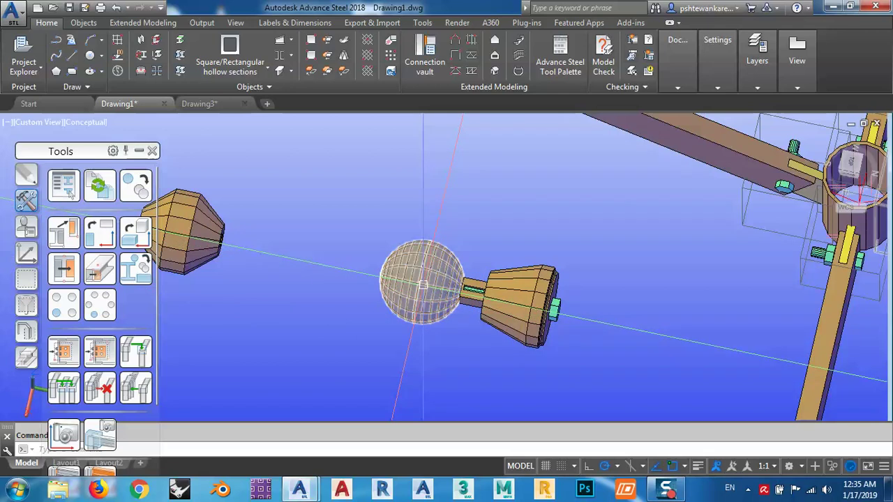
pyautogui.moveTo(436, 308)
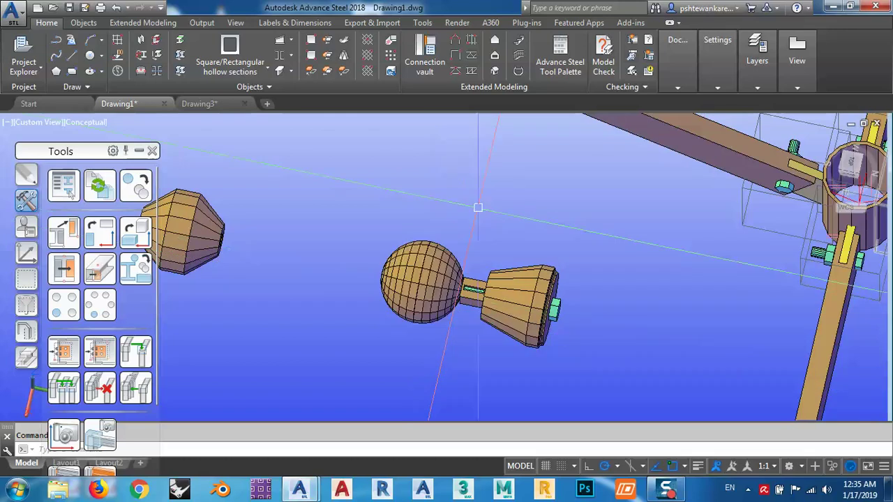
pyautogui.moveTo(485, 231); pyautogui.dragTo(467, 232, button='middle')
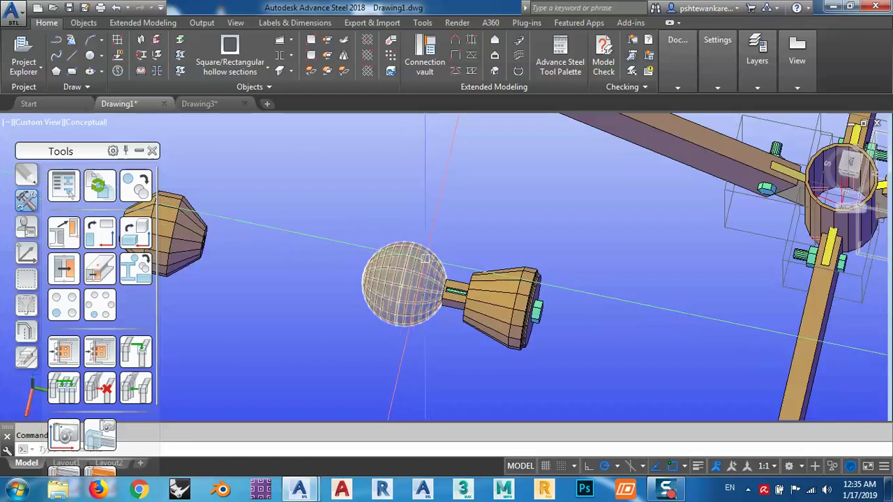
pyautogui.scroll(3, 419, 260)
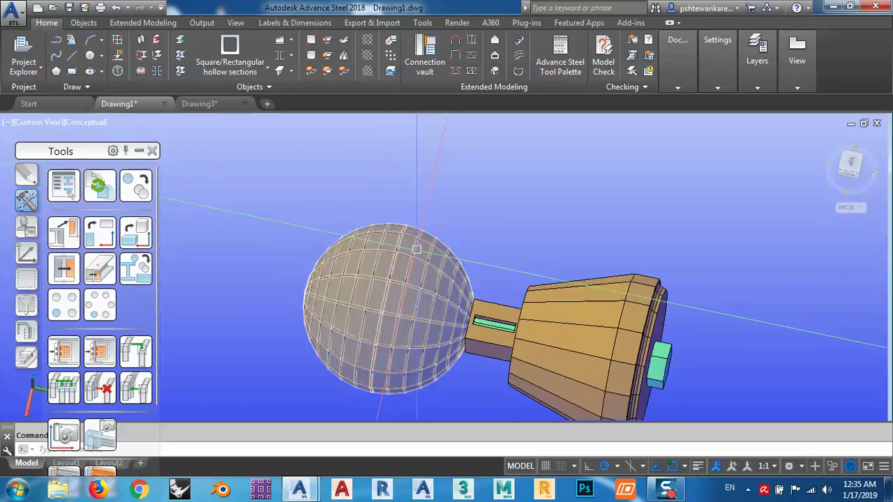
# Examine the ball node with its bolted cone in Drawing1 and view the hub in Drawing3 from the top.
pyautogui.moveTo(463, 248); pyautogui.dragTo(405, 240, button='middle')
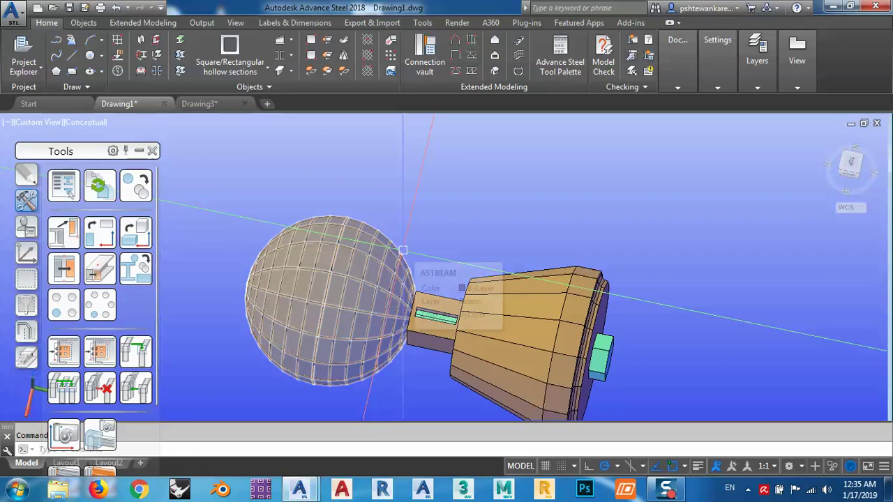
pyautogui.moveTo(488, 246); pyautogui.dragTo(502, 235, button='middle')
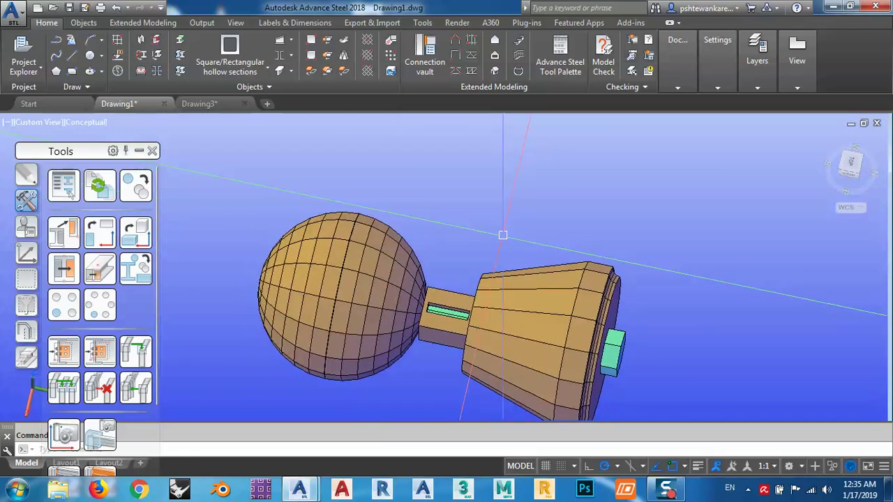
pyautogui.scroll(-5, 502, 235)
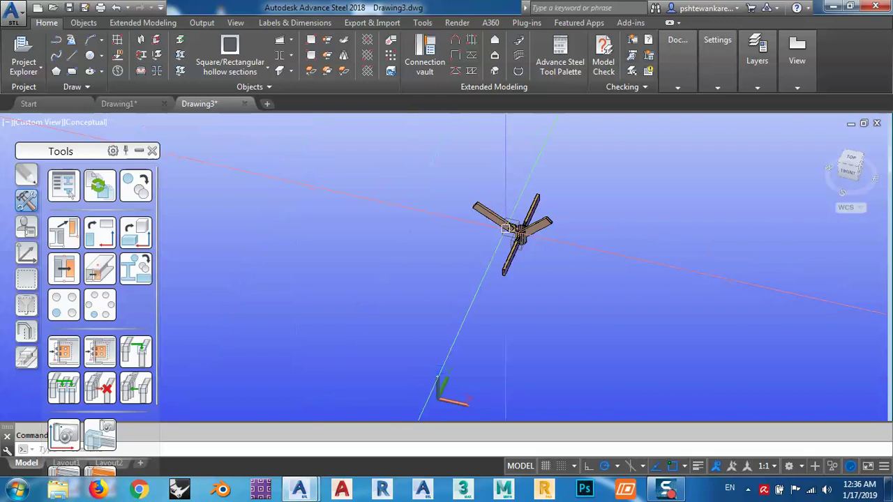
pyautogui.click(853, 165)
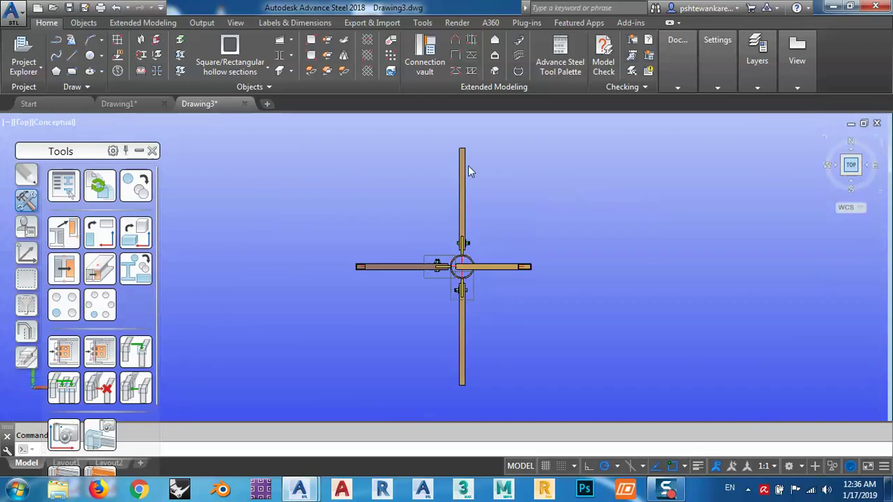
# Create a new drawing and display the View Cube in it.
pyautogui.click(267, 104)
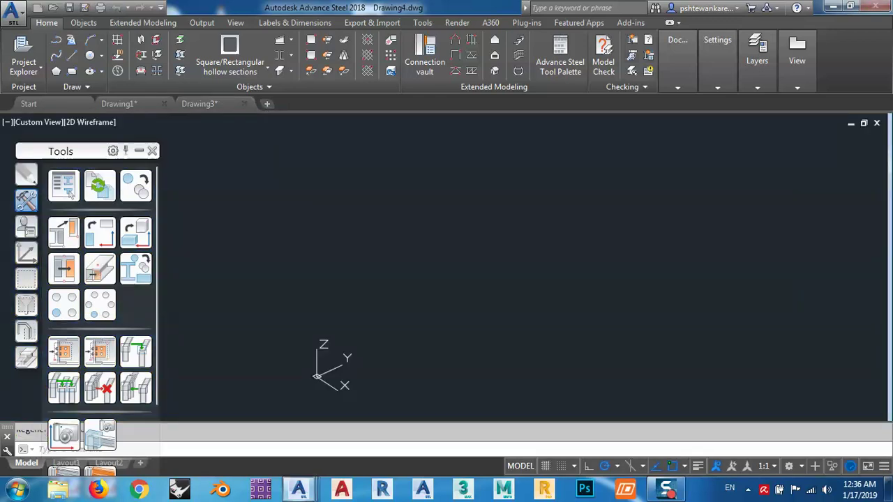
pyautogui.moveTo(471, 267); pyautogui.dragTo(446, 266, button='middle')
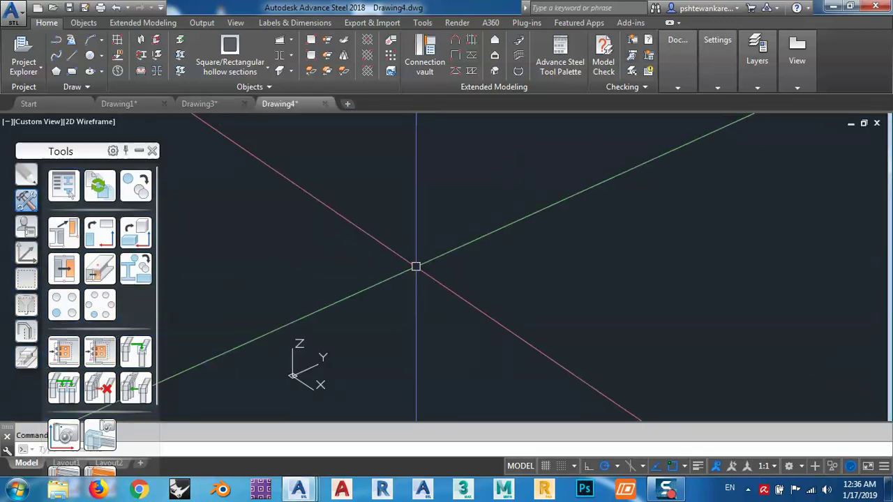
pyautogui.click(202, 23)
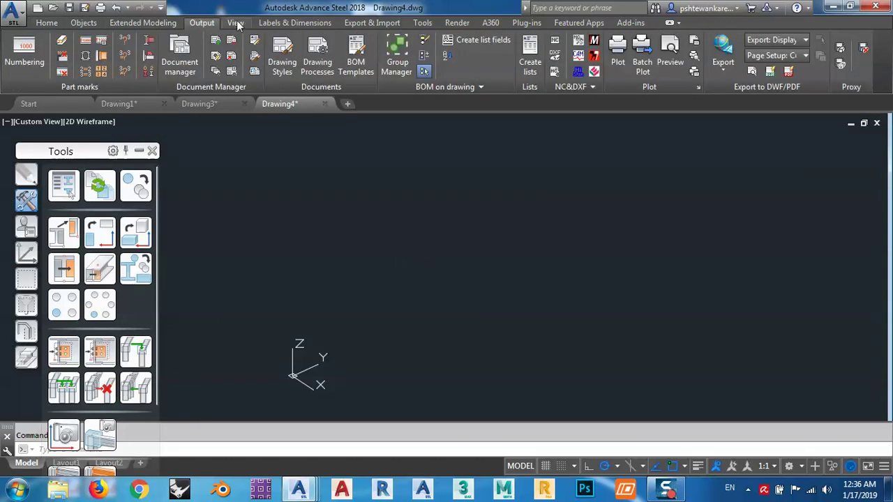
pyautogui.click(235, 23)
pyautogui.click(40, 56)
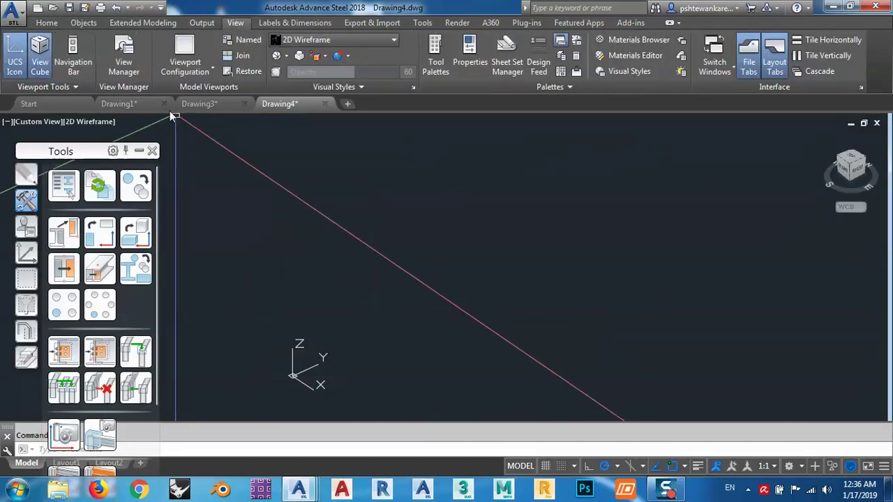
# Look back at the ball-and-cone connector in Drawing1 and return to Drawing4.
pyautogui.click(138, 104)
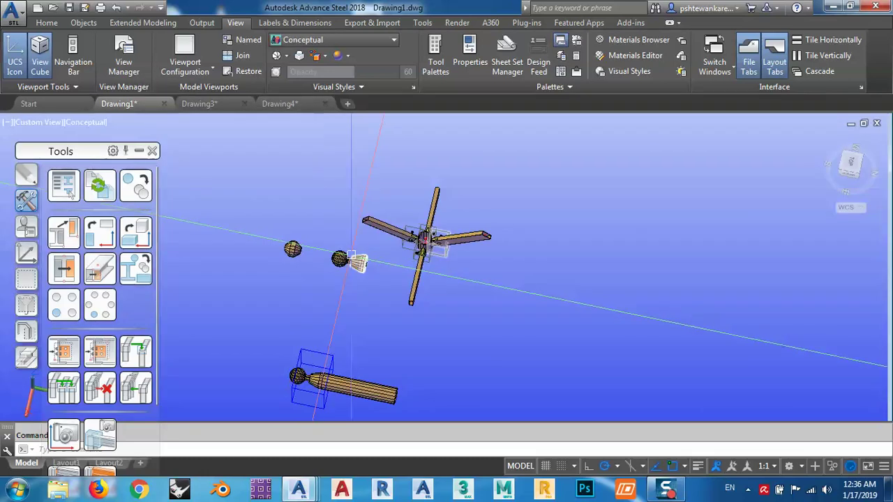
pyautogui.scroll(5, 346, 251)
pyautogui.scroll(3, 346, 251)
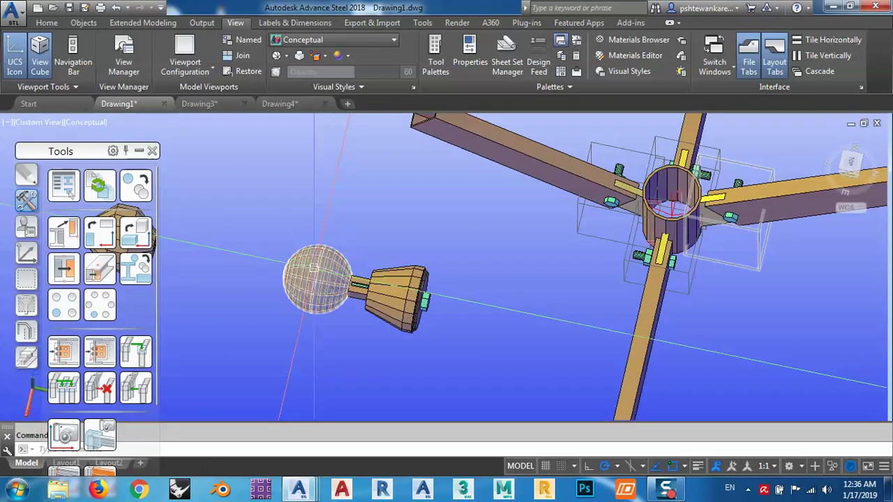
pyautogui.click(288, 105)
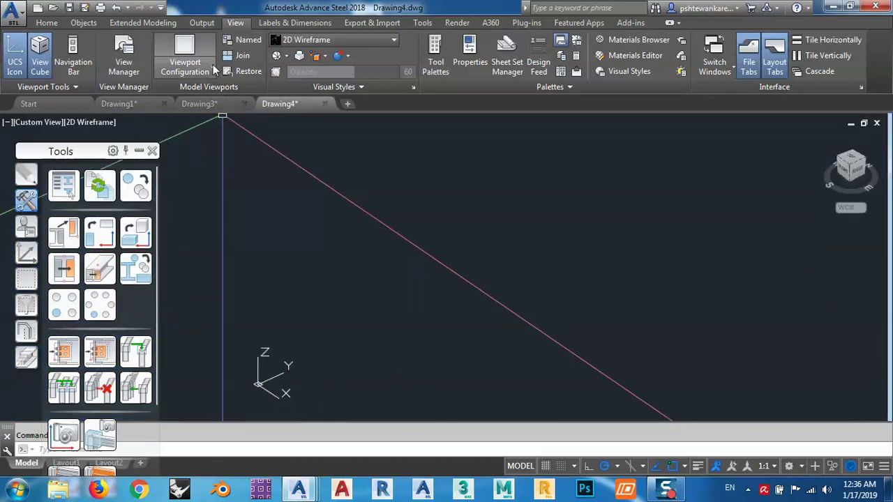
# Place a 100 mm long round bar along the Y direction in Drawing4.
pyautogui.click(47, 23)
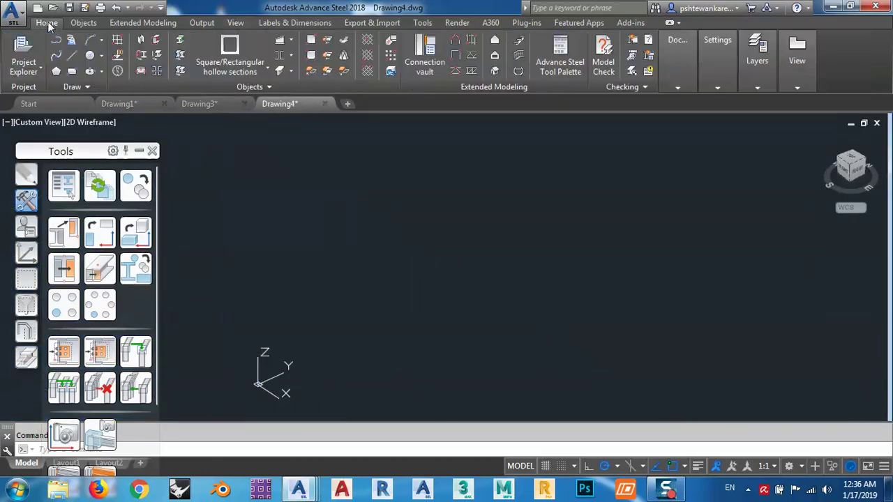
pyautogui.click(260, 72)
pyautogui.click(202, 276)
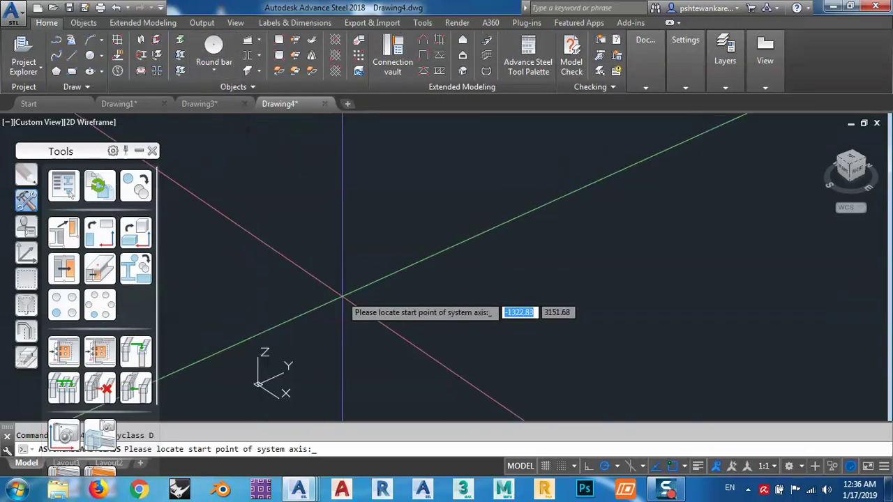
pyautogui.click(354, 320)
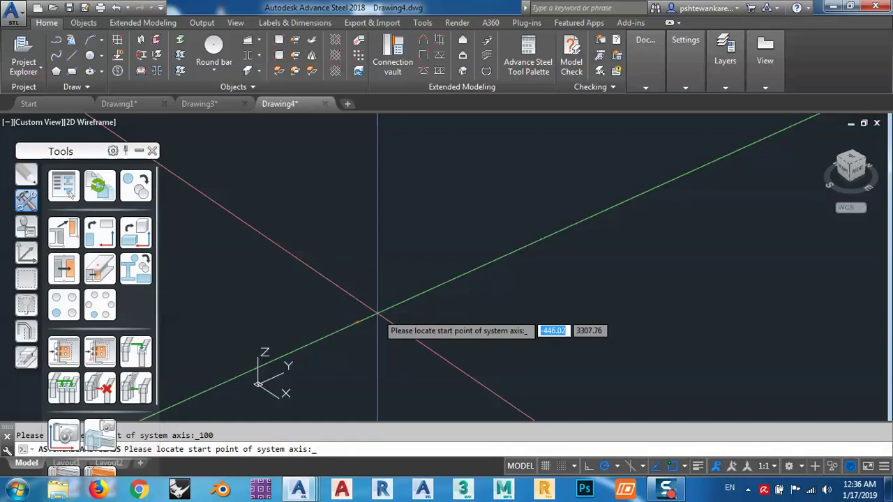
pyautogui.click(377, 315)
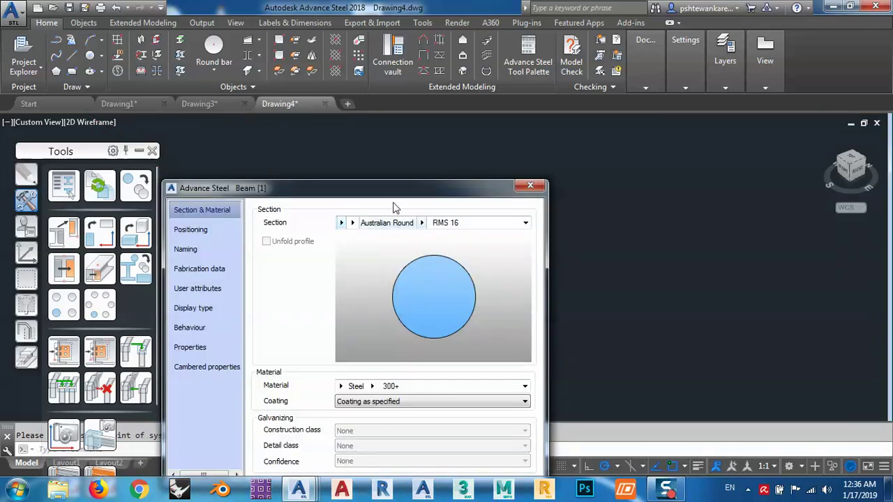
# Set the round bar's section to Australian Round RMS 100 and close its properties.
pyautogui.click(437, 194)
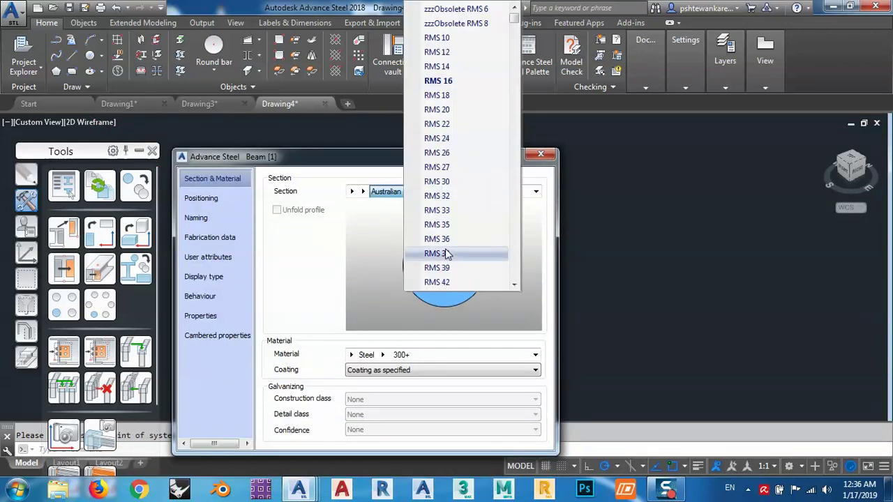
pyautogui.scroll(-3, 446, 254)
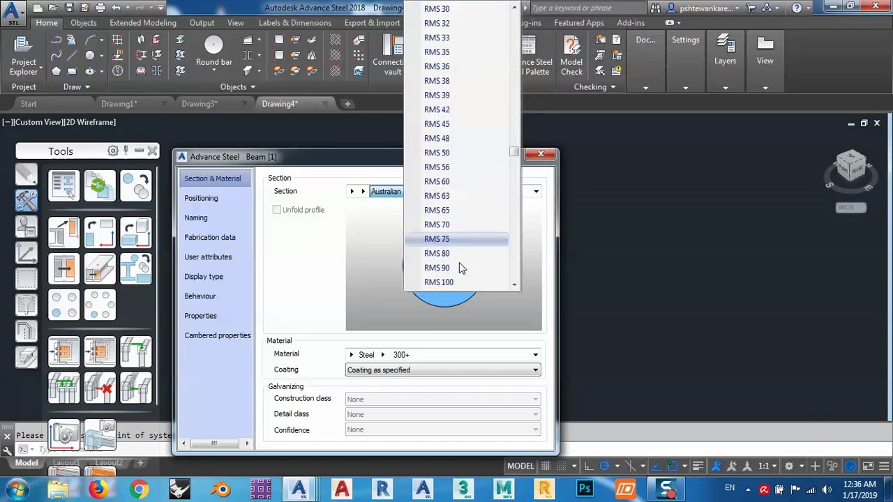
pyautogui.scroll(-2, 459, 265)
pyautogui.click(450, 268)
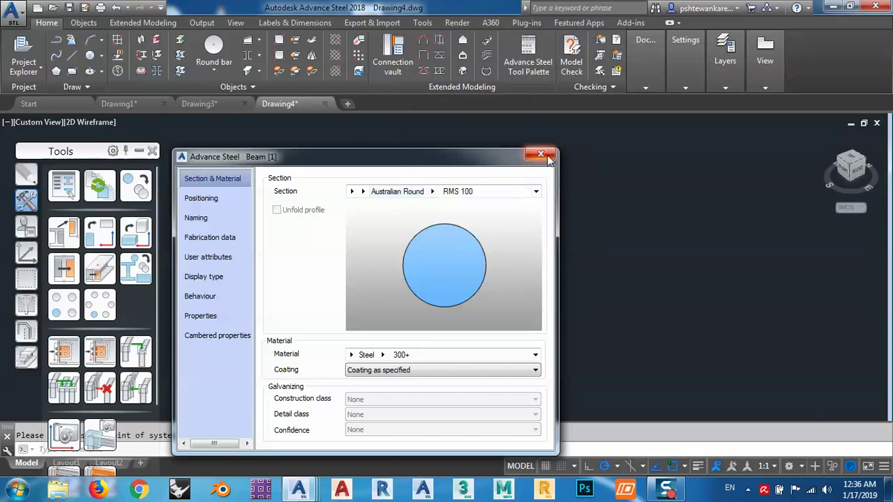
pyautogui.click(548, 159)
pyautogui.scroll(5, 361, 333)
pyautogui.scroll(5, 322, 298)
pyautogui.moveTo(311, 300); pyautogui.dragTo(363, 328, button='middle')
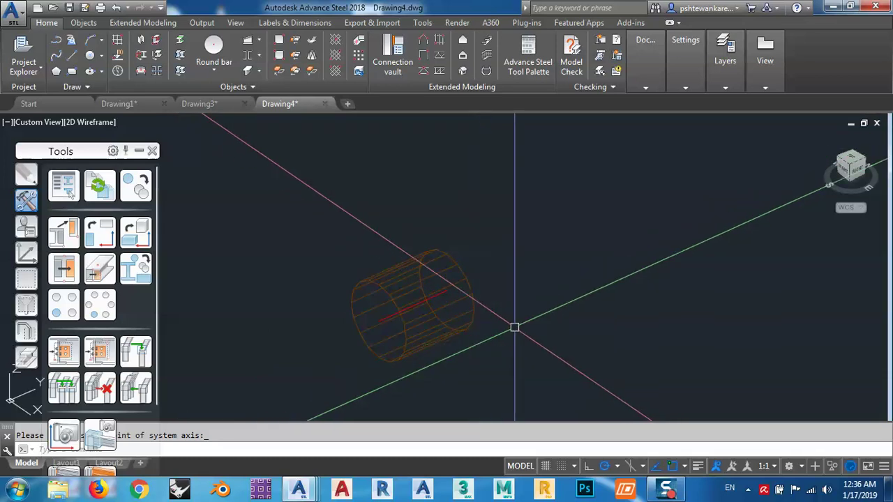
pyautogui.moveTo(514, 325); pyautogui.dragTo(563, 301, button='middle')
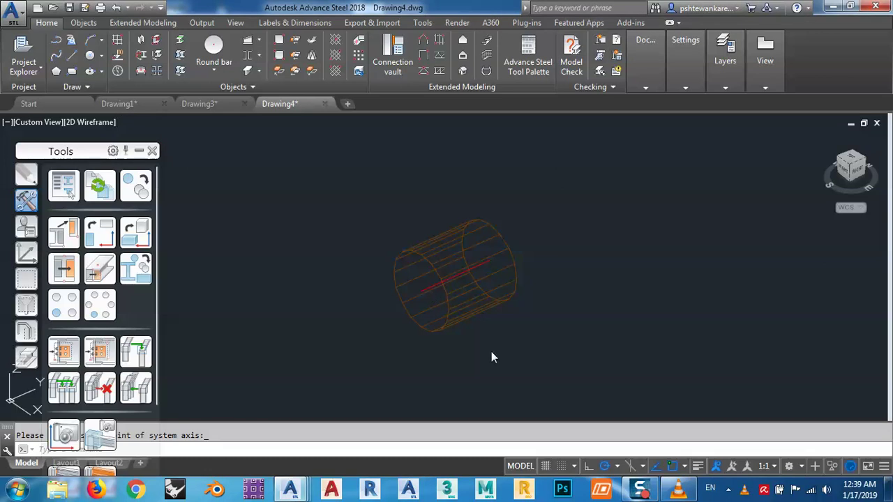
# Switch to VLC media player, play the video "Turning a ball on a lathe" and check the sound volume.
pyautogui.click(678, 492)
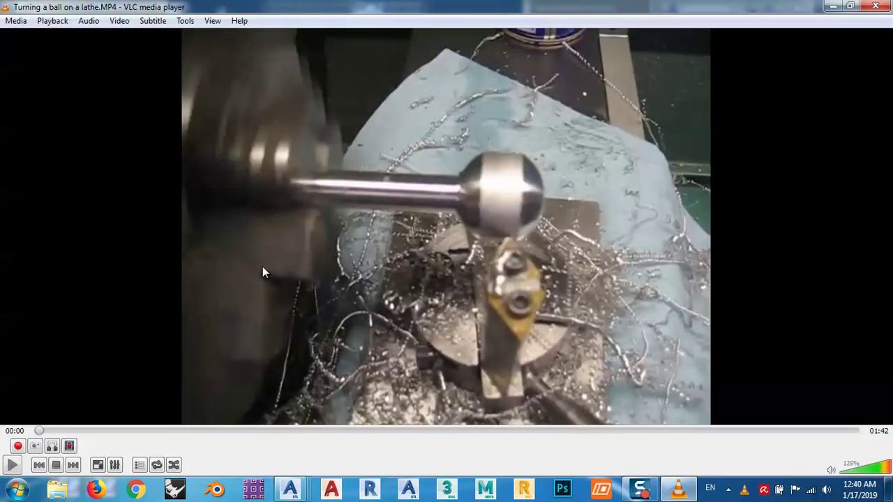
pyautogui.click(13, 466)
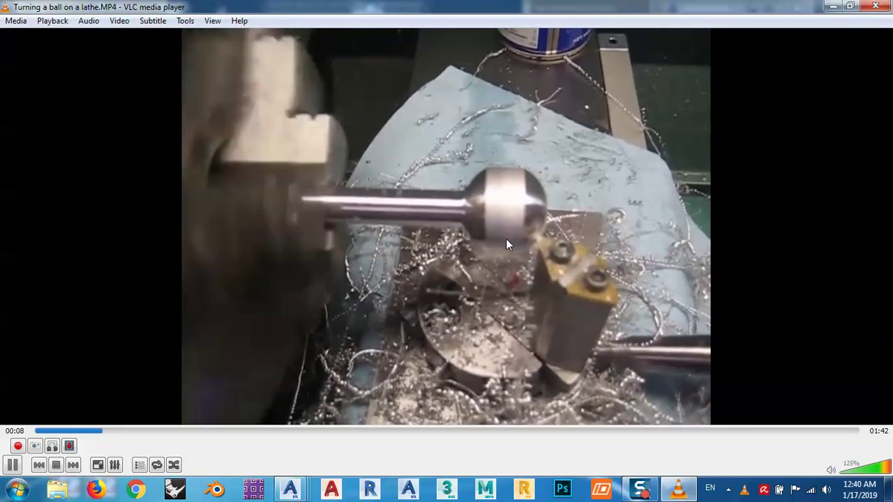
pyautogui.click(826, 490)
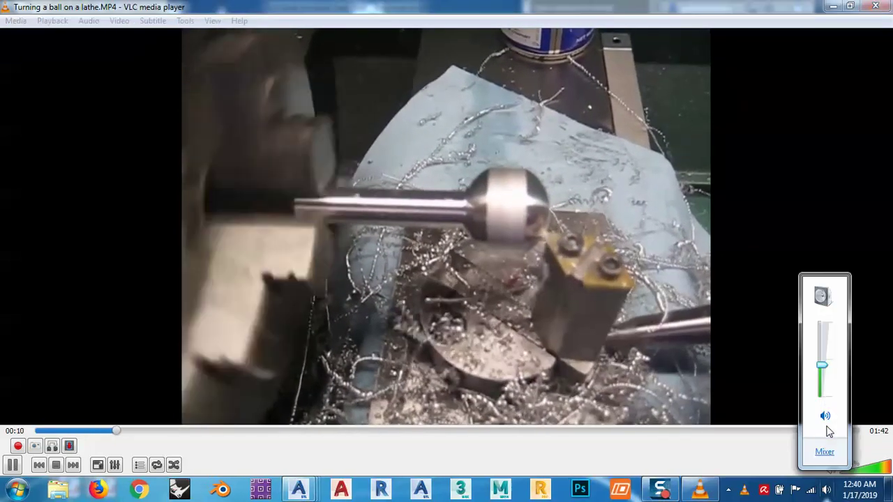
pyautogui.click(730, 457)
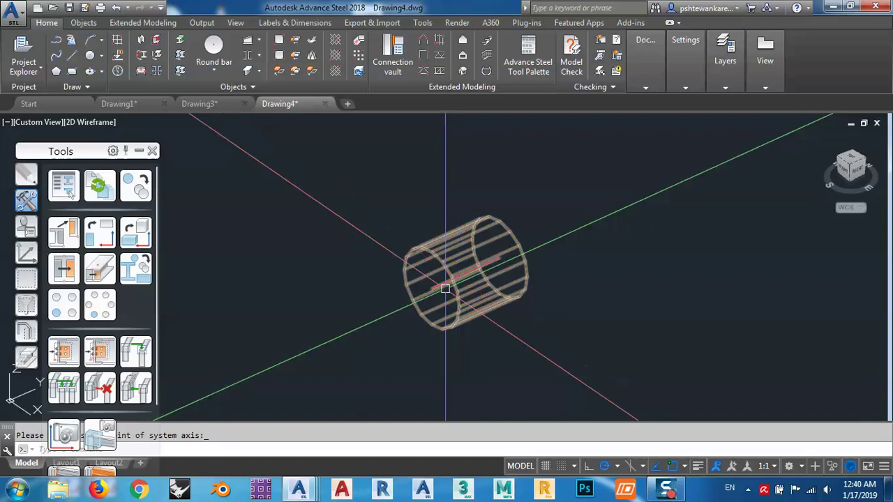
# Back in Advance Steel, add a convex edge processing with a radius of 49.90 mm to the nearer end of the round bar.
pyautogui.moveTo(354, 305); pyautogui.dragTo(365, 283, button='middle')
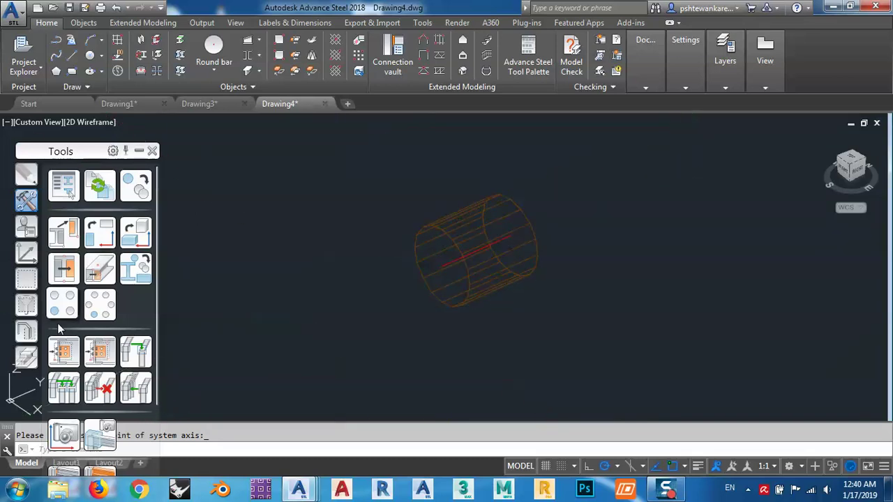
pyautogui.click(26, 357)
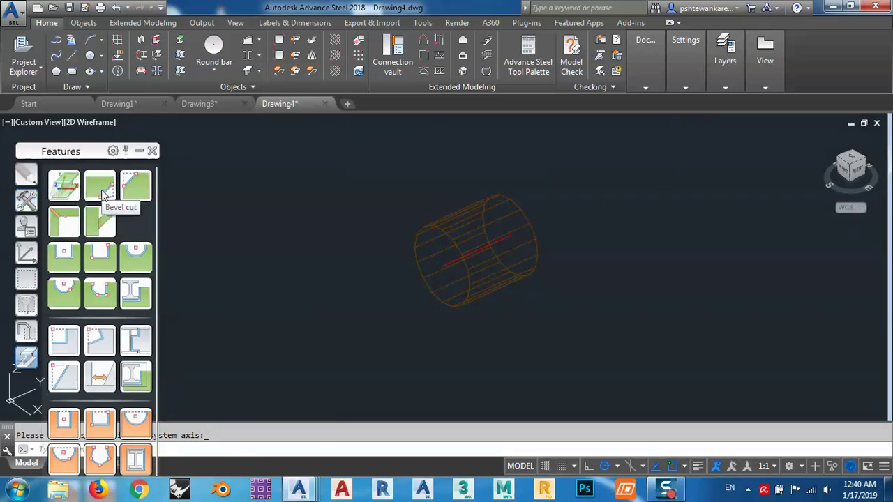
pyautogui.click(447, 238)
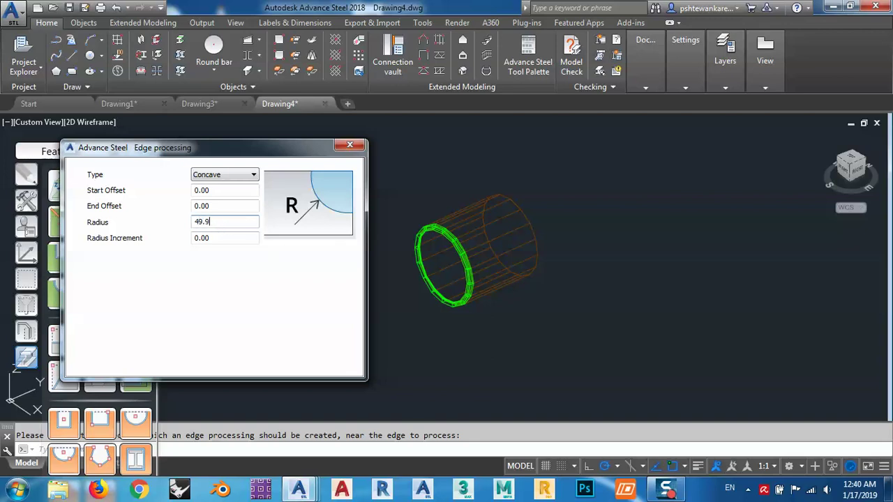
pyautogui.click(223, 238)
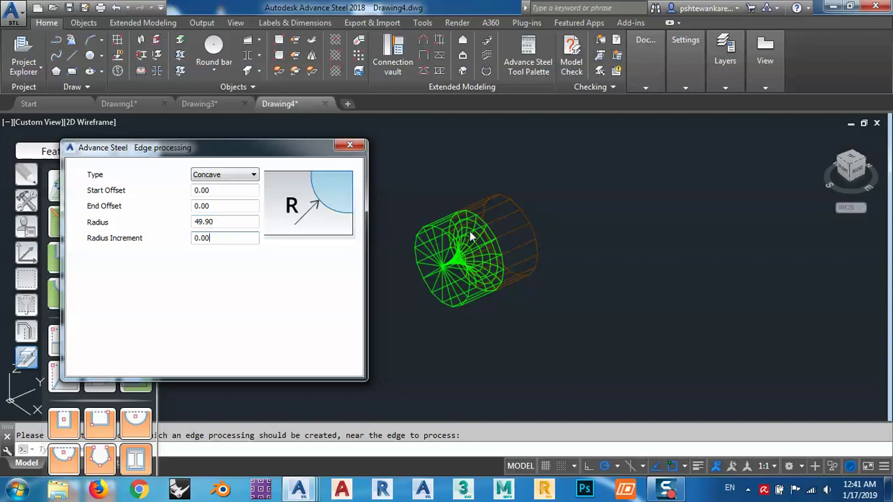
pyautogui.click(233, 179)
pyautogui.click(212, 190)
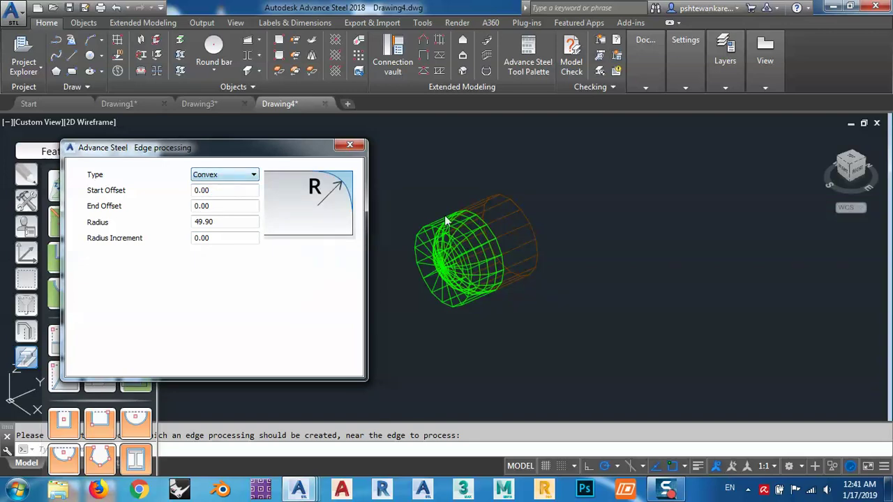
pyautogui.click(350, 146)
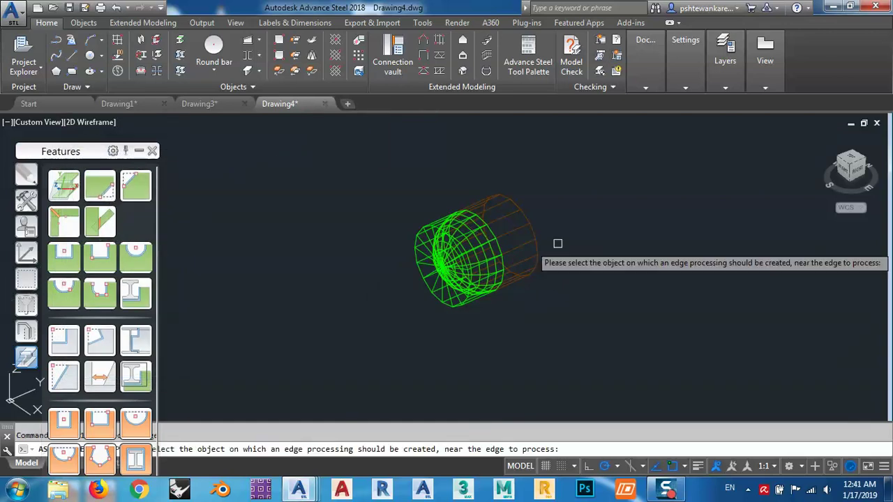
# Add a matching convex edge processing, radius 49.90 mm, to the bar's far end and inspect the ball shape.
pyautogui.click(535, 224)
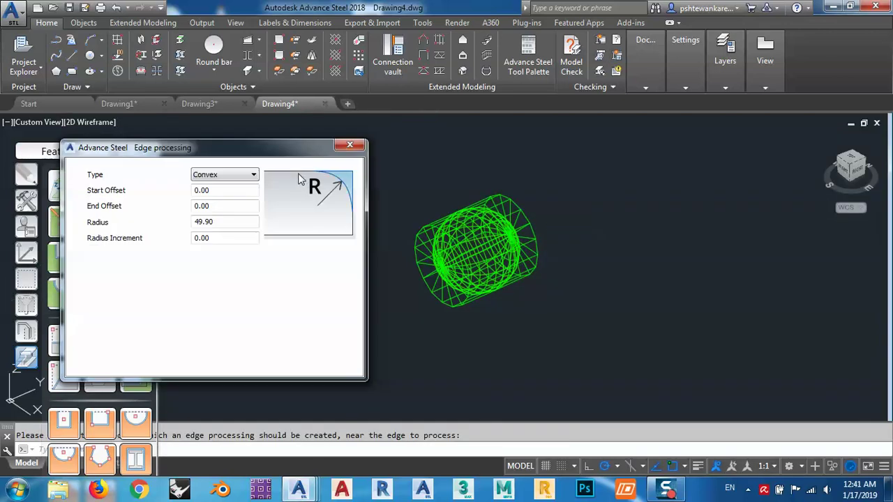
pyautogui.click(350, 146)
pyautogui.scroll(8, 619, 217)
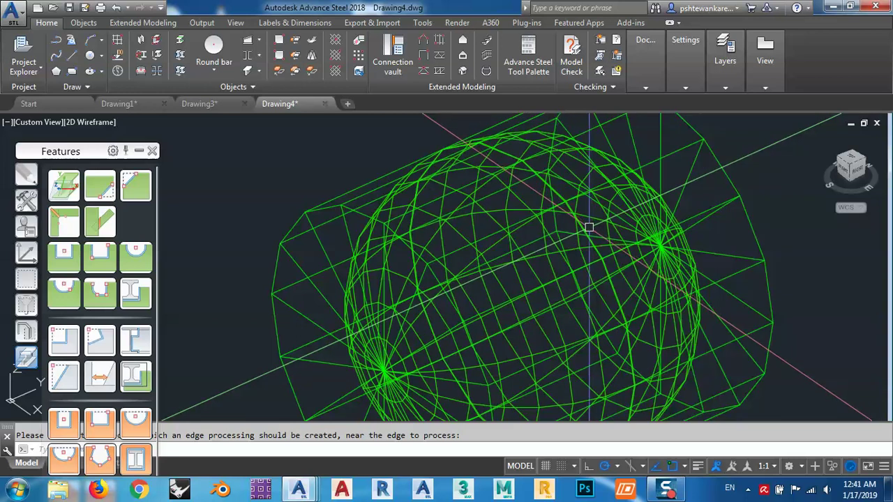
pyautogui.scroll(-5, 526, 243)
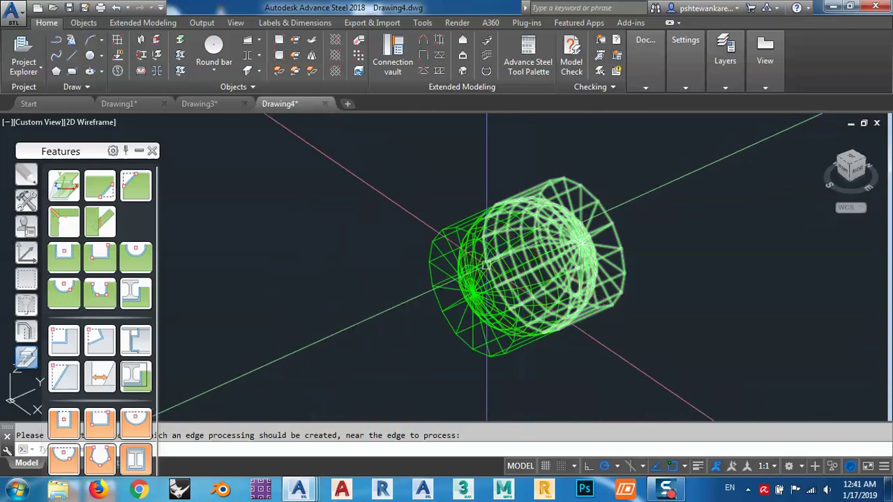
pyautogui.moveTo(510, 310); pyautogui.dragTo(452, 293, button='middle')
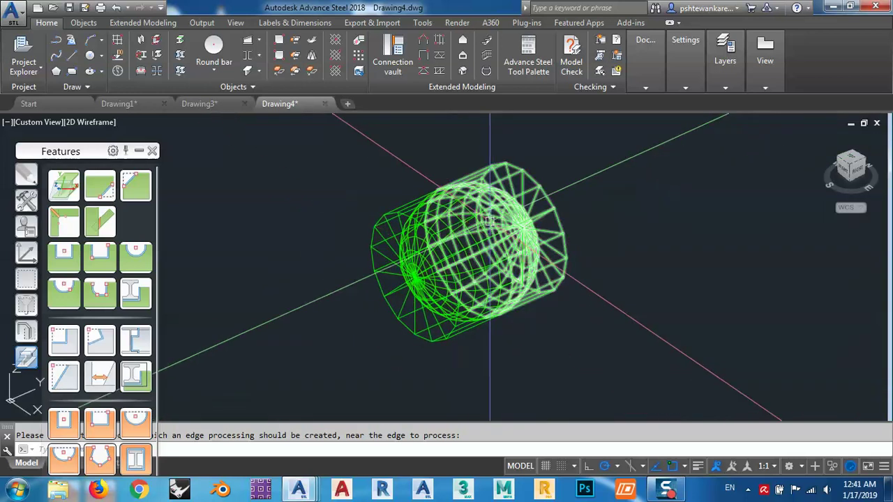
pyautogui.scroll(5, 464, 234)
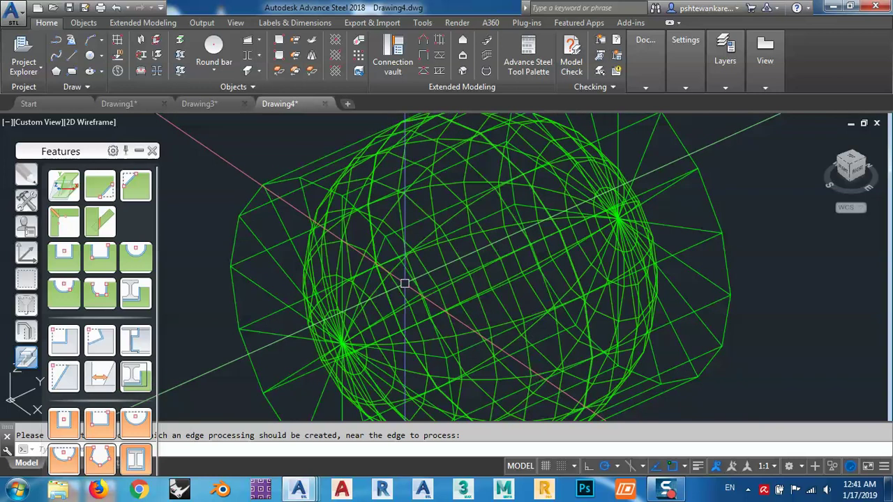
# Leave the edge processing command and examine the edge processings at both ends of the ball.
pyautogui.scroll(-6, 276, 194)
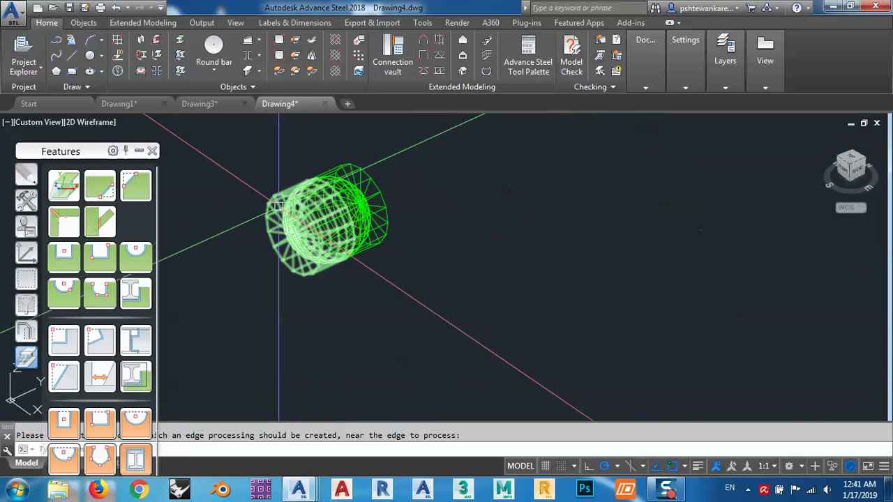
pyautogui.press('Escape')
pyautogui.click(272, 198)
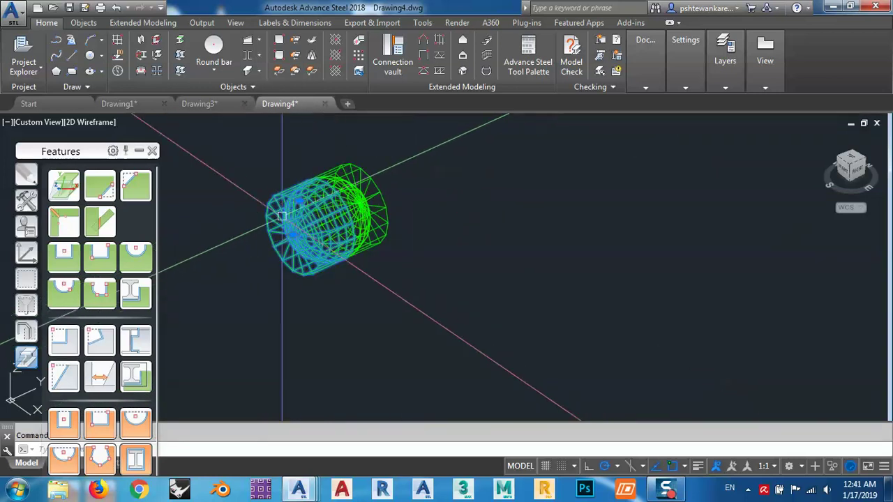
pyautogui.press('Escape')
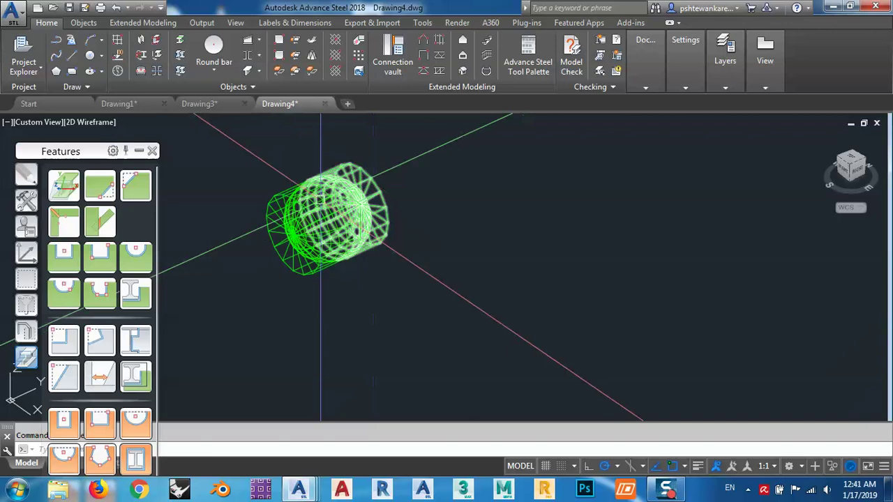
pyautogui.scroll(5, 310, 210)
pyautogui.scroll(-5, 311, 209)
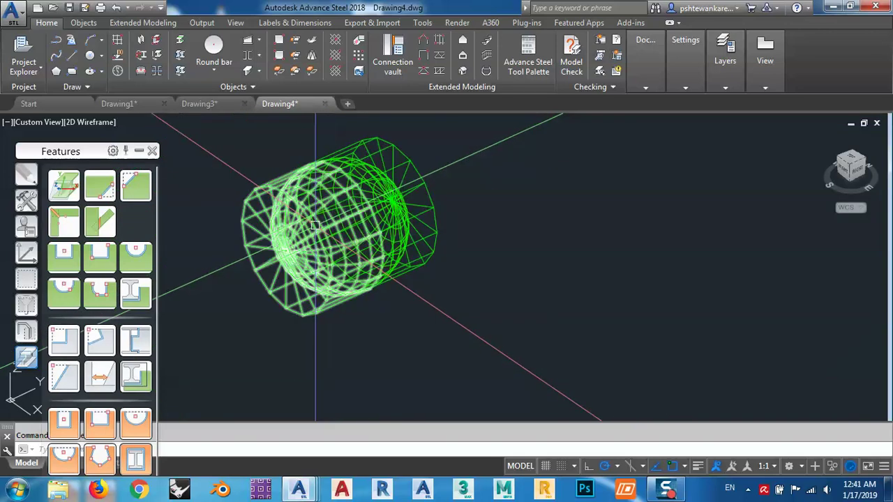
pyautogui.moveTo(380, 262); pyautogui.dragTo(425, 258, button='middle')
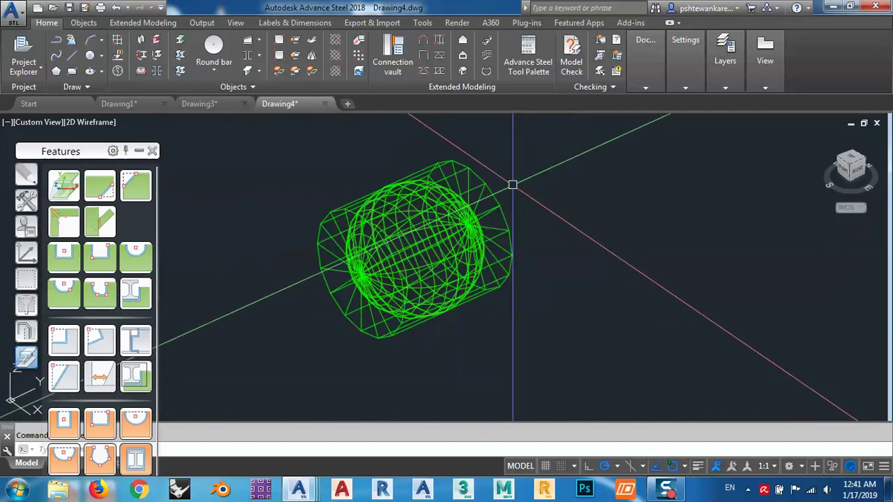
# Select the ball together with both edge processings and switch its representation mode.
pyautogui.click(572, 149)
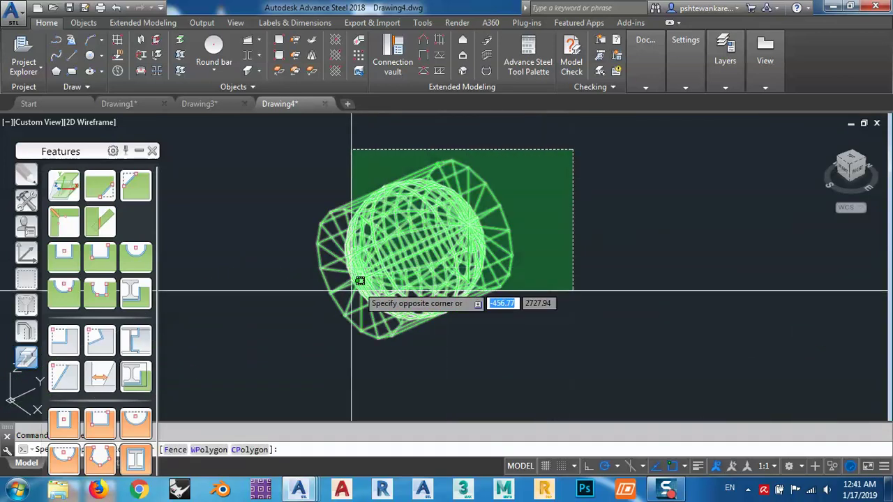
pyautogui.click(353, 319)
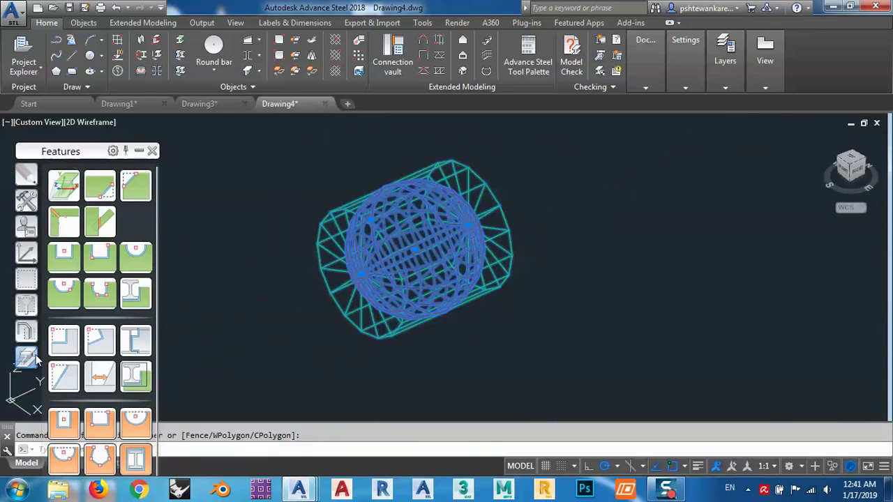
pyautogui.click(26, 334)
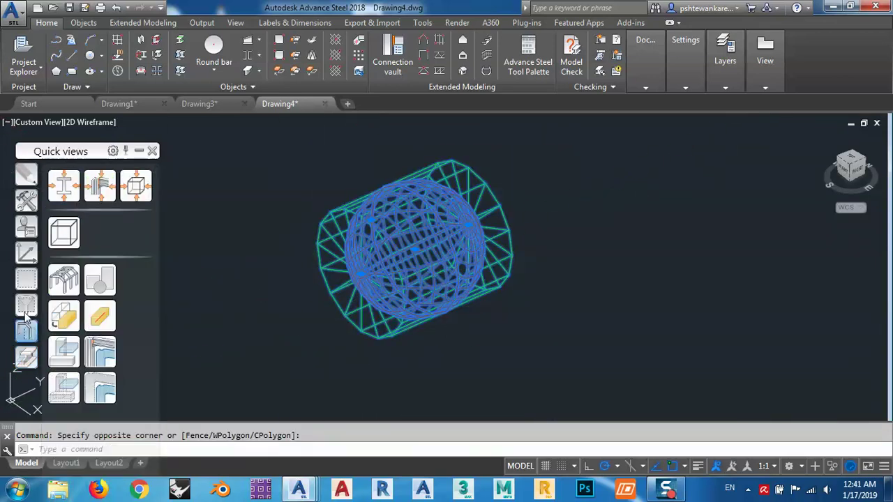
pyautogui.click(97, 322)
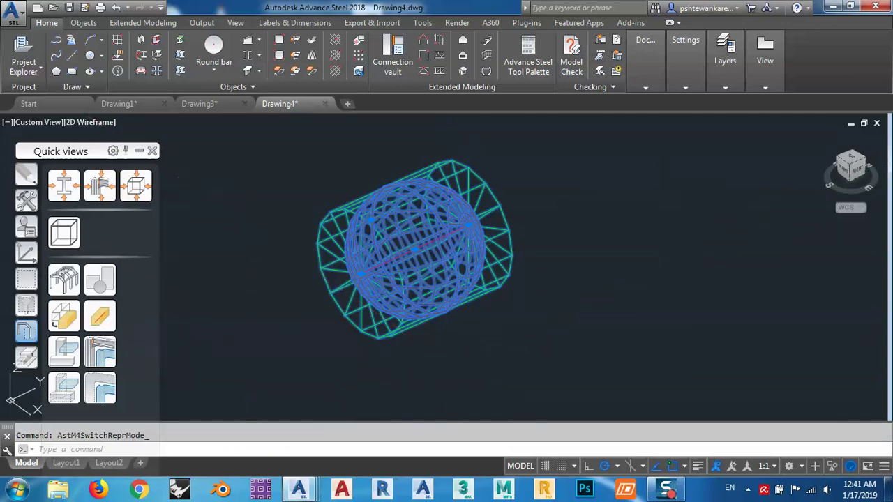
pyautogui.click(373, 268)
pyautogui.scroll(5, 373, 269)
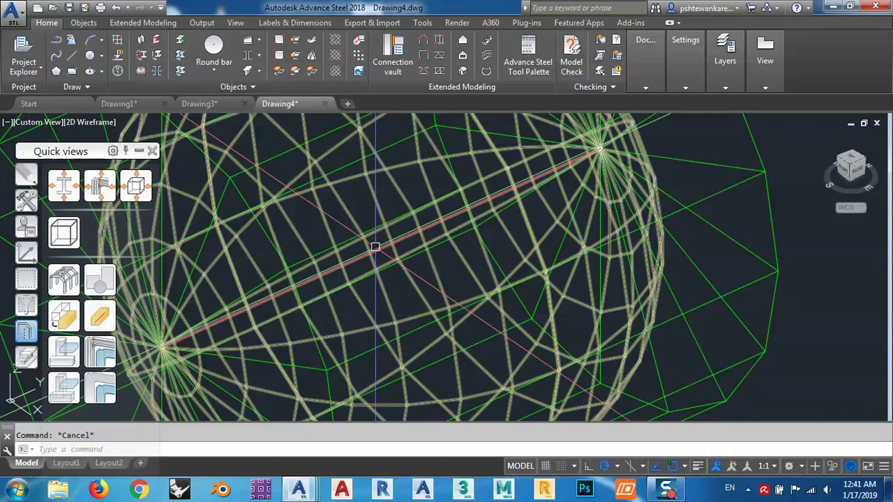
# Set the ball's display type to Standard in its beam properties and close them.
pyautogui.moveTo(375, 249)
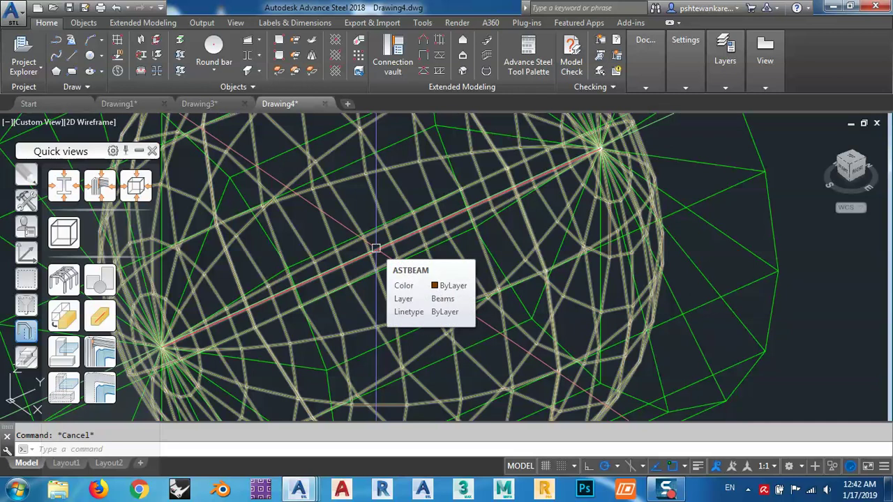
pyautogui.doubleClick(376, 248)
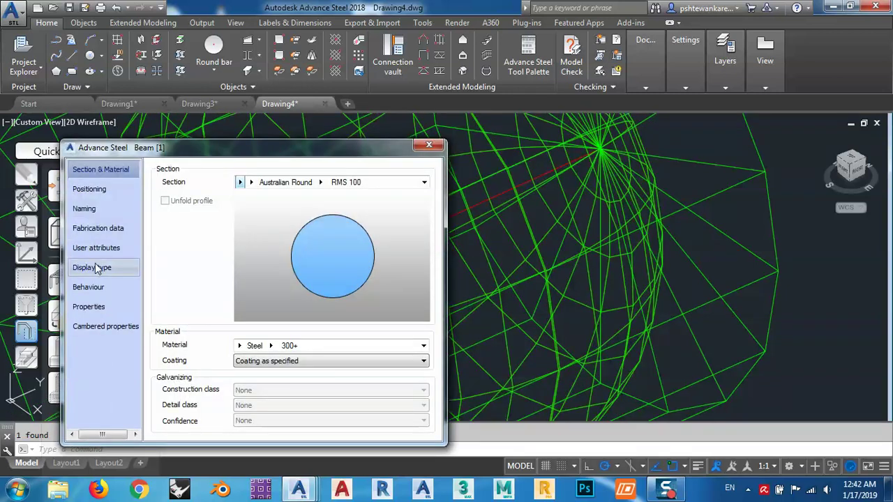
pyautogui.click(97, 269)
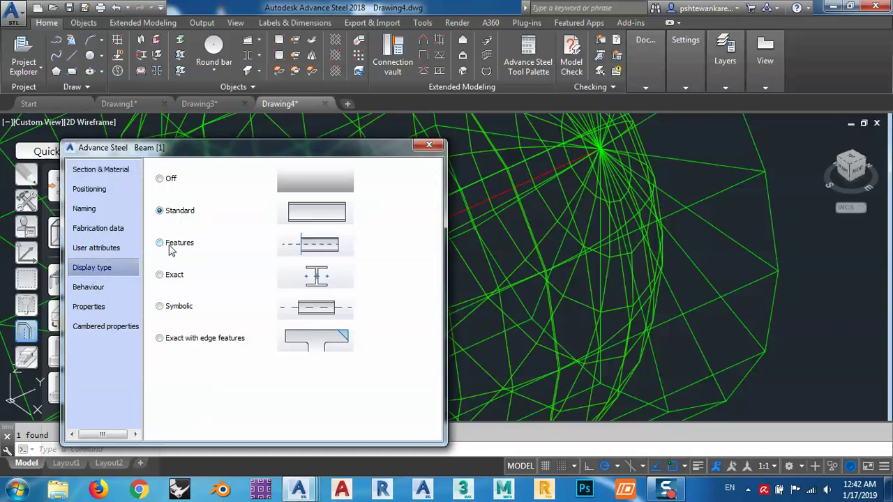
pyautogui.click(168, 215)
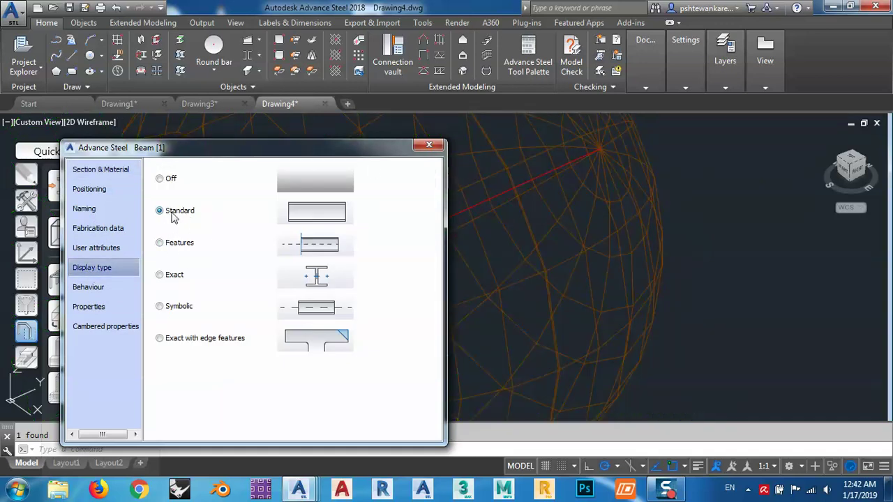
pyautogui.click(429, 147)
pyautogui.scroll(-5, 558, 300)
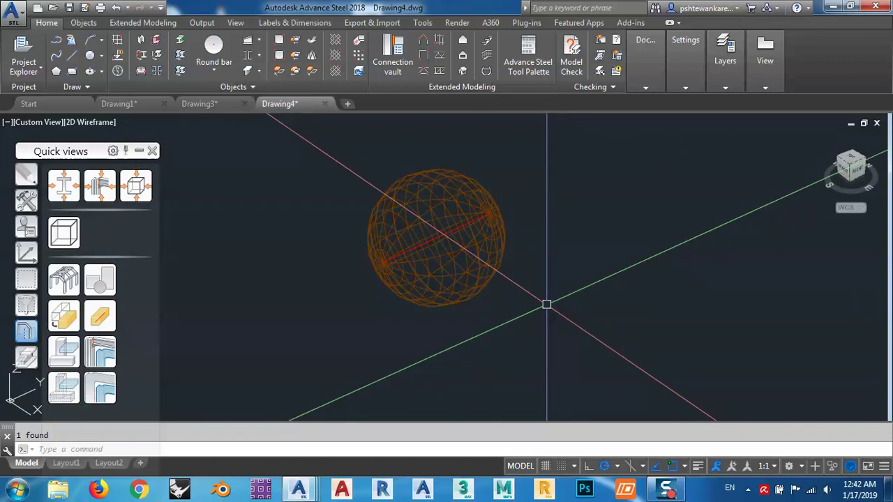
# Check the ball from the Top view in the Conceptual visual style and return to 2D Wireframe.
pyautogui.moveTo(556, 301); pyautogui.dragTo(538, 301, button='middle')
pyautogui.scroll(-6, 536, 301)
pyautogui.moveTo(598, 316); pyautogui.dragTo(557, 304, button='middle')
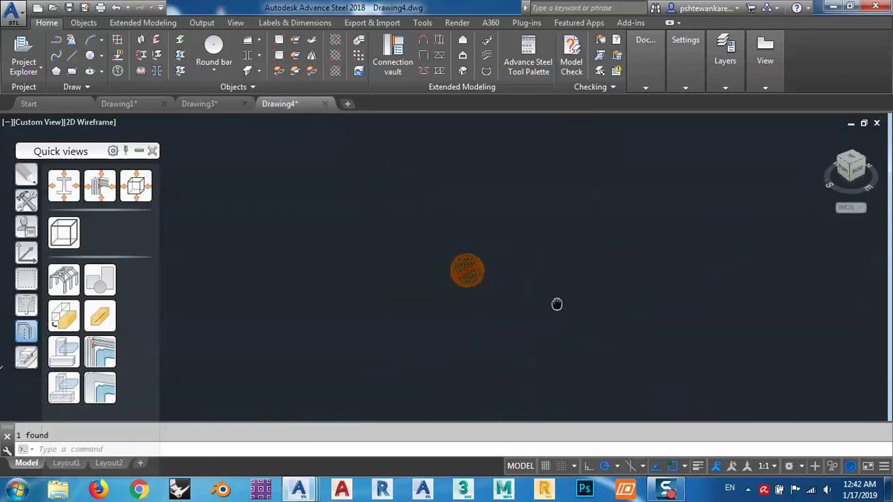
pyautogui.click(850, 162)
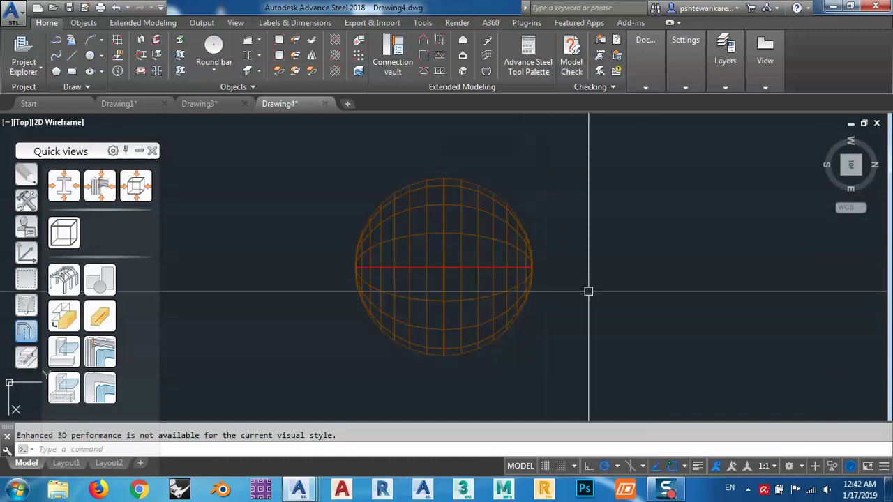
pyautogui.click(76, 124)
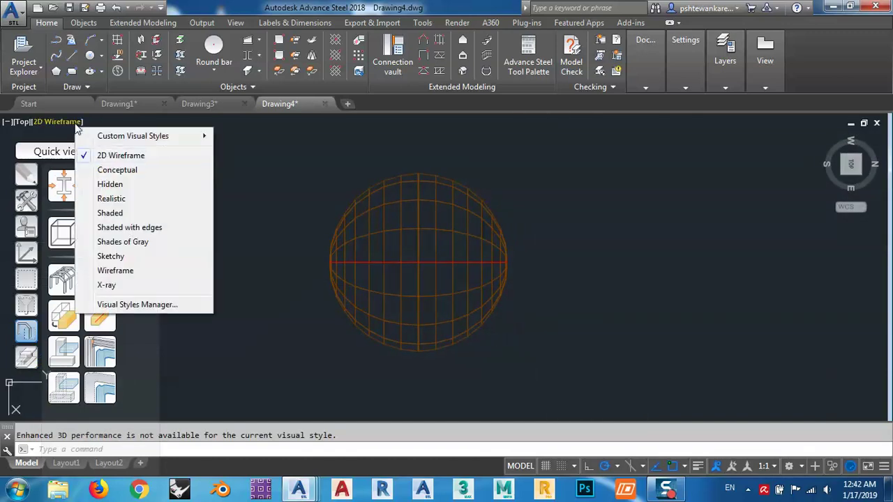
pyautogui.click(117, 171)
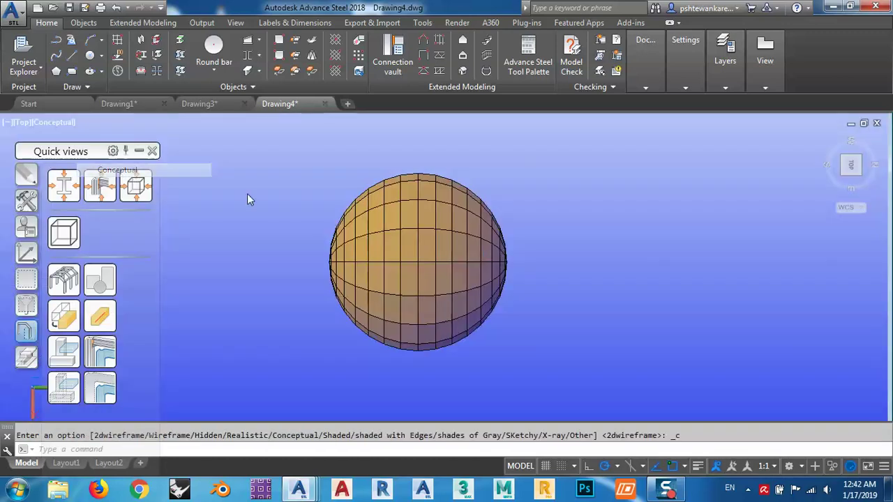
pyautogui.click(47, 124)
pyautogui.click(73, 150)
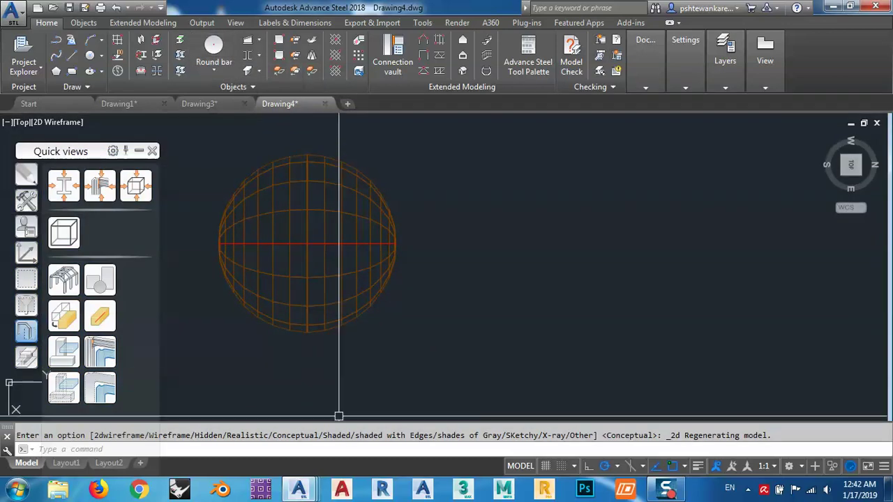
# Switch to Drawing1 and examine the finished ball, connecting neck and cone as a reference.
pyautogui.click(132, 104)
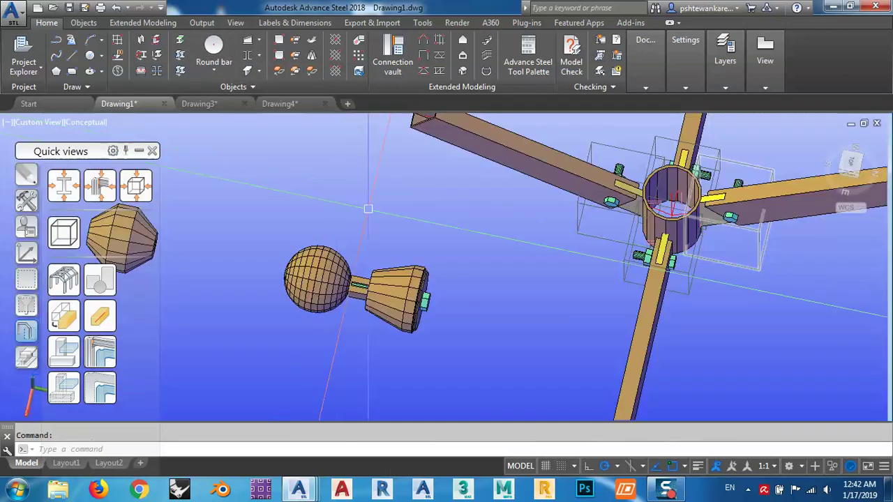
pyautogui.scroll(3, 404, 286)
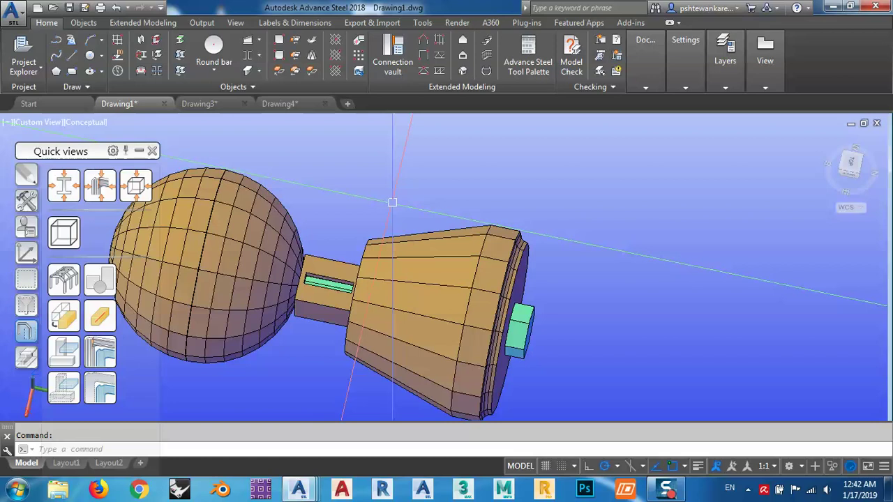
pyautogui.keyDown('shift'); pyautogui.moveTo(471, 283); pyautogui.dragTo(366, 197, button='middle'); pyautogui.keyUp('shift')
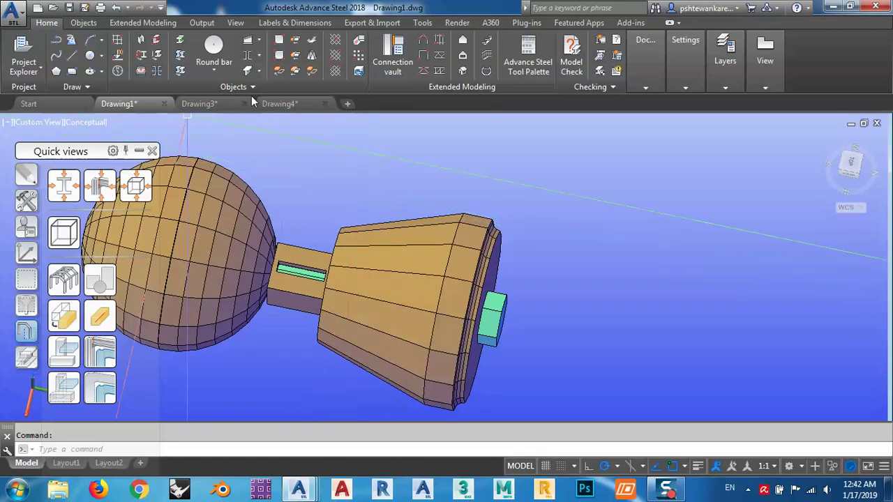
# Return to Drawing4 and set the view of the ball to NE Isometric.
pyautogui.click(276, 103)
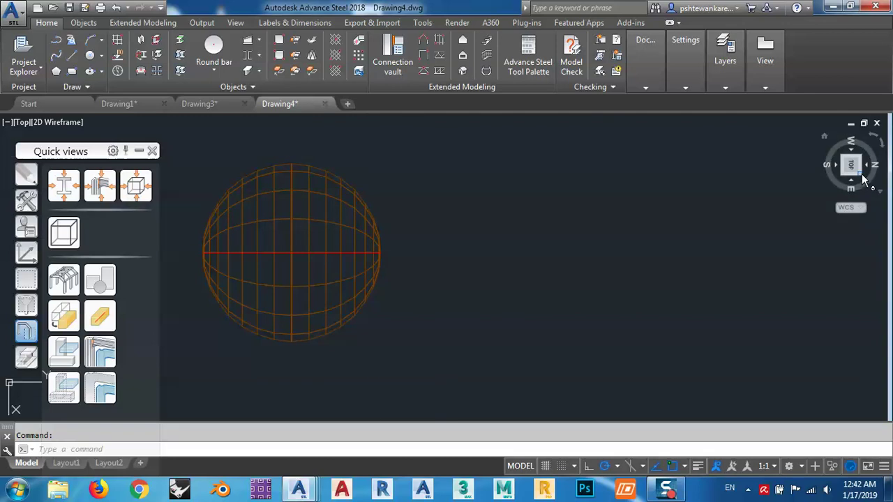
pyautogui.click(864, 179)
pyautogui.moveTo(675, 307); pyautogui.dragTo(600, 276, button='middle')
# Create a round bar starting at the node on the ball's axis end and extending 50 mm outward along the axis.
pyautogui.click(215, 52)
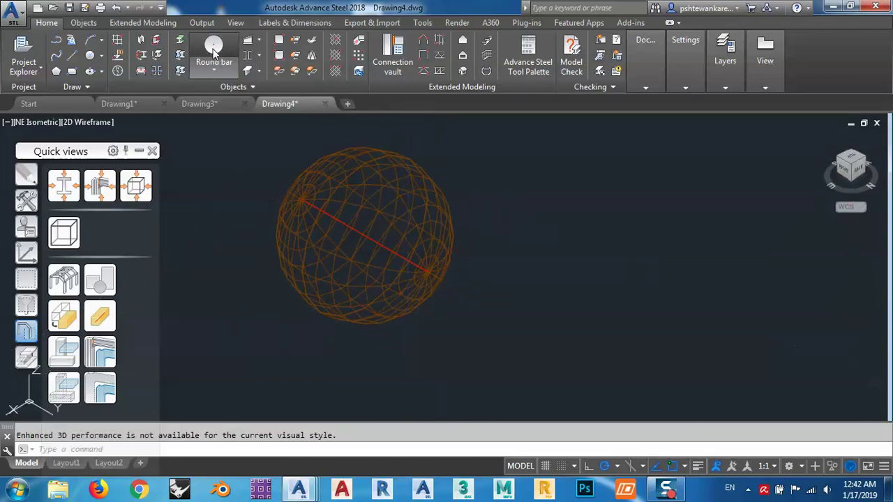
pyautogui.scroll(3, 356, 277)
pyautogui.scroll(3, 237, 207)
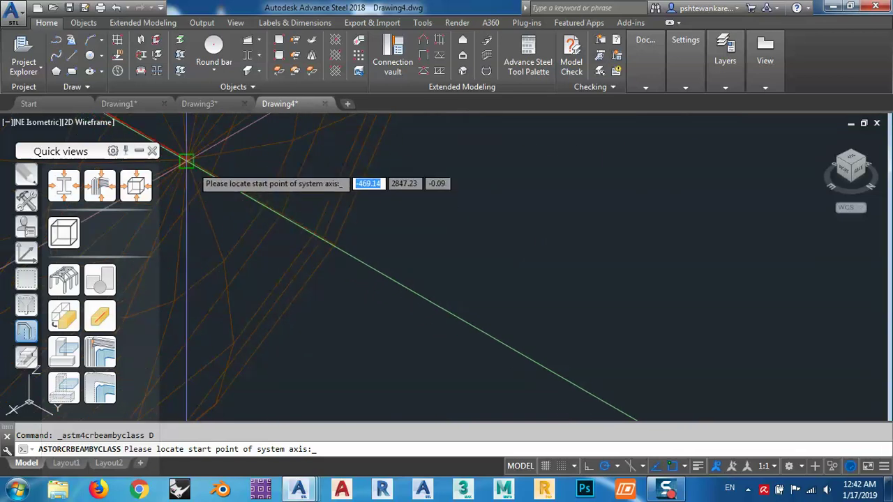
pyautogui.moveTo(184, 159); pyautogui.dragTo(285, 214, button='middle')
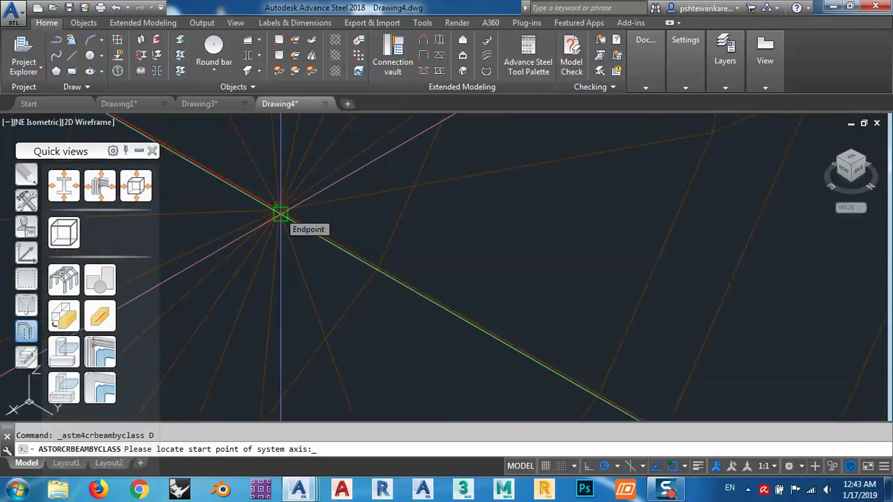
pyautogui.keyDown('shift'); pyautogui.rightClick(281, 214); pyautogui.keyUp('shift')
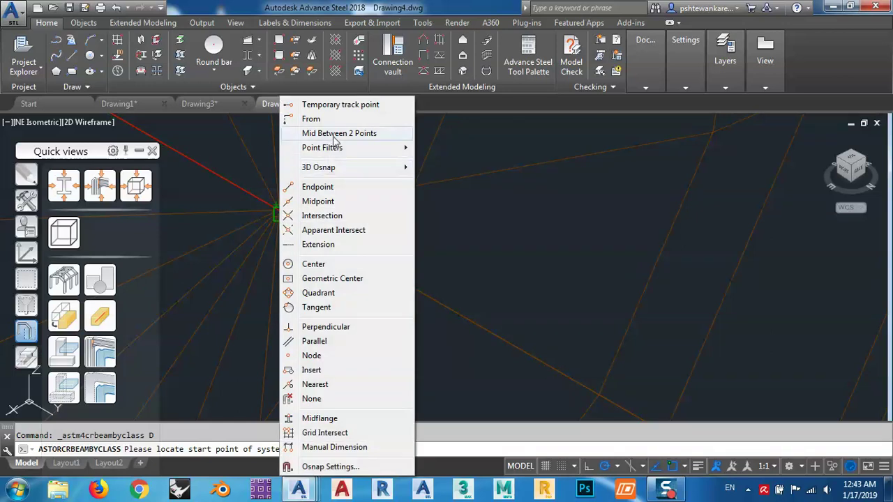
pyautogui.click(311, 357)
pyautogui.click(278, 208)
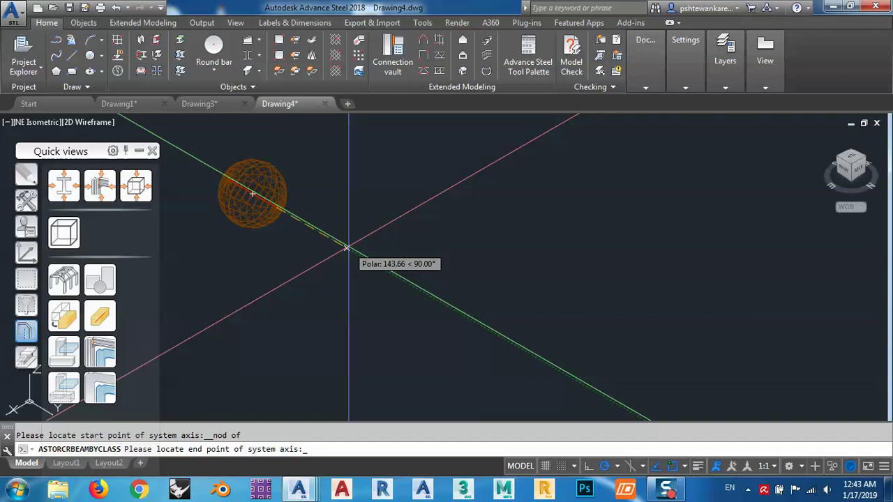
pyautogui.write('50')
pyautogui.press('Return')
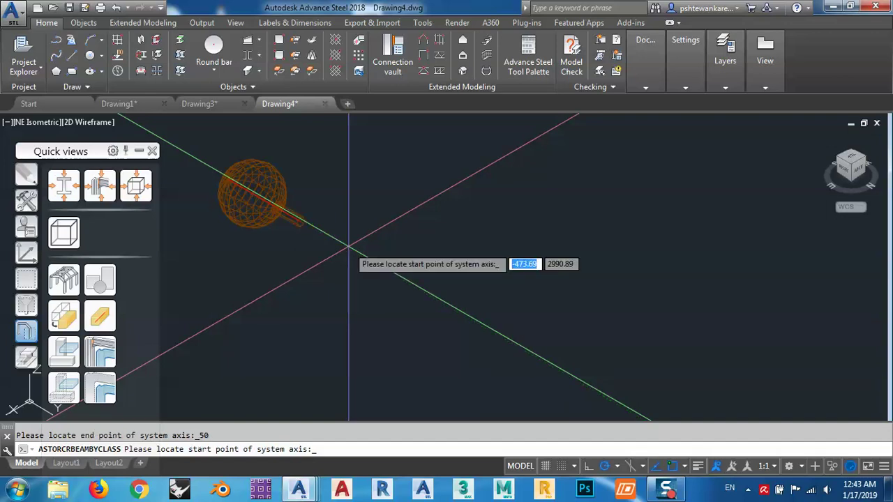
# Finish the round bar command, set the new bar's section to RMS 60 and close its properties.
pyautogui.press('Return')
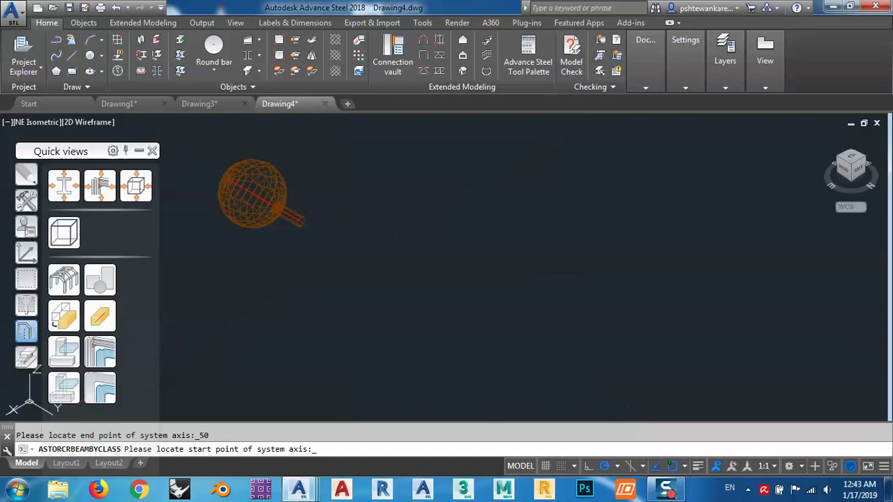
pyautogui.click(318, 183)
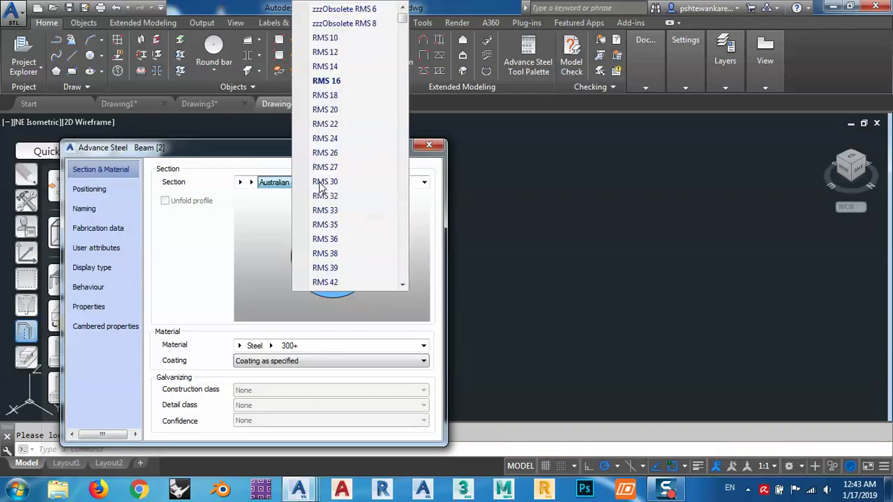
pyautogui.scroll(-2, 354, 262)
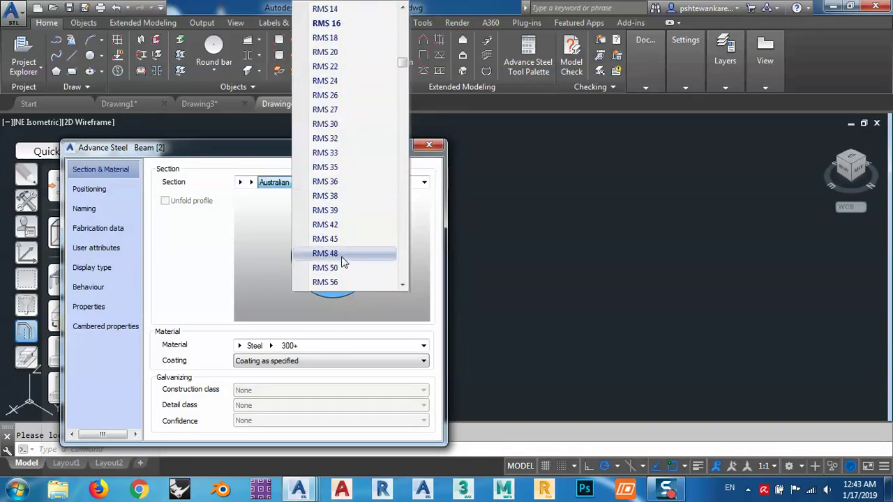
pyautogui.scroll(-5, 344, 261)
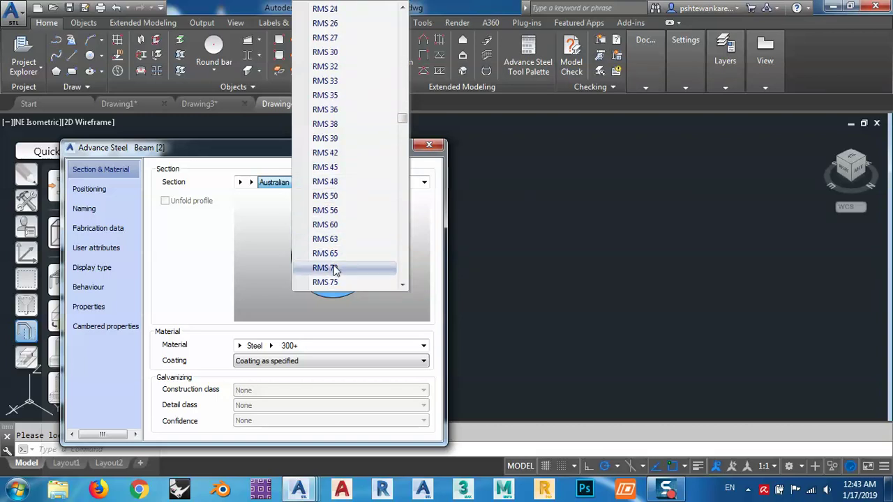
pyautogui.click(323, 224)
pyautogui.click(429, 144)
pyautogui.scroll(3, 332, 234)
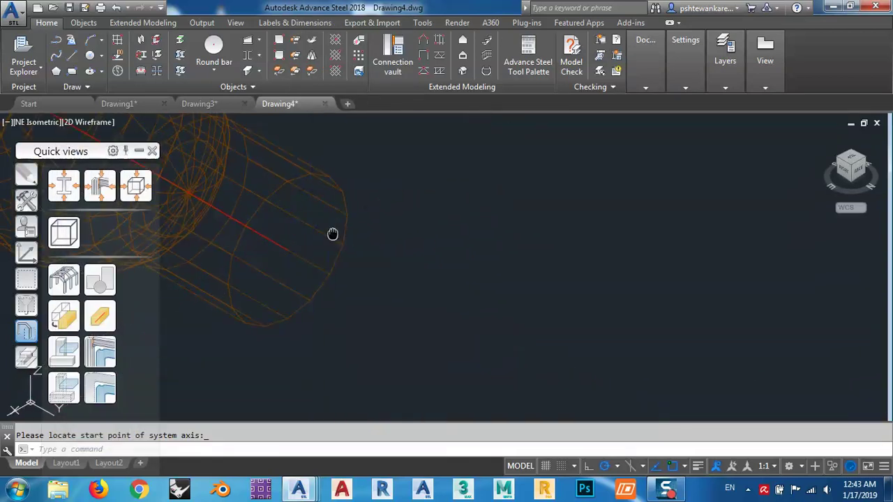
# Move the short round bar about 59 mm along its axis, away from the ball.
pyautogui.moveTo(333, 234); pyautogui.dragTo(383, 273, button='middle')
pyautogui.scroll(-5, 349, 259)
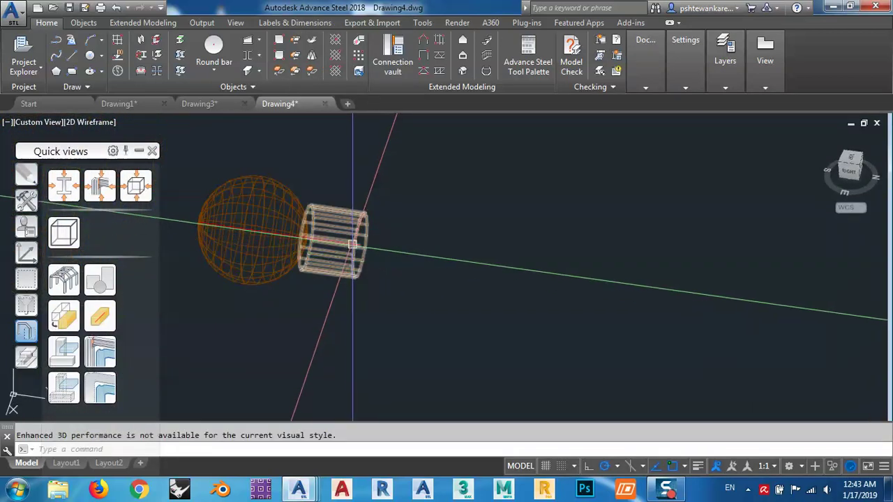
pyautogui.click(352, 244)
pyautogui.write('m')
pyautogui.press('Return')
pyautogui.click(336, 312)
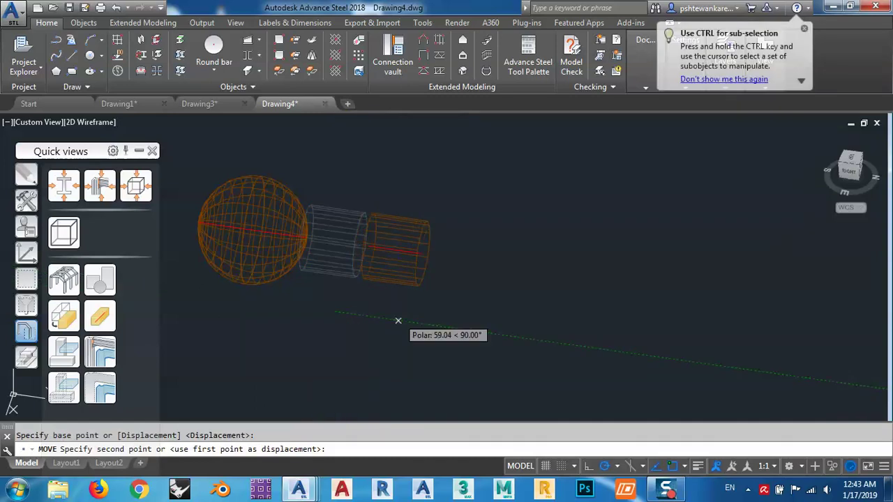
pyautogui.click(399, 321)
pyautogui.moveTo(399, 282); pyautogui.dragTo(408, 292, button='middle')
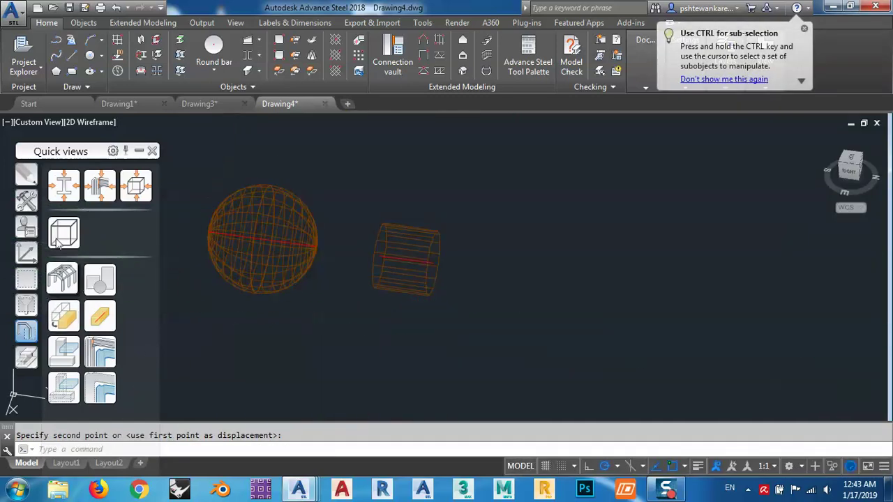
# Add a straight edge processing to the bar's ball-facing end, with X and Y both set to 10.
pyautogui.click(27, 360)
pyautogui.click(91, 185)
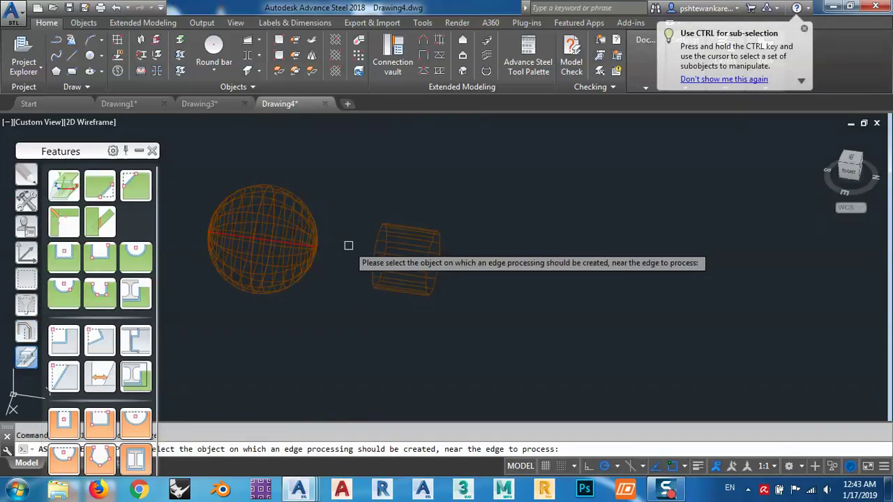
pyautogui.click(377, 245)
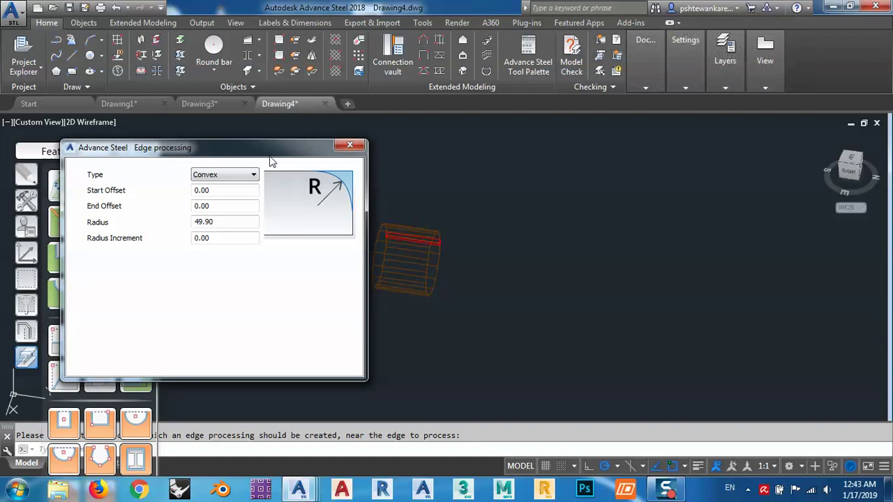
pyautogui.moveTo(253, 150); pyautogui.dragTo(263, 157)
pyautogui.click(250, 180)
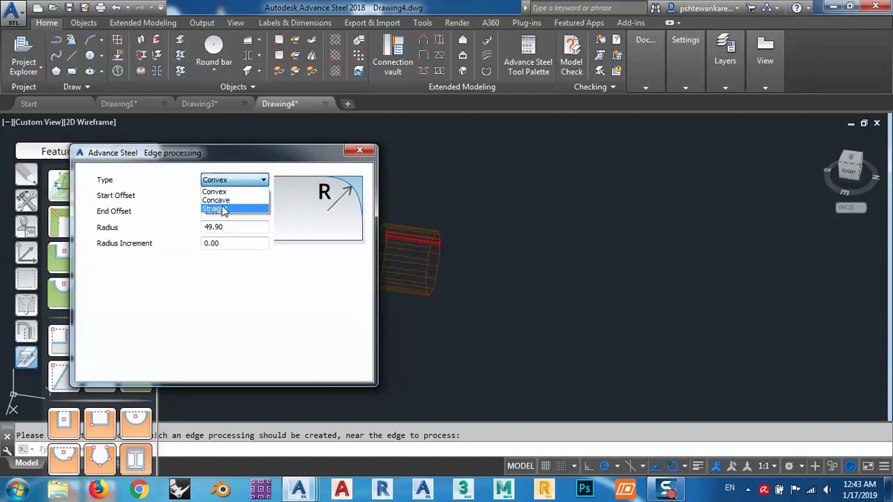
pyautogui.click(222, 208)
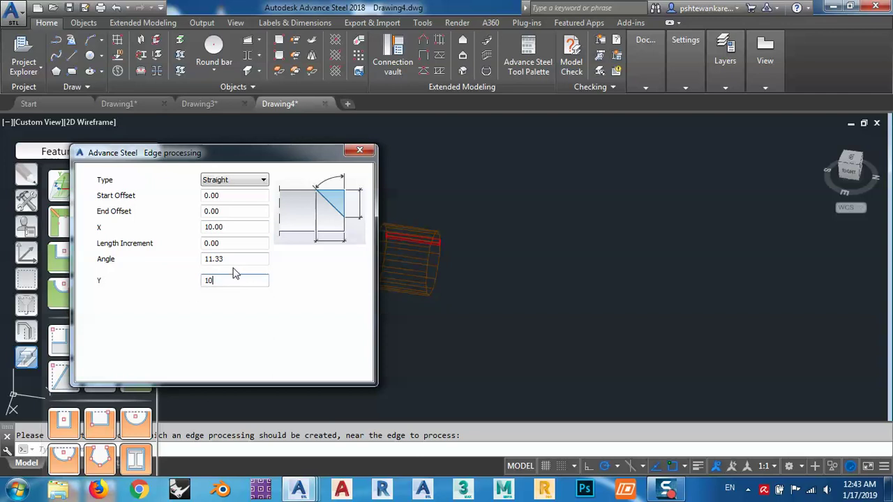
pyautogui.click(237, 261)
pyautogui.moveTo(305, 160); pyautogui.dragTo(249, 145)
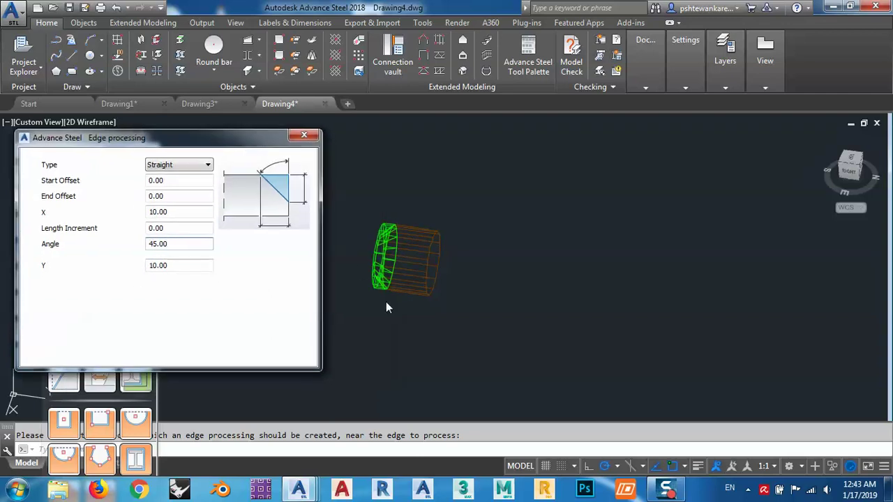
# Set the straight edge cut's X length to 30 and its Y depth to 15.
pyautogui.keyDown('shift'); pyautogui.moveTo(386, 301); pyautogui.dragTo(481, 302, button='middle'); pyautogui.keyUp('shift')
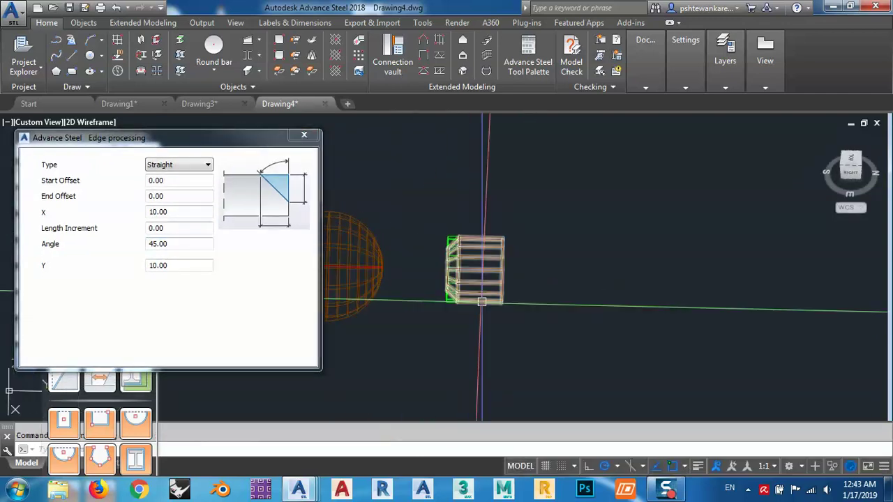
pyautogui.scroll(6, 458, 250)
pyautogui.moveTo(467, 269); pyautogui.dragTo(487, 244, button='middle')
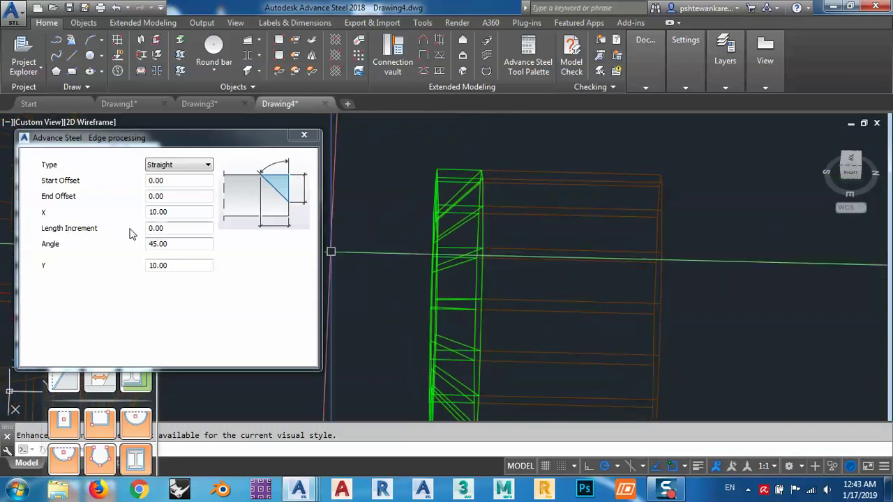
pyautogui.doubleClick(174, 214)
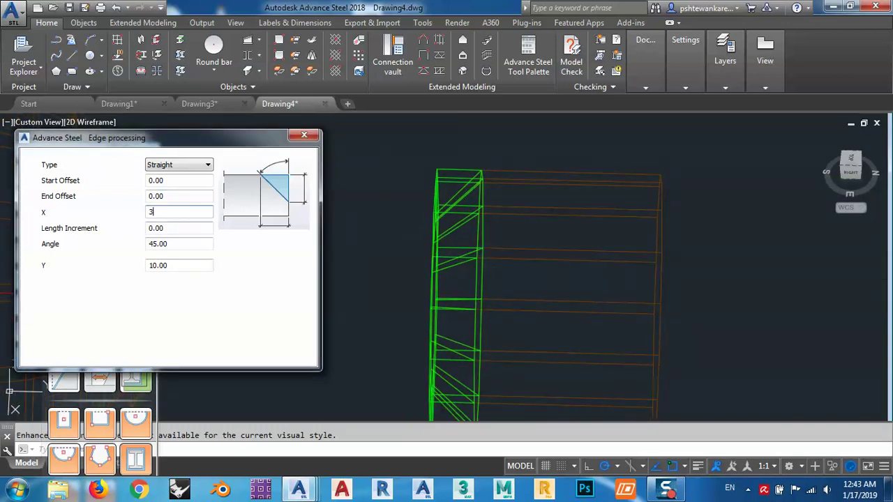
pyautogui.press('Return')
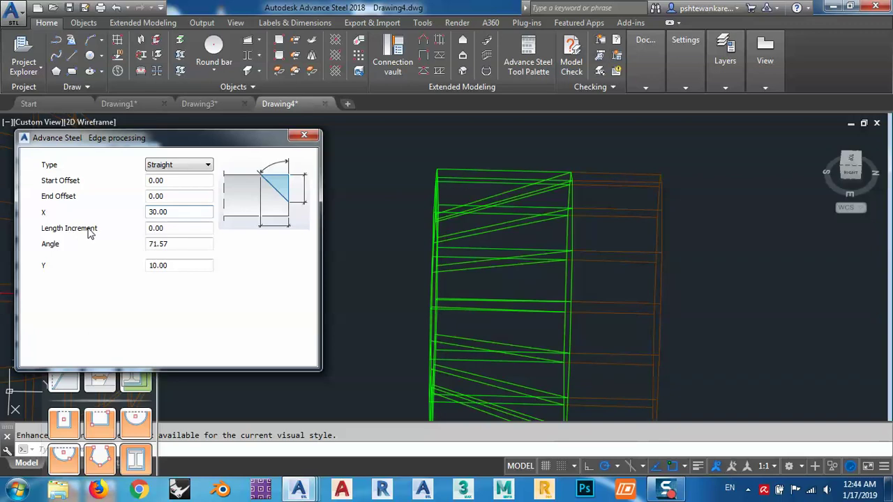
pyautogui.keyDown('shift'); pyautogui.moveTo(444, 264); pyautogui.dragTo(576, 286, button='middle'); pyautogui.keyUp('shift')
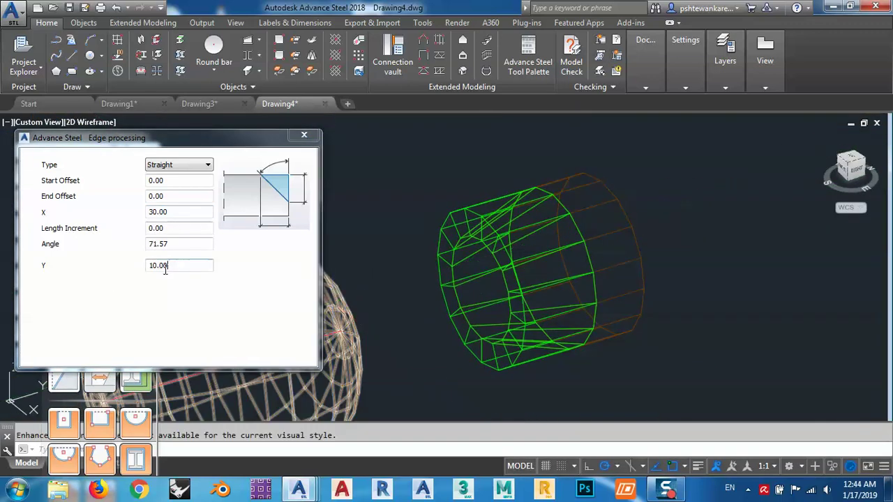
pyautogui.moveTo(168, 268); pyautogui.dragTo(110, 288)
pyautogui.press('Return')
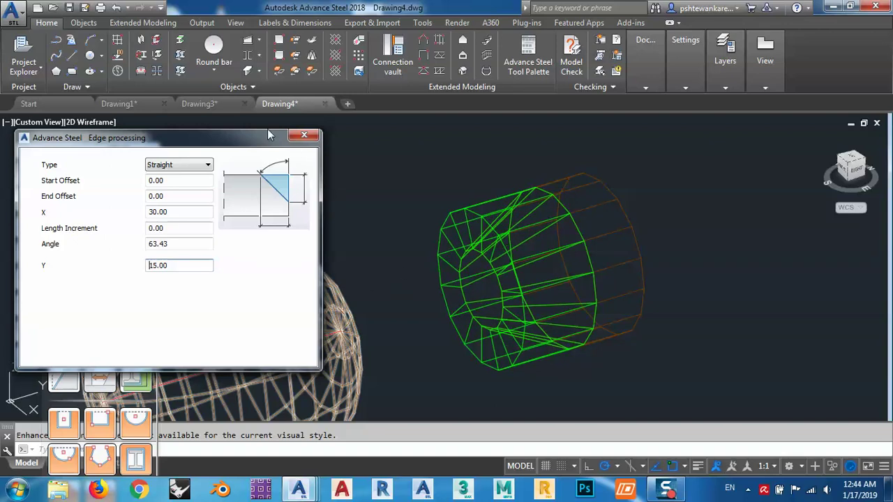
pyautogui.moveTo(271, 138); pyautogui.dragTo(275, 136)
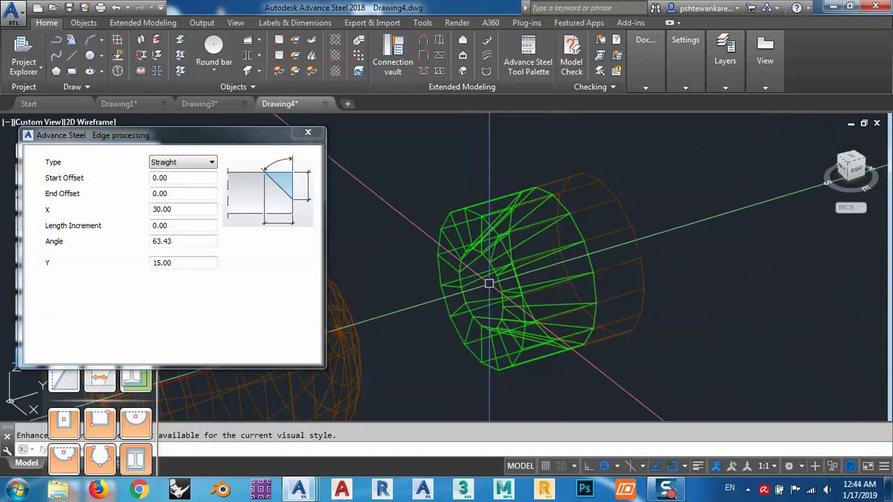
# Set the straight edge cut's X length to 40 and close its properties.
pyautogui.click(181, 209)
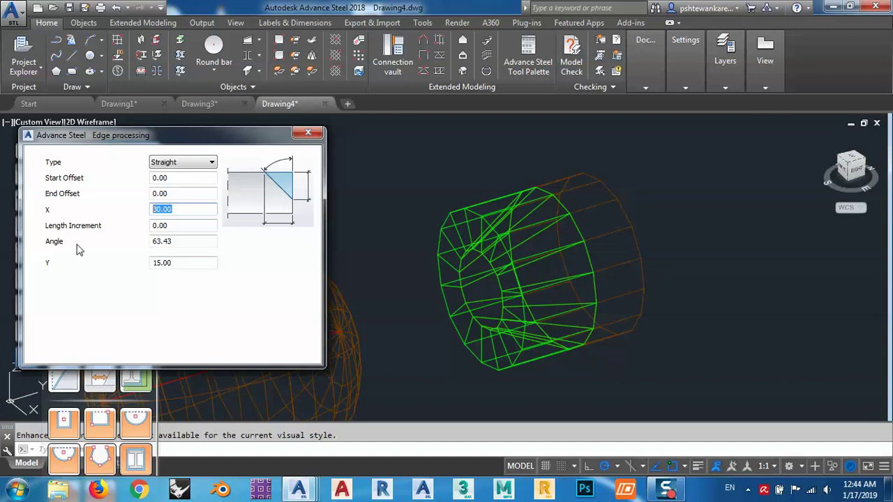
pyautogui.write('40')
pyautogui.press('Return')
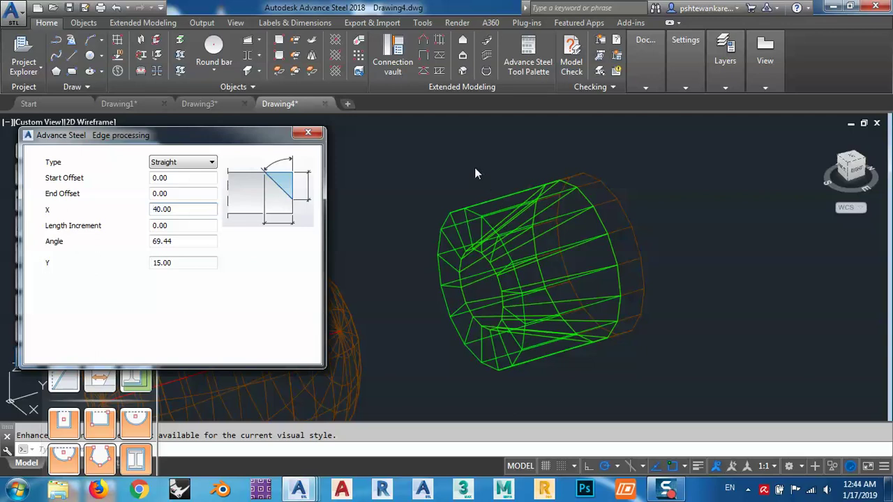
pyautogui.click(308, 132)
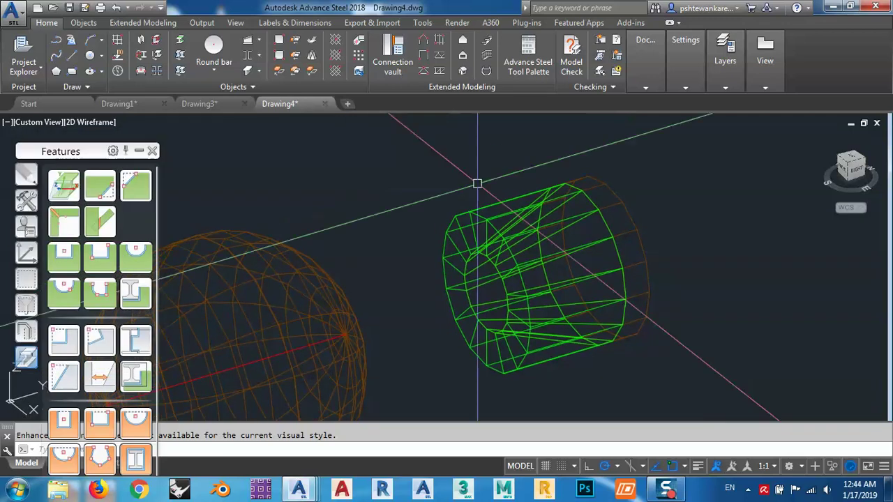
pyautogui.keyDown('shift'); pyautogui.moveTo(477, 184); pyautogui.dragTo(624, 197, button='middle'); pyautogui.keyUp('shift')
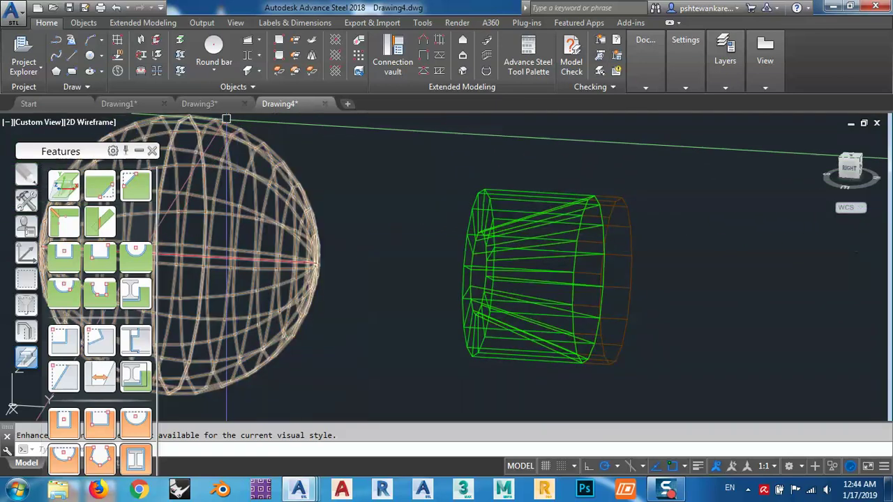
# Switch to Drawing1 and examine the groove where the reference cone's wide end meets the long bar.
pyautogui.click(120, 104)
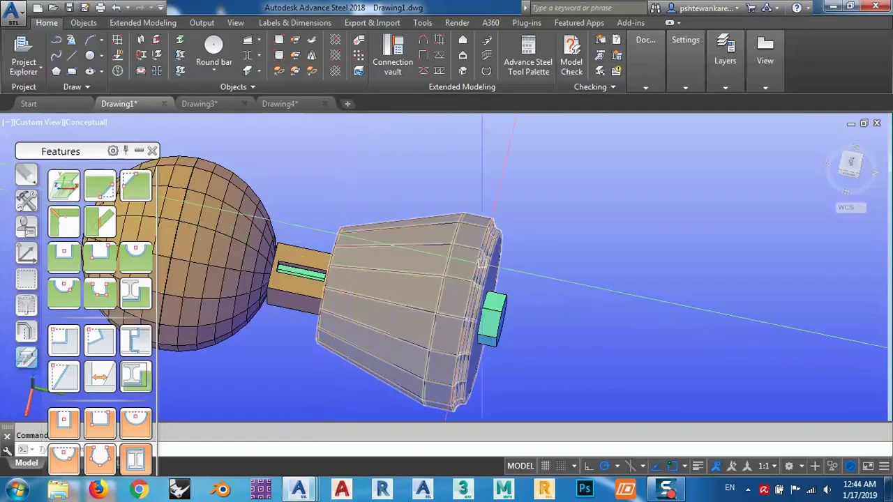
pyautogui.scroll(-5, 530, 236)
pyautogui.moveTo(612, 248); pyautogui.dragTo(564, 208, button='middle')
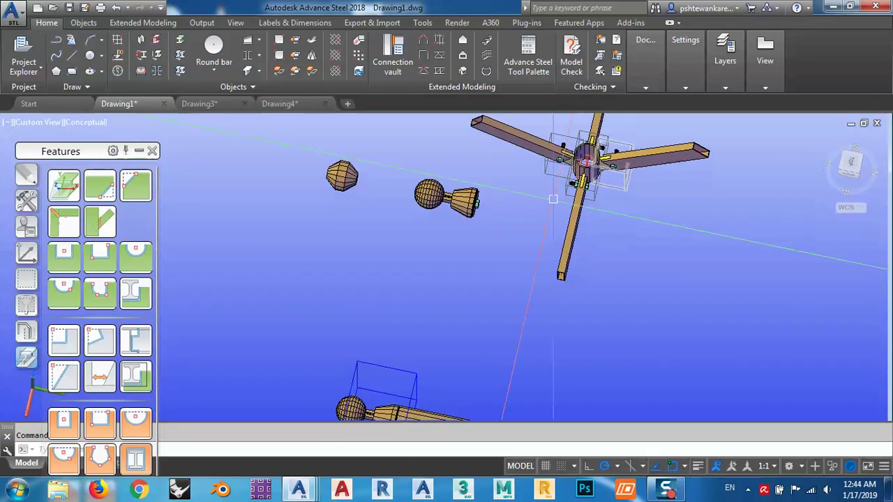
pyautogui.moveTo(481, 323); pyautogui.dragTo(469, 206, button='middle')
pyautogui.scroll(10, 418, 300)
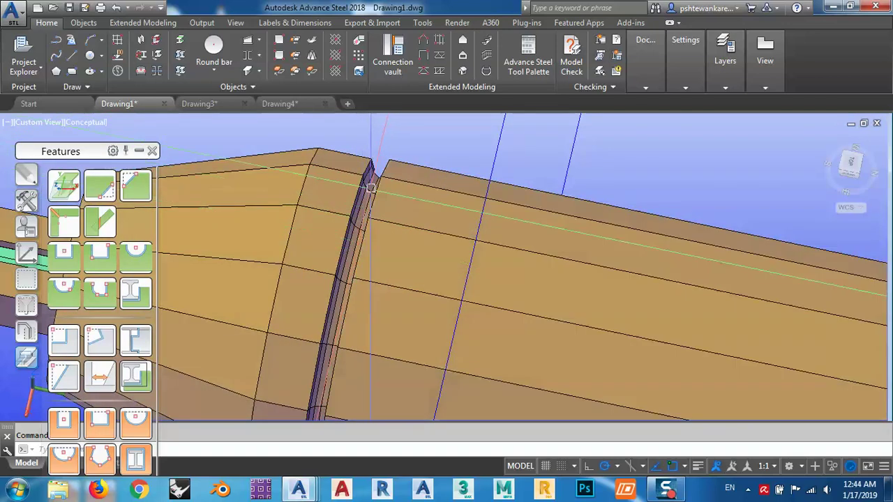
# Return to Drawing4 and add a concave edge processing with a 5 mm radius to the bar's outer end.
pyautogui.click(279, 104)
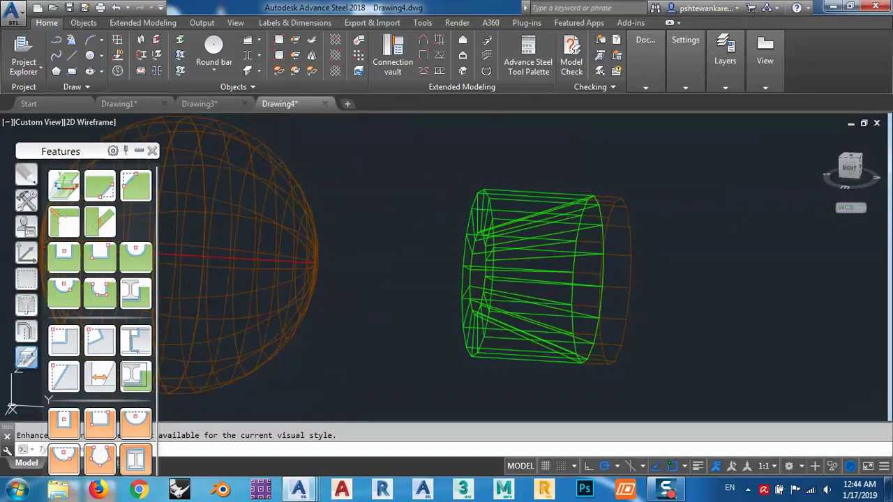
pyautogui.click(107, 188)
pyautogui.click(542, 267)
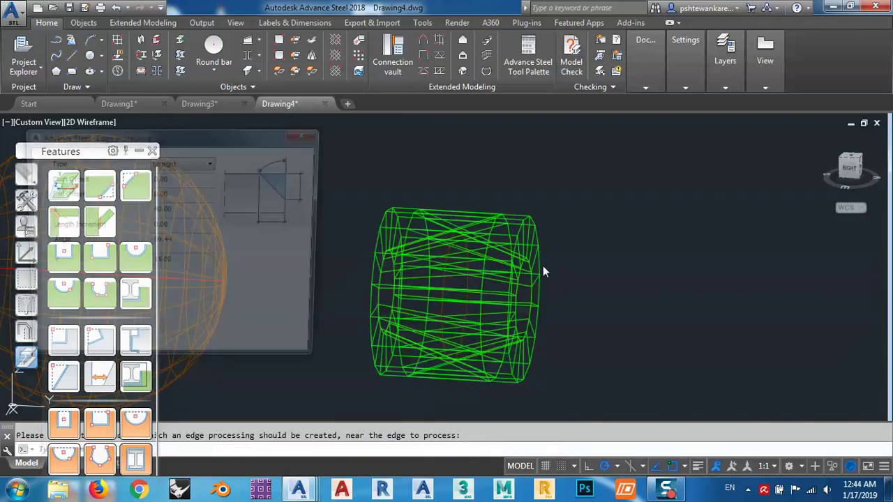
pyautogui.click(180, 163)
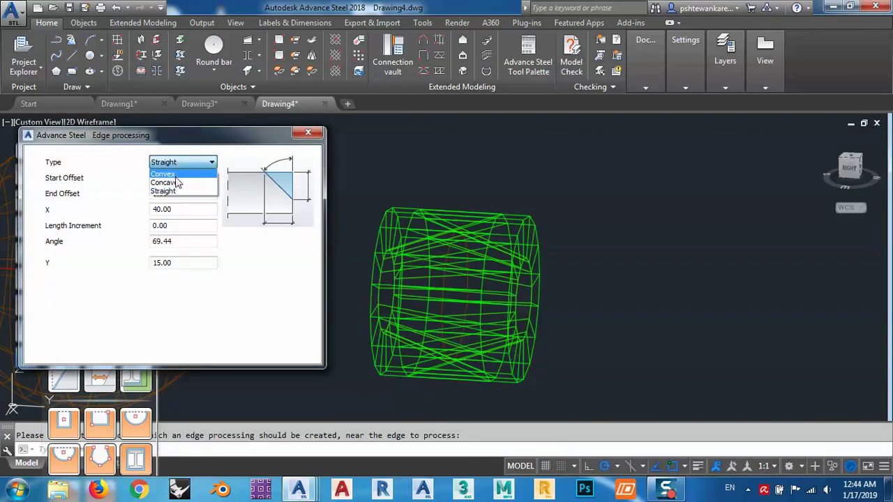
pyautogui.click(168, 183)
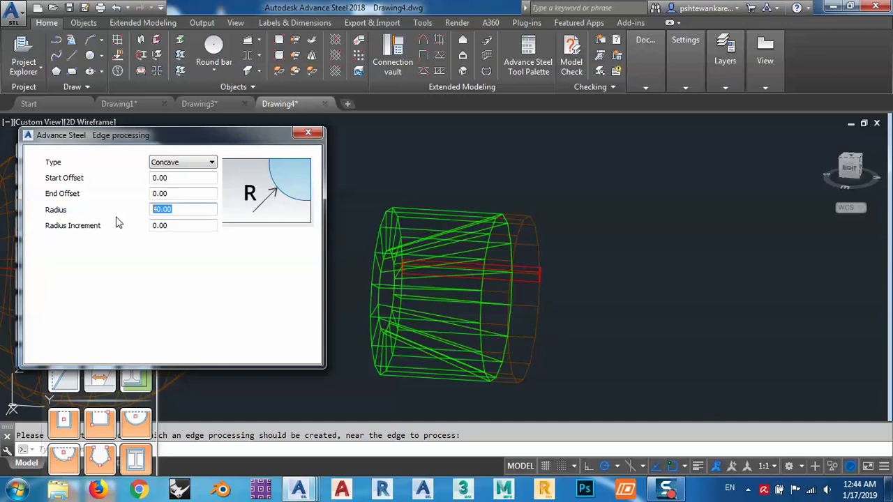
pyautogui.write('5')
pyautogui.click(176, 226)
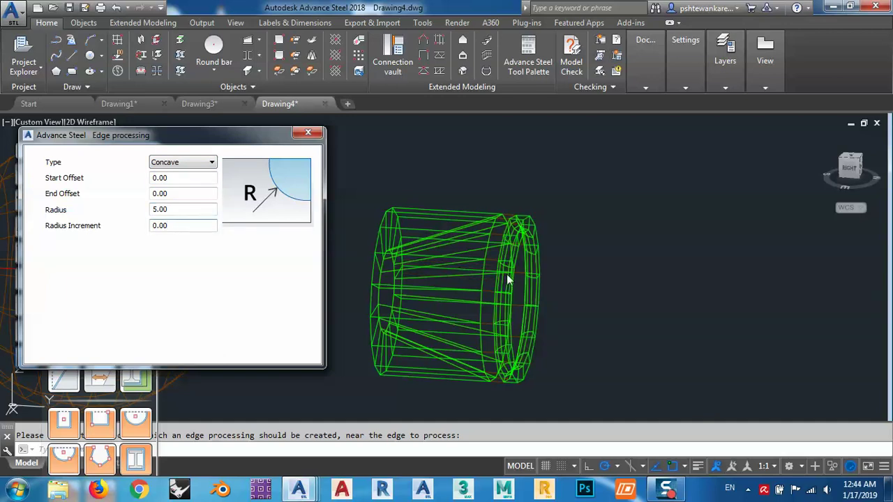
pyautogui.keyDown('shift'); pyautogui.moveTo(593, 305); pyautogui.dragTo(585, 321, button='middle'); pyautogui.keyUp('shift')
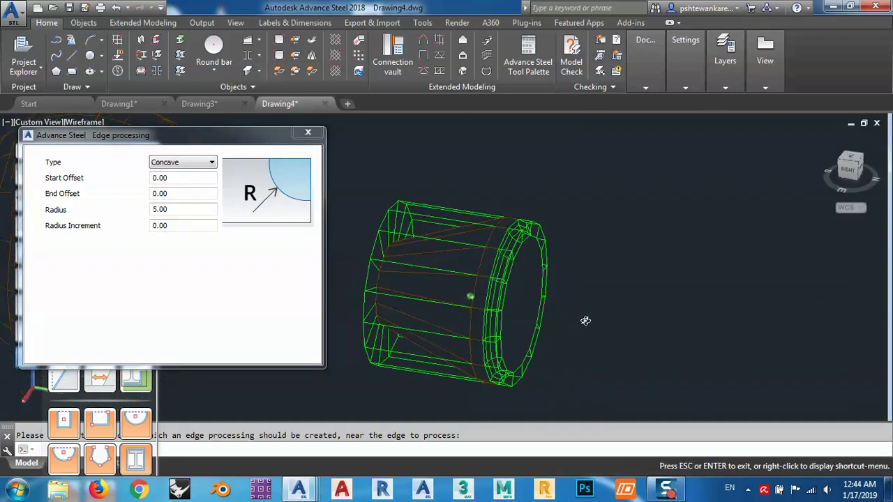
pyautogui.click(313, 133)
# Open the beam properties of the RMS 60 round bar.
pyautogui.scroll(6, 504, 229)
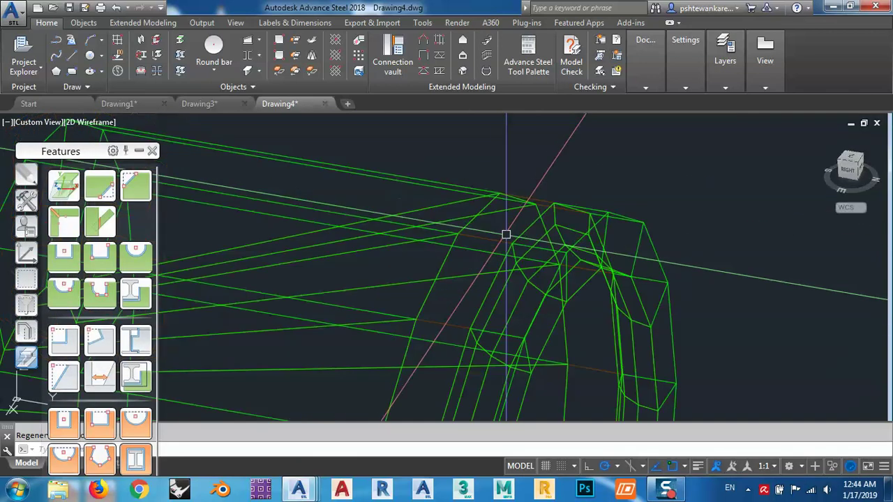
pyautogui.doubleClick(506, 235)
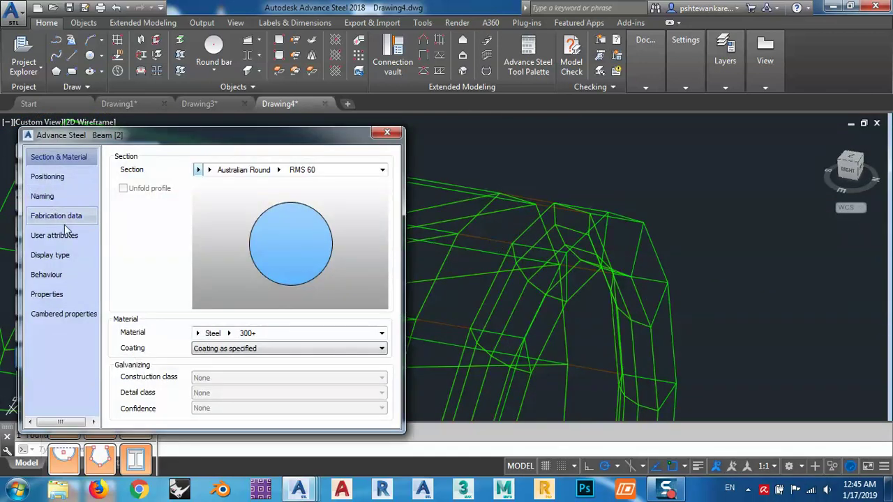
# Set the display type of the tapered round bar to Standard and close its properties.
pyautogui.click(64, 256)
pyautogui.click(118, 198)
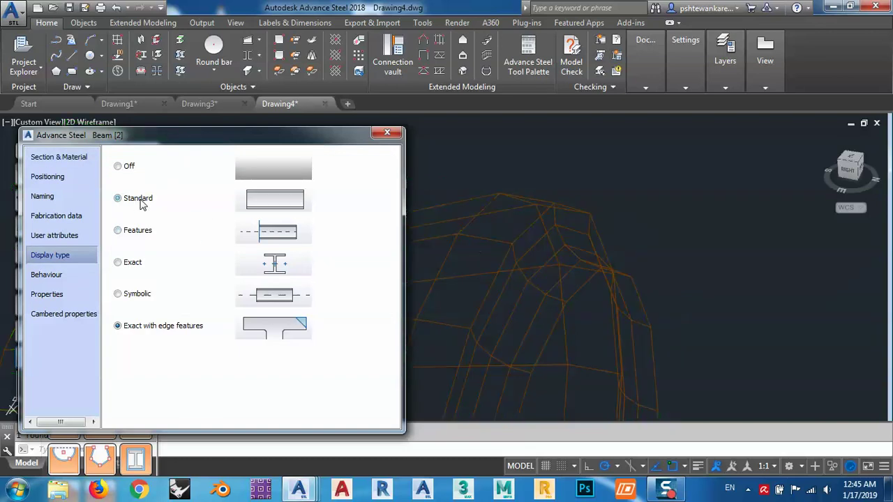
pyautogui.click(387, 132)
pyautogui.scroll(-5, 544, 195)
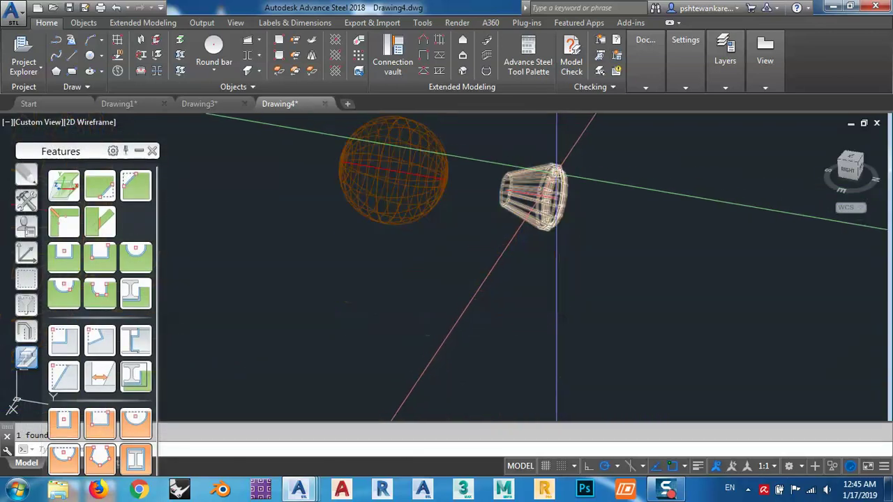
pyautogui.keyDown('shift'); pyautogui.moveTo(538, 199); pyautogui.dragTo(568, 225, button='middle'); pyautogui.keyUp('shift')
pyautogui.keyDown('shift'); pyautogui.moveTo(612, 261); pyautogui.dragTo(614, 299, button='middle'); pyautogui.keyUp('shift')
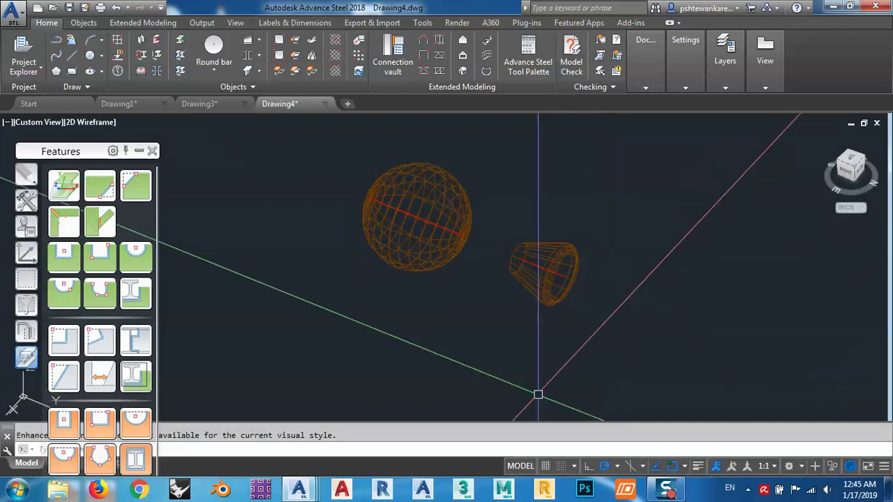
# Examine the slotted square bar joining the ball and the tapered end in the reference model in Drawing1.
pyautogui.click(133, 103)
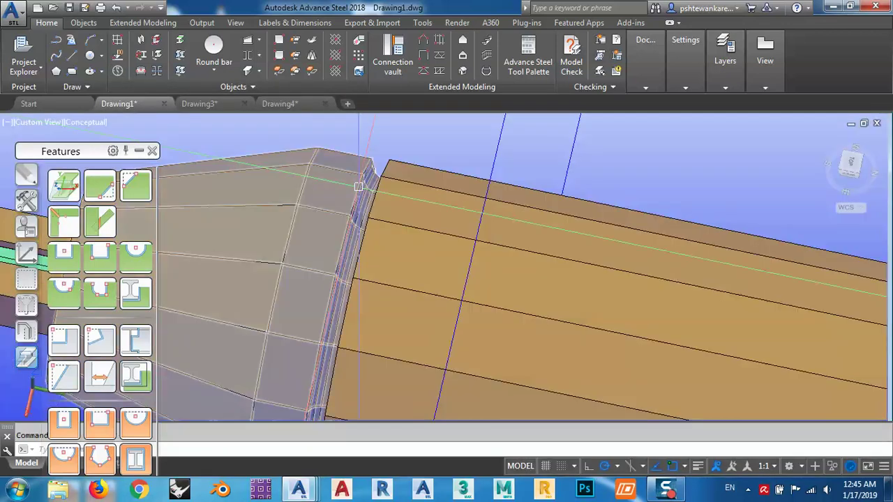
pyautogui.keyDown('shift'); pyautogui.moveTo(435, 217); pyautogui.dragTo(532, 254, button='middle'); pyautogui.keyUp('shift')
pyautogui.scroll(5, 411, 209)
pyautogui.keyDown('shift'); pyautogui.moveTo(436, 218); pyautogui.dragTo(417, 205, button='middle'); pyautogui.keyUp('shift')
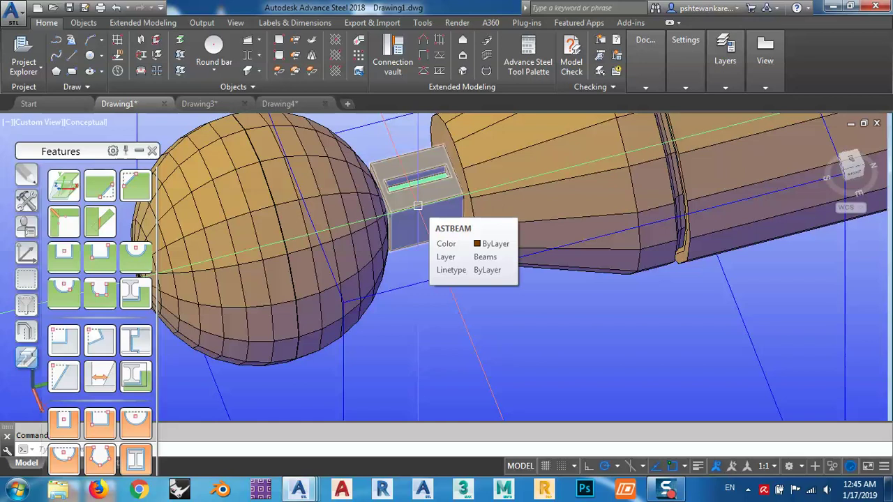
pyautogui.keyDown('shift'); pyautogui.moveTo(417, 206); pyautogui.dragTo(397, 252, button='middle'); pyautogui.keyUp('shift')
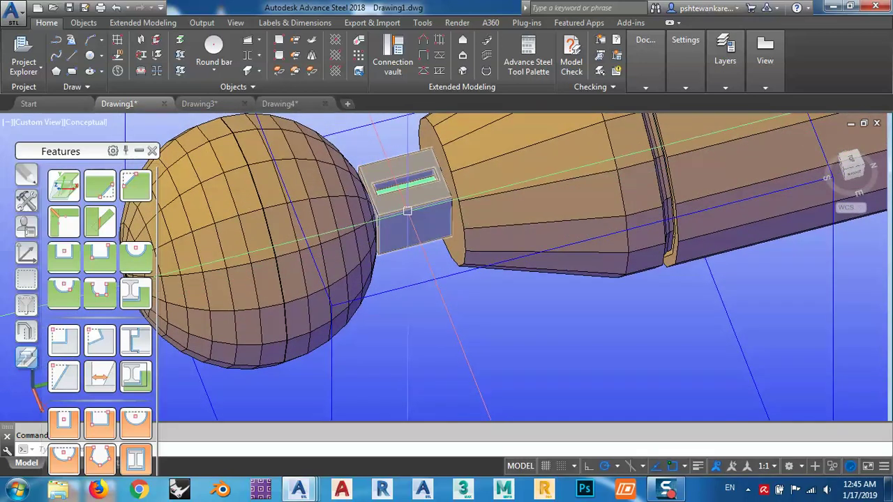
pyautogui.moveTo(408, 211)
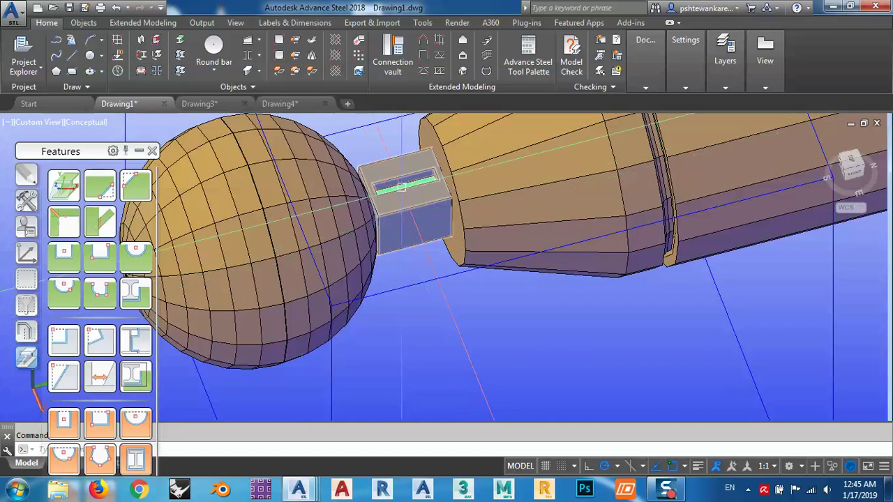
pyautogui.keyDown('shift'); pyautogui.moveTo(434, 263); pyautogui.dragTo(419, 194, button='middle'); pyautogui.keyUp('shift')
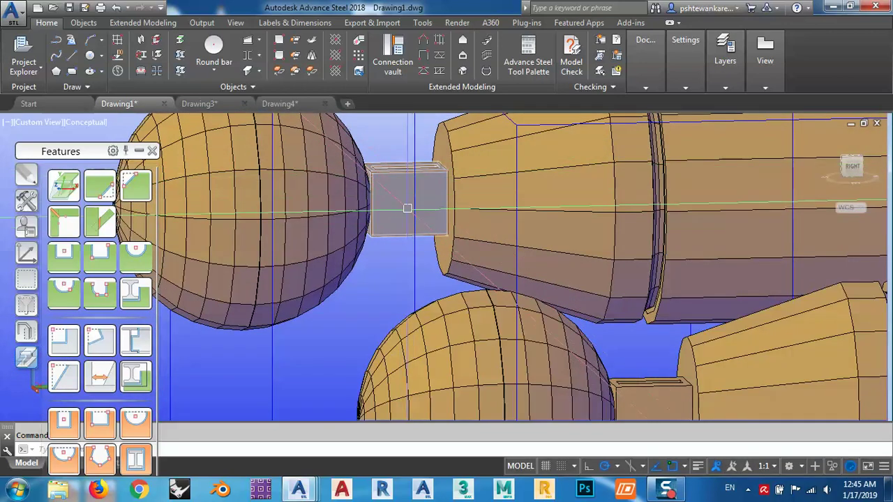
pyautogui.keyDown('shift'); pyautogui.moveTo(407, 208); pyautogui.dragTo(475, 198, button='middle'); pyautogui.keyUp('shift')
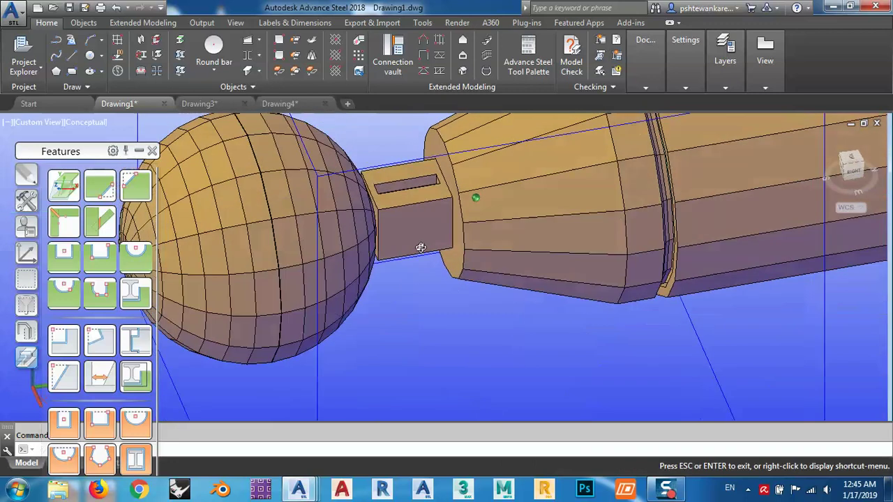
pyautogui.moveTo(421, 248)
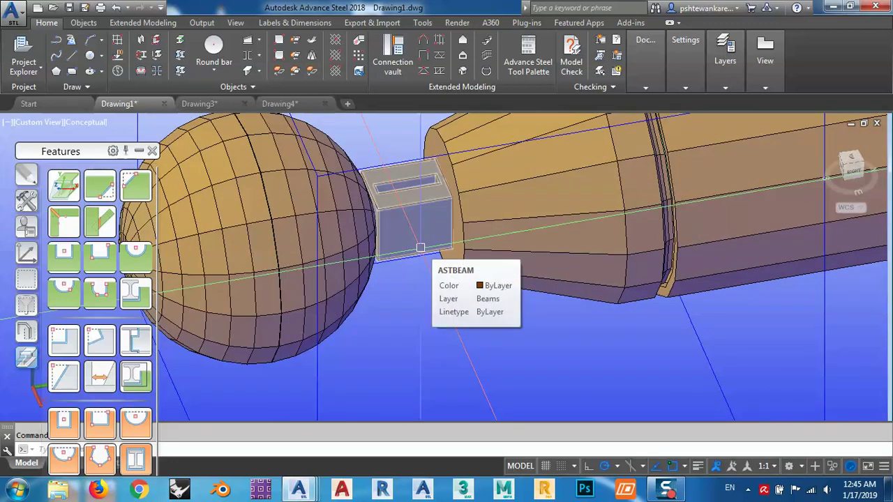
pyautogui.scroll(-5, 421, 248)
pyautogui.keyDown('shift'); pyautogui.moveTo(421, 247); pyautogui.dragTo(398, 272, button='middle'); pyautogui.keyUp('shift')
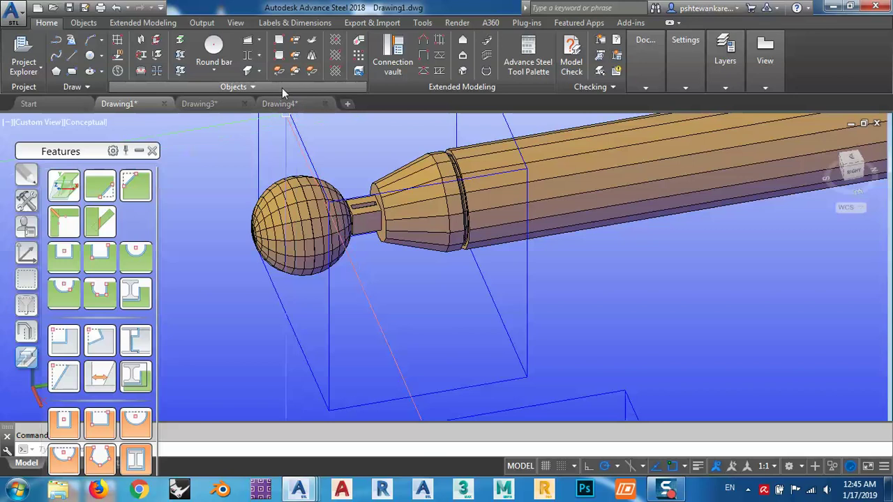
# In Drawing4, place a square bar 30 long from the node at the cone's narrow end, along the axis toward the sphere.
pyautogui.click(289, 105)
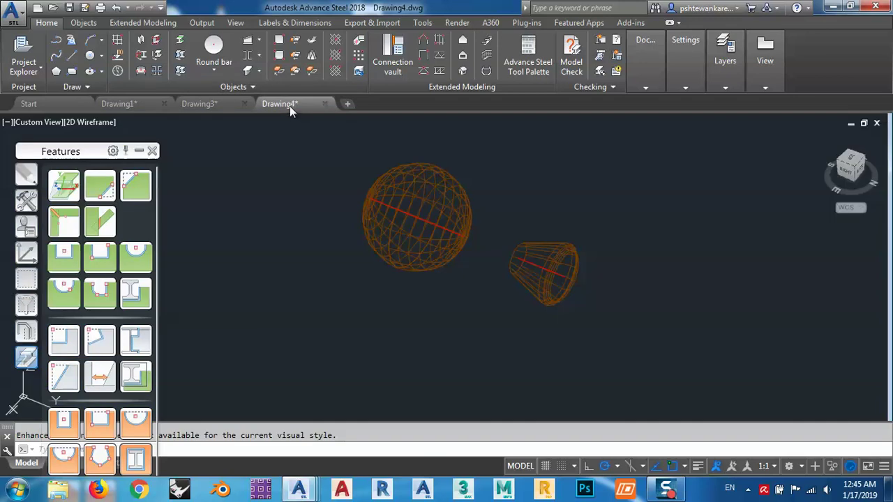
pyautogui.click(227, 70)
pyautogui.click(203, 300)
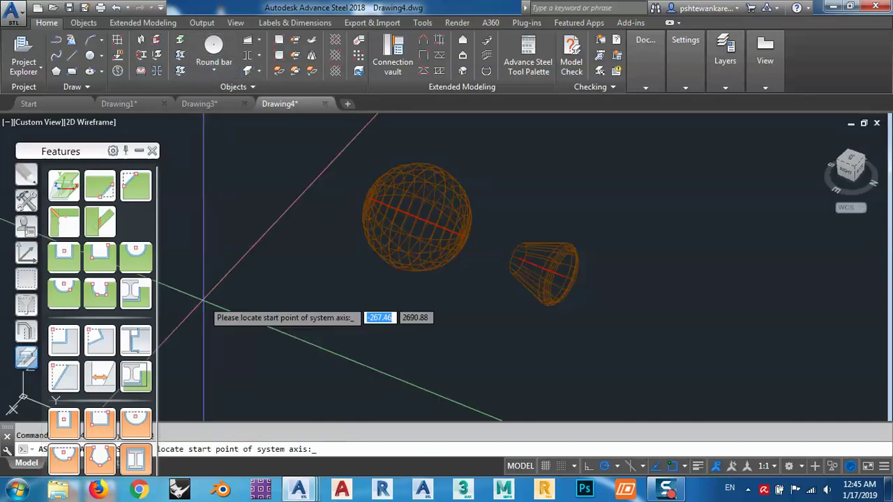
pyautogui.keyDown('shift'); pyautogui.moveTo(497, 287); pyautogui.dragTo(605, 292, button='middle'); pyautogui.keyUp('shift')
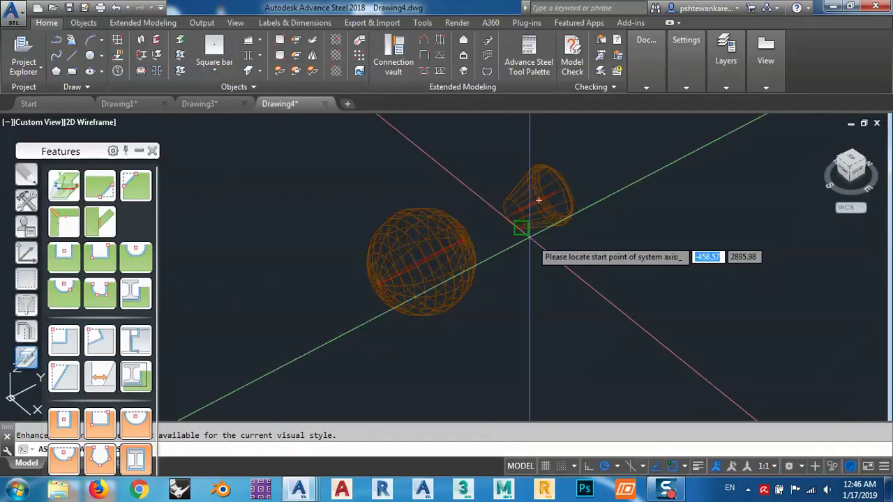
pyautogui.scroll(8, 516, 227)
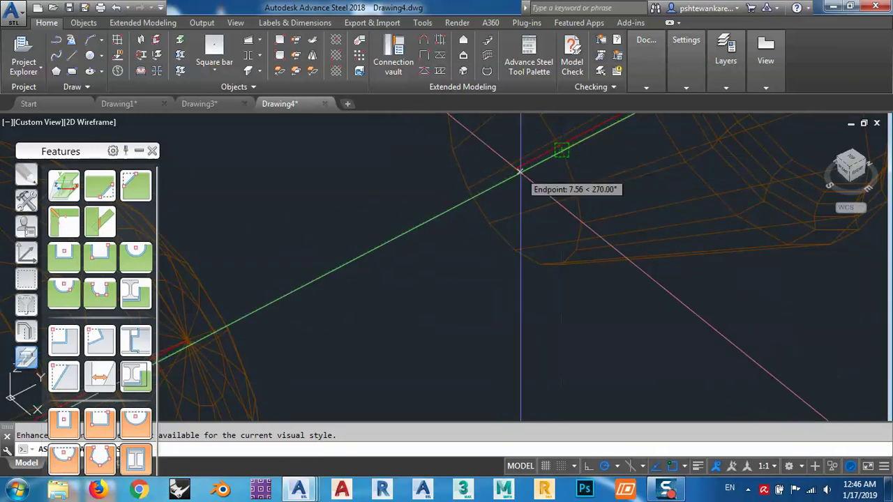
pyautogui.keyDown('shift'); pyautogui.rightClick(520, 171); pyautogui.keyUp('shift')
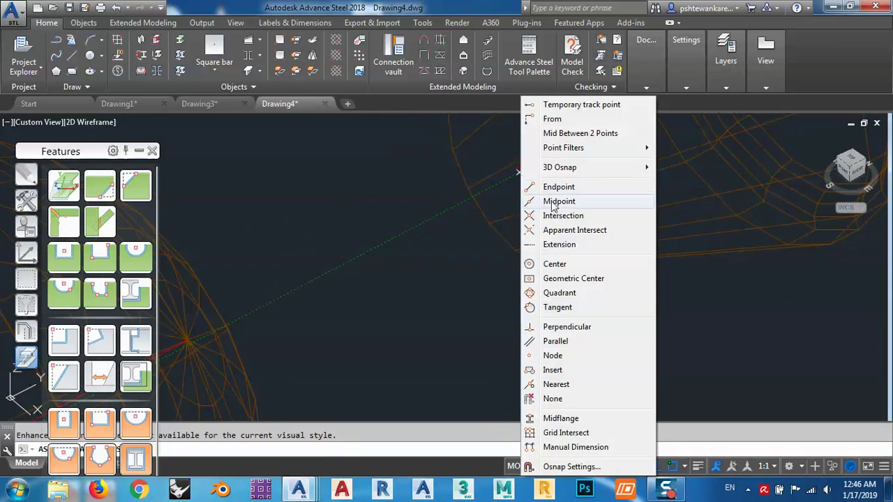
pyautogui.click(555, 355)
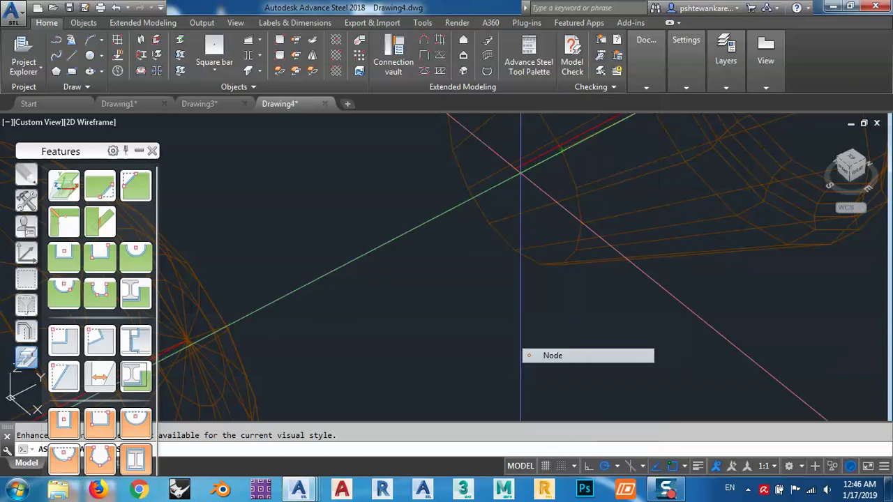
pyautogui.click(515, 169)
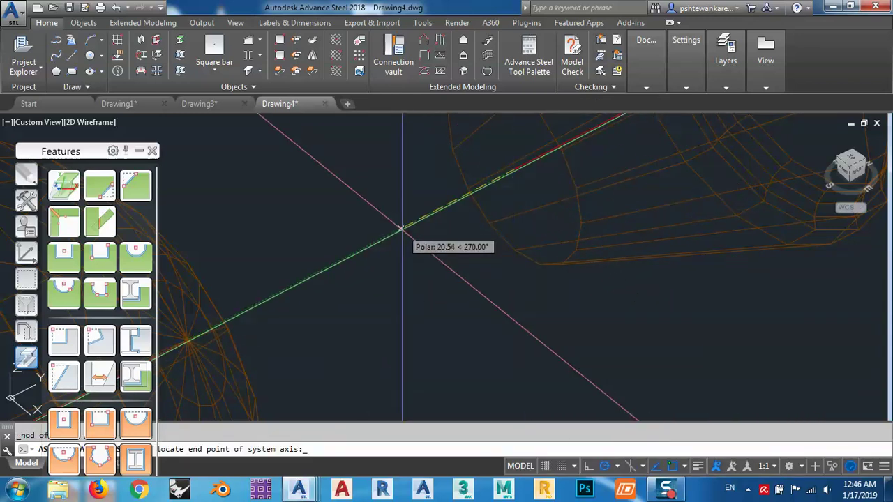
pyautogui.write('30')
pyautogui.press('Return')
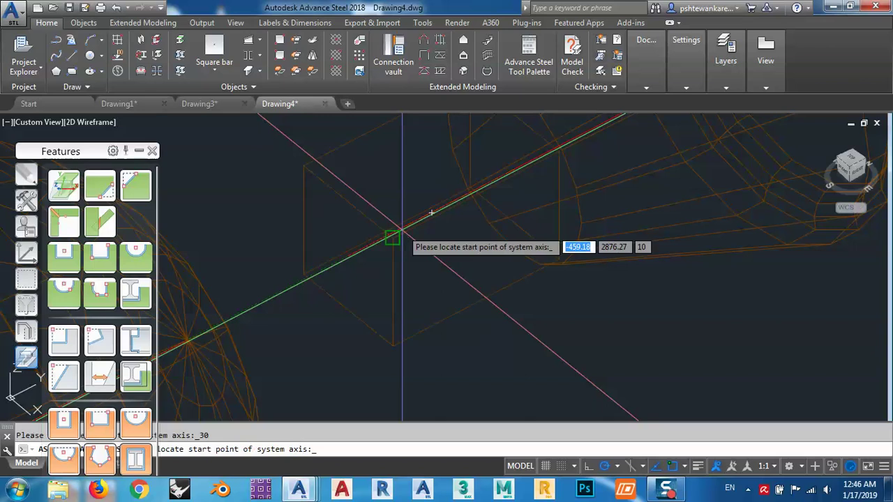
pyautogui.press('Return')
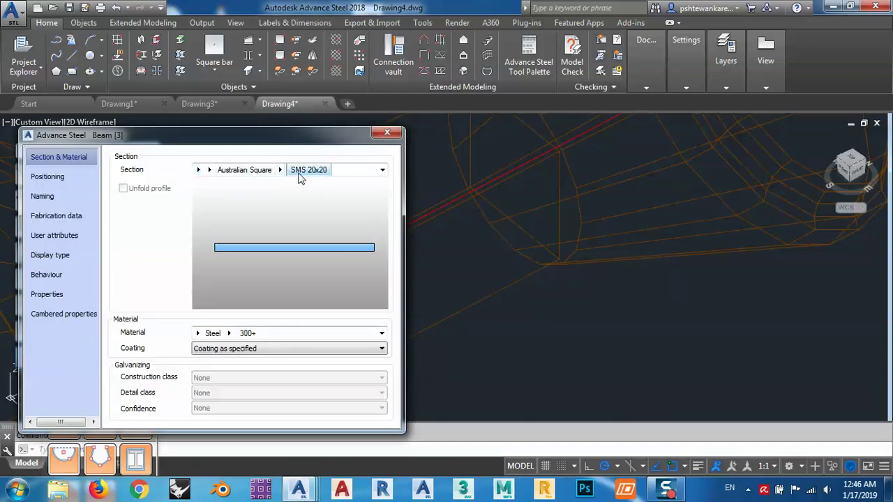
# Set the new square bar's section to Australian Square SMS 25x25 and close its properties.
pyautogui.click(284, 173)
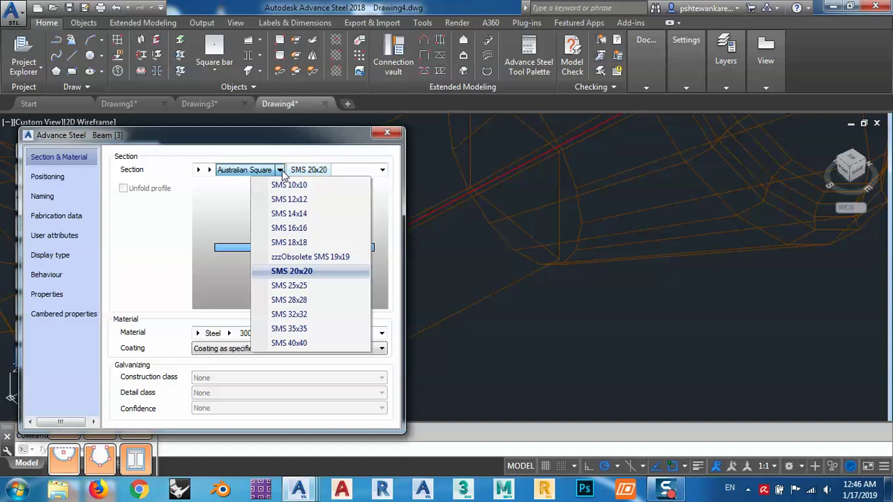
pyautogui.click(309, 285)
pyautogui.click(387, 133)
pyautogui.scroll(-3, 588, 297)
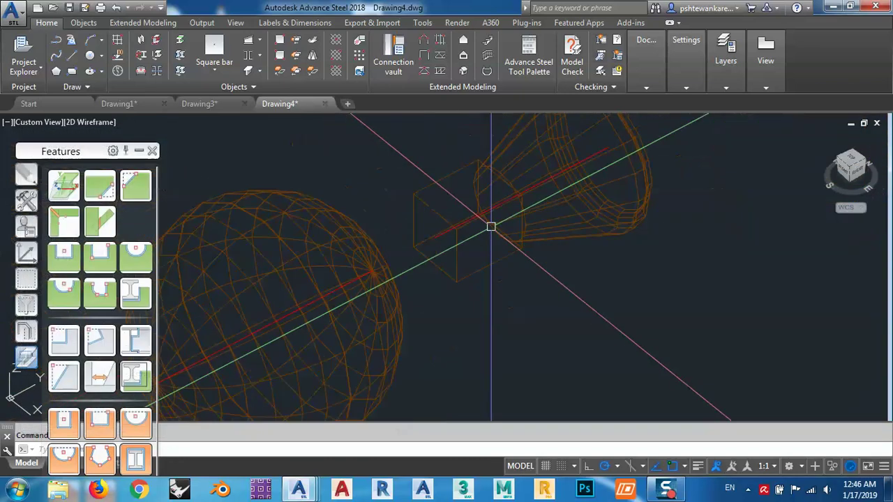
pyautogui.keyDown('shift'); pyautogui.moveTo(588, 297); pyautogui.dragTo(524, 298, button='middle'); pyautogui.keyUp('shift')
pyautogui.scroll(-2, 623, 253)
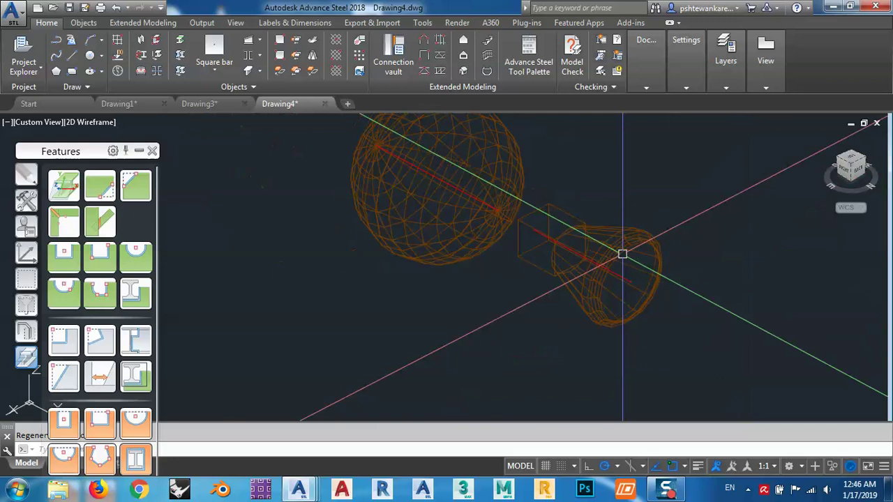
# Show the model from the back and rotate the UCS about Z and X until its XY plane faces that view.
pyautogui.click(861, 175)
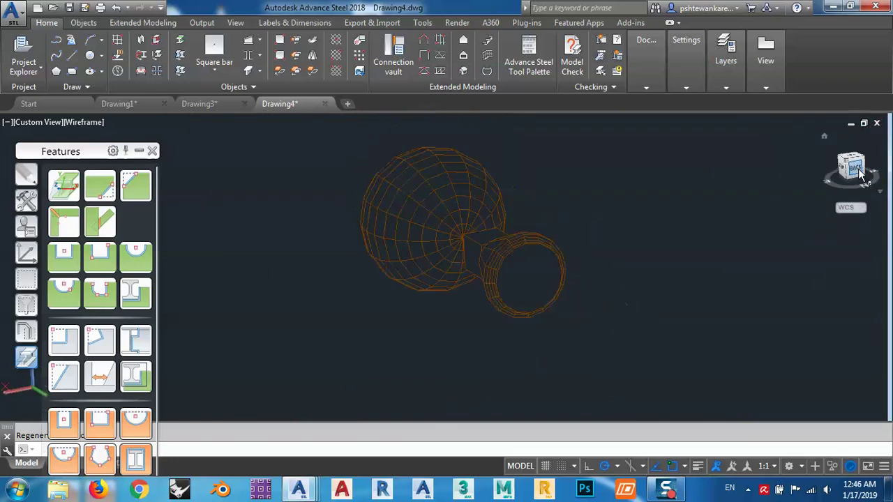
pyautogui.scroll(-4, 642, 257)
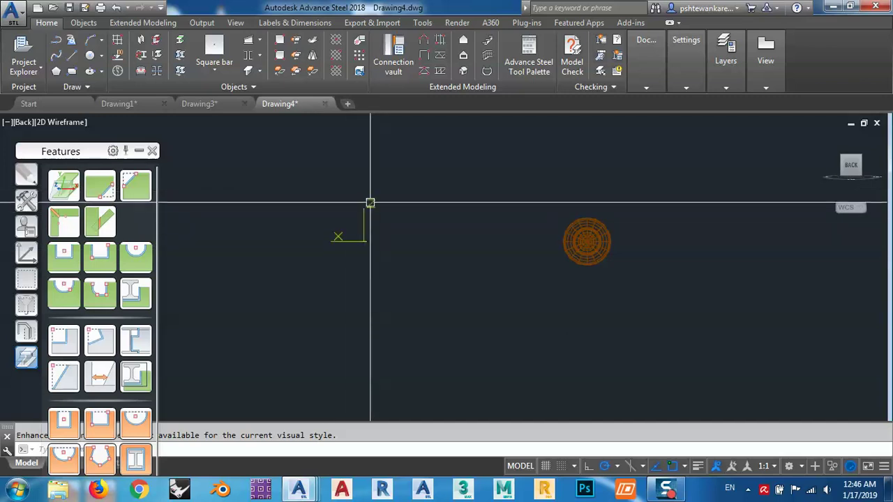
pyautogui.moveTo(520, 296); pyautogui.dragTo(462, 302, button='middle')
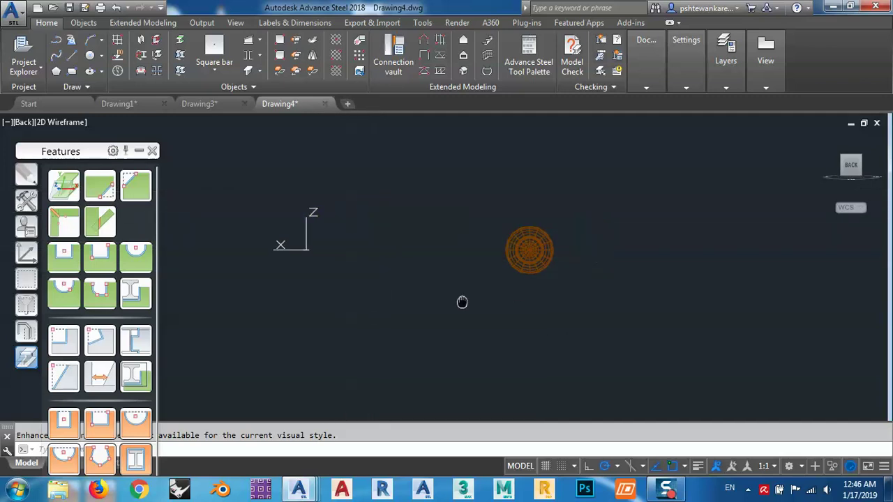
pyautogui.click(26, 255)
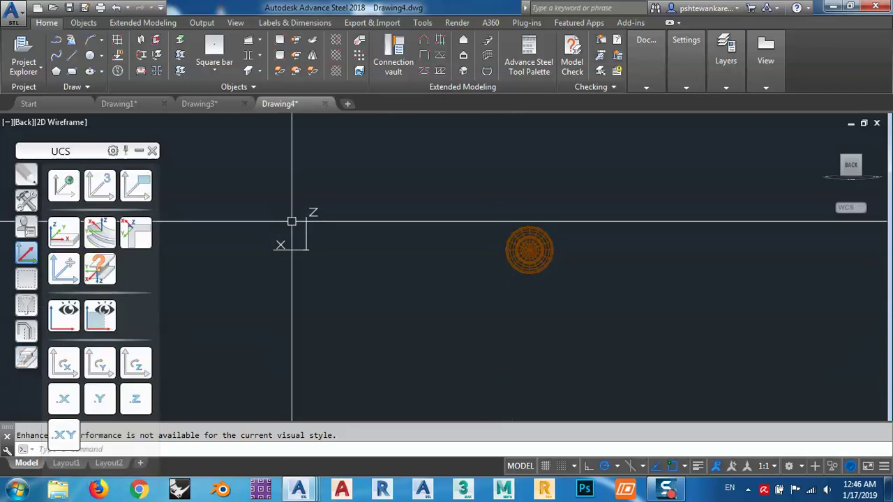
pyautogui.click(135, 362)
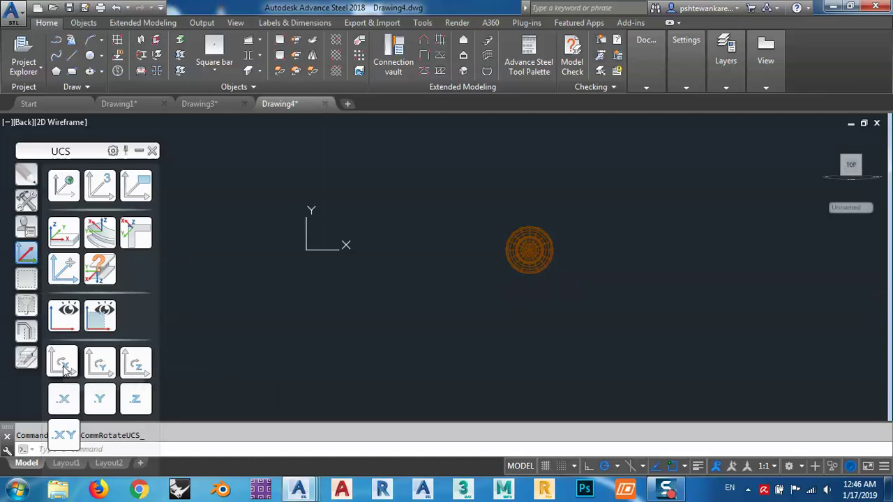
pyautogui.moveTo(454, 306); pyautogui.dragTo(415, 332, button='middle')
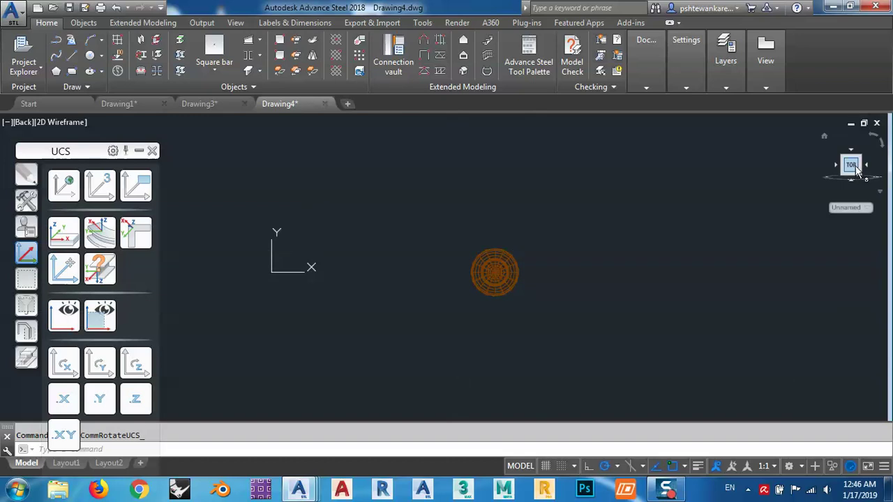
pyautogui.moveTo(599, 327); pyautogui.dragTo(604, 329, button='middle')
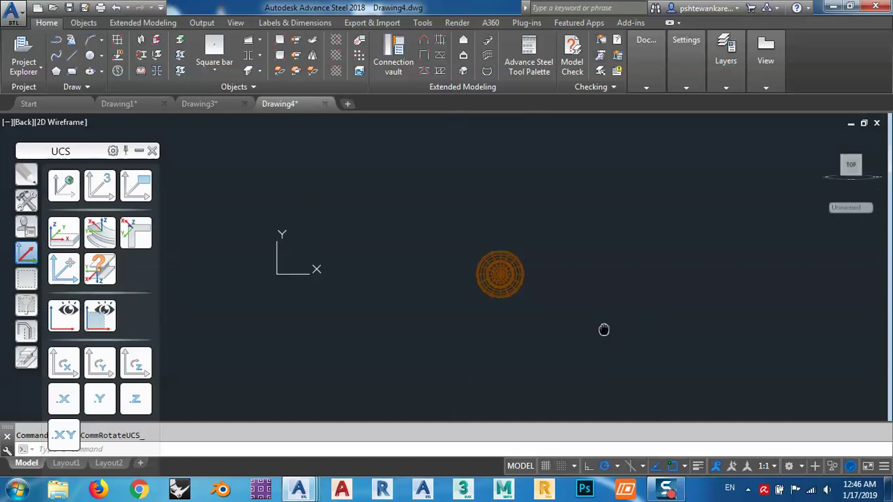
# Orbit to an angled view of the sphere, square bar and cone, and switch the connection object mode to bolts.
pyautogui.keyDown('shift'); pyautogui.moveTo(526, 313); pyautogui.dragTo(538, 333, button='middle'); pyautogui.keyUp('shift')
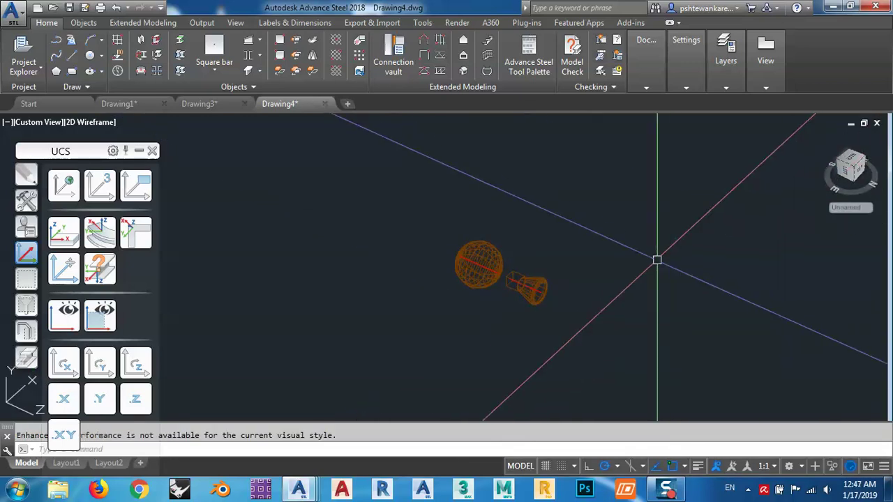
pyautogui.scroll(4, 516, 260)
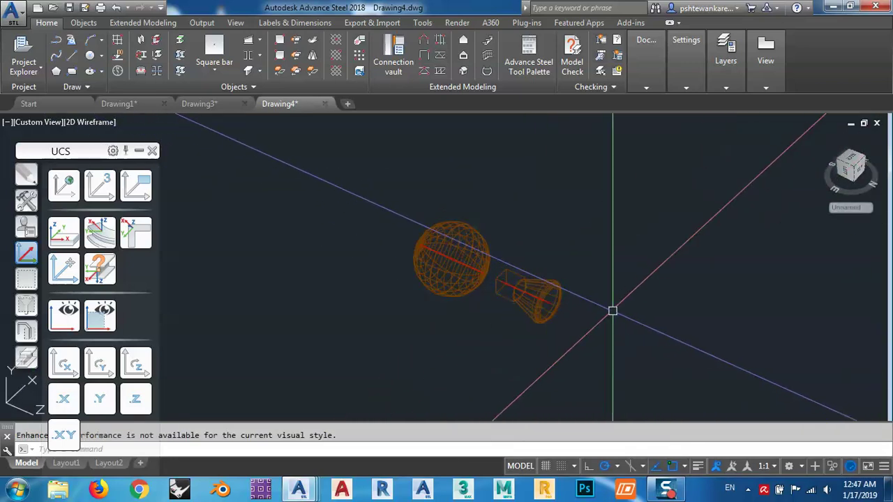
pyautogui.moveTo(542, 328); pyautogui.dragTo(453, 311, button='middle')
pyautogui.click(83, 23)
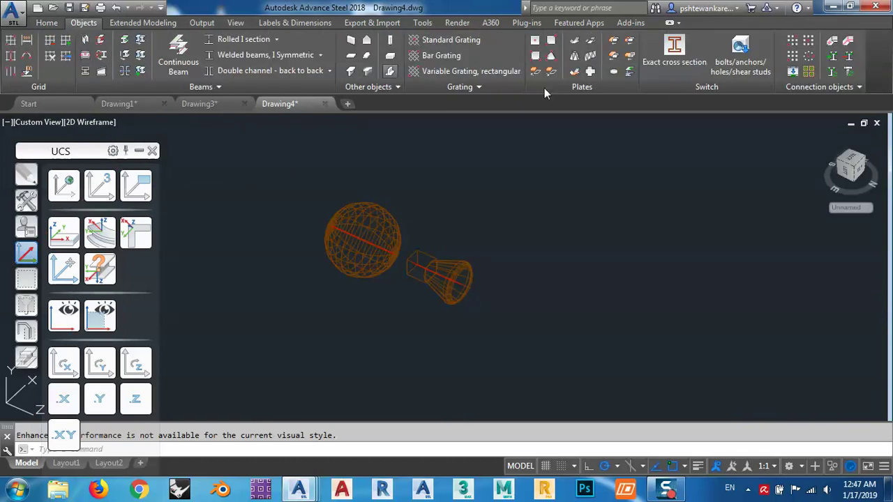
pyautogui.click(738, 64)
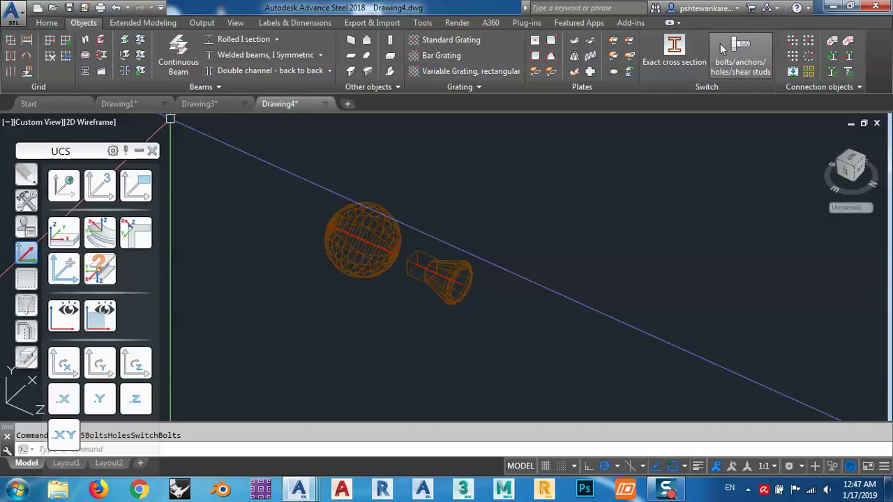
# Add a bolt through the cone and square bar with a rectangular centre-point pattern, centred on the node at the cone's wide end.
pyautogui.click(809, 44)
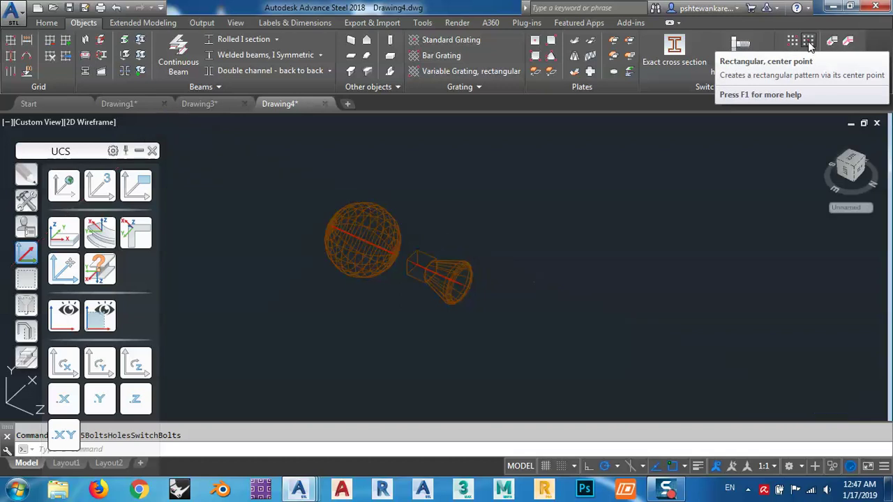
pyautogui.click(425, 272)
pyautogui.click(418, 268)
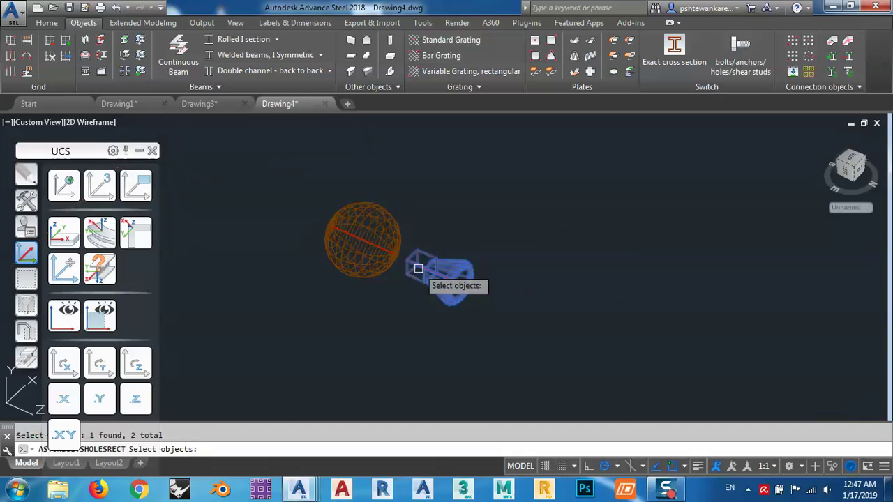
pyautogui.press('Return')
pyautogui.scroll(8, 433, 268)
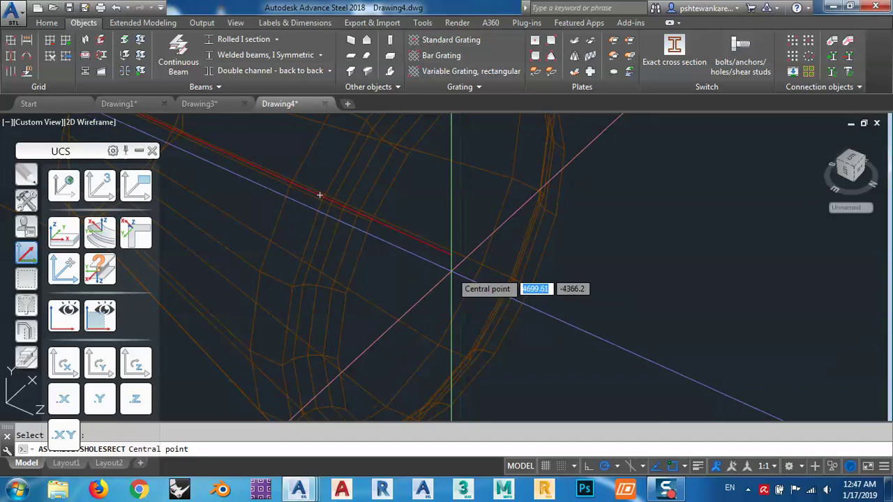
pyautogui.keyDown('shift'); pyautogui.rightClick(452, 271); pyautogui.keyUp('shift')
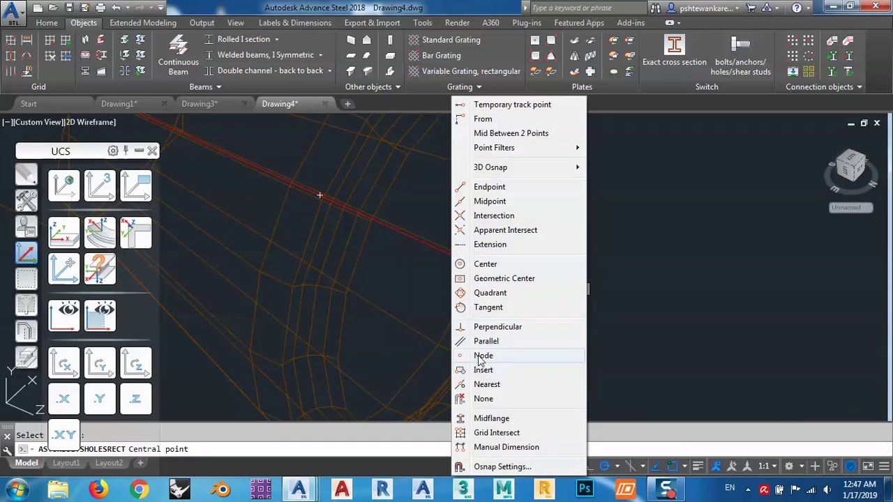
pyautogui.click(480, 357)
pyautogui.click(454, 255)
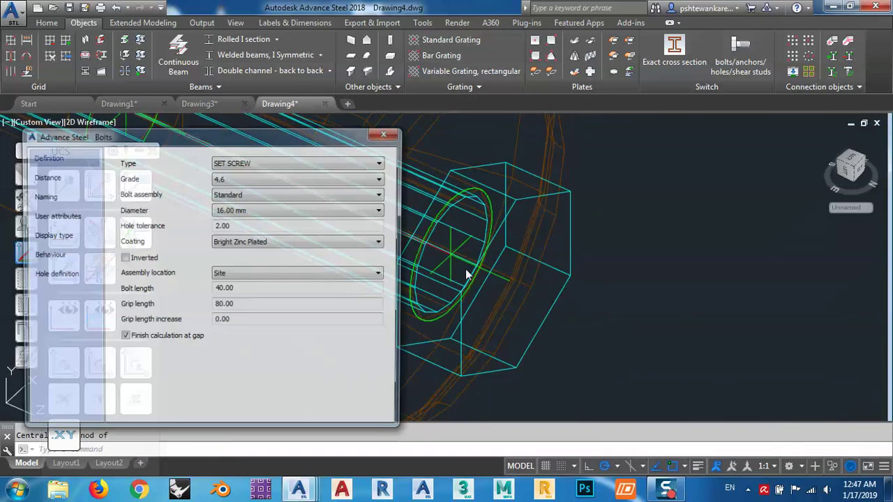
# Examine the placed bolt running through the cone and square bar, and check the available bolt types.
pyautogui.moveTo(332, 137); pyautogui.dragTo(273, 184)
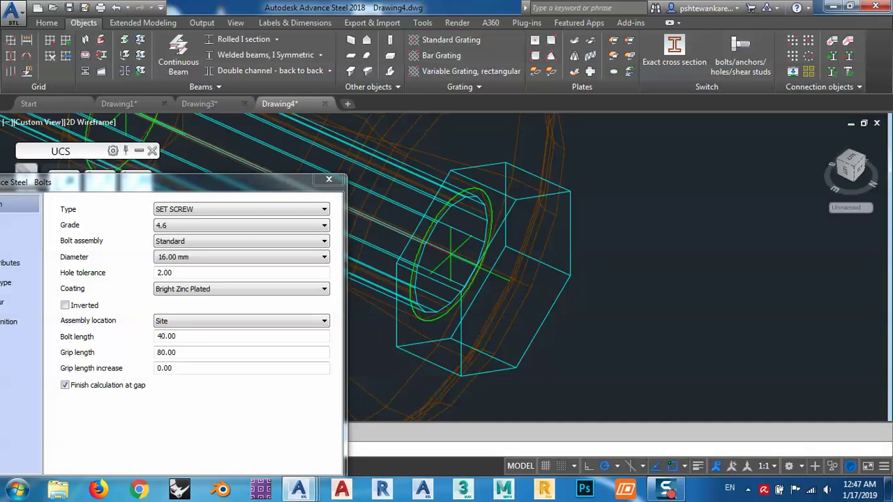
pyautogui.scroll(-5, 225, 466)
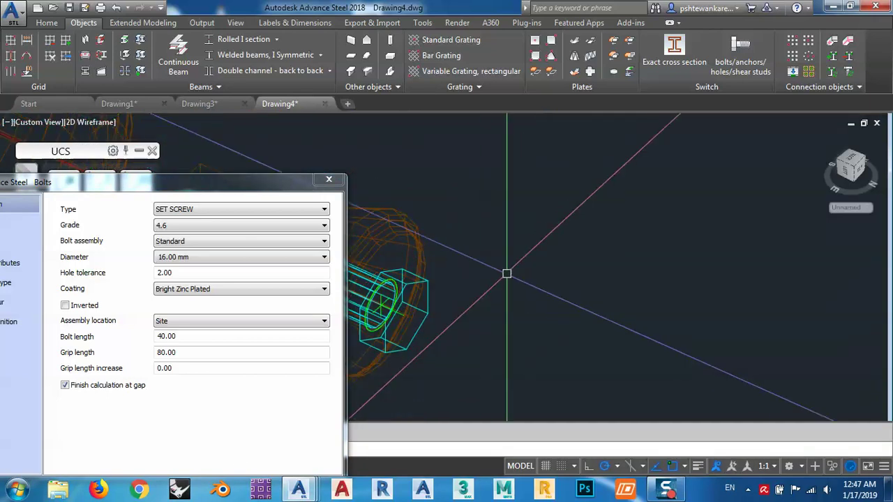
pyautogui.moveTo(536, 223); pyautogui.dragTo(658, 219, button='middle')
pyautogui.scroll(-2, 642, 227)
pyautogui.moveTo(501, 266); pyautogui.dragTo(554, 273, button='middle')
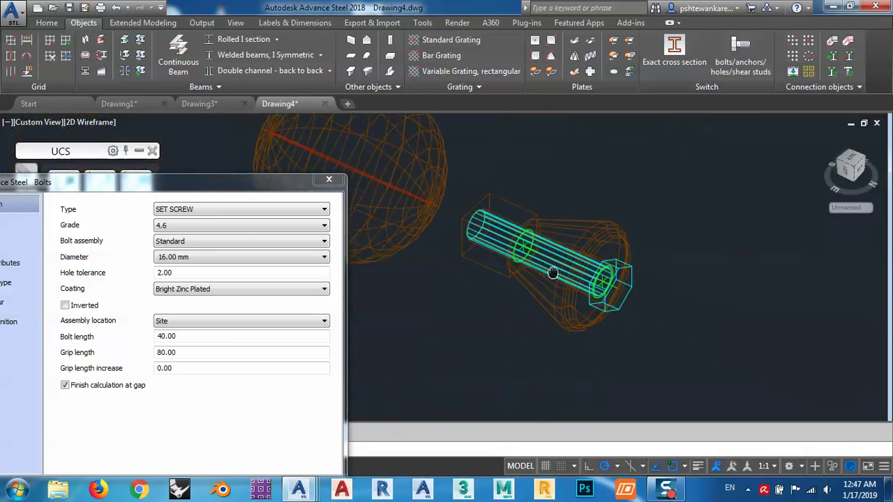
pyautogui.moveTo(531, 308); pyautogui.dragTo(575, 189, button='middle')
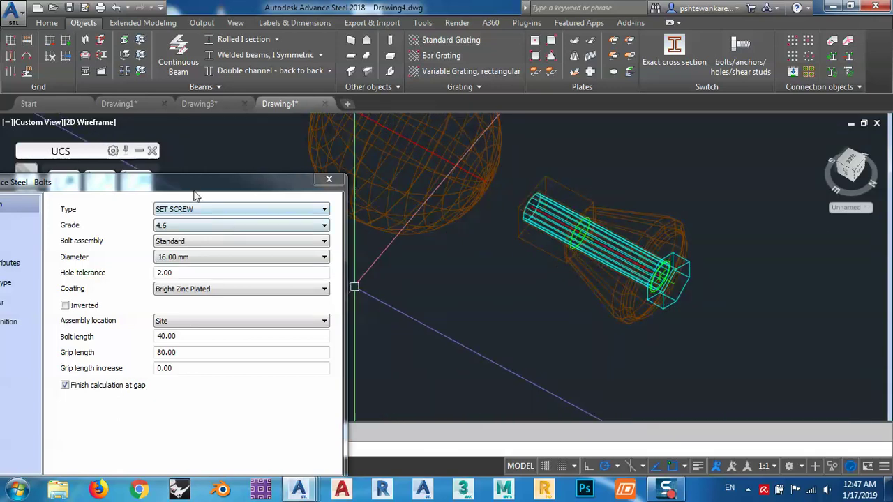
pyautogui.moveTo(194, 193); pyautogui.dragTo(250, 132)
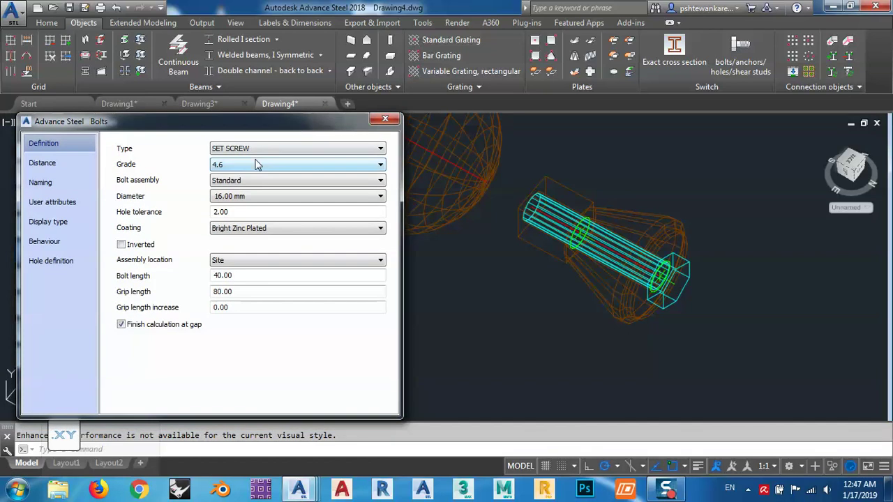
pyautogui.click(237, 150)
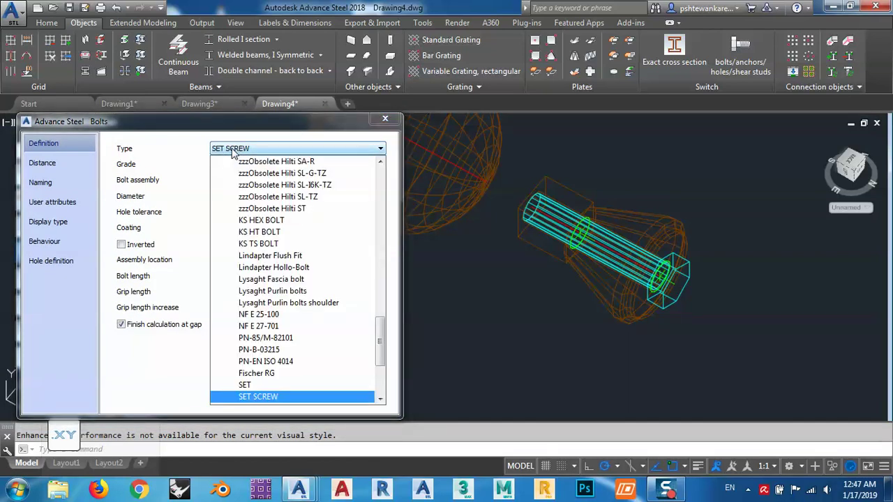
pyautogui.click(227, 137)
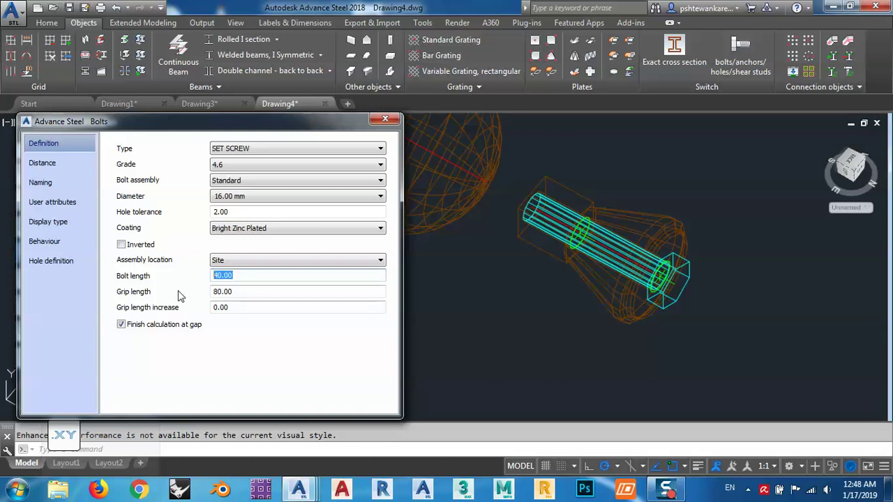
# Set the bolt's assembly location to Shop and close its properties.
pyautogui.click(243, 291)
pyautogui.hotkey('shift', 'Tab')
pyautogui.click(242, 292)
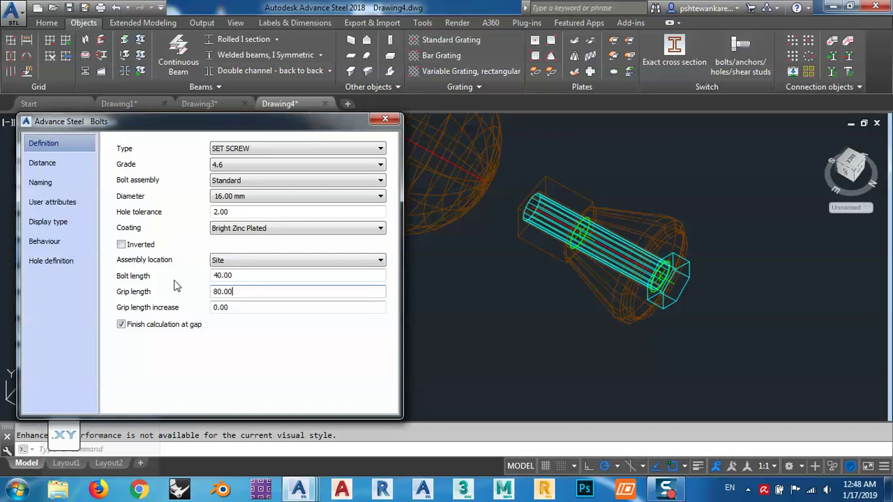
pyautogui.click(250, 260)
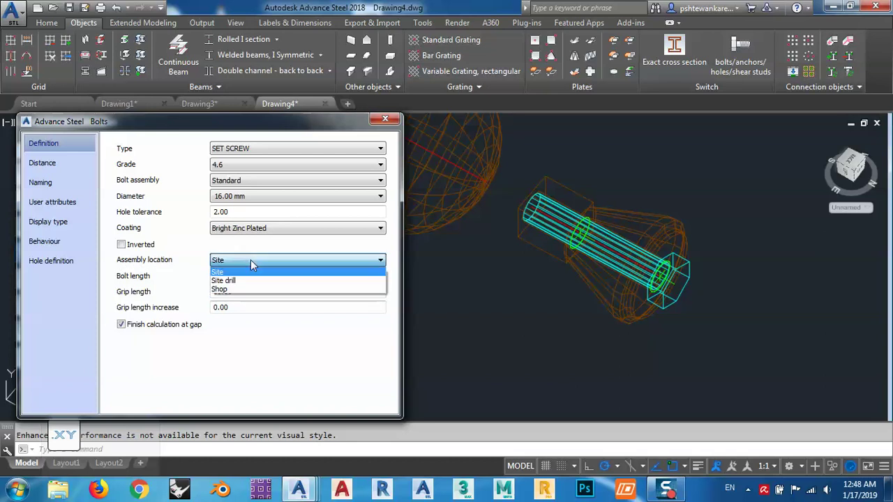
pyautogui.click(233, 291)
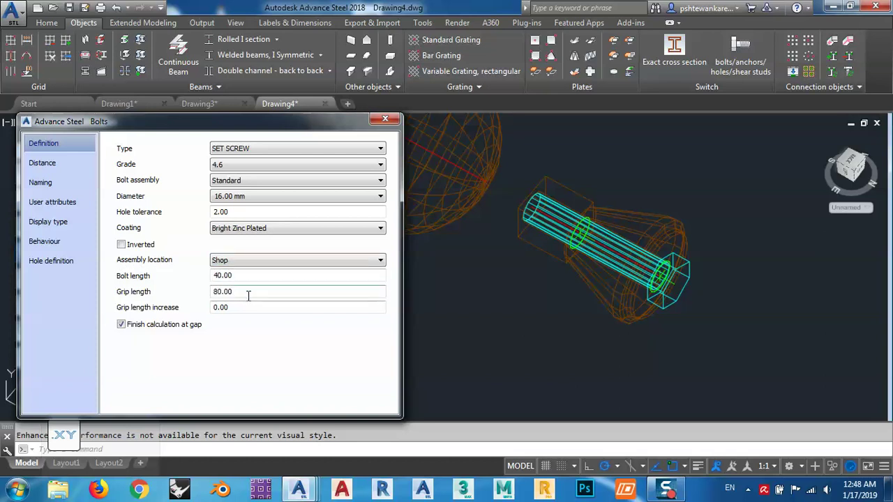
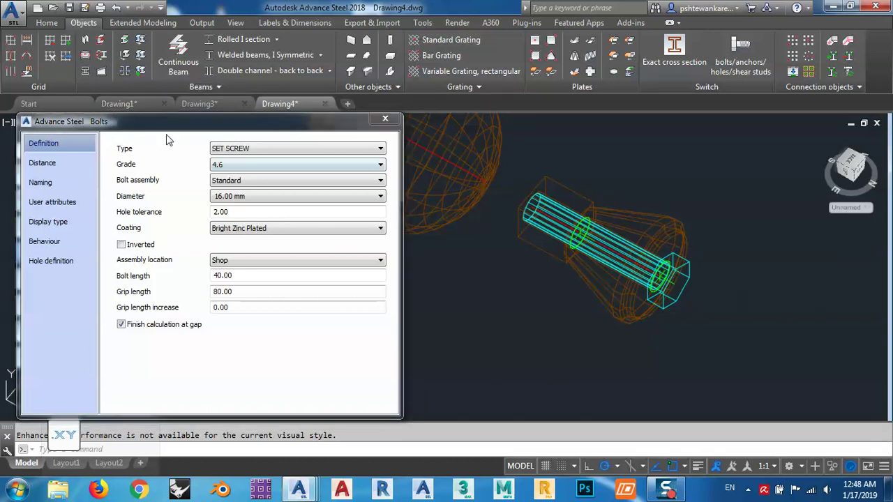
pyautogui.click(385, 118)
# Switch to Drawing1 and examine the slot in the square bar and the bolt inside it.
pyautogui.click(133, 108)
pyautogui.scroll(-6, 461, 170)
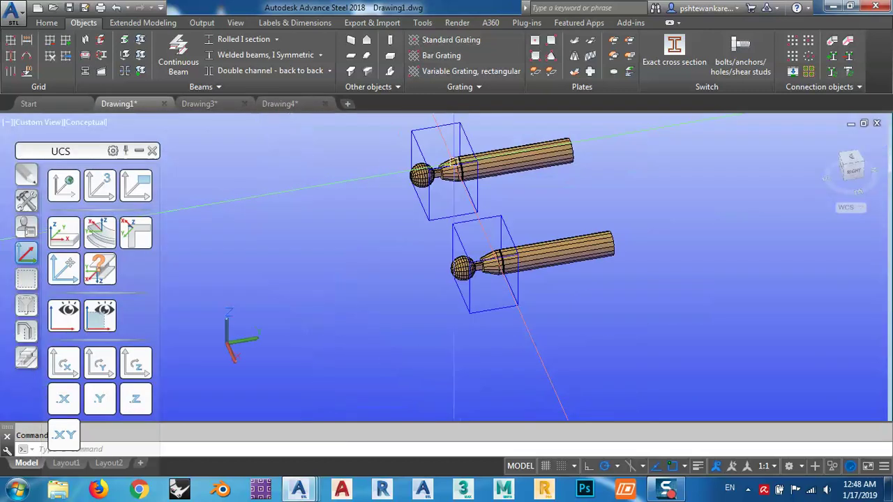
pyautogui.moveTo(566, 193); pyautogui.dragTo(545, 219, button='middle')
pyautogui.scroll(4, 446, 192)
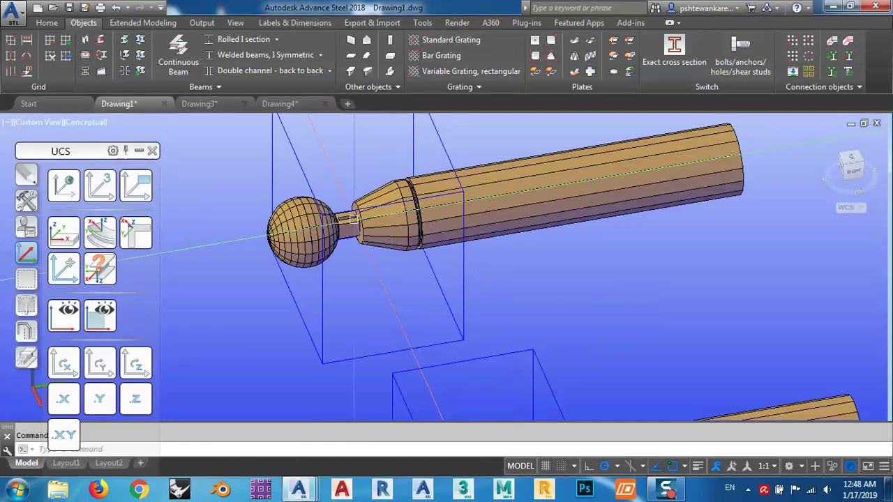
pyautogui.scroll(4, 386, 219)
pyautogui.keyDown('shift'); pyautogui.moveTo(370, 216); pyautogui.dragTo(377, 279, button='middle'); pyautogui.keyUp('shift')
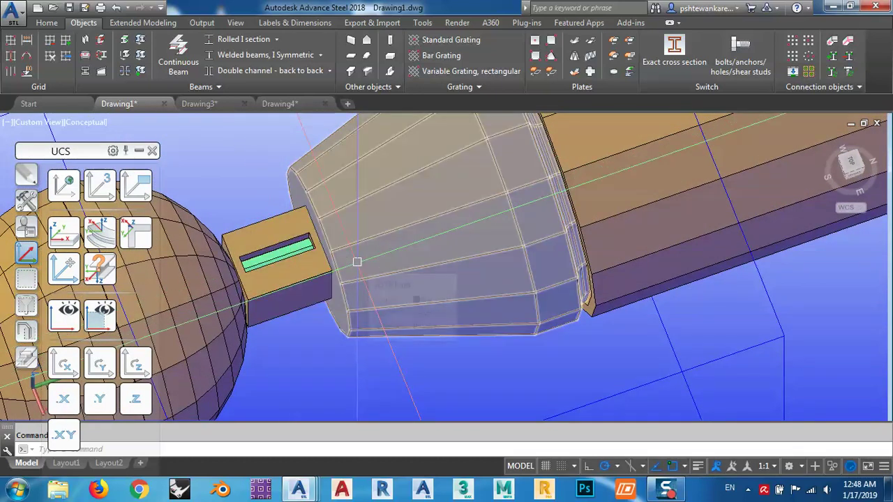
pyautogui.scroll(-5, 356, 261)
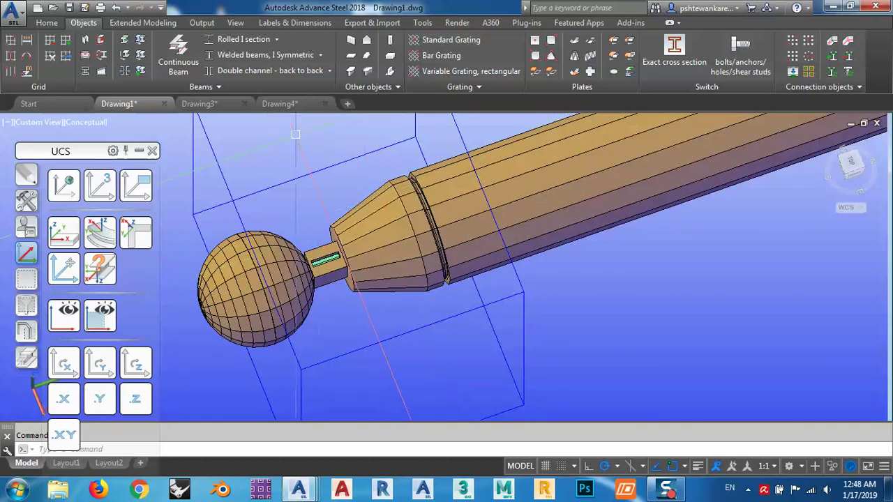
# Return to Drawing4, review the bolt's quantity, spacing and naming properties, and close them.
pyautogui.click(280, 103)
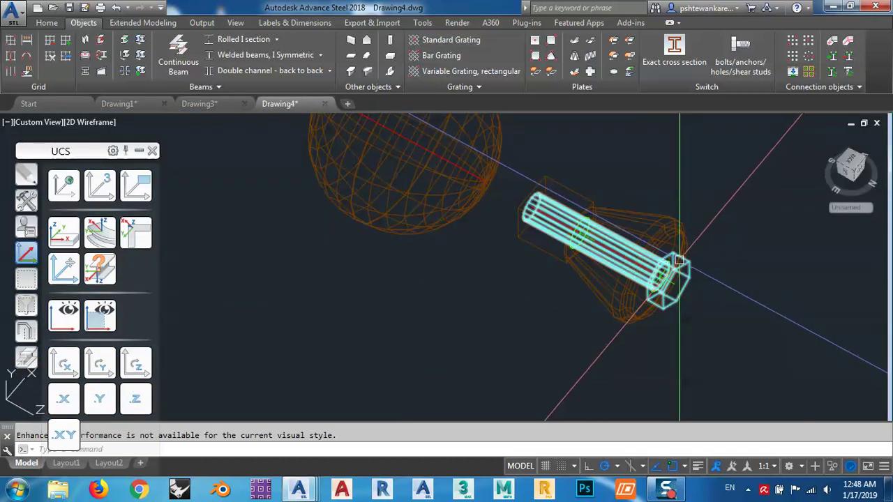
pyautogui.doubleClick(670, 272)
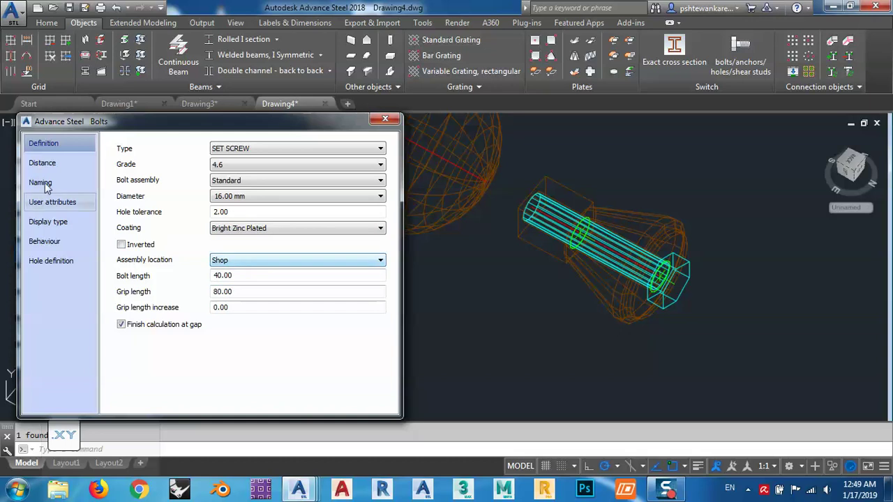
pyautogui.click(52, 164)
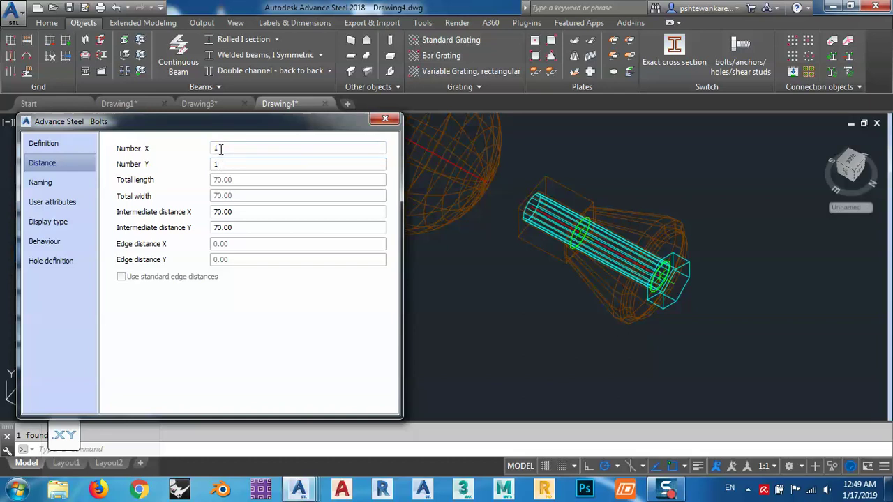
pyautogui.doubleClick(216, 150)
pyautogui.doubleClick(215, 160)
pyautogui.doubleClick(224, 149)
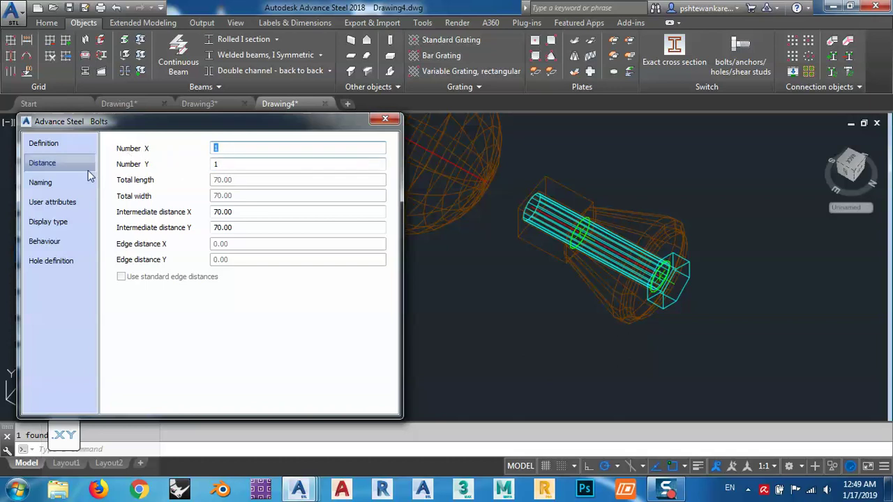
pyautogui.click(60, 180)
pyautogui.click(385, 119)
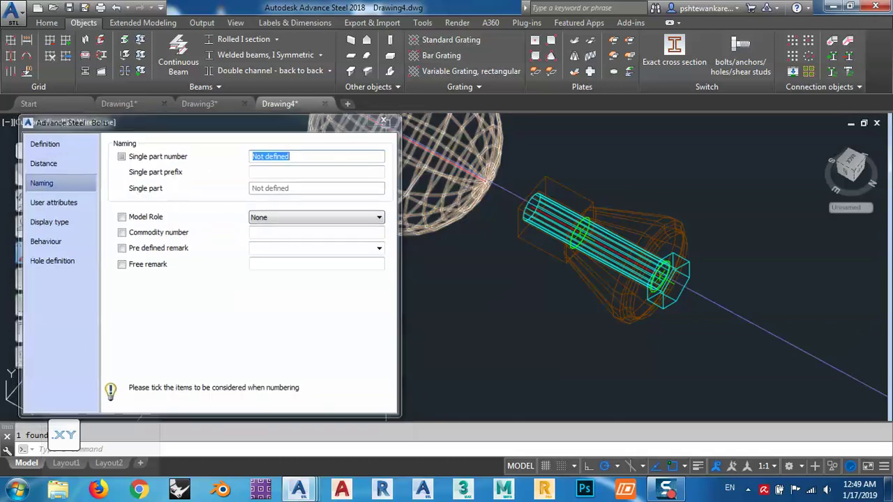
# Reset the UCS to World and show the square bar and bolt from the top.
pyautogui.moveTo(591, 275); pyautogui.dragTo(427, 320, button='middle')
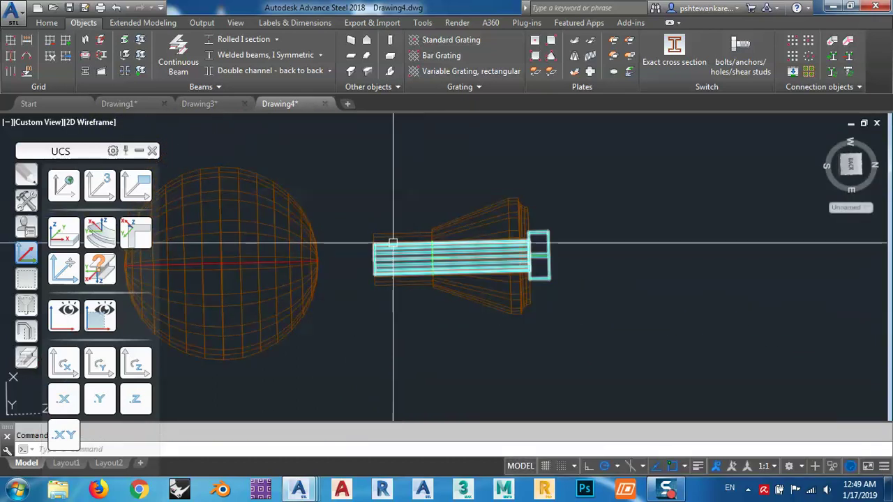
pyautogui.moveTo(423, 288); pyautogui.dragTo(433, 292, button='middle')
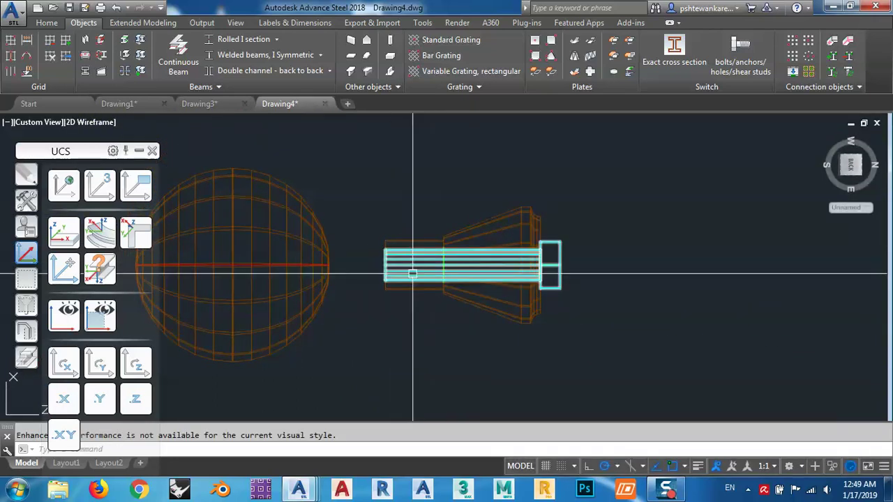
pyautogui.click(65, 184)
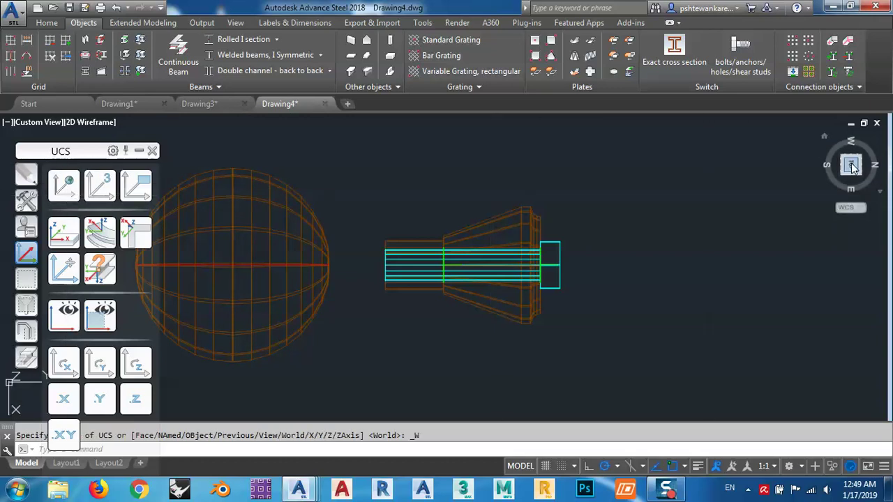
pyautogui.click(851, 166)
pyautogui.scroll(6, 481, 328)
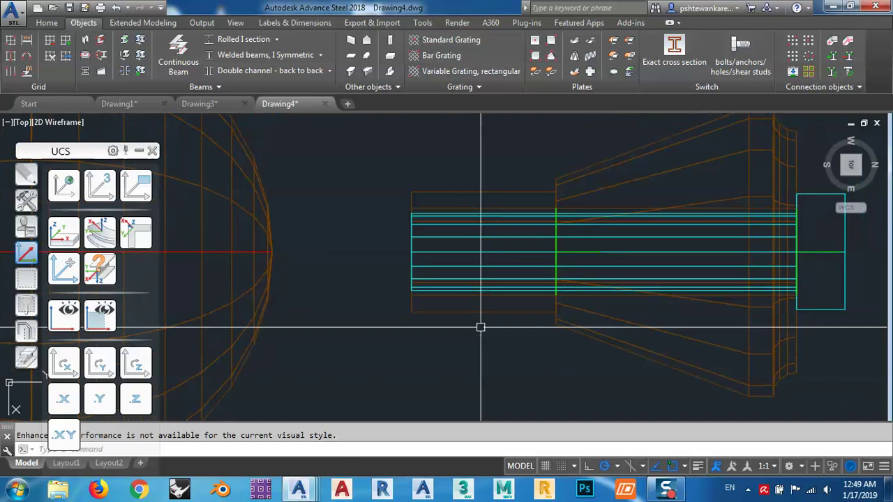
pyautogui.click(481, 315)
pyautogui.keyDown('shift'); pyautogui.moveTo(480, 328); pyautogui.dragTo(468, 299, button='middle'); pyautogui.keyUp('shift')
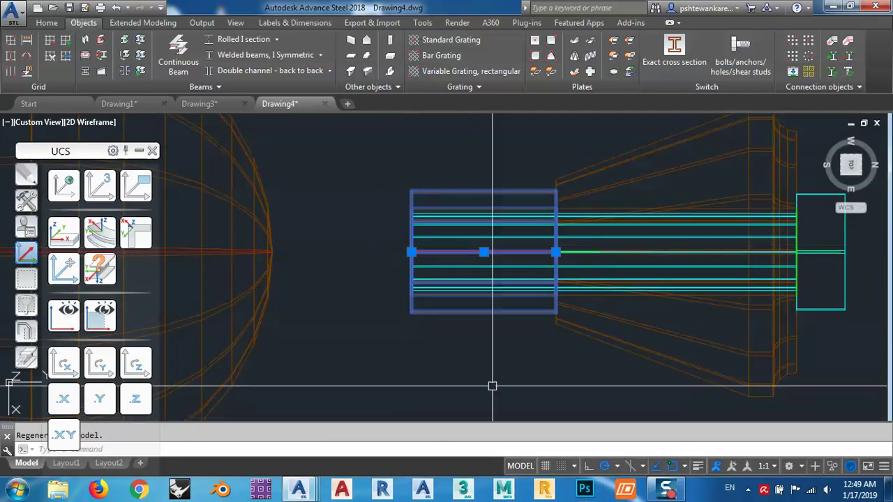
pyautogui.press('Escape')
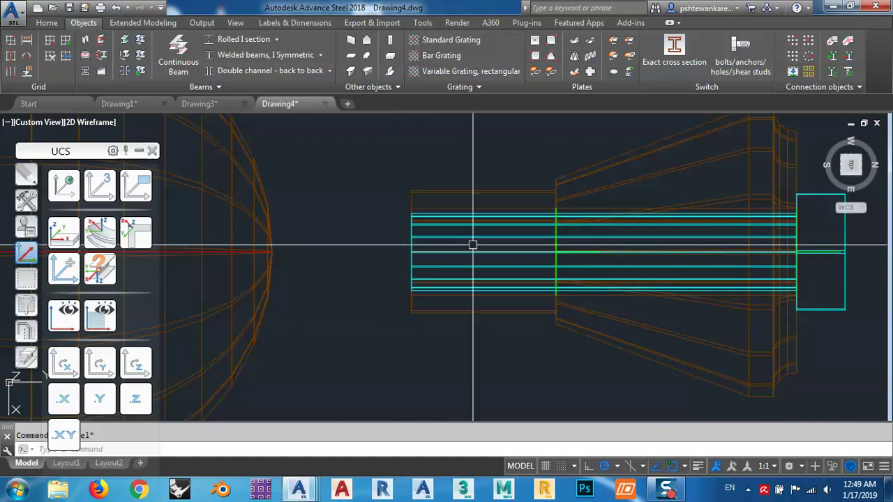
# Switch to Drawing1 and examine the slot in the square bar from several angles as a reference.
pyautogui.click(134, 108)
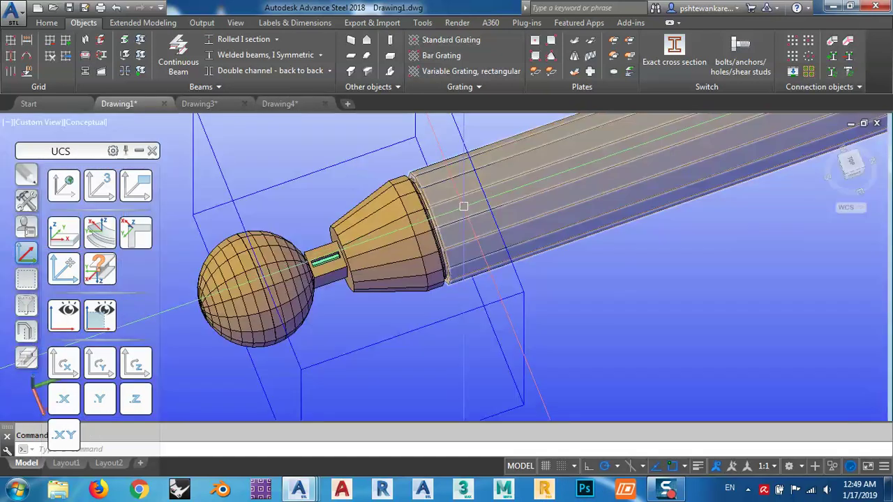
pyautogui.scroll(4, 322, 259)
pyautogui.moveTo(284, 230)
pyautogui.mouseDown(button='middle')
pyautogui.moveTo(331, 233)
pyautogui.moveTo(383, 314)
pyautogui.moveTo(359, 314)
pyautogui.mouseUp(button='middle')
pyautogui.scroll(5, 377, 272)
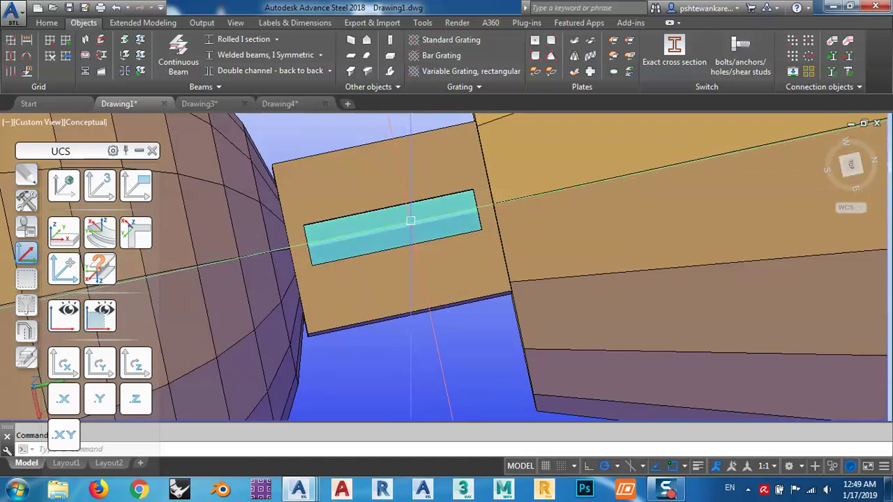
pyautogui.scroll(-7, 439, 225)
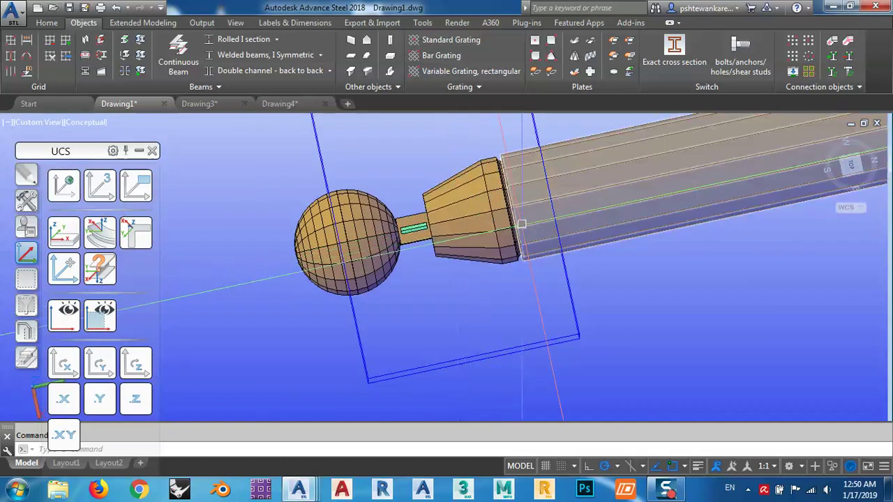
pyautogui.keyDown('shift'); pyautogui.moveTo(521, 225); pyautogui.dragTo(513, 199, button='middle'); pyautogui.keyUp('shift')
pyautogui.scroll(-4, 412, 230)
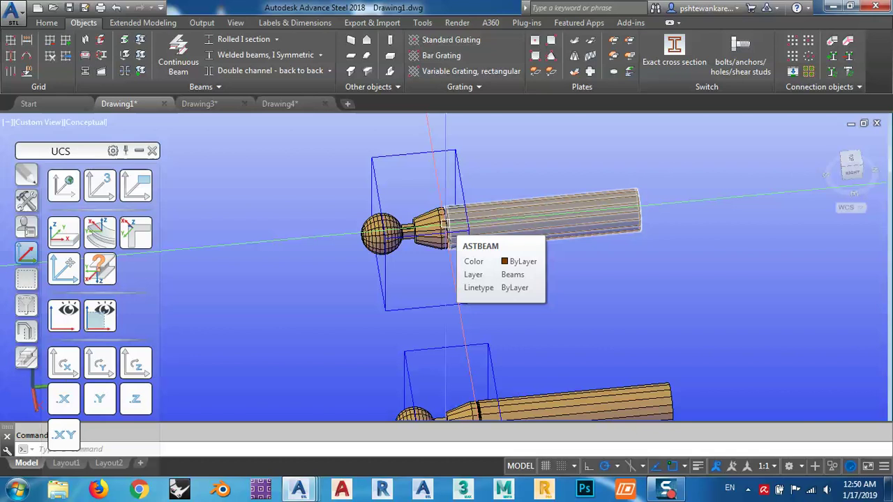
pyautogui.scroll(10, 405, 241)
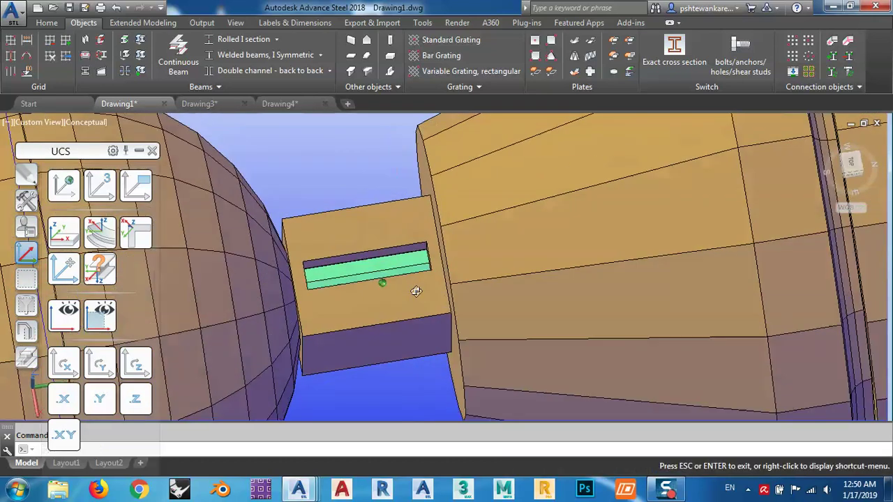
pyautogui.keyDown('shift'); pyautogui.moveTo(416, 291); pyautogui.dragTo(432, 279, button='middle'); pyautogui.keyUp('shift')
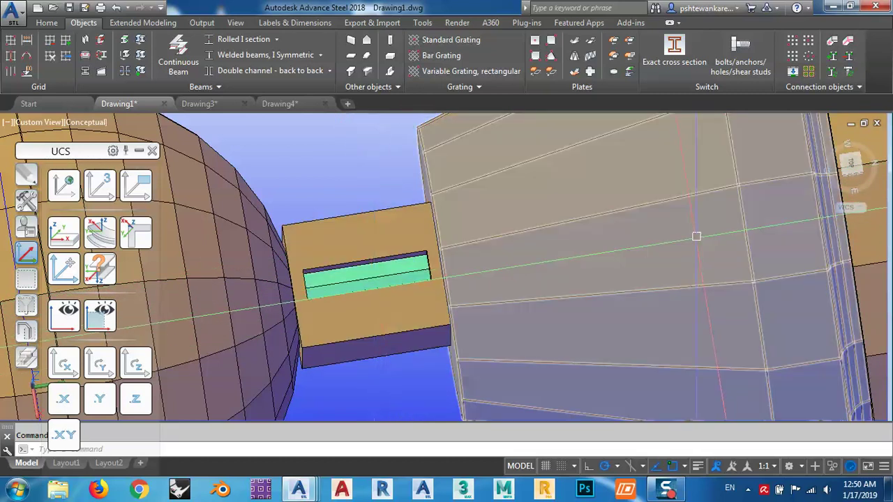
pyautogui.scroll(-4, 746, 236)
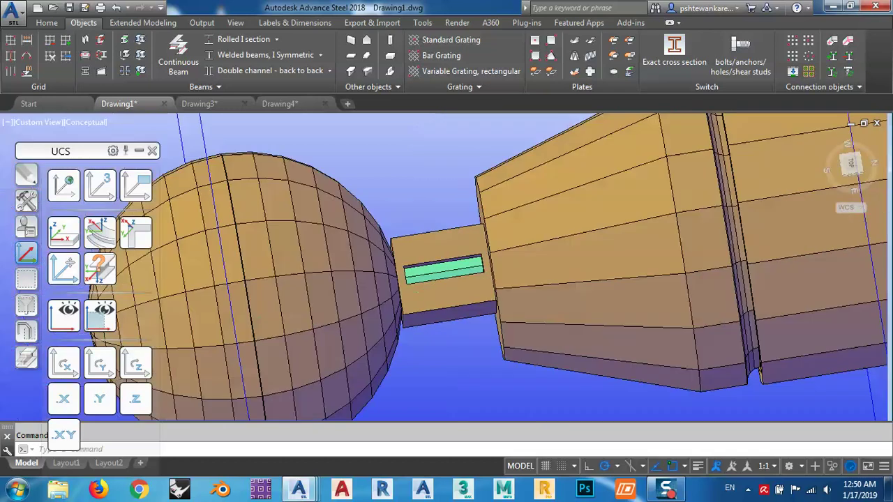
pyautogui.scroll(2, 746, 235)
pyautogui.scroll(-5, 602, 252)
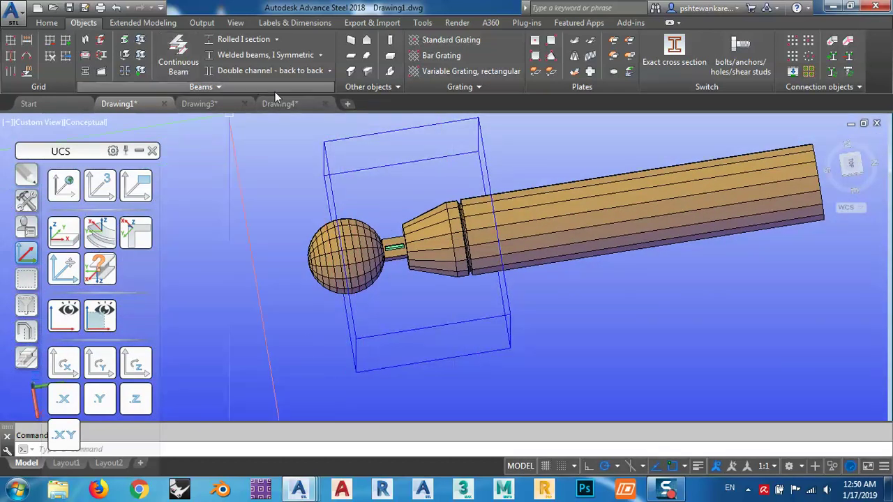
# Return to Drawing4 and cut a centred rectangular notch, 6 wide and 25 long, at the midpoint of the square bar's top face.
pyautogui.click(281, 103)
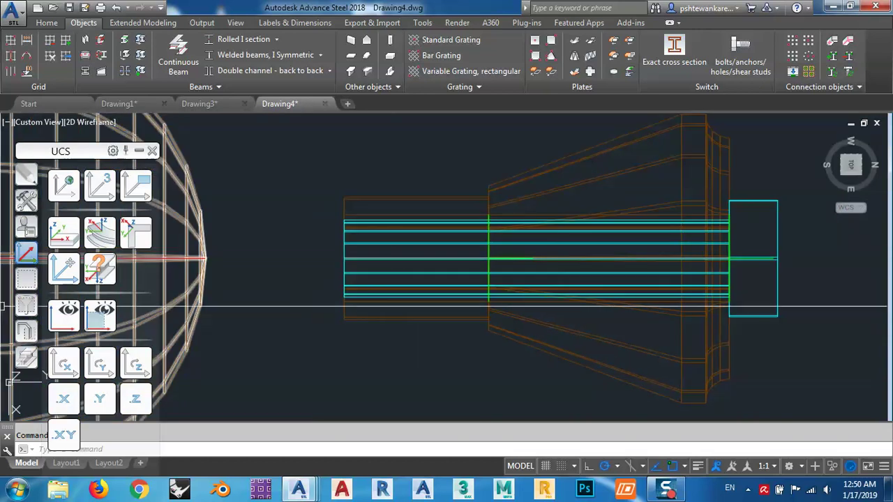
pyautogui.click(33, 359)
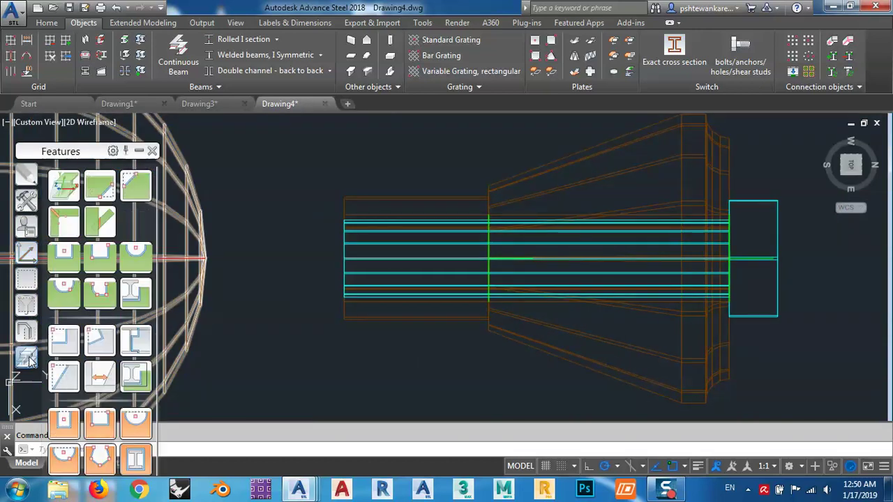
pyautogui.click(62, 257)
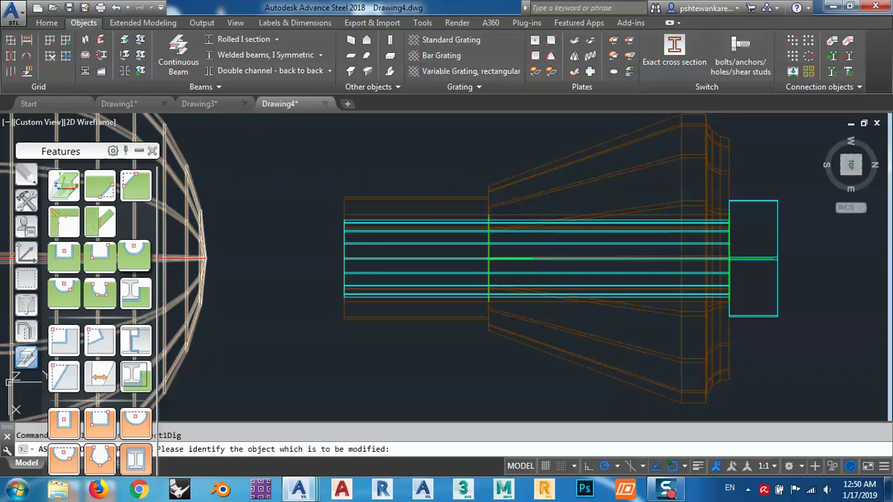
pyautogui.click(345, 198)
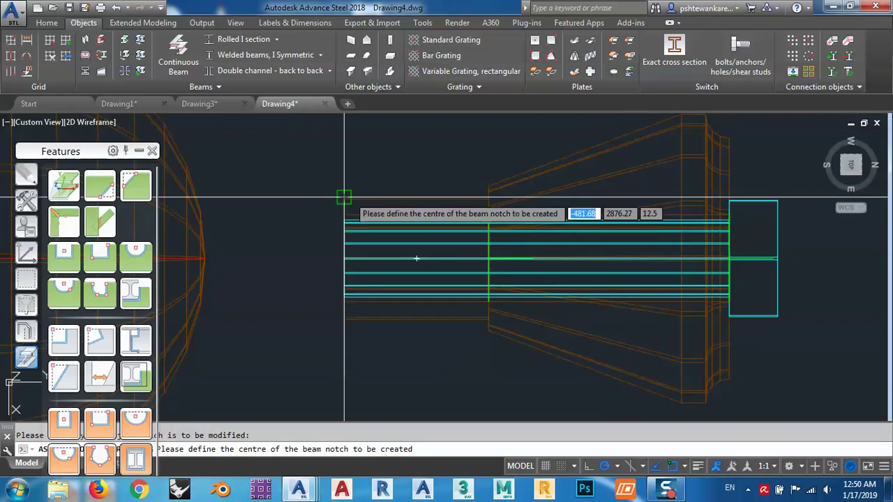
pyautogui.click(416, 258)
# Review the notch's shape, positioning and contour settings, and close its properties.
pyautogui.moveTo(314, 137); pyautogui.dragTo(213, 180)
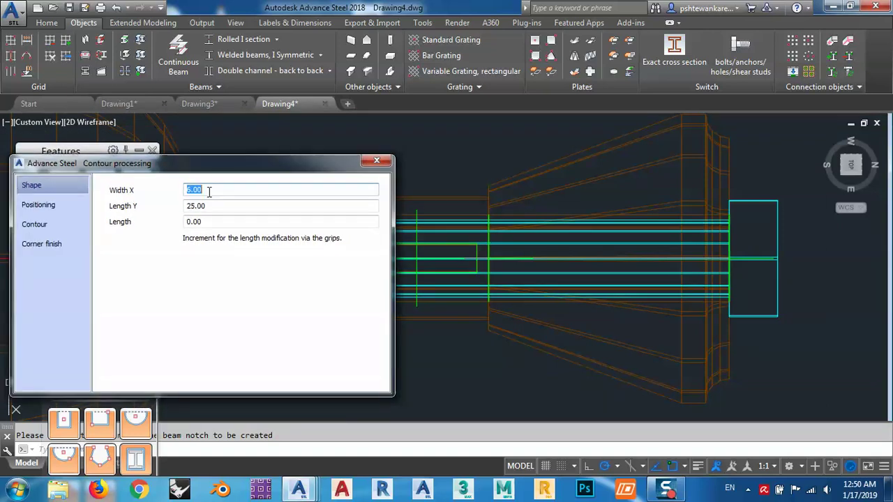
pyautogui.moveTo(235, 177); pyautogui.dragTo(173, 160)
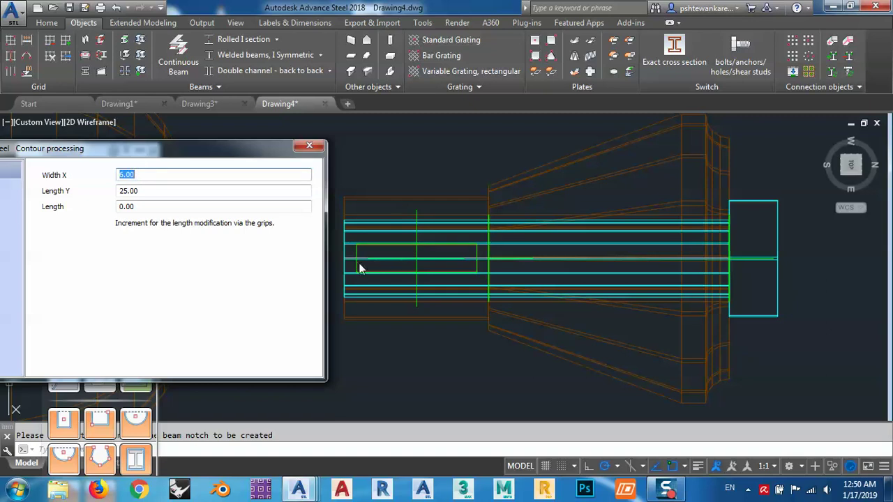
pyautogui.moveTo(275, 145); pyautogui.dragTo(415, 121)
pyautogui.click(147, 168)
pyautogui.click(133, 184)
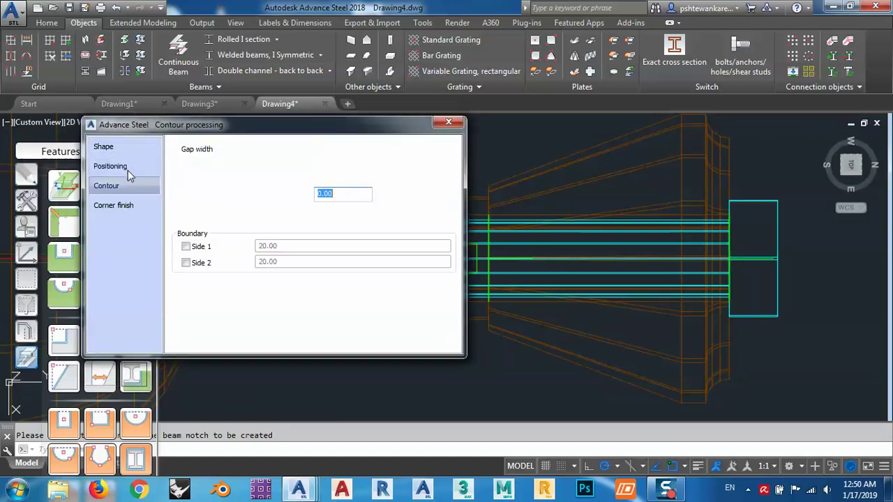
pyautogui.click(120, 147)
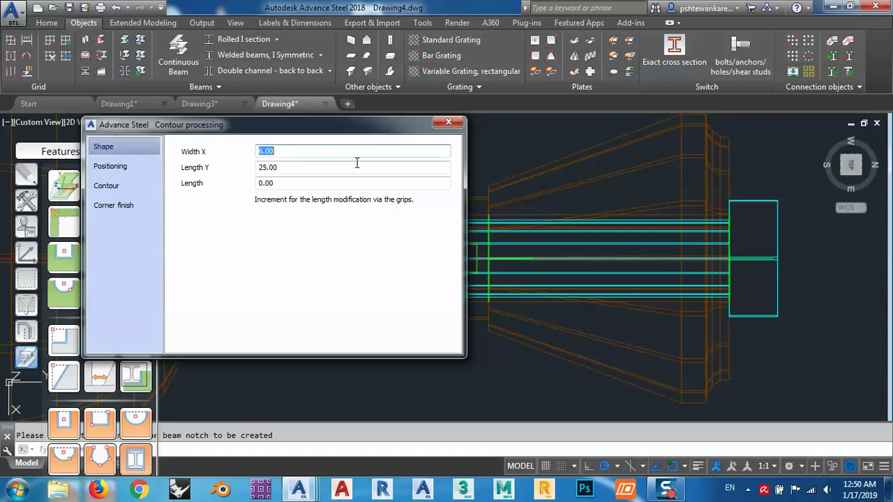
pyautogui.click(449, 123)
# Show the model in the Conceptual visual style and inspect the slot in the square bar with the bolt inside.
pyautogui.keyDown('shift'); pyautogui.moveTo(460, 341); pyautogui.dragTo(512, 298, button='middle'); pyautogui.keyUp('shift')
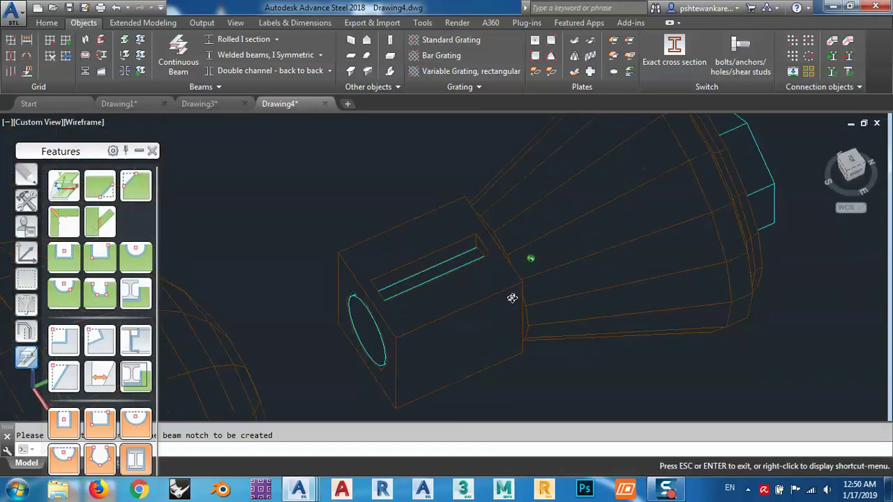
pyautogui.click(80, 123)
pyautogui.click(105, 168)
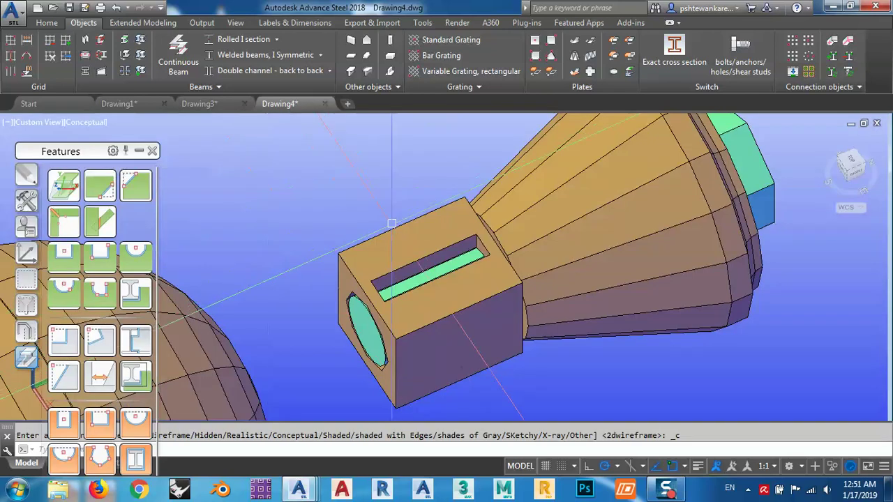
pyautogui.click(392, 228)
pyautogui.moveTo(431, 190); pyautogui.dragTo(485, 280, button='middle')
pyautogui.scroll(3, 485, 280)
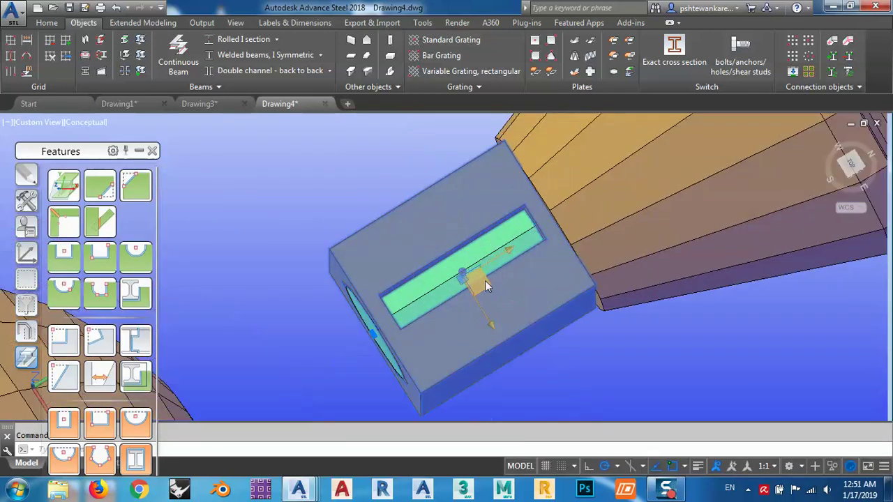
pyautogui.press('Escape')
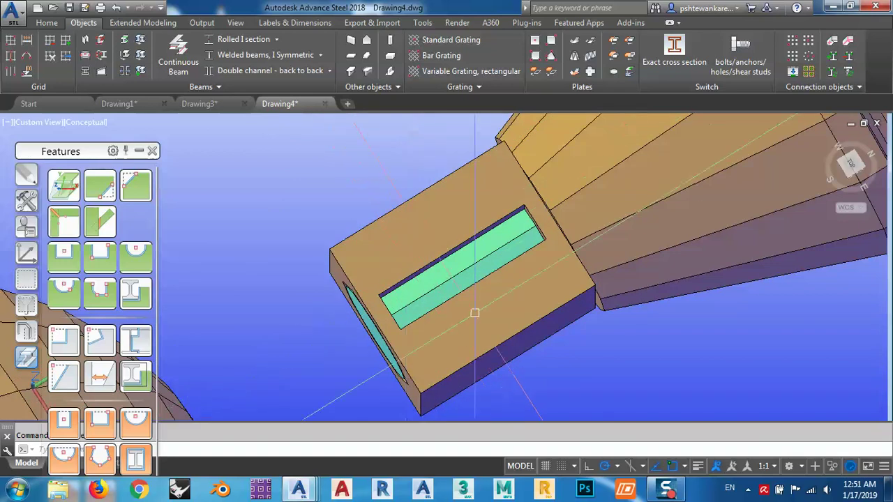
pyautogui.keyDown('shift'); pyautogui.moveTo(475, 313); pyautogui.dragTo(497, 278, button='middle'); pyautogui.keyUp('shift')
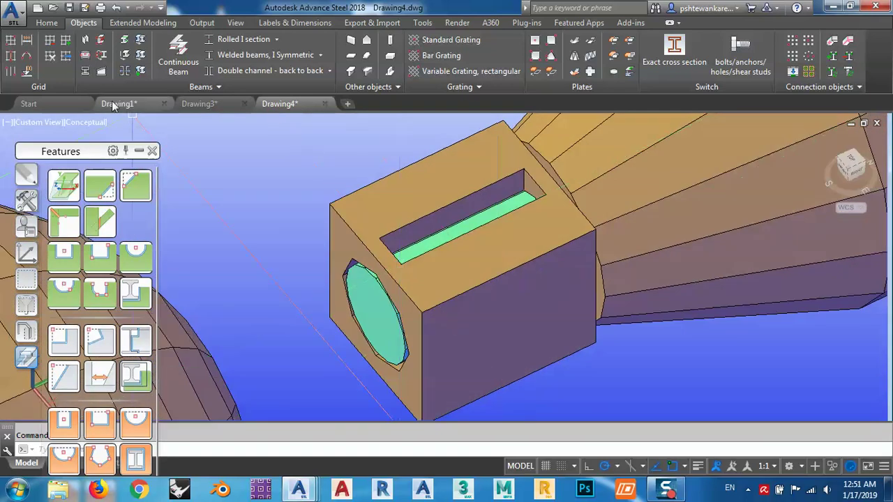
# Return to 2D Wireframe and set the slot's Width X to 4 in its contour properties.
pyautogui.click(92, 122)
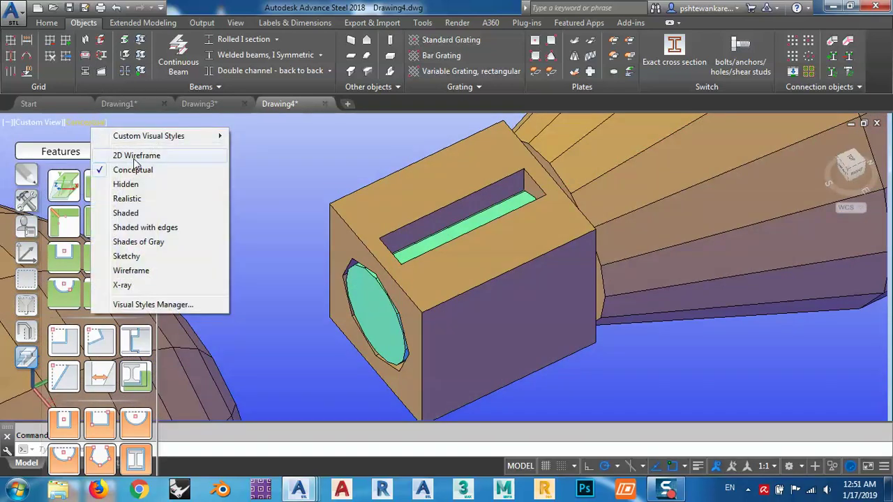
pyautogui.click(131, 153)
pyautogui.scroll(5, 481, 290)
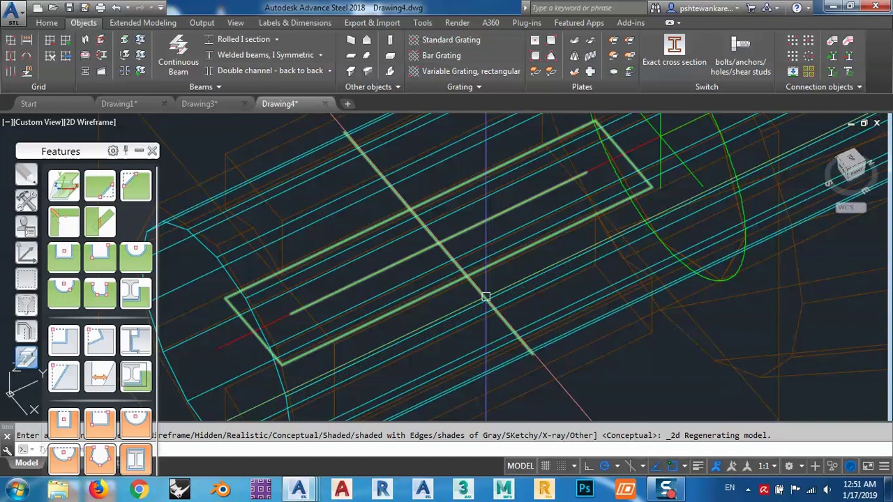
pyautogui.doubleClick(485, 296)
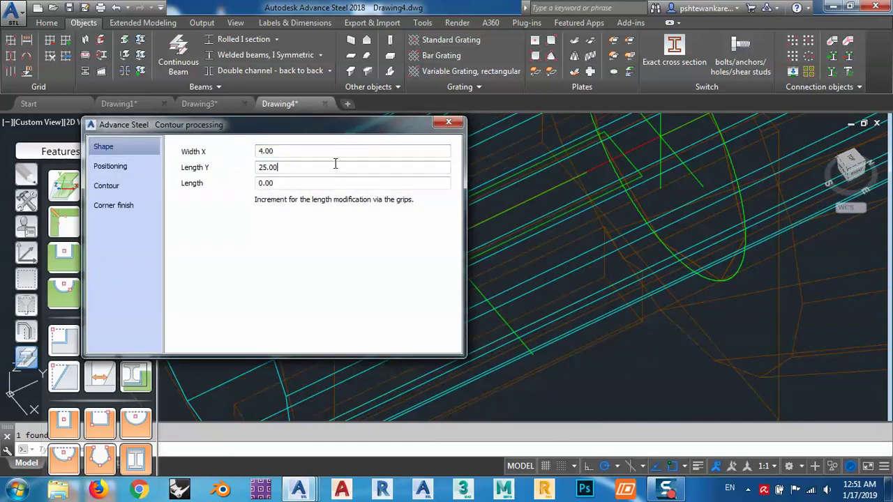
# Review the slot's positioning, contour gap and corner finish settings, and close its properties.
pyautogui.click(119, 167)
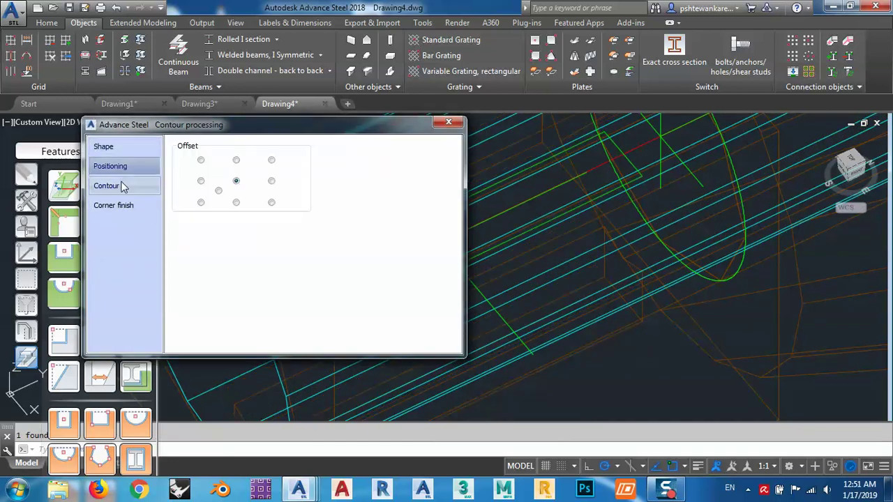
pyautogui.click(127, 187)
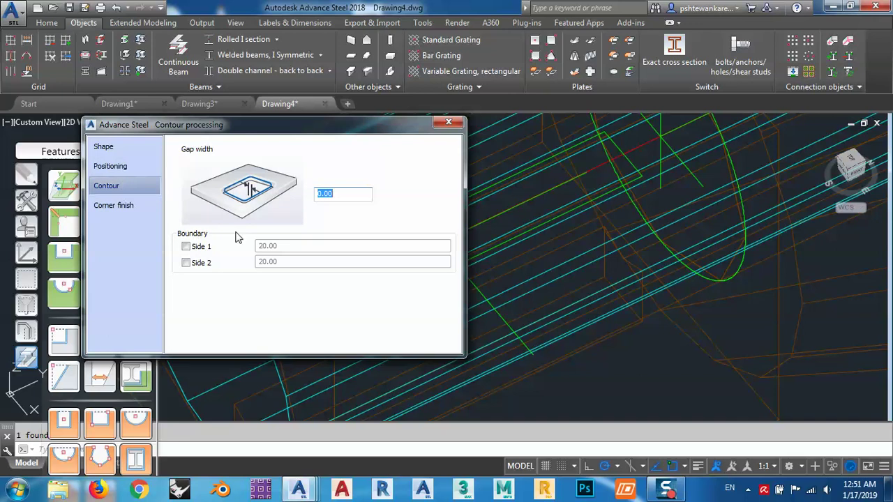
pyautogui.click(136, 204)
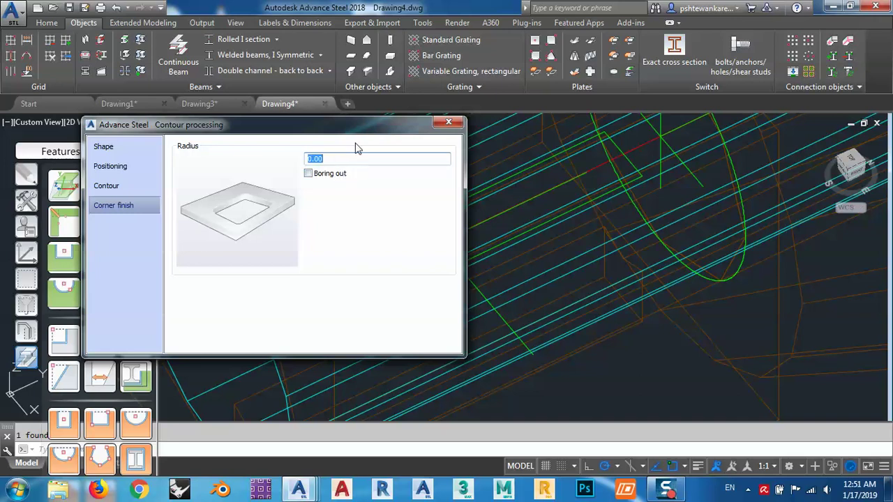
pyautogui.moveTo(345, 131); pyautogui.dragTo(218, 145)
pyautogui.click(314, 141)
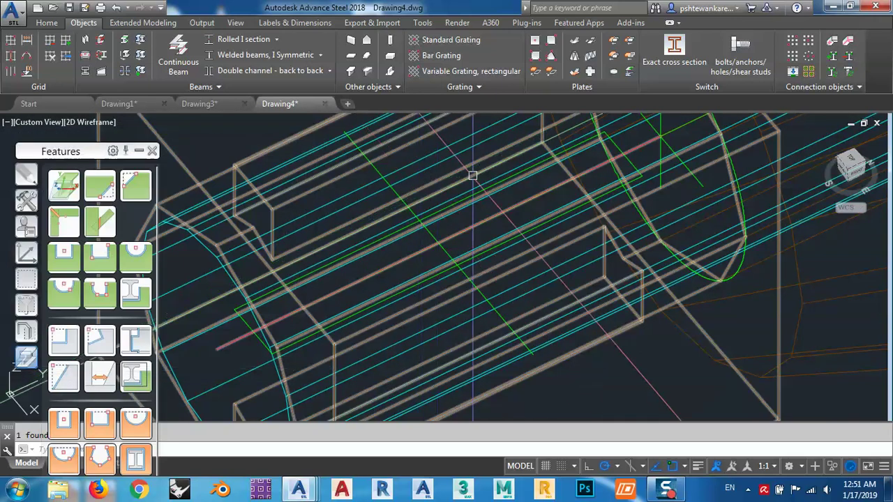
# Display the model in the Conceptual style and check the narrowed slot along with the whole sphere, bar and bolt assembly.
pyautogui.scroll(-5, 475, 177)
pyautogui.keyDown('shift'); pyautogui.moveTo(490, 230); pyautogui.dragTo(468, 301); pyautogui.keyUp('shift')
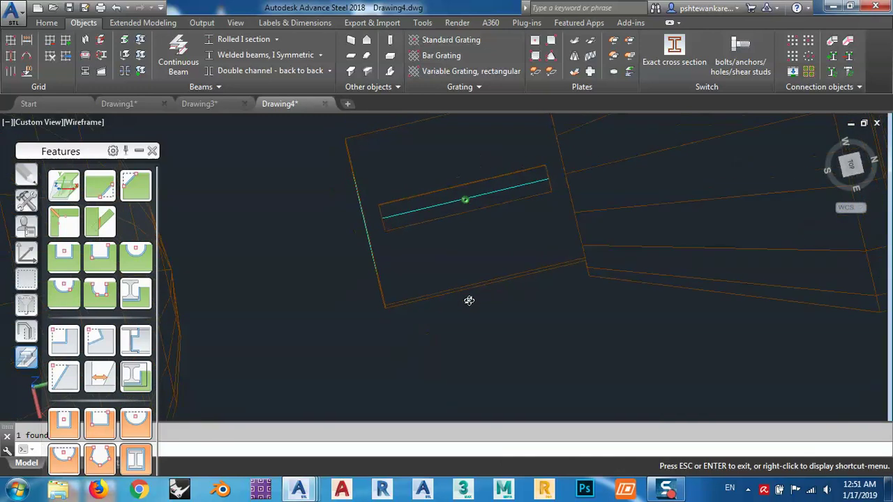
pyautogui.keyDown('shift'); pyautogui.moveTo(468, 301); pyautogui.dragTo(470, 304, button='middle'); pyautogui.keyUp('shift')
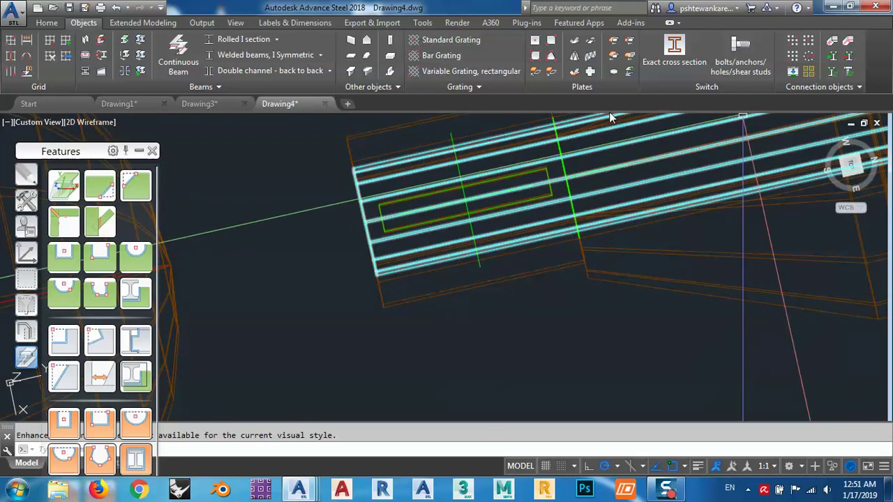
pyautogui.click(99, 123)
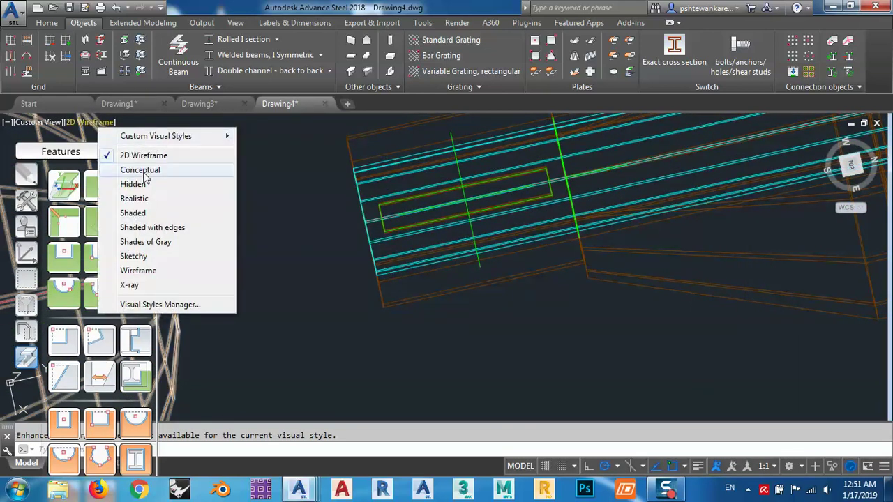
pyautogui.click(143, 170)
pyautogui.moveTo(551, 303)
pyautogui.keyDown('shift'); pyautogui.mouseDown(button='middle')
pyautogui.moveTo(530, 231)
pyautogui.moveTo(562, 221)
pyautogui.moveTo(524, 269)
pyautogui.moveTo(499, 283)
pyautogui.mouseUp(button='middle'); pyautogui.keyUp('shift')
pyautogui.scroll(-5, 562, 222)
pyautogui.scroll(-3, 497, 249)
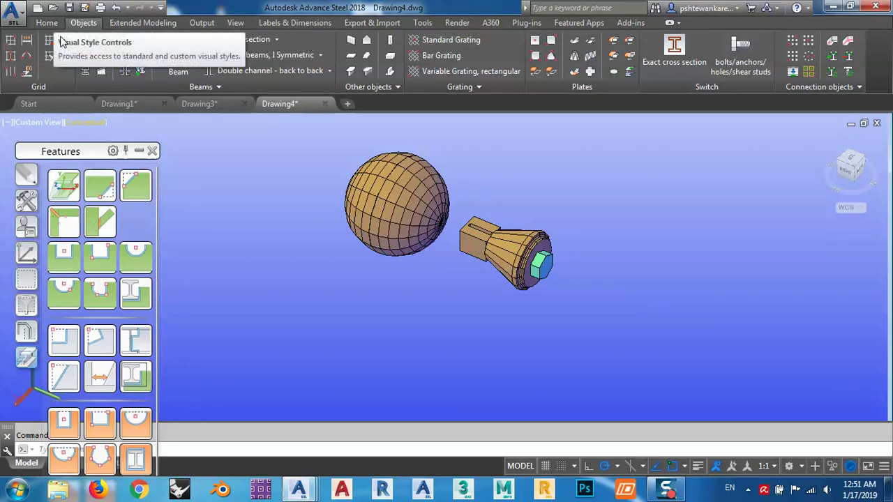
pyautogui.moveTo(614, 261); pyautogui.dragTo(538, 245, button='middle')
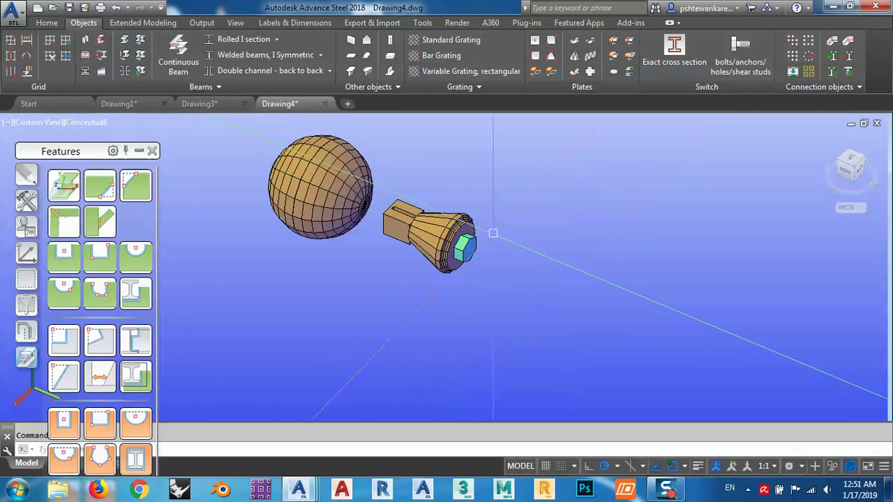
# Return to 2D Wireframe and place a circular hollow section 1000 long along the joint axis, starting at the bolt head's centre.
pyautogui.click(81, 121)
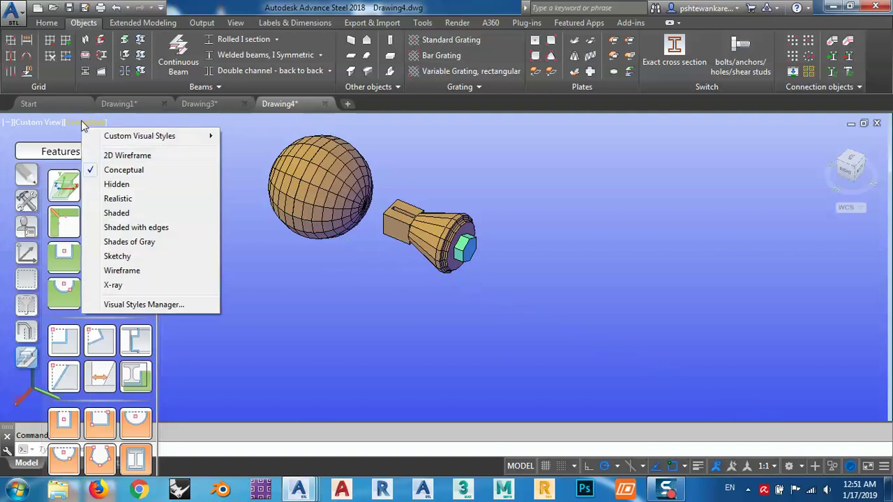
pyautogui.click(110, 154)
pyautogui.scroll(5, 468, 237)
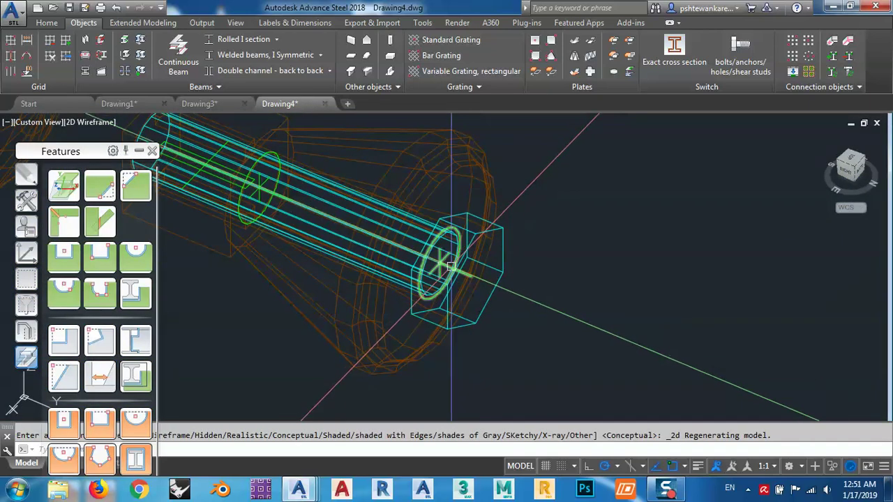
pyautogui.click(49, 25)
pyautogui.click(214, 71)
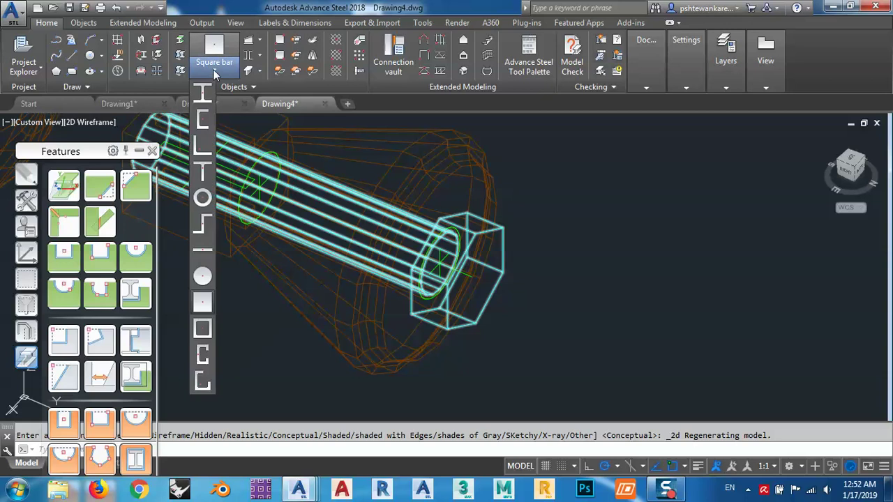
pyautogui.click(202, 199)
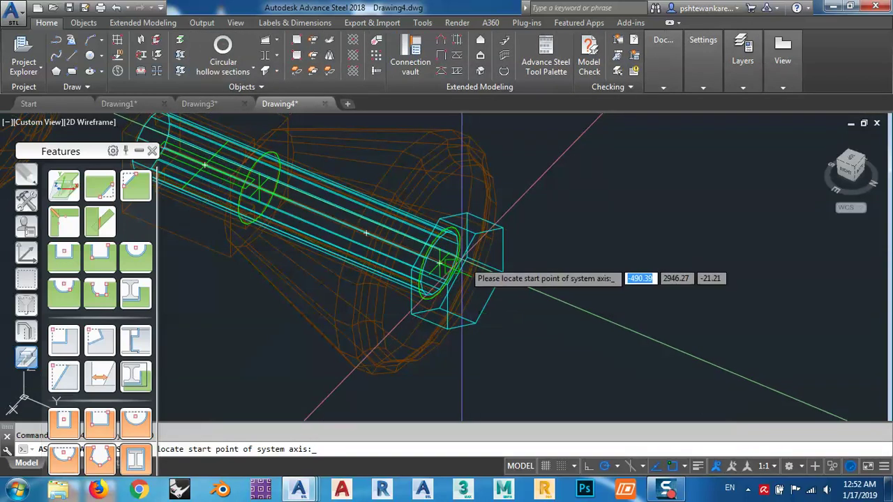
pyautogui.click(440, 264)
pyautogui.scroll(-5, 562, 299)
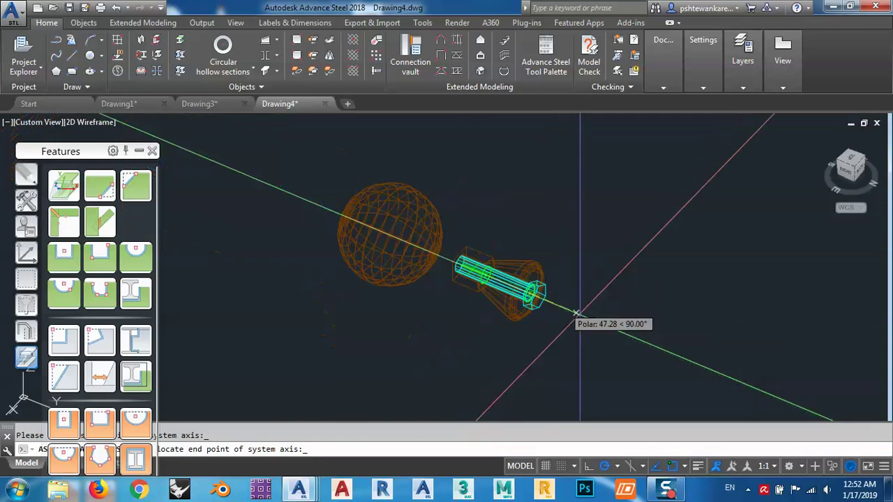
pyautogui.moveTo(649, 349); pyautogui.dragTo(524, 282, button='middle')
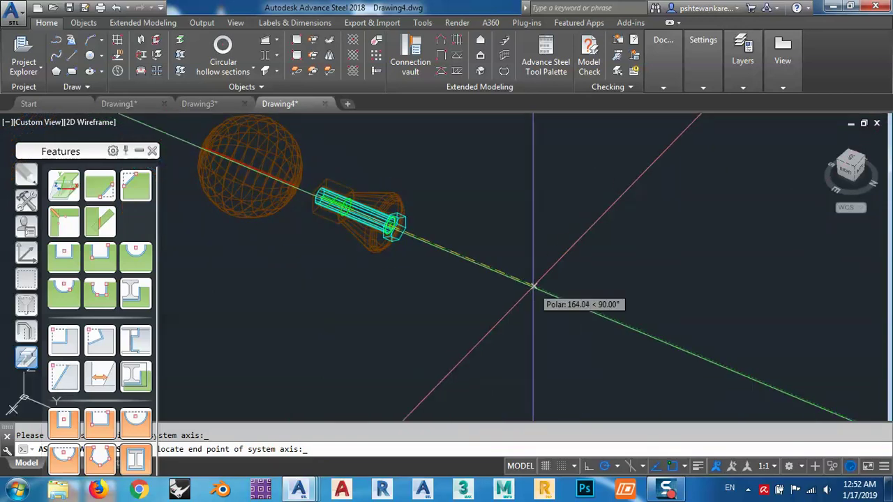
pyautogui.press('Return')
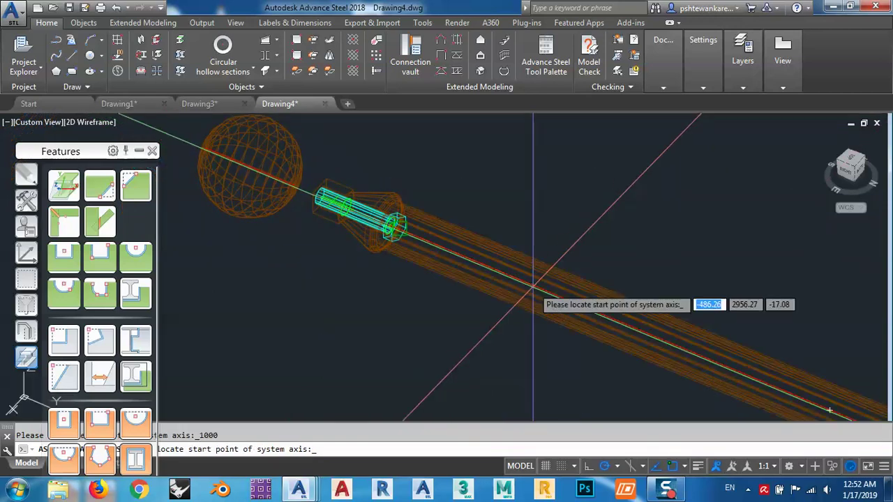
pyautogui.press('Escape')
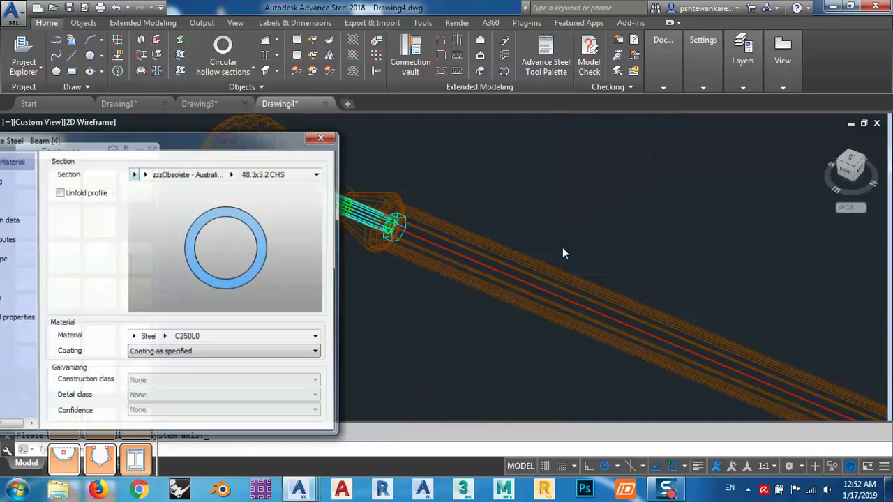
# Try the 101.6x4.0 CHS section on the tube.
pyautogui.click(231, 173)
pyautogui.scroll(-4, 258, 321)
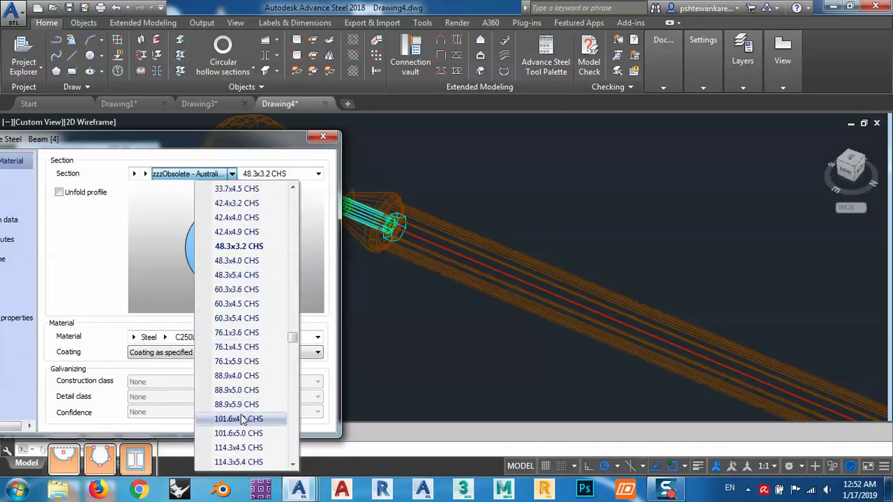
pyautogui.click(242, 418)
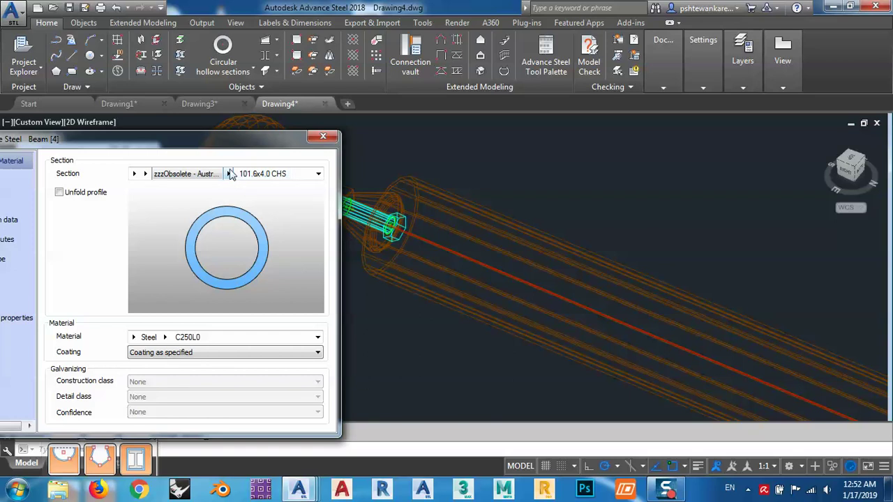
# Set the tube's section to 60.3x3.6 CHS and close its properties.
pyautogui.moveTo(226, 141); pyautogui.dragTo(190, 128)
pyautogui.click(190, 161)
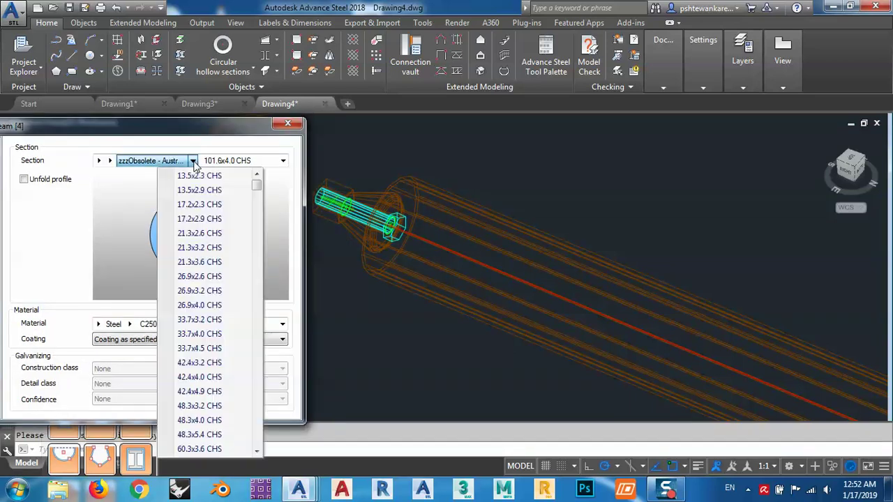
pyautogui.click(194, 320)
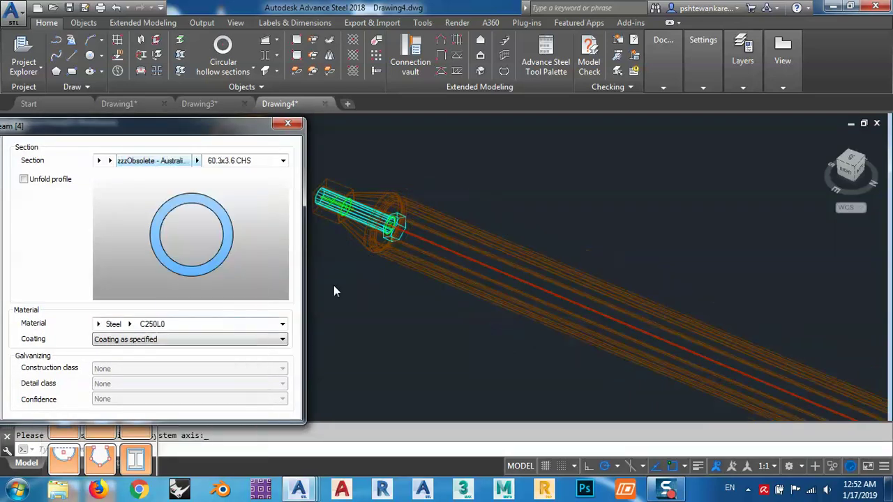
pyautogui.click(286, 125)
# Show the model in the Conceptual style and inspect the junction between the tapered end and the tube.
pyautogui.click(94, 122)
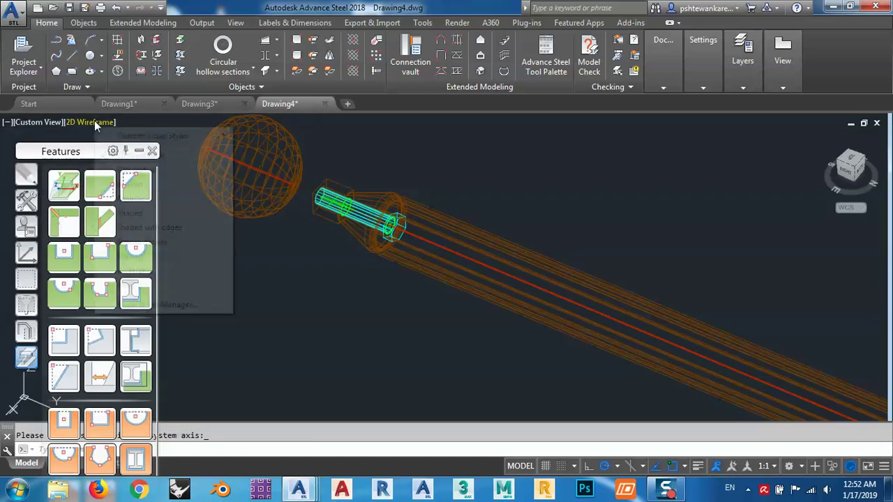
pyautogui.click(138, 174)
pyautogui.scroll(4, 413, 199)
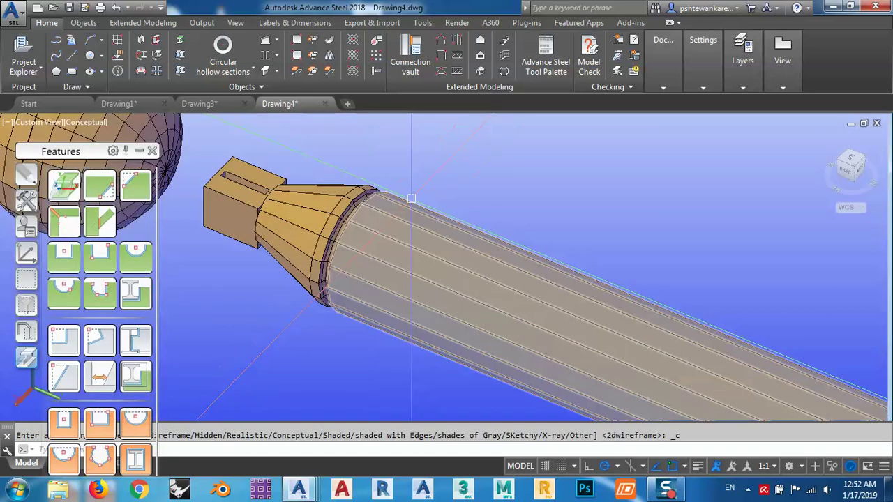
pyautogui.keyDown('shift'); pyautogui.moveTo(412, 198); pyautogui.dragTo(442, 219, button='middle'); pyautogui.keyUp('shift')
pyautogui.keyDown('shift'); pyautogui.moveTo(361, 228); pyautogui.dragTo(508, 255, button='middle'); pyautogui.keyUp('shift')
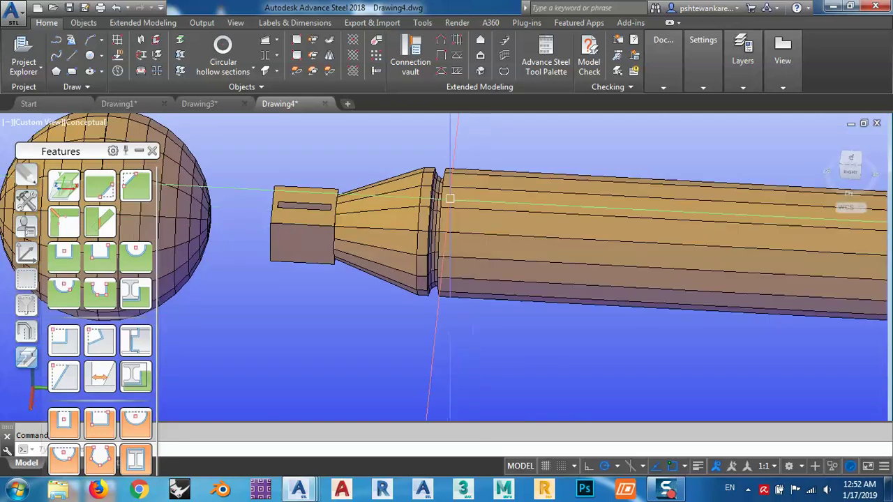
pyautogui.scroll(4, 436, 194)
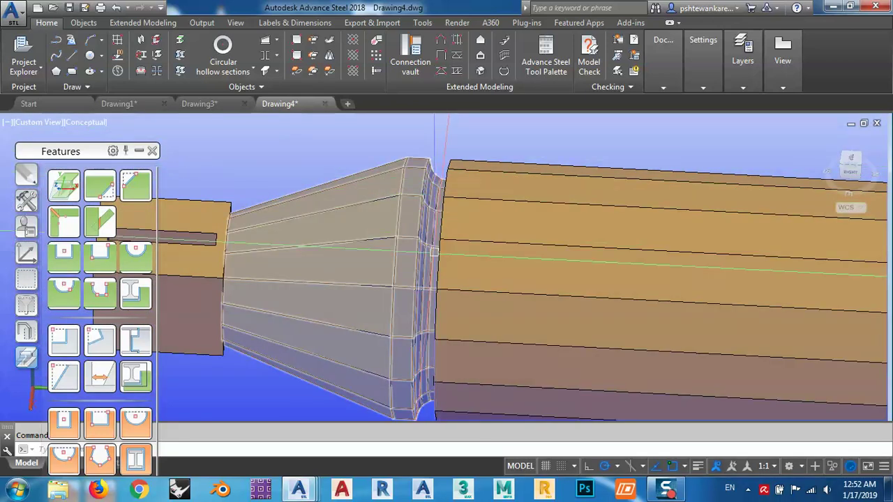
pyautogui.scroll(-3, 434, 176)
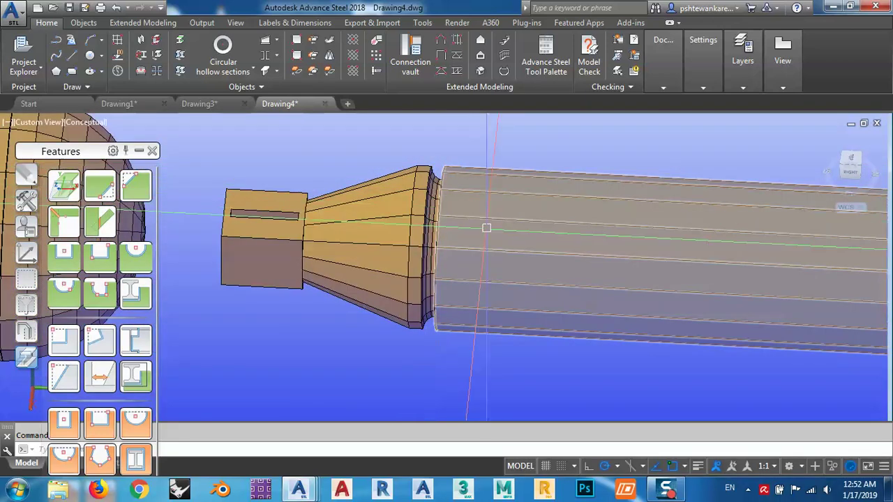
pyautogui.scroll(-3, 450, 230)
pyautogui.keyDown('shift'); pyautogui.moveTo(455, 237); pyautogui.dragTo(492, 240, button='middle'); pyautogui.keyUp('shift')
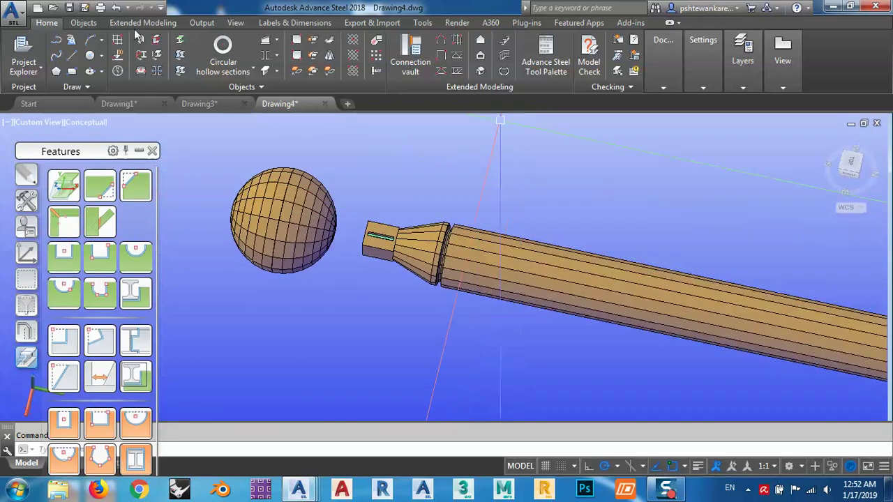
# Add a shop weld point at the junction of the tapered end and the tube, and close its properties.
pyautogui.click(96, 25)
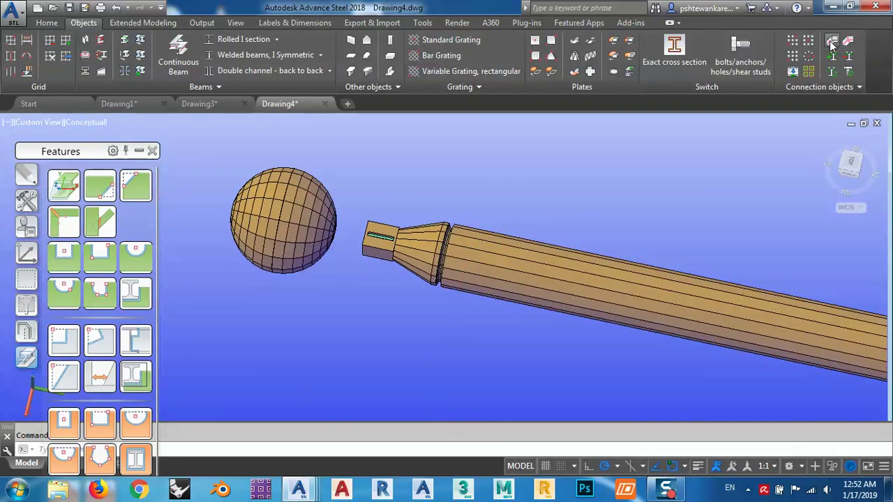
pyautogui.click(832, 43)
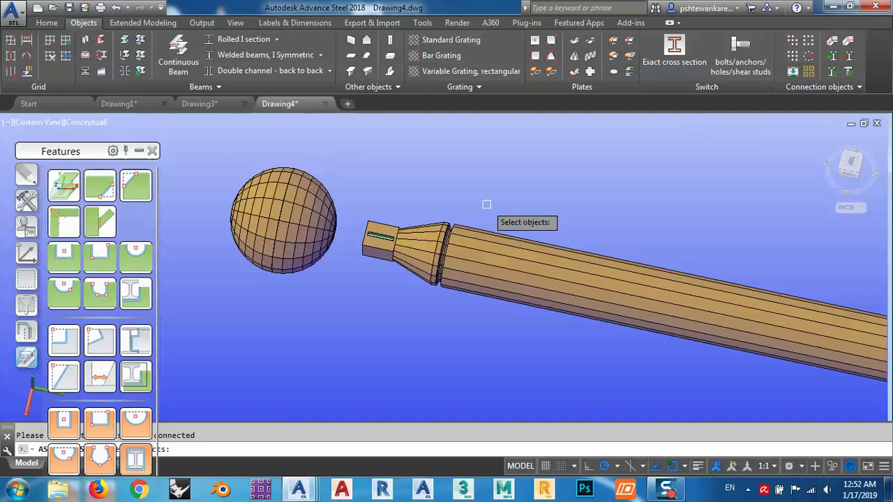
pyautogui.click(479, 226)
pyautogui.press('Return')
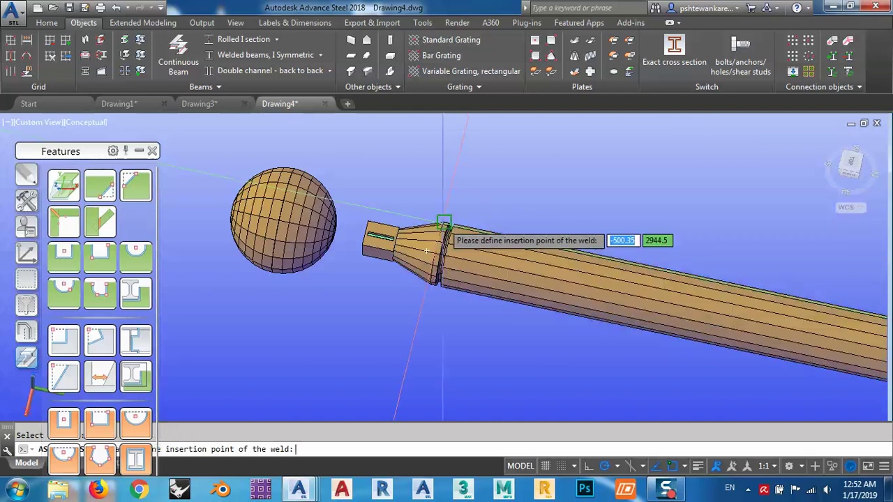
pyautogui.scroll(4, 446, 230)
pyautogui.click(449, 236)
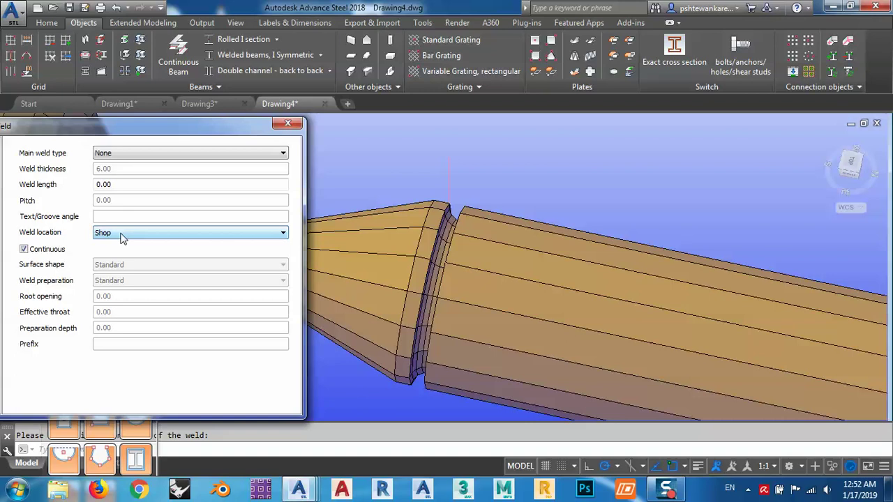
pyautogui.click(288, 124)
# Examine the welded tube from several angles, along with the gap between the sphere and the slotted square bar.
pyautogui.scroll(-5, 522, 237)
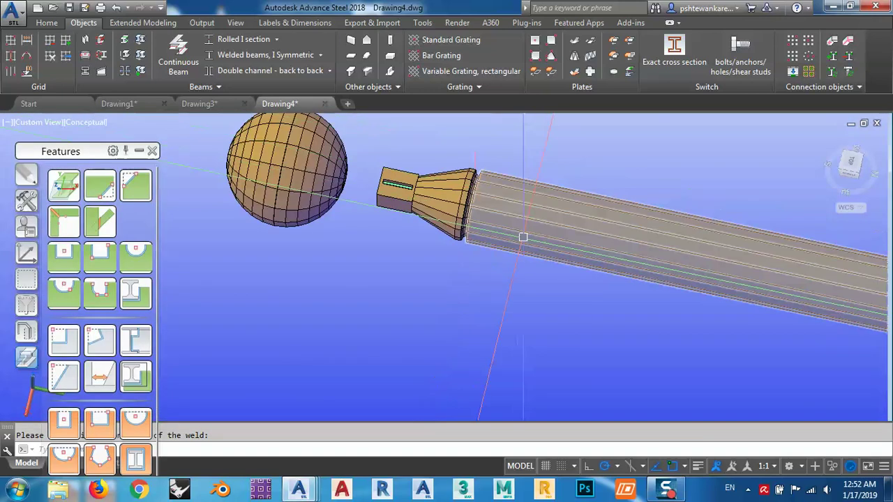
pyautogui.keyDown('shift'); pyautogui.moveTo(521, 237); pyautogui.dragTo(567, 174, button='middle'); pyautogui.keyUp('shift')
pyautogui.keyDown('shift'); pyautogui.moveTo(417, 191); pyautogui.dragTo(384, 247, button='middle'); pyautogui.keyUp('shift')
pyautogui.moveTo(578, 243); pyautogui.dragTo(383, 253, button='middle')
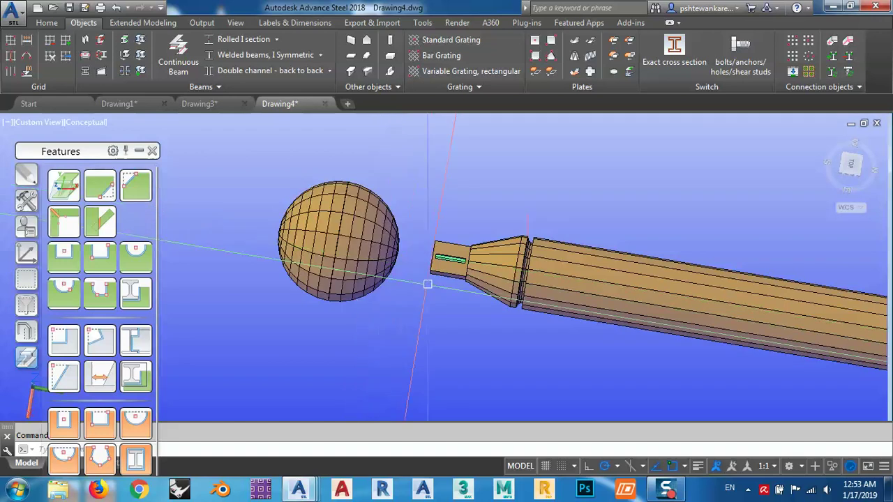
pyautogui.keyDown('shift'); pyautogui.moveTo(427, 285); pyautogui.dragTo(455, 253, button='middle'); pyautogui.keyUp('shift')
pyautogui.scroll(5, 454, 245)
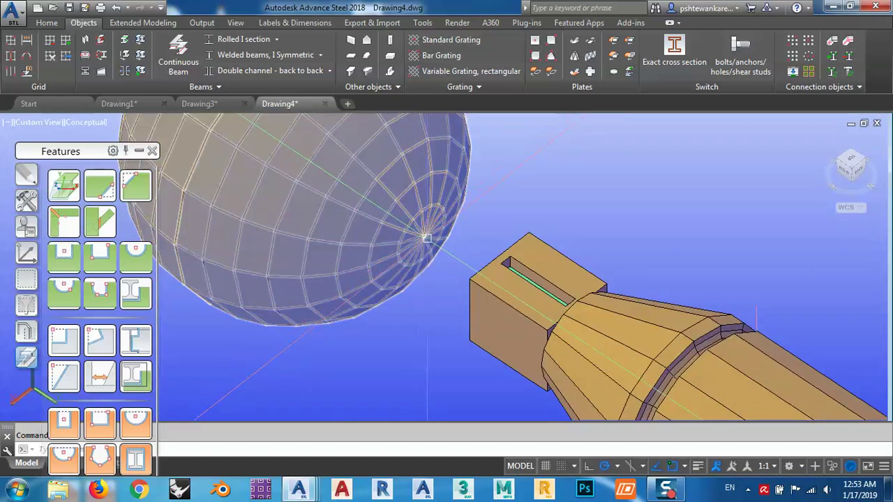
pyautogui.scroll(-3, 427, 239)
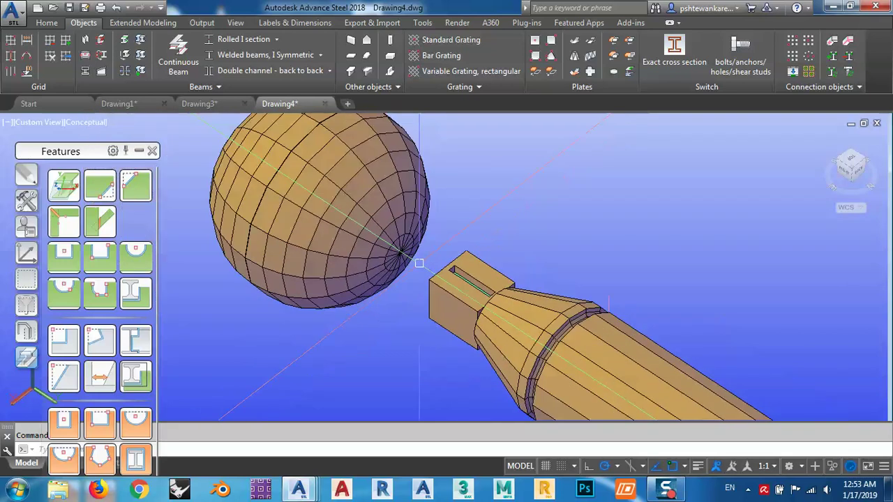
pyautogui.keyDown('shift'); pyautogui.moveTo(418, 263); pyautogui.dragTo(438, 302, button='middle'); pyautogui.keyUp('shift')
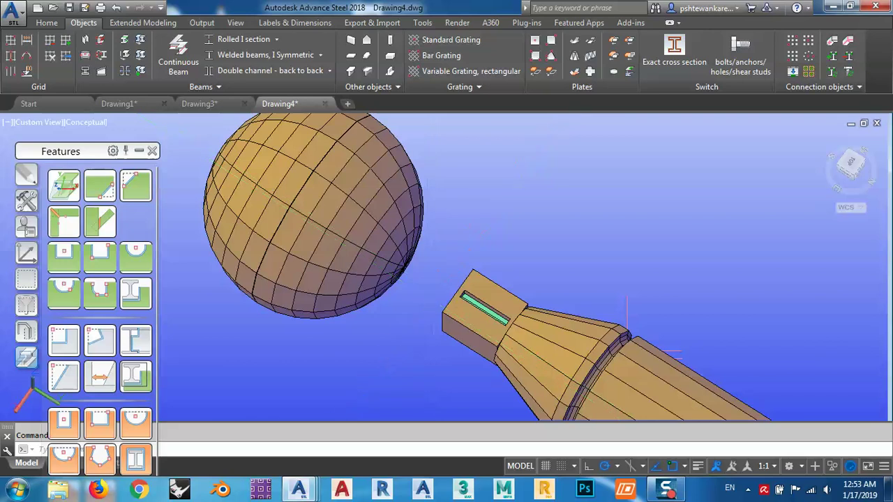
pyautogui.keyDown('shift'); pyautogui.moveTo(438, 302); pyautogui.dragTo(437, 291, button='middle'); pyautogui.keyUp('shift')
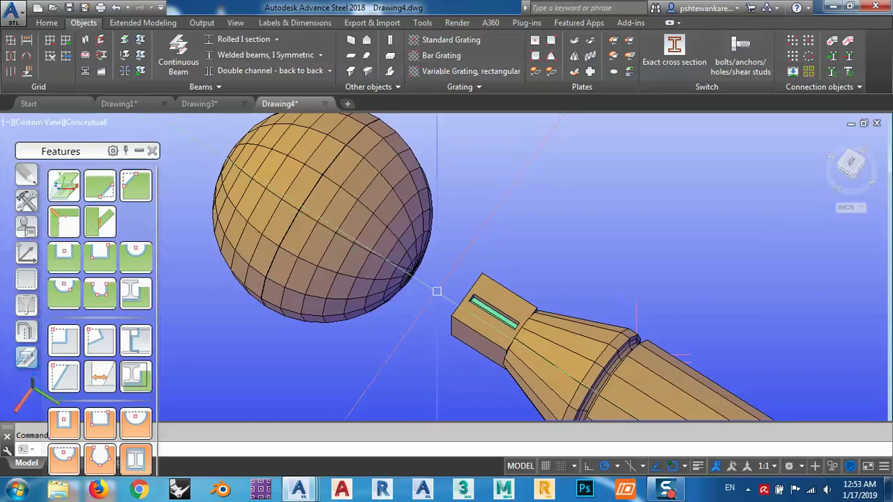
# Switch to the Back view and align the UCS with that view.
pyautogui.click(862, 171)
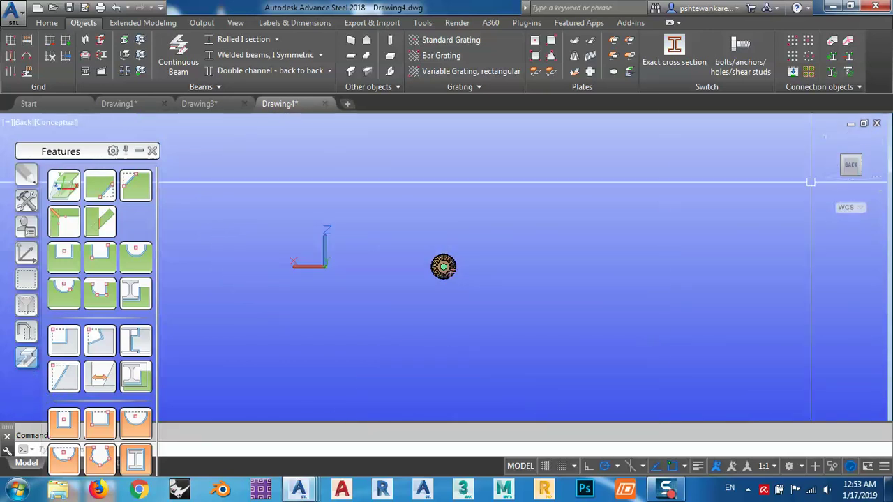
pyautogui.write('u')
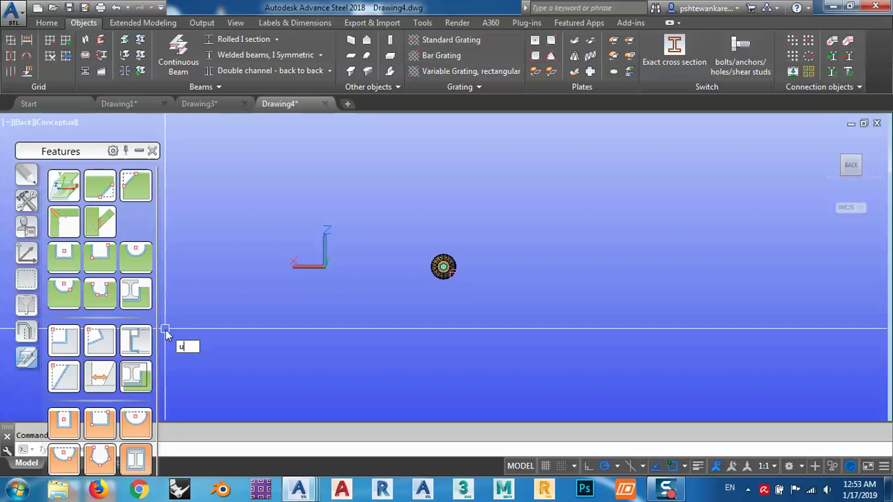
pyautogui.write('cs')
pyautogui.press('Return')
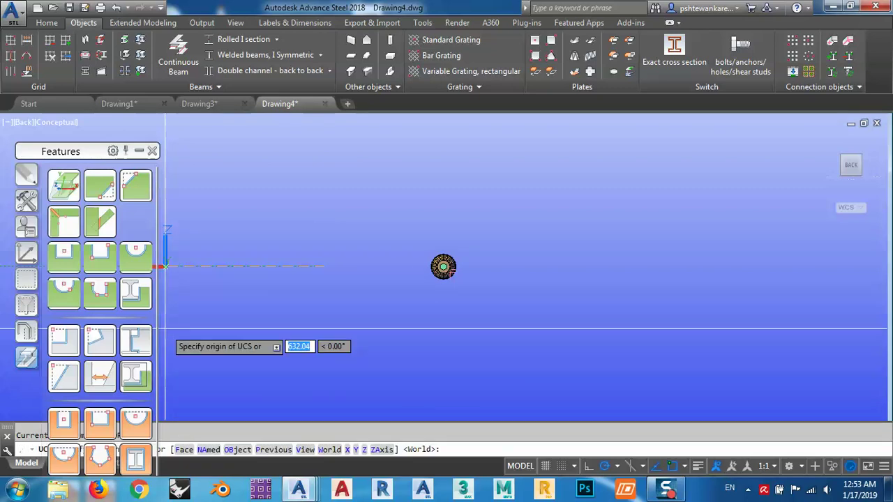
pyautogui.press('Escape')
# Switch the connection object mode from bolts to holes, with the sphere and square bar in close view.
pyautogui.keyDown('shift'); pyautogui.moveTo(378, 295); pyautogui.dragTo(399, 240, button='middle'); pyautogui.keyUp('shift')
pyautogui.scroll(5, 375, 214)
pyautogui.scroll(4, 381, 225)
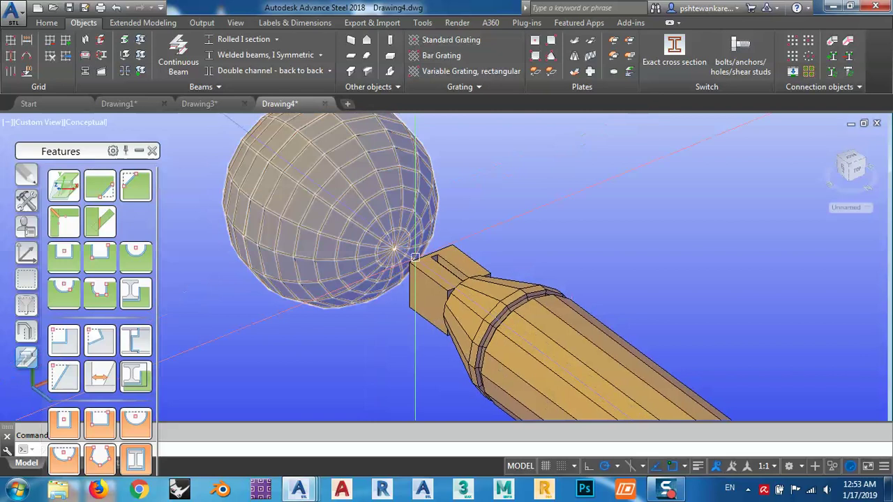
pyautogui.click(745, 57)
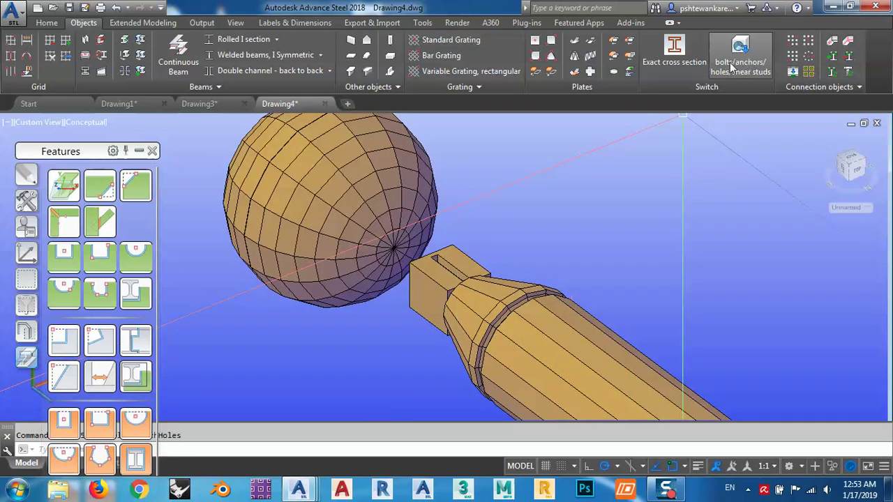
# Try to place a round hole pattern on the sphere's pole facing the square bar, and close its properties.
pyautogui.click(793, 63)
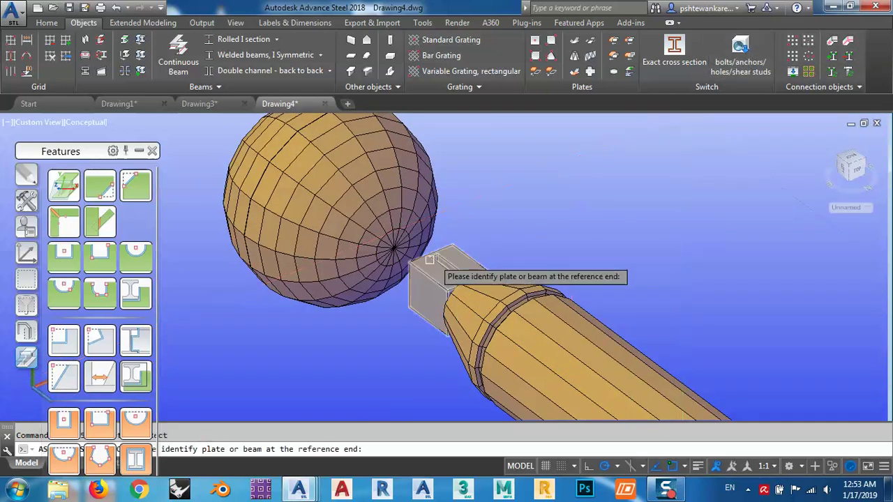
pyautogui.click(381, 220)
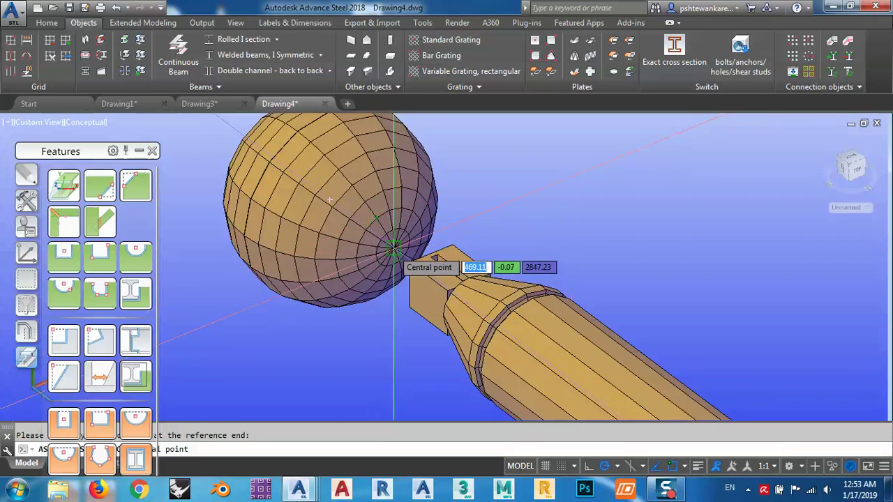
pyautogui.click(372, 293)
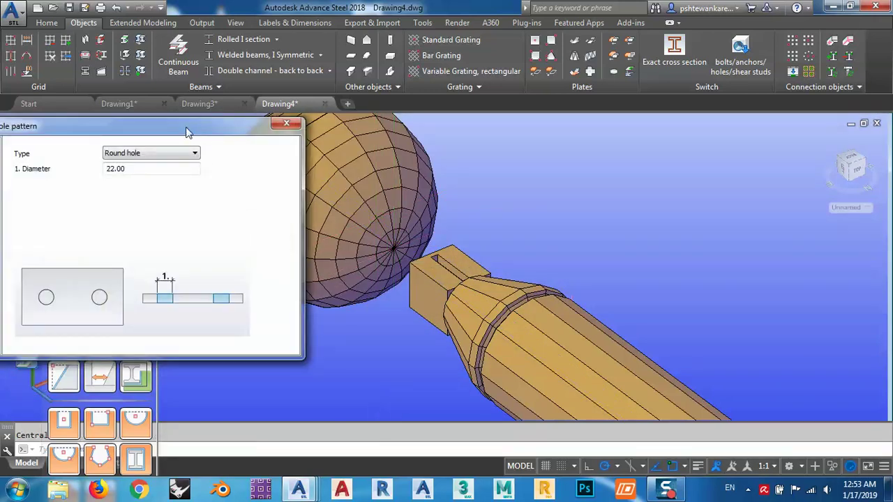
pyautogui.moveTo(187, 133); pyautogui.dragTo(174, 97)
pyautogui.moveTo(431, 225); pyautogui.dragTo(572, 266, button='middle')
pyautogui.keyDown('shift'); pyautogui.moveTo(553, 297); pyautogui.dragTo(615, 190, button='middle'); pyautogui.keyUp('shift')
pyautogui.scroll(-6, 499, 268)
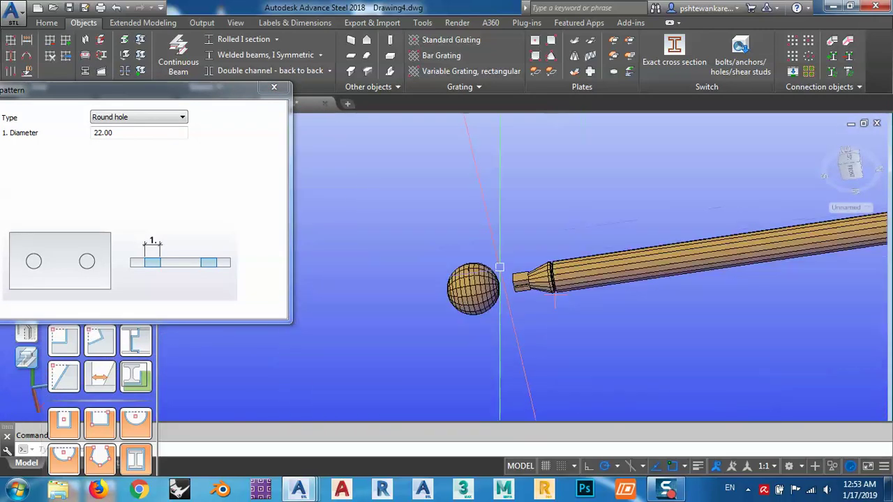
pyautogui.keyDown('shift'); pyautogui.moveTo(499, 267); pyautogui.dragTo(260, 198, button='middle'); pyautogui.keyUp('shift')
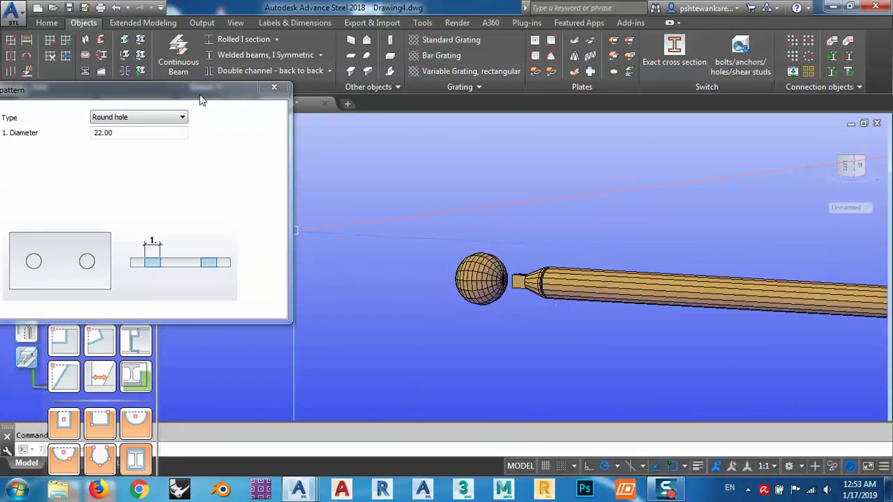
pyautogui.moveTo(201, 100); pyautogui.dragTo(246, 258)
pyautogui.click(327, 246)
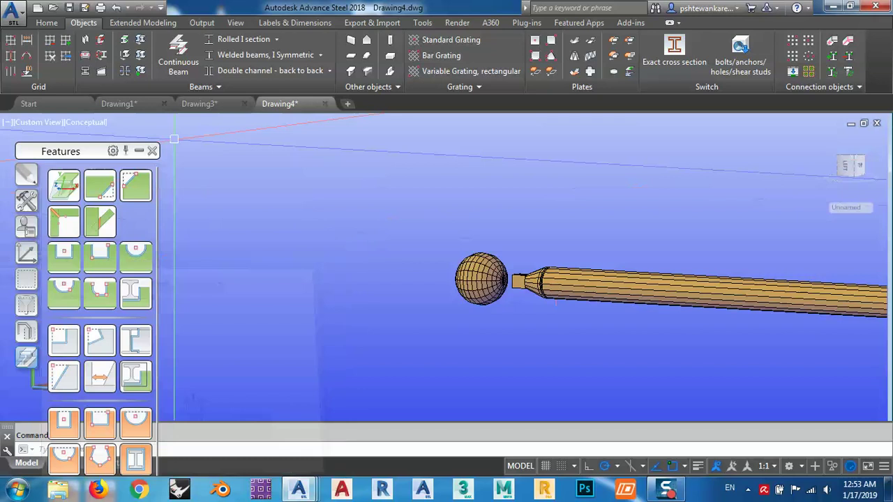
# Show the model in 2D Wireframe and locate the misplaced hole pattern away from the sphere.
pyautogui.click(87, 122)
pyautogui.click(117, 155)
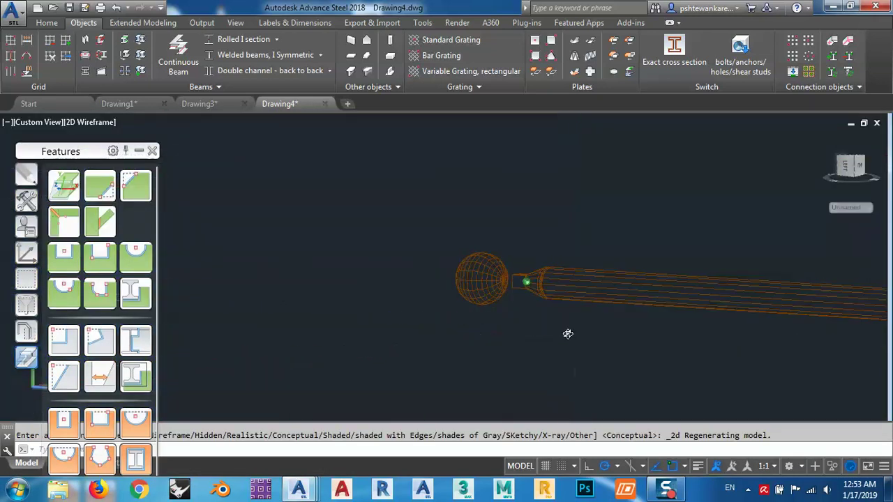
pyautogui.keyDown('shift'); pyautogui.moveTo(568, 333); pyautogui.dragTo(537, 264, button='middle'); pyautogui.keyUp('shift')
pyautogui.scroll(-4, 570, 218)
pyautogui.scroll(3, 462, 212)
pyautogui.keyDown('shift'); pyautogui.moveTo(462, 212); pyautogui.dragTo(380, 245, button='middle'); pyautogui.keyUp('shift')
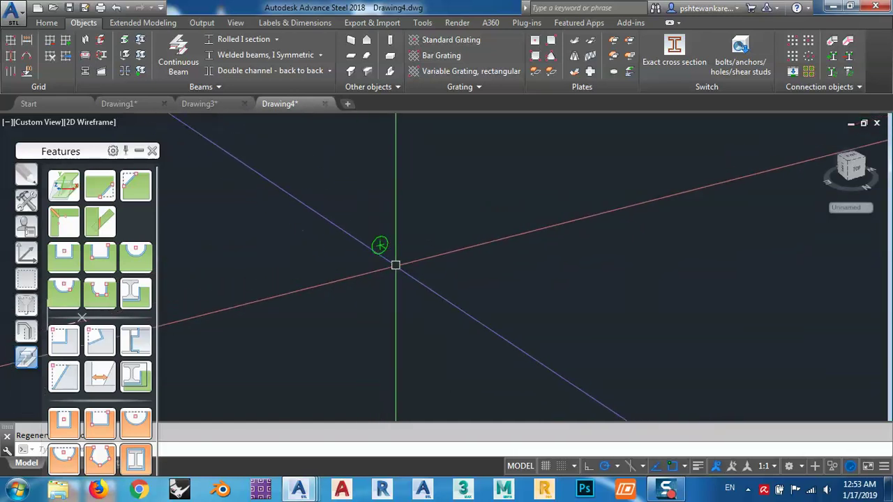
pyautogui.scroll(-6, 361, 187)
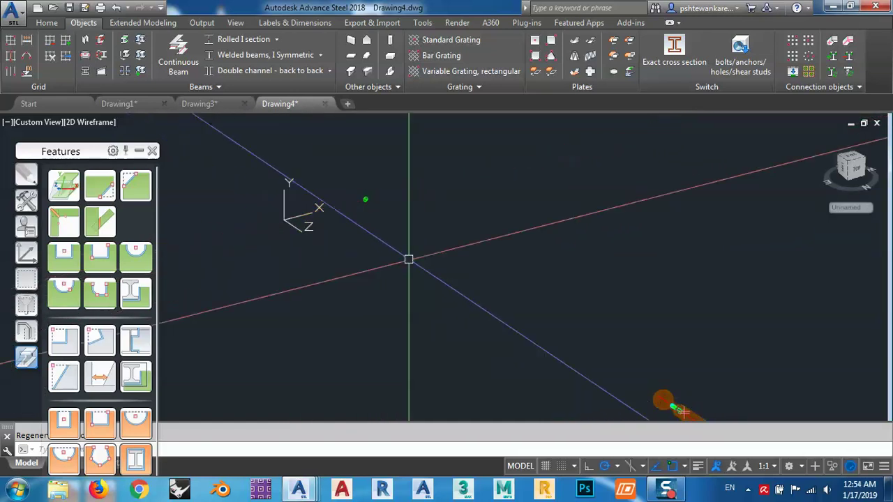
pyautogui.scroll(6, 365, 193)
# Try to move the misplaced hole pattern onto the element at the joint.
pyautogui.click(367, 195)
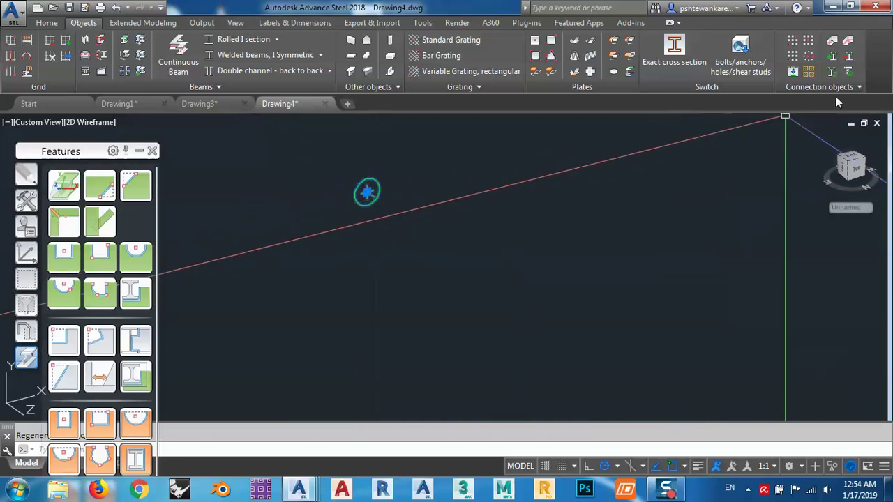
pyautogui.click(792, 73)
pyautogui.scroll(-5, 504, 224)
pyautogui.scroll(6, 576, 245)
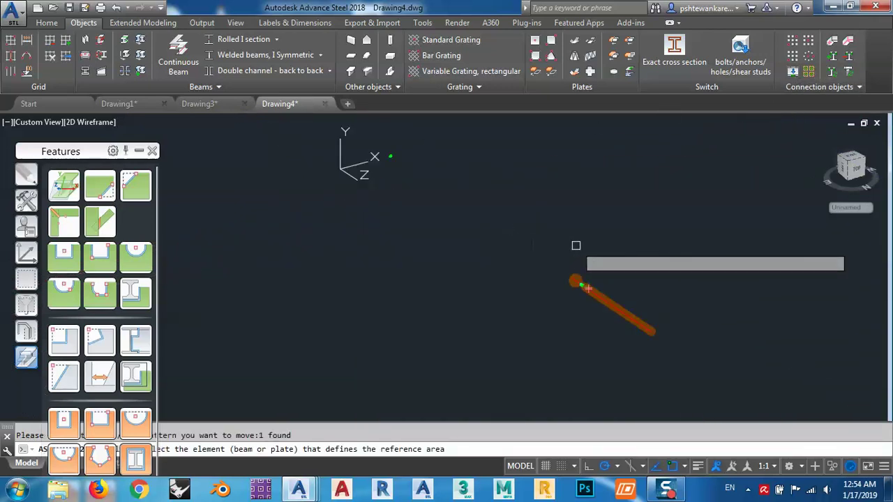
pyautogui.click(592, 341)
pyautogui.scroll(6, 593, 341)
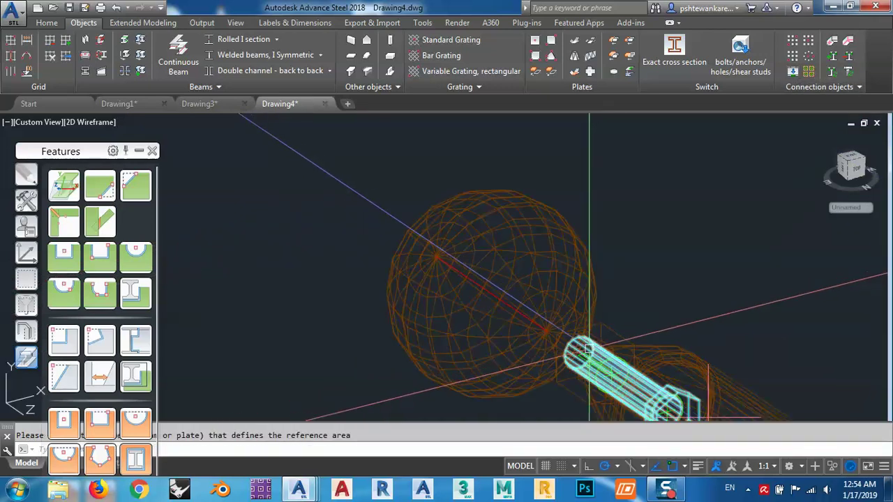
pyautogui.keyDown('shift'); pyautogui.moveTo(560, 382); pyautogui.dragTo(590, 361, button='middle'); pyautogui.keyUp('shift')
# Delete the misplaced hole pattern lying away from the joint.
pyautogui.scroll(-12, 557, 259)
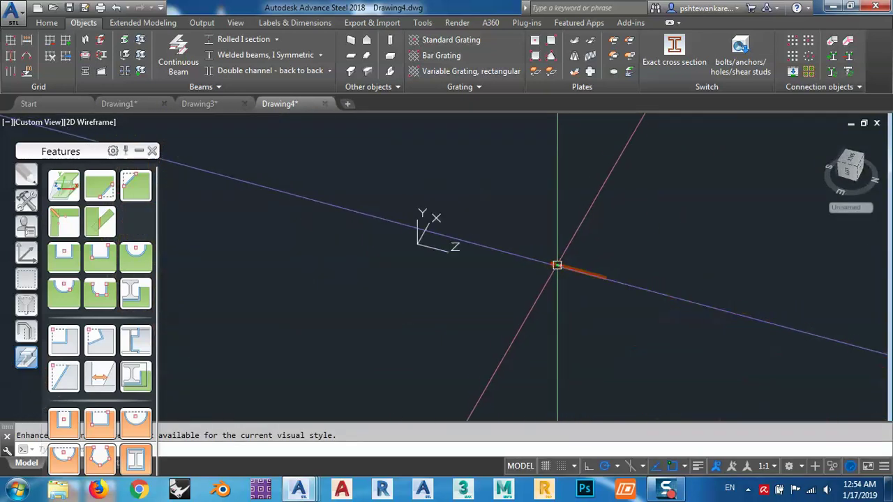
pyautogui.scroll(-3, 447, 237)
pyautogui.click(395, 235)
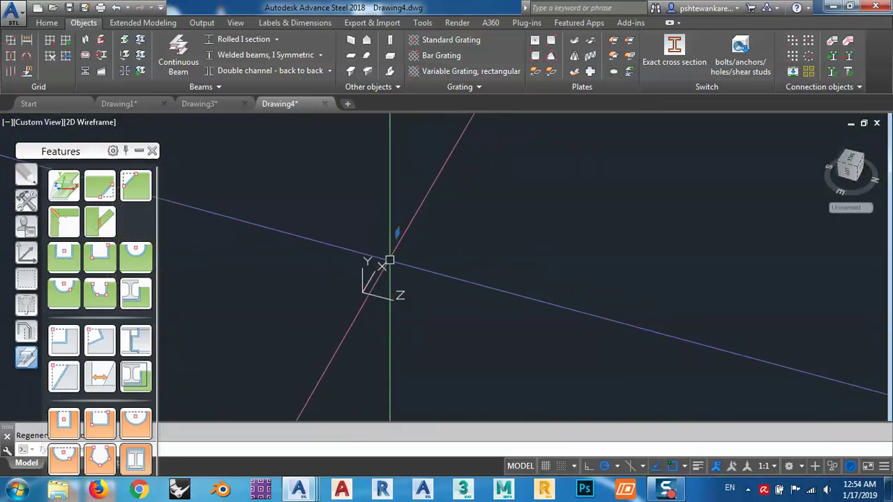
pyautogui.press('Delete')
# Move the UCS origin to the end of the sphere's axis that faces the square bar.
pyautogui.moveTo(590, 281); pyautogui.dragTo(410, 231, button='middle')
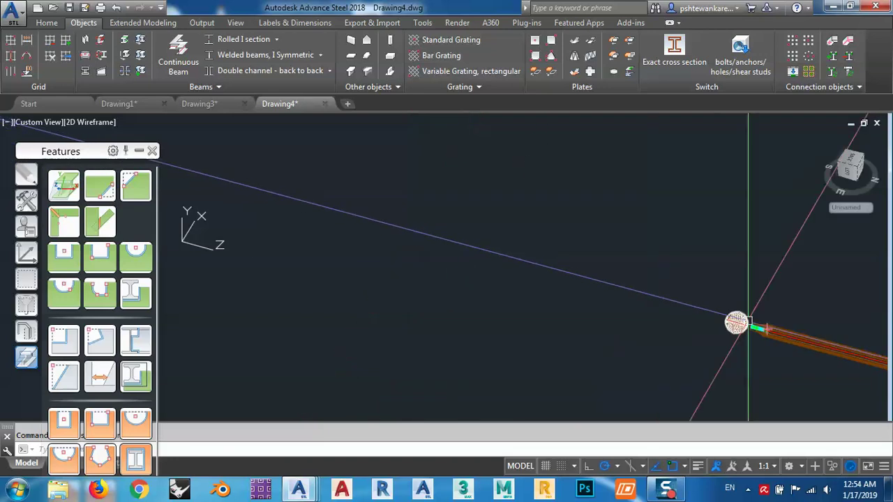
pyautogui.moveTo(815, 285); pyautogui.dragTo(697, 288, button='middle')
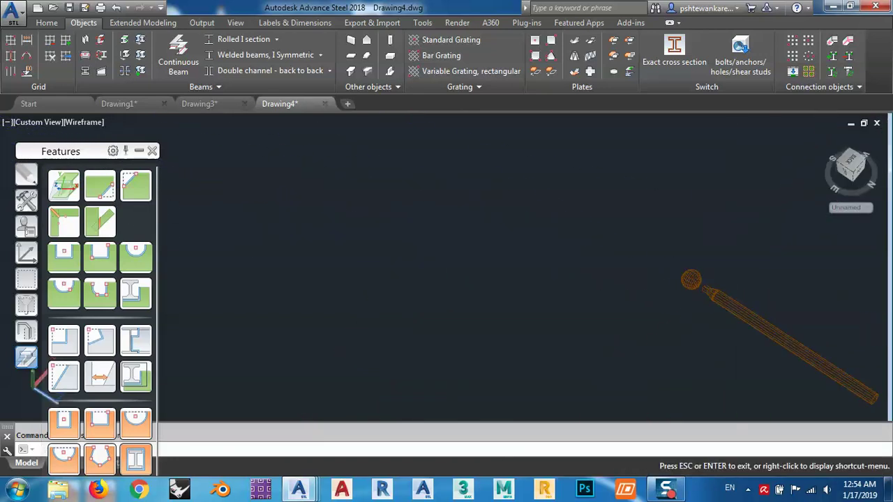
pyautogui.scroll(7, 697, 287)
pyautogui.moveTo(655, 269); pyautogui.dragTo(528, 260, button='middle')
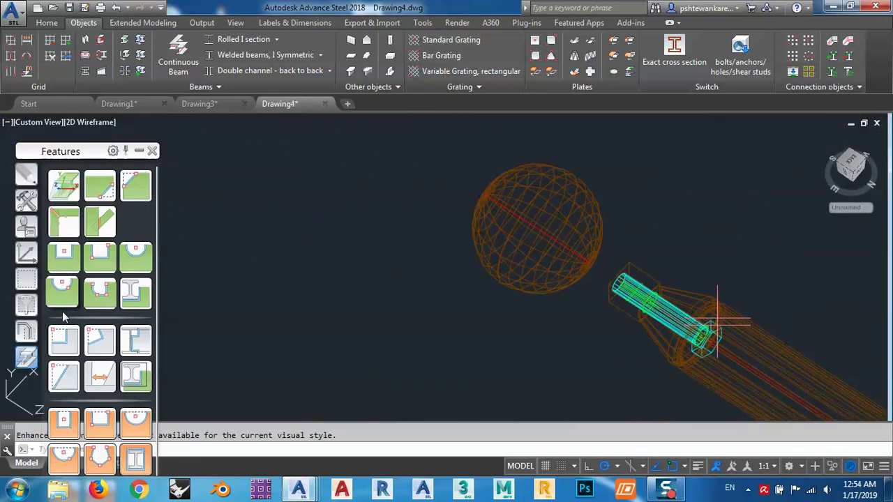
pyautogui.click(26, 256)
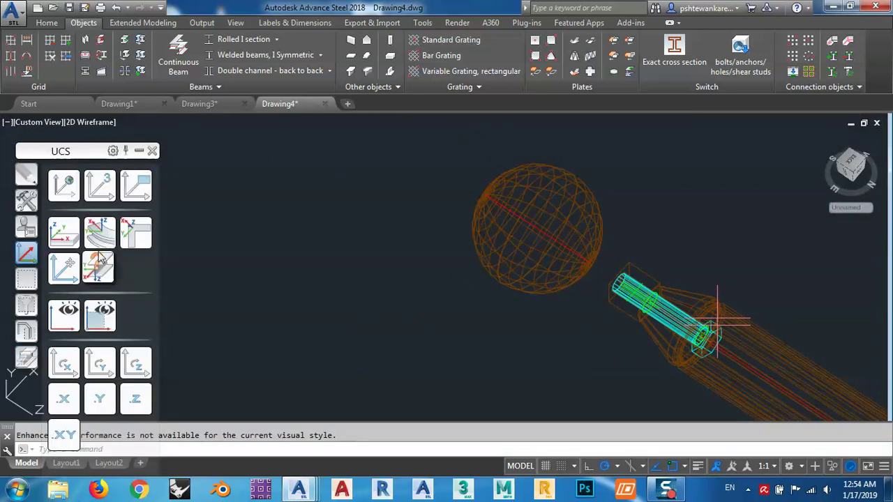
pyautogui.click(62, 237)
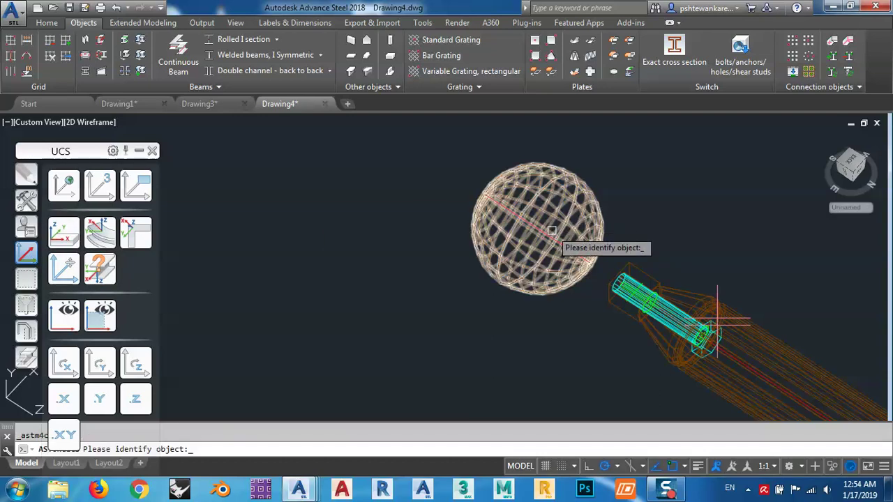
pyautogui.click(64, 268)
pyautogui.scroll(6, 593, 258)
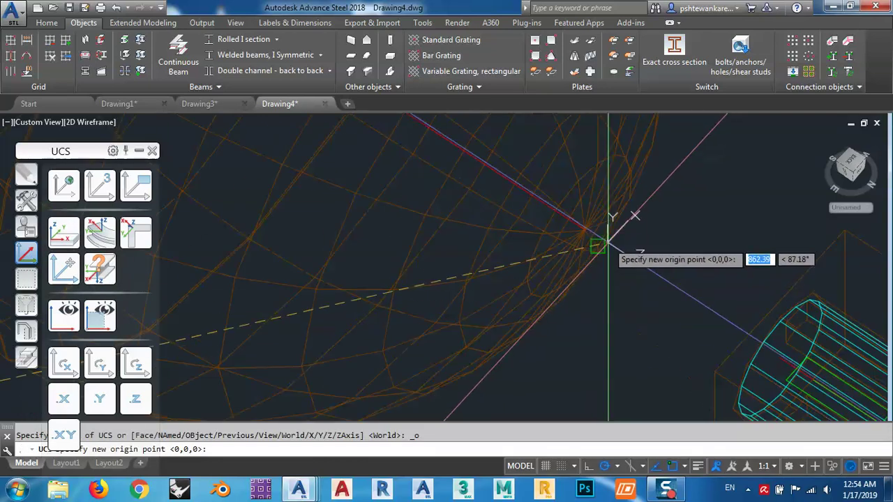
pyautogui.scroll(4, 609, 246)
pyautogui.click(574, 229)
pyautogui.scroll(-6, 418, 314)
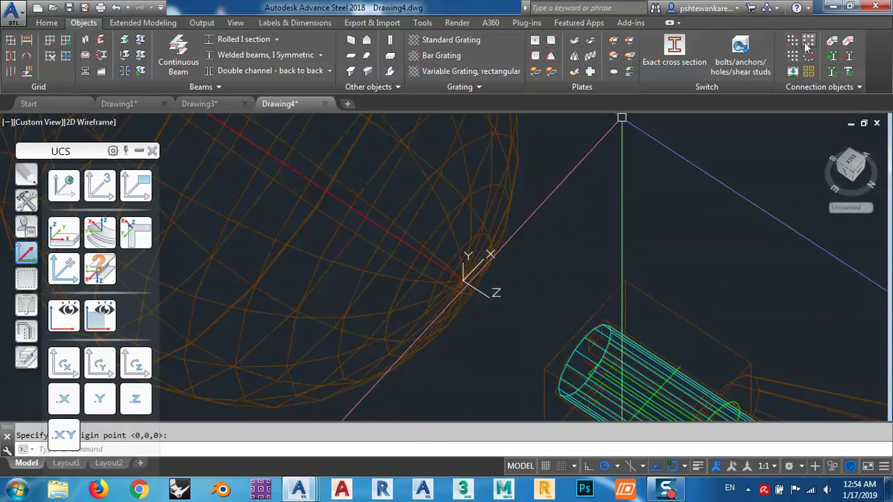
# Place a round hole of diameter 22 on the sphere, centred on the UCS origin, and close its properties.
pyautogui.click(807, 46)
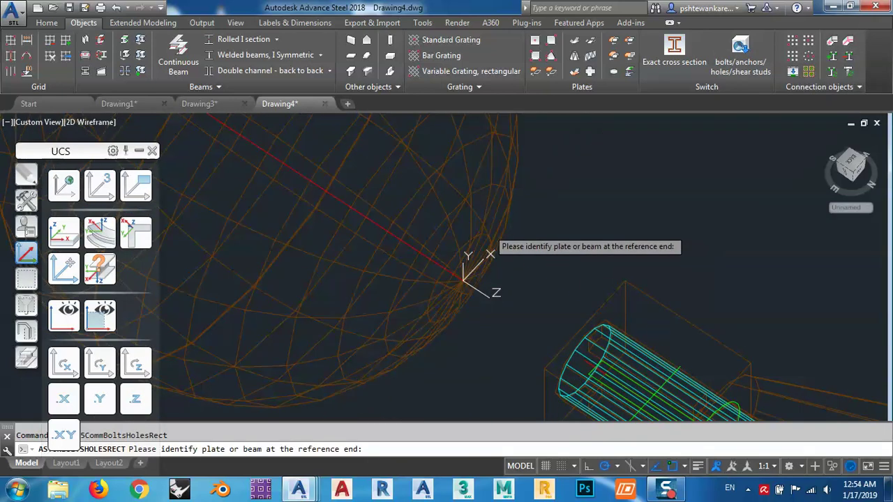
pyautogui.click(462, 281)
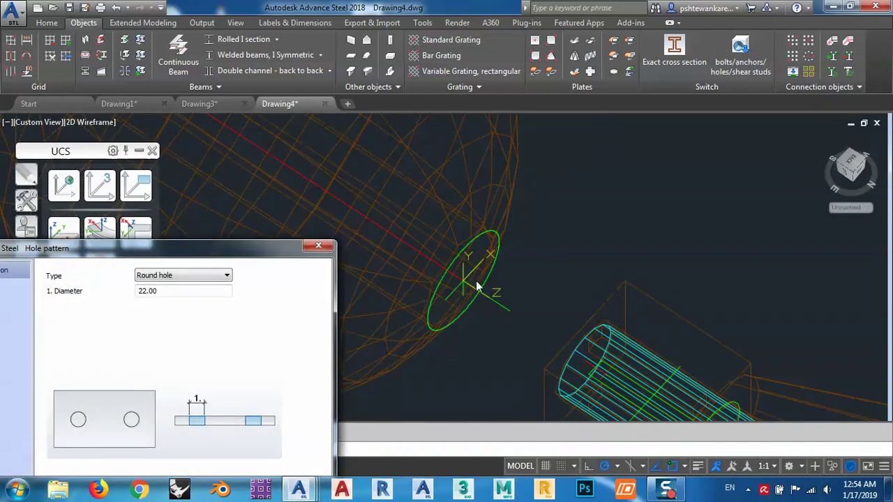
pyautogui.moveTo(236, 251); pyautogui.dragTo(225, 191)
pyautogui.scroll(-5, 552, 245)
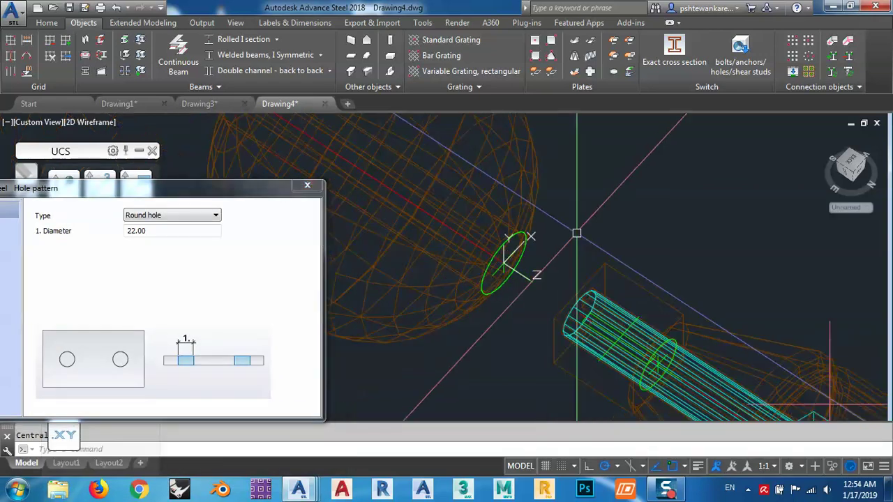
pyautogui.click(303, 191)
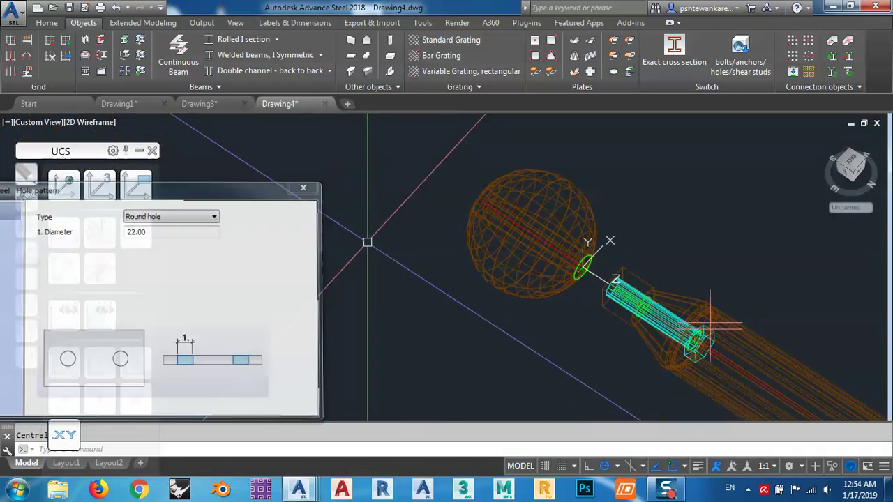
# Show the model in the Conceptual style and inspect the hole cut into the sphere.
pyautogui.keyDown('shift'); pyautogui.moveTo(413, 261); pyautogui.dragTo(563, 257, button='middle'); pyautogui.keyUp('shift')
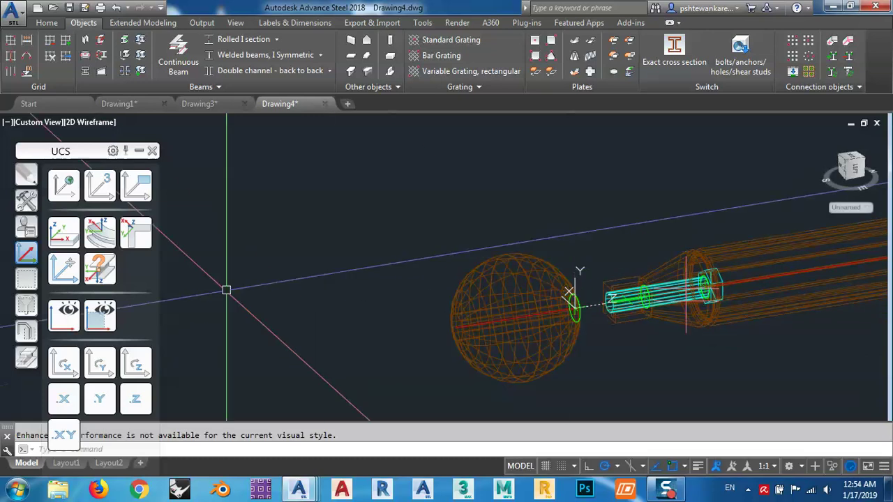
pyautogui.click(109, 123)
pyautogui.click(148, 171)
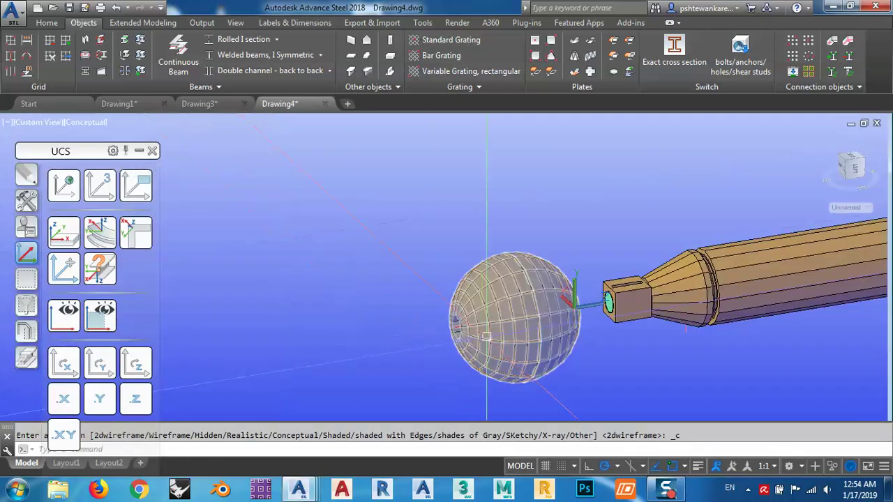
pyautogui.moveTo(486, 335); pyautogui.dragTo(434, 309, button='middle')
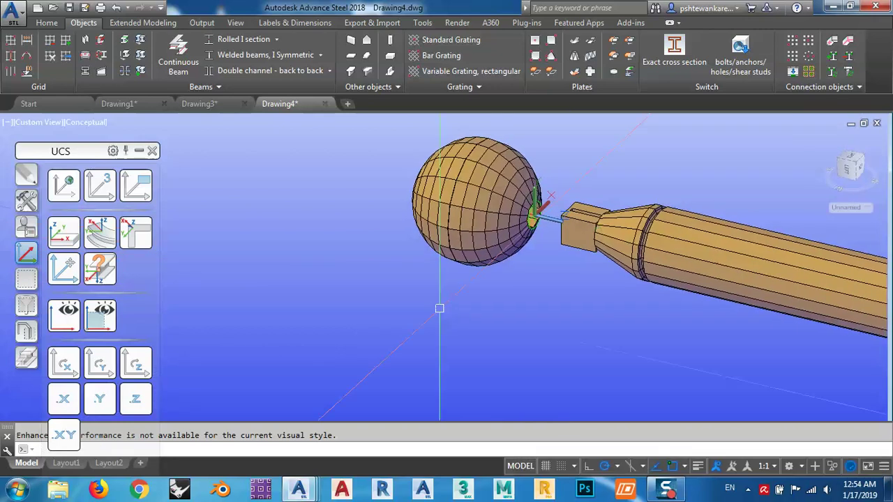
pyautogui.scroll(5, 551, 205)
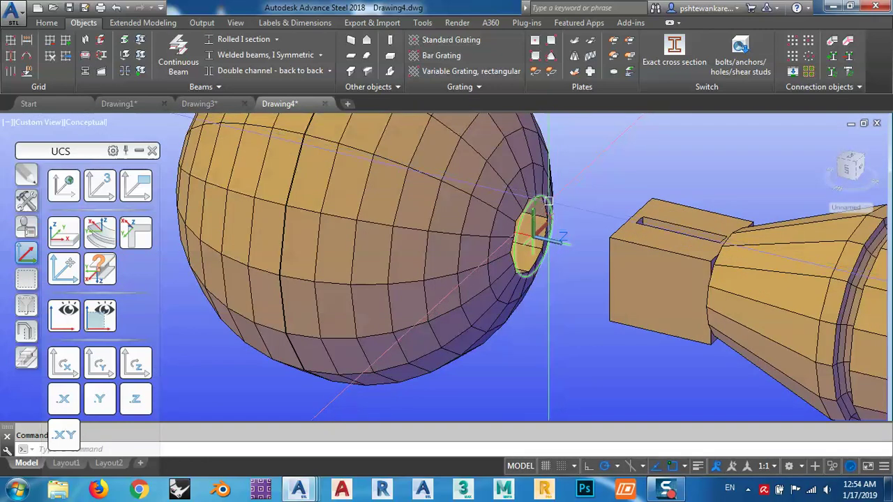
pyautogui.scroll(3, 551, 205)
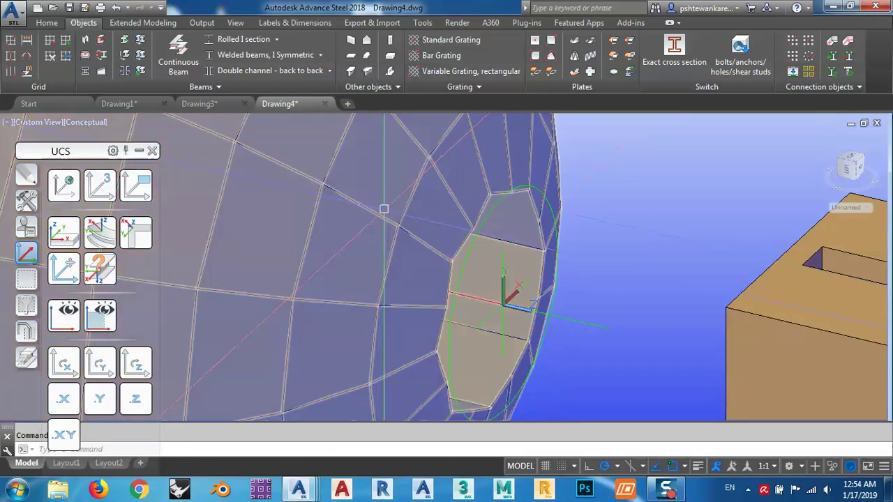
# In 2D Wireframe, change the sphere's hole to a threaded hole with diameter 16 and tapping hole 16, and close its properties.
pyautogui.click(79, 122)
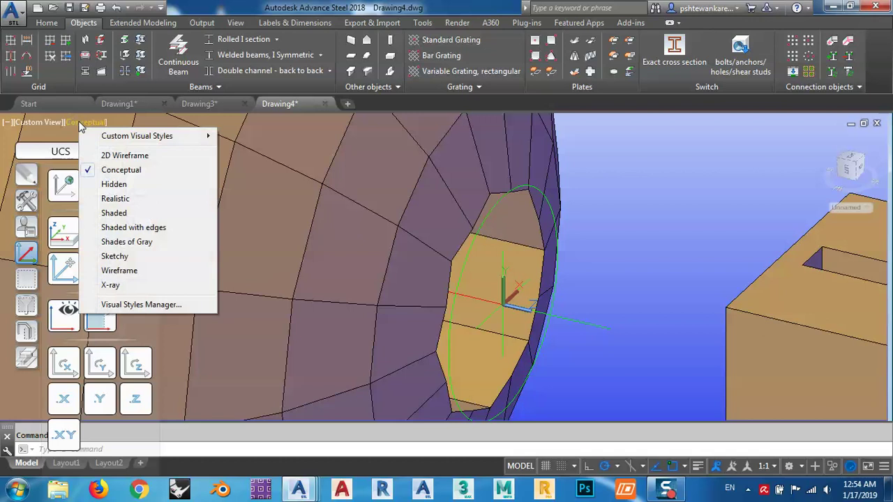
pyautogui.click(109, 155)
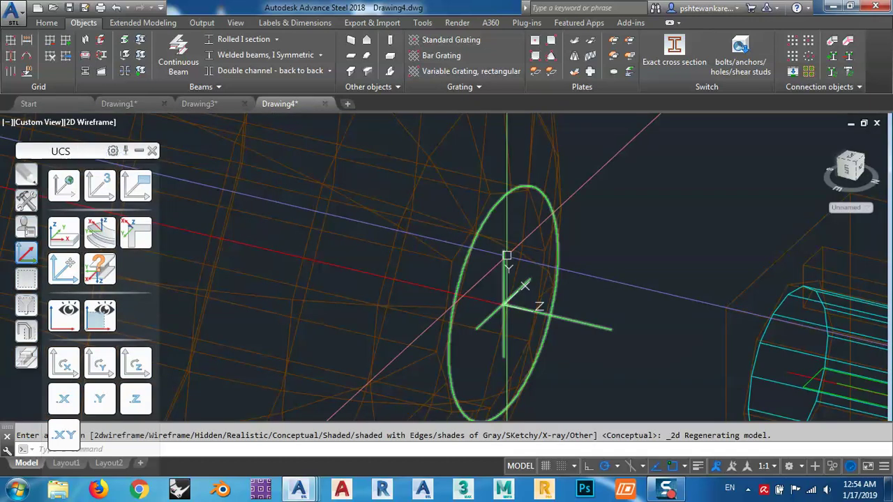
pyautogui.doubleClick(565, 321)
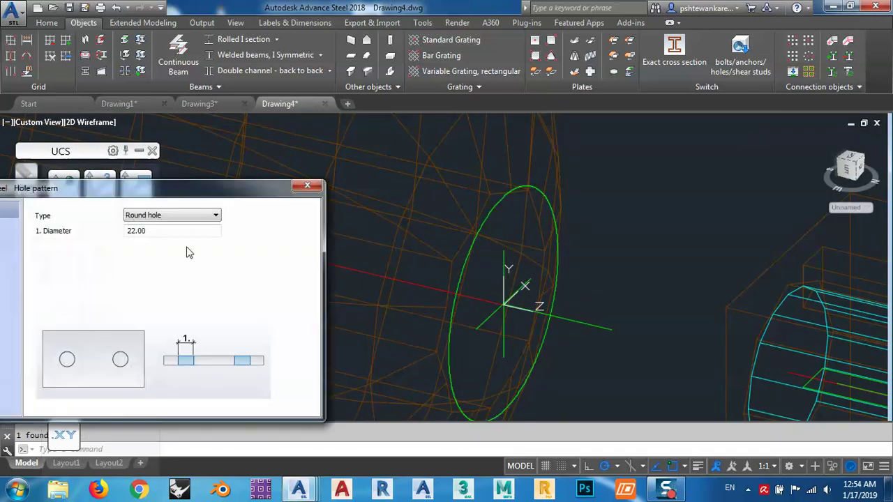
pyautogui.click(269, 133)
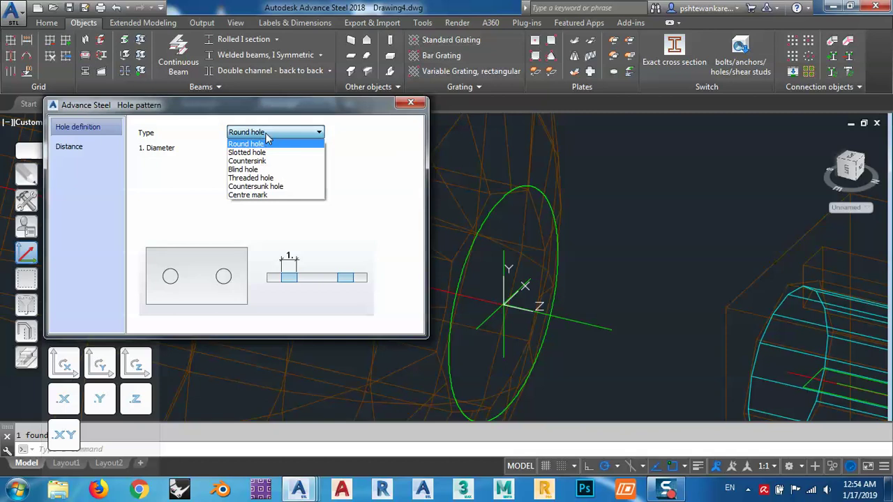
pyautogui.click(261, 178)
pyautogui.moveTo(294, 110); pyautogui.dragTo(180, 64)
pyautogui.scroll(-3, 617, 237)
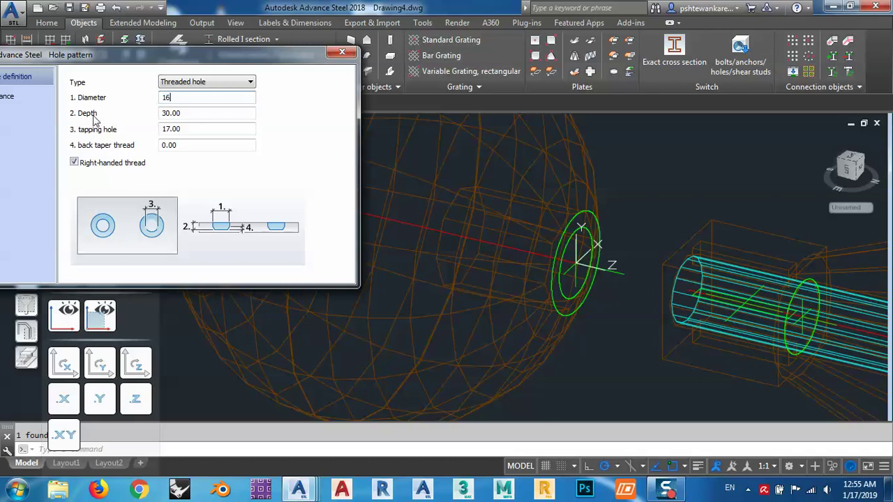
pyautogui.click(199, 115)
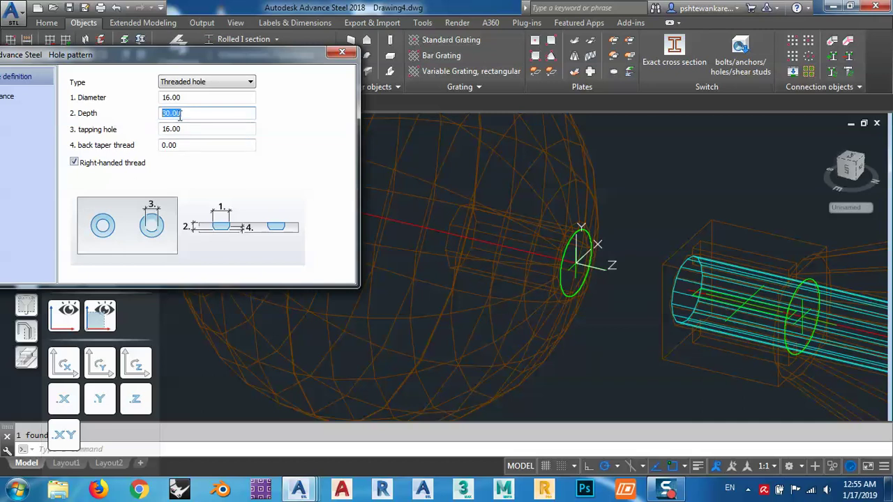
pyautogui.moveTo(202, 61); pyautogui.dragTo(364, 62)
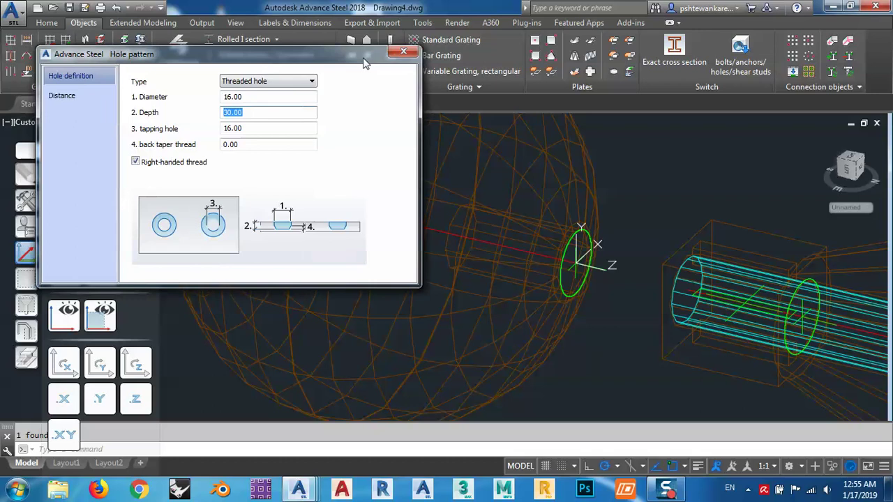
pyautogui.click(408, 56)
# Set the grip length increase of the set screw through the tapered end to 30 and close its properties.
pyautogui.moveTo(622, 228); pyautogui.dragTo(577, 212, button='middle')
pyautogui.scroll(-4, 576, 216)
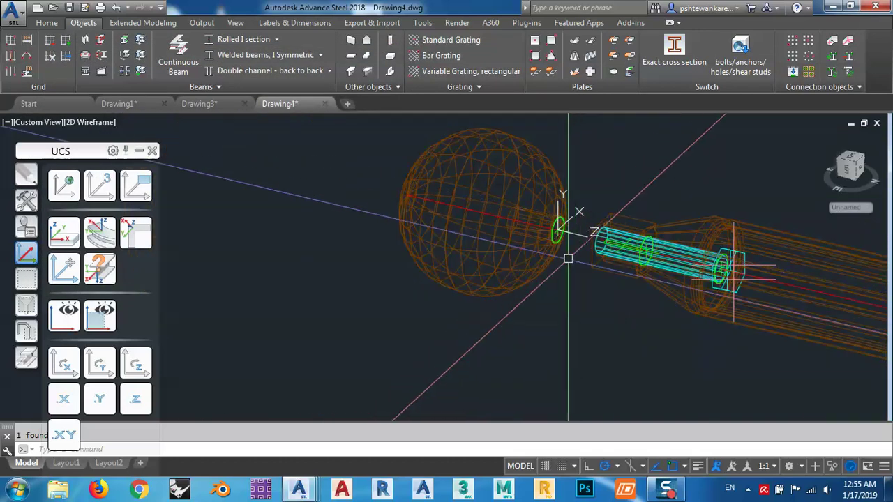
pyautogui.keyDown('shift'); pyautogui.moveTo(567, 259); pyautogui.dragTo(448, 307, button='middle'); pyautogui.keyUp('shift')
pyautogui.scroll(4, 520, 287)
pyautogui.scroll(-3, 441, 307)
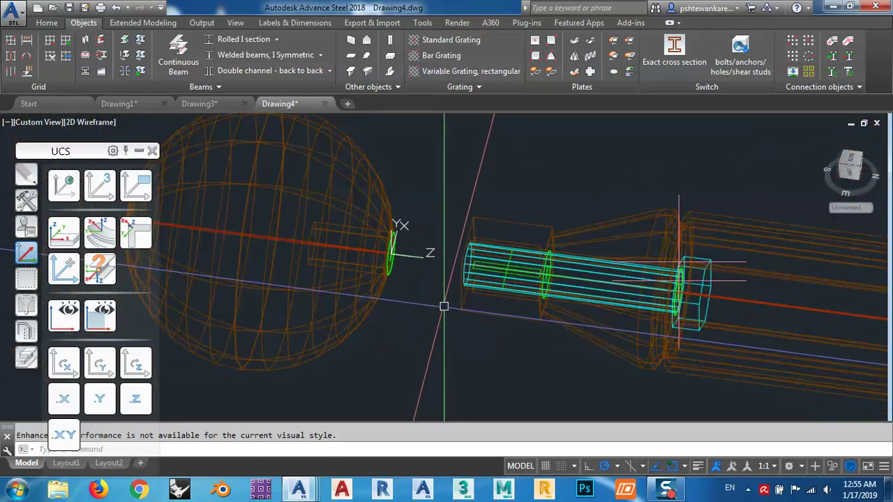
pyautogui.click(701, 305)
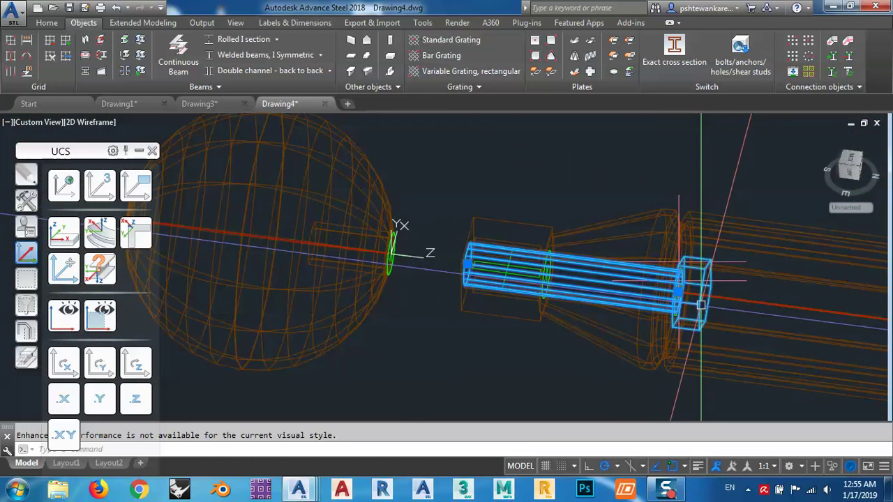
pyautogui.doubleClick(701, 305)
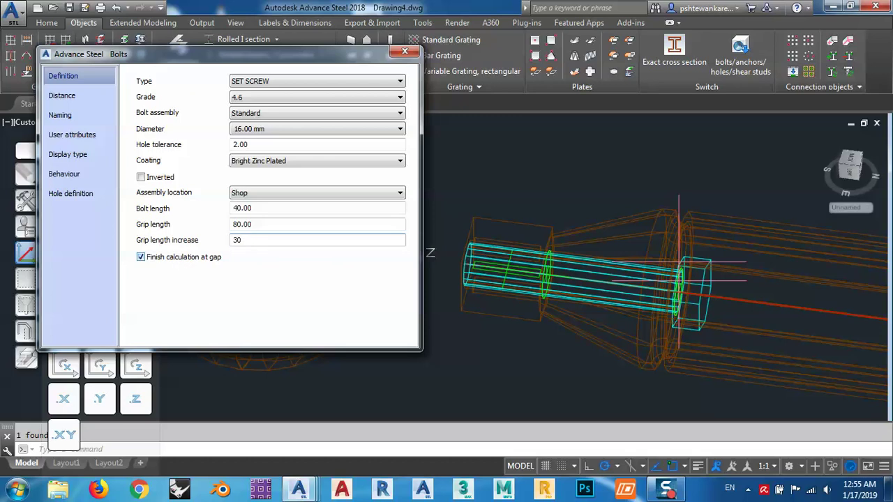
pyautogui.press('Return')
pyautogui.moveTo(317, 63); pyautogui.dragTo(140, 77)
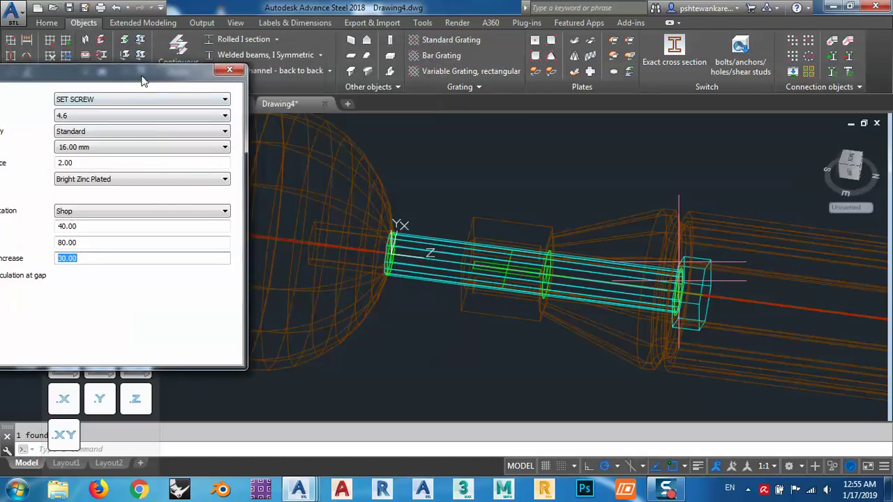
pyautogui.click(228, 68)
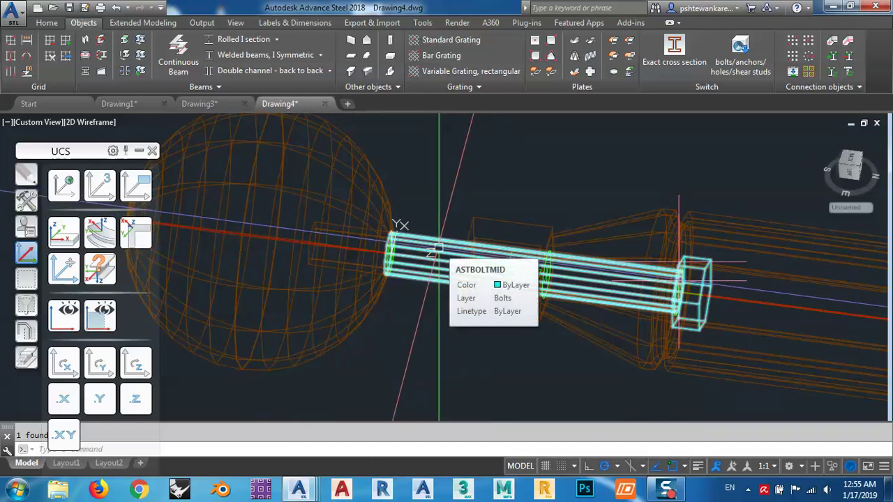
# Reset the UCS to World and, from the top view, move all parts except the sphere 30 mm toward the sphere.
pyautogui.click(63, 187)
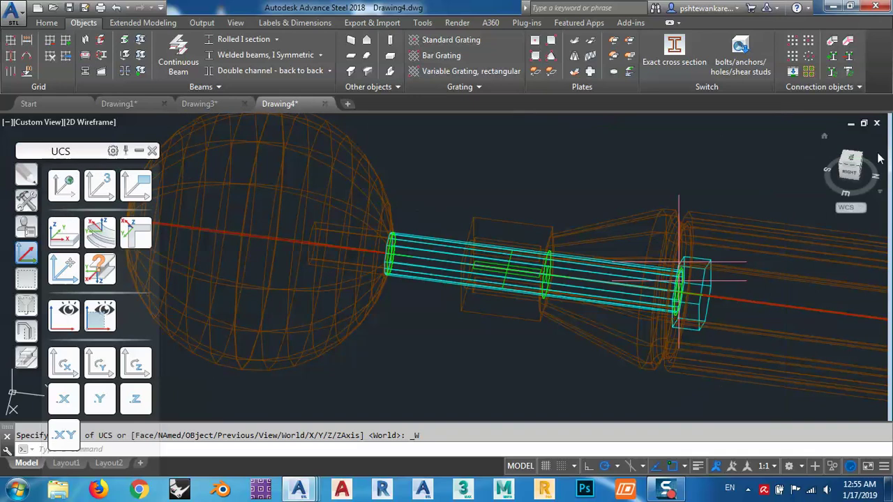
pyautogui.click(852, 162)
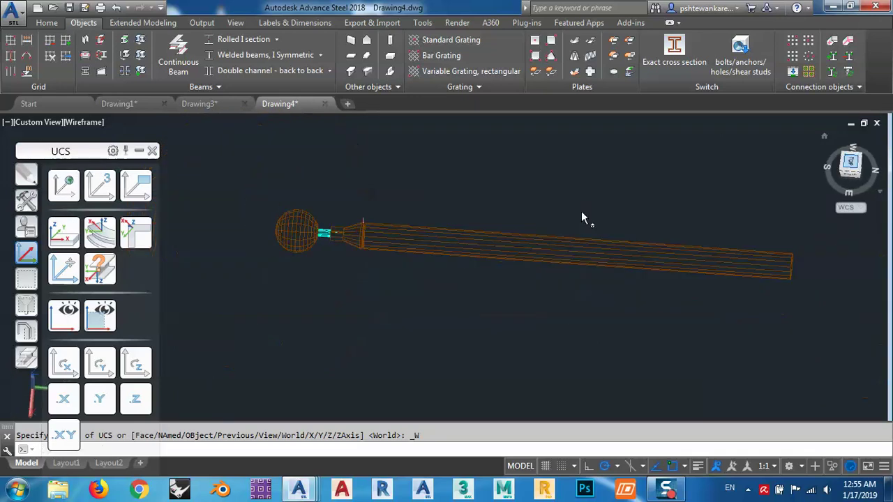
pyautogui.click(677, 213)
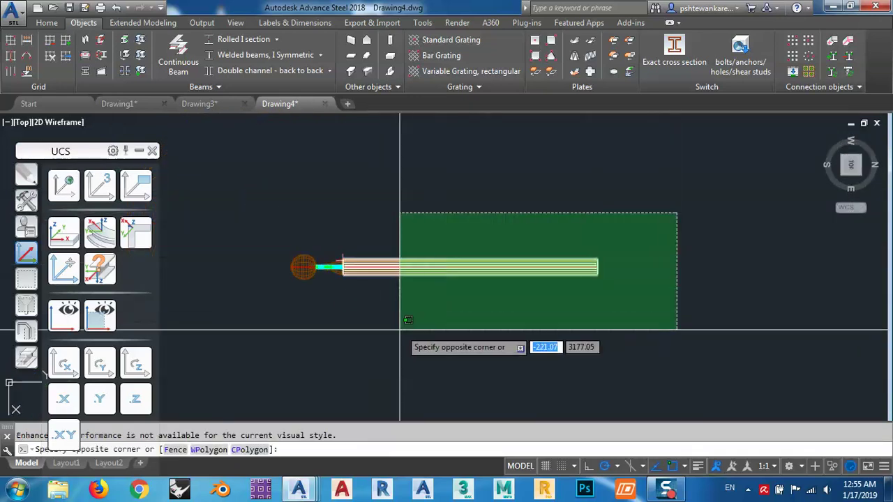
pyautogui.click(318, 320)
pyautogui.scroll(2, 293, 264)
pyautogui.scroll(10, 479, 268)
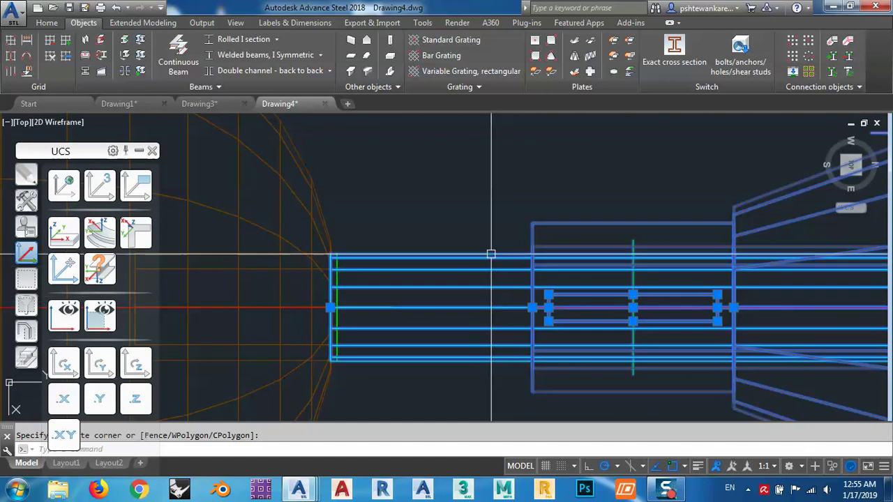
pyautogui.scroll(-4, 473, 264)
pyautogui.write('m')
pyautogui.press('space')
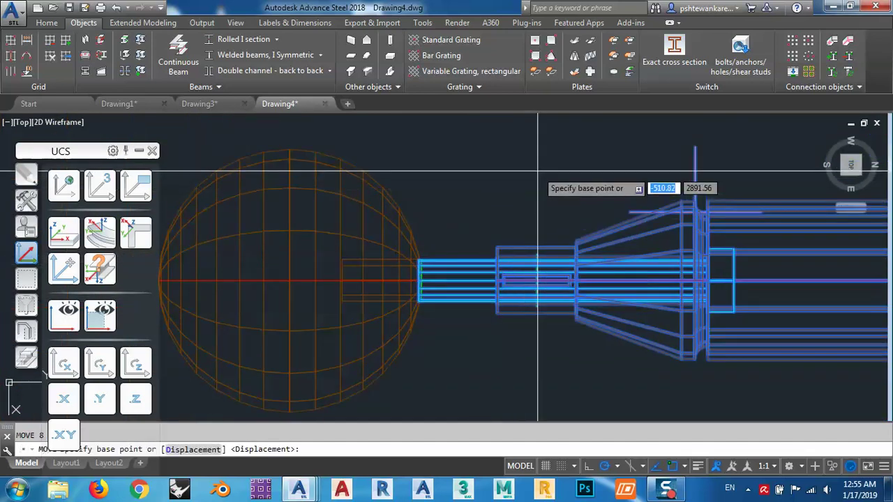
pyautogui.click(538, 170)
pyautogui.write('30')
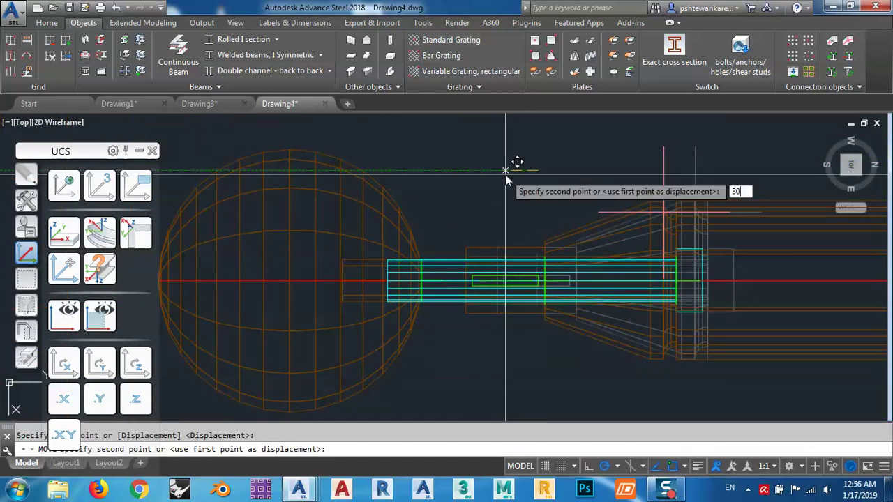
pyautogui.press('Return')
# Display the model in the Conceptual style and inspect the closed joint between sphere, square bar and tube.
pyautogui.scroll(5, 461, 241)
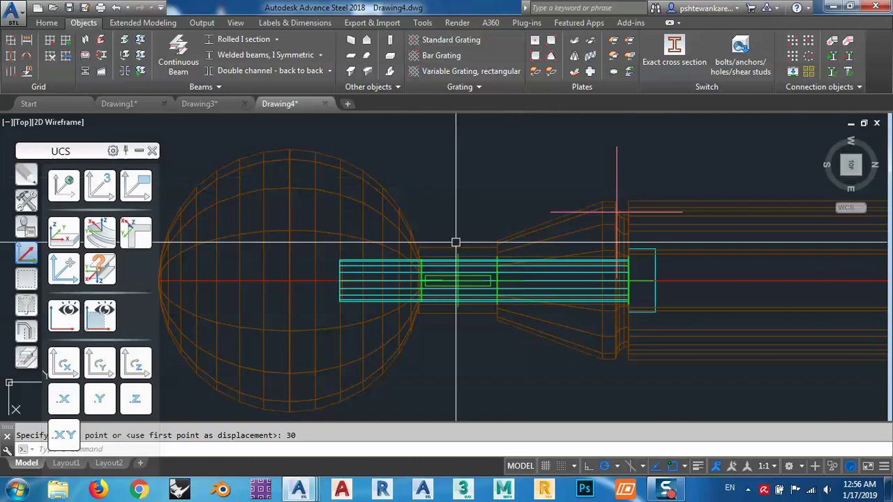
pyautogui.click(65, 125)
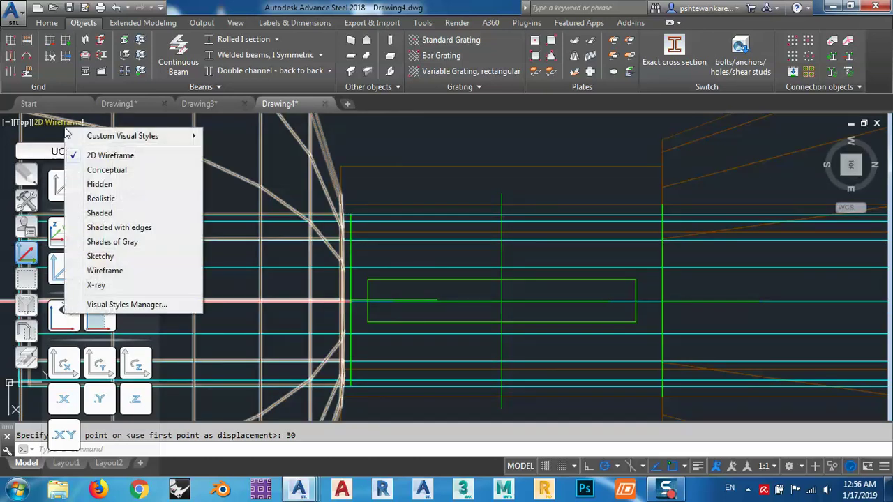
pyautogui.click(70, 170)
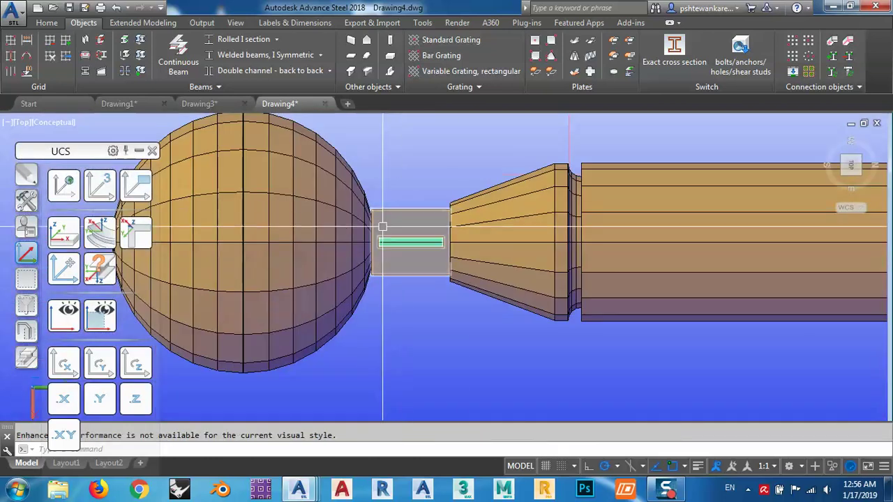
pyautogui.keyDown('shift'); pyautogui.moveTo(469, 253); pyautogui.dragTo(433, 220, button='middle'); pyautogui.keyUp('shift')
pyautogui.scroll(-6, 488, 259)
pyautogui.scroll(-2, 433, 221)
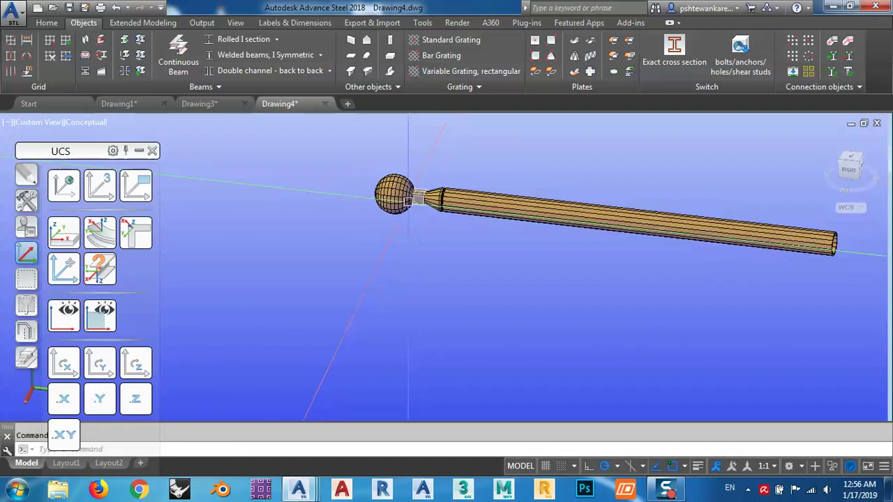
# Copy the sphere and the tube about 707 mm sideways along the X axis, leaving out the connecting parts.
pyautogui.click(394, 193)
pyautogui.click(482, 218)
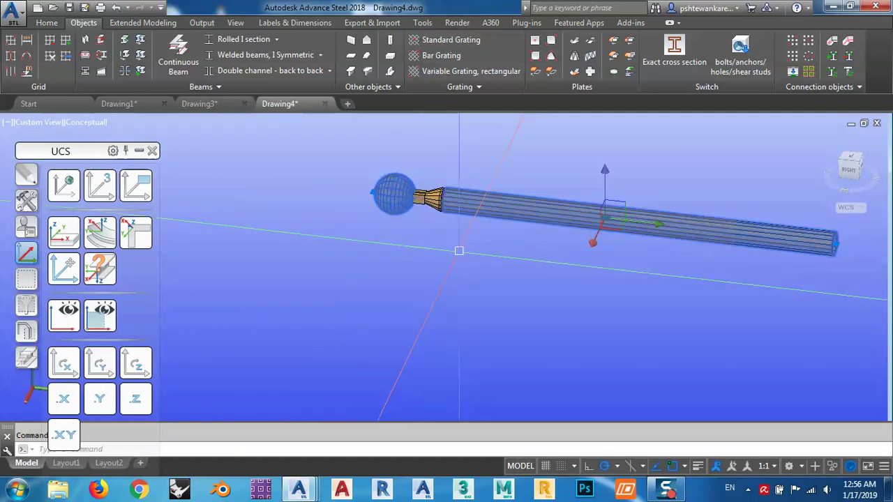
pyautogui.write('co')
pyautogui.press('Return')
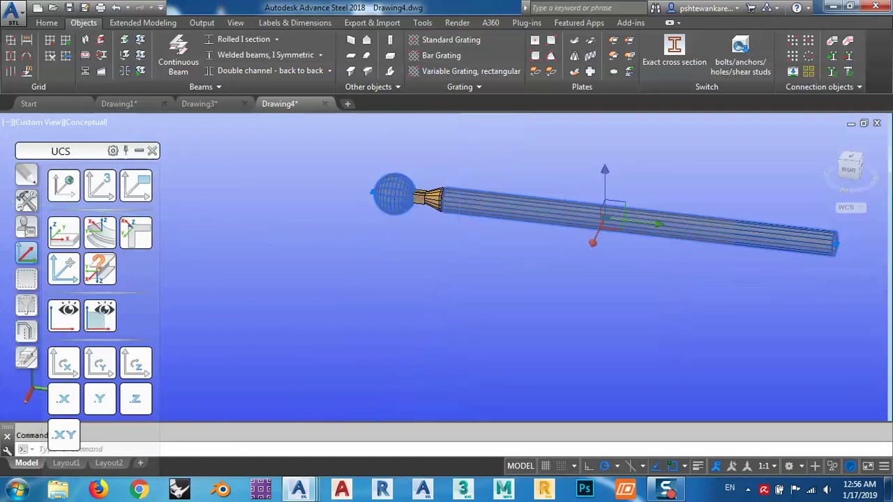
pyautogui.click(459, 237)
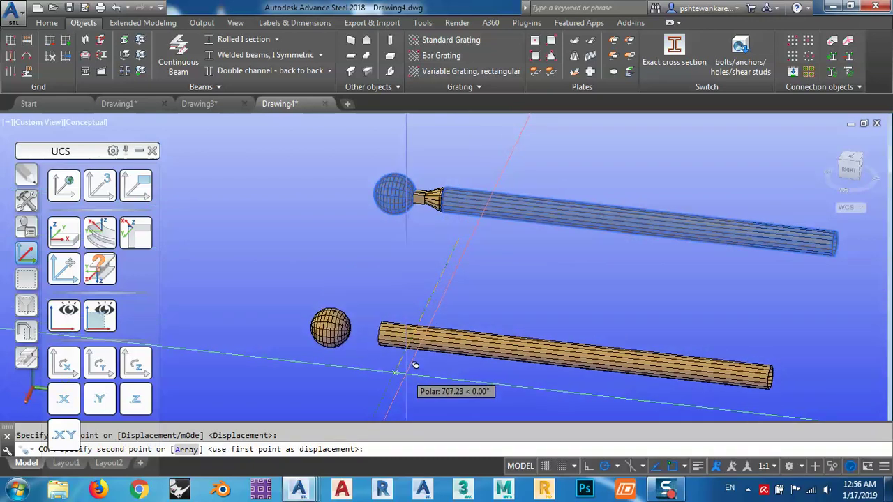
pyautogui.click(400, 364)
pyautogui.press('Escape')
# Start a two-beam connection template with the original joint's sphere as the first input beam and its tube as the second.
pyautogui.moveTo(442, 258); pyautogui.dragTo(412, 301, button='middle')
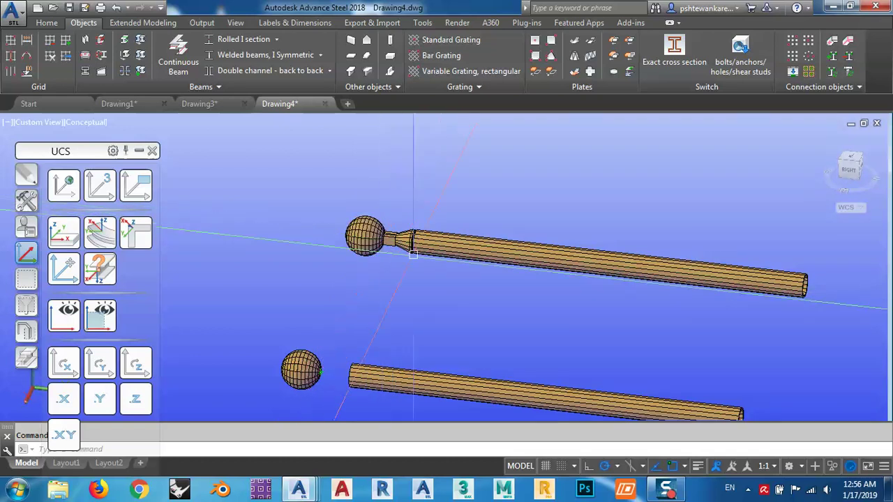
pyautogui.scroll(2, 402, 243)
pyautogui.scroll(3, 402, 243)
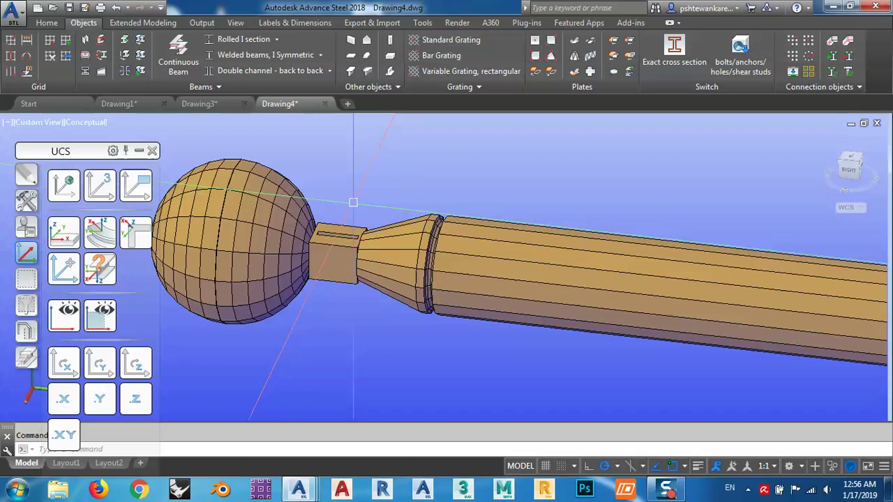
pyautogui.moveTo(410, 176); pyautogui.dragTo(474, 178, button='middle')
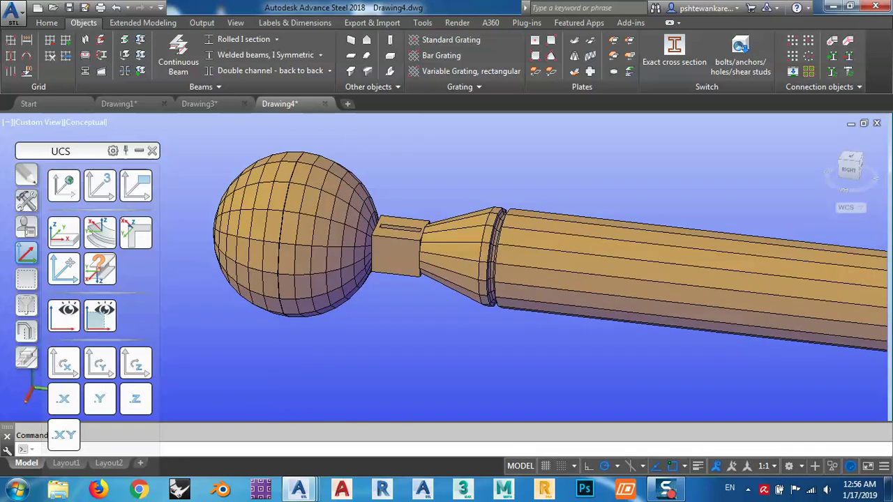
pyautogui.scroll(-2, 491, 166)
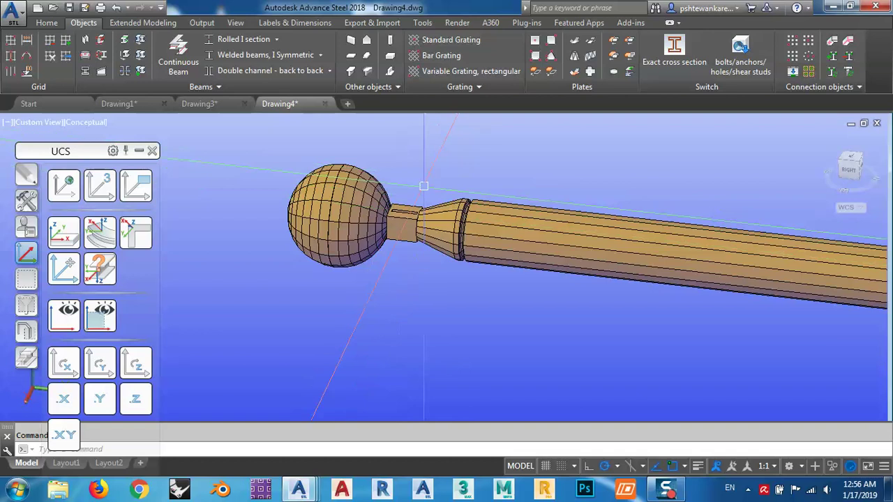
pyautogui.scroll(-1, 289, 231)
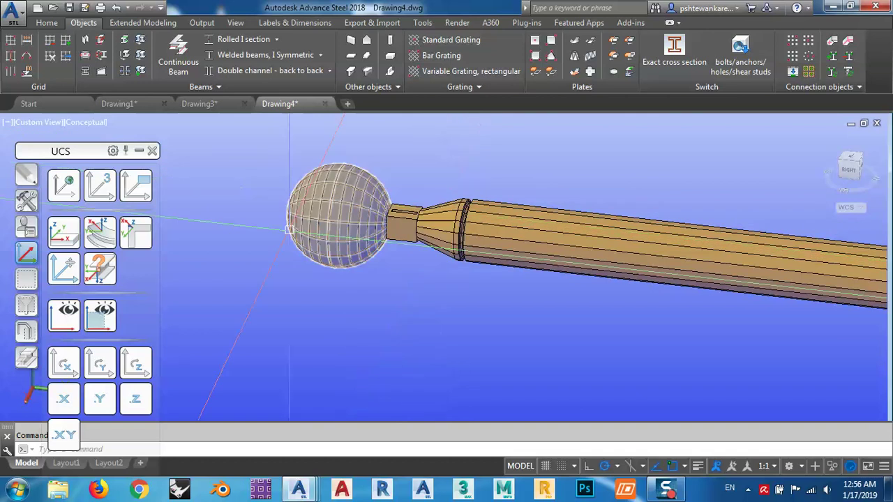
pyautogui.click(27, 201)
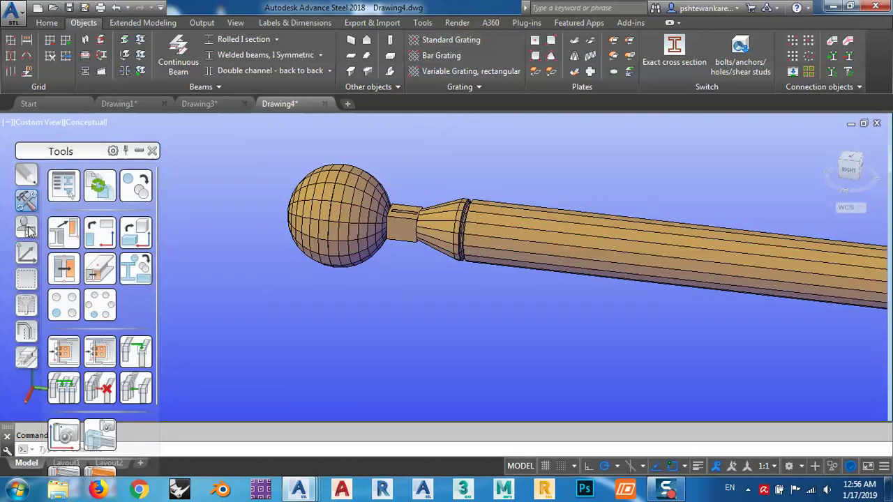
pyautogui.click(27, 228)
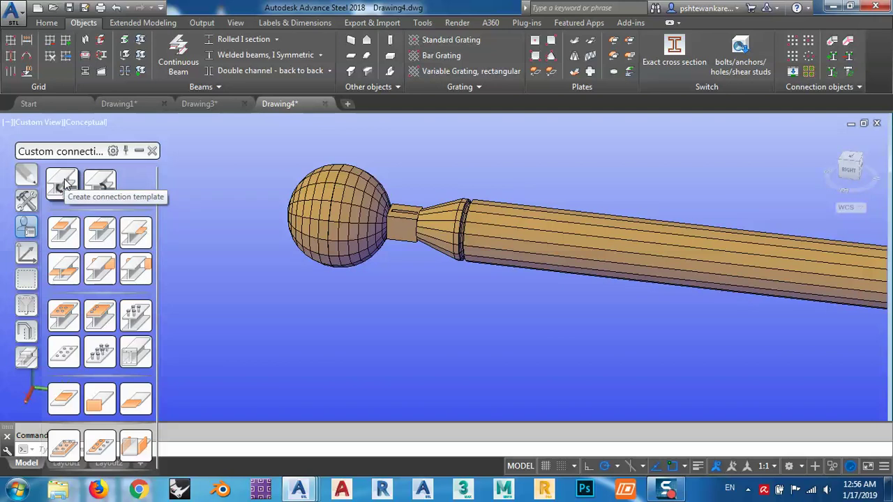
pyautogui.click(64, 182)
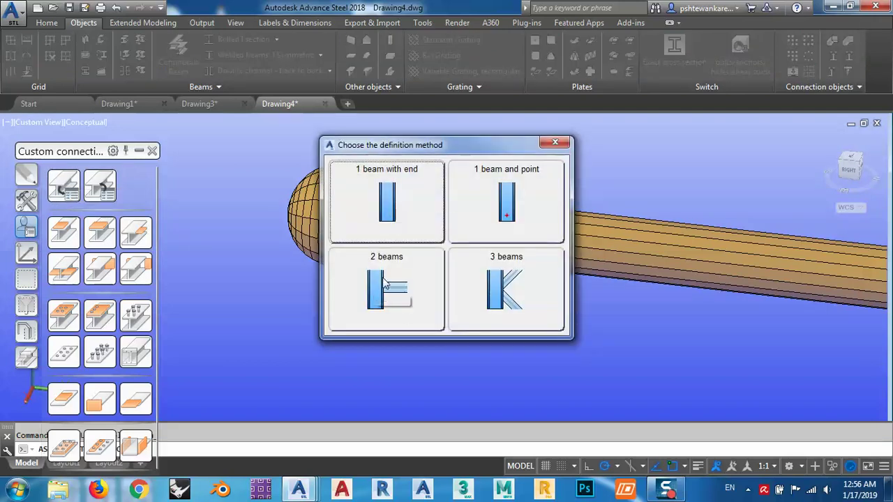
pyautogui.click(407, 276)
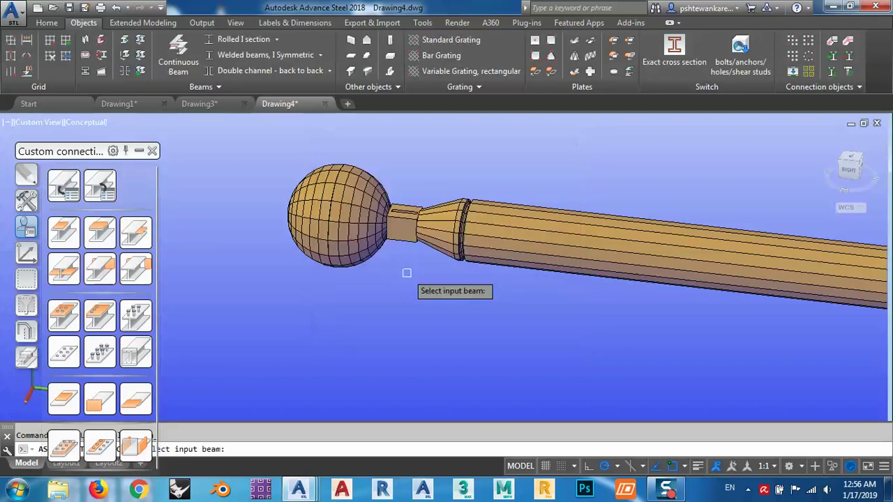
pyautogui.click(314, 186)
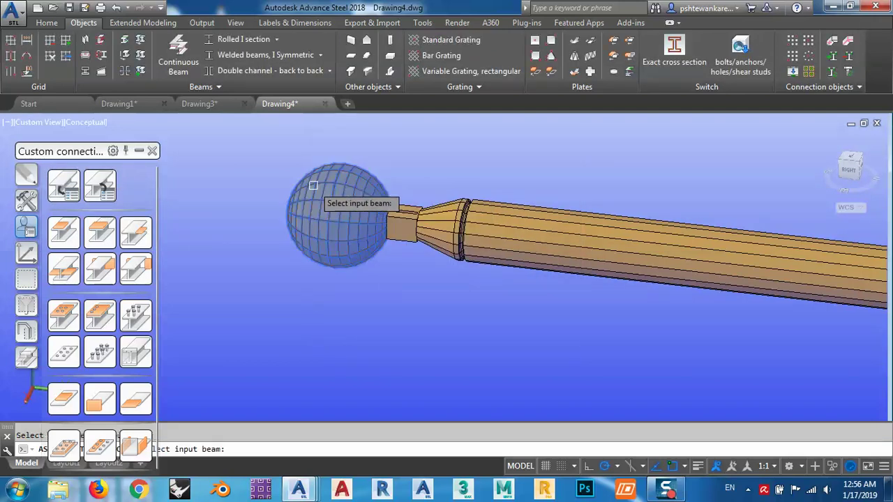
pyautogui.click(498, 264)
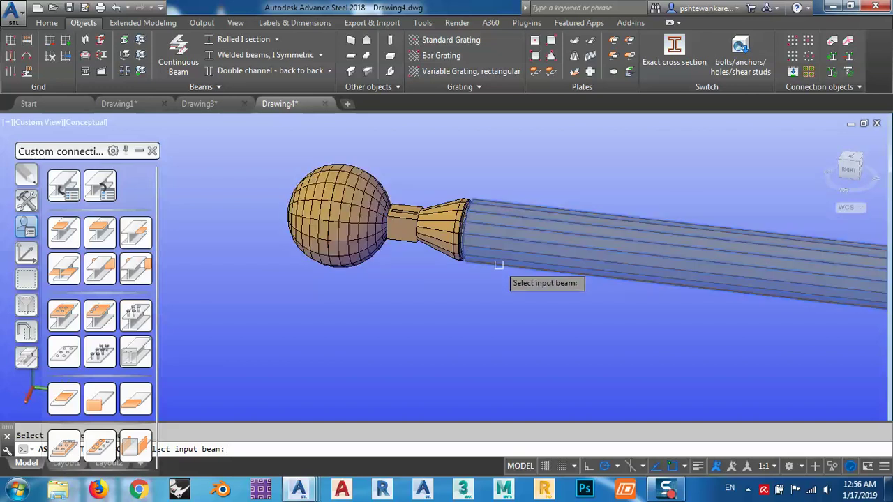
# Name the template "Ball connection" and set the driver selection prompts to "Ball" and "Pipe".
pyautogui.moveTo(75, 87); pyautogui.dragTo(327, 82)
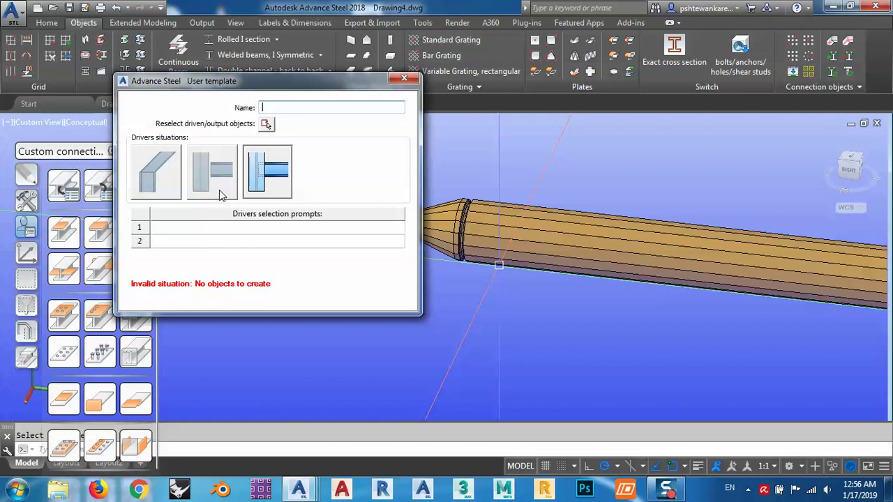
pyautogui.write('Ball connection')
pyautogui.click(254, 230)
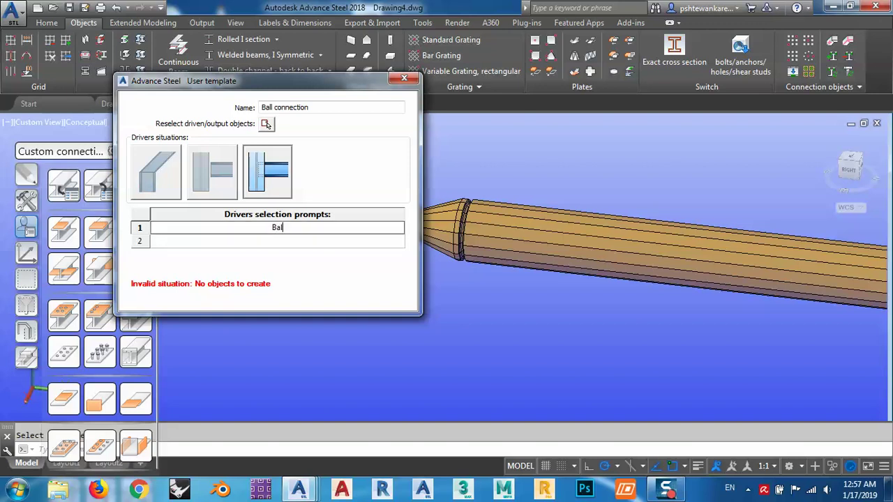
pyautogui.click(275, 241)
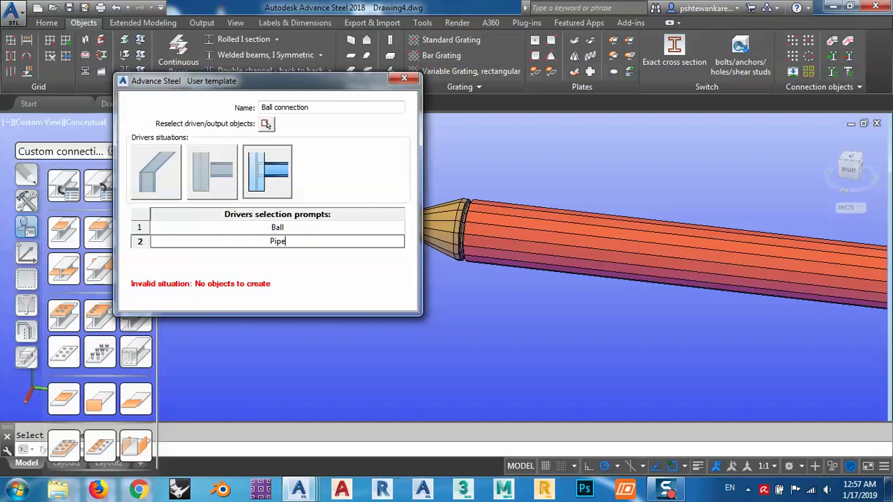
pyautogui.press('Return')
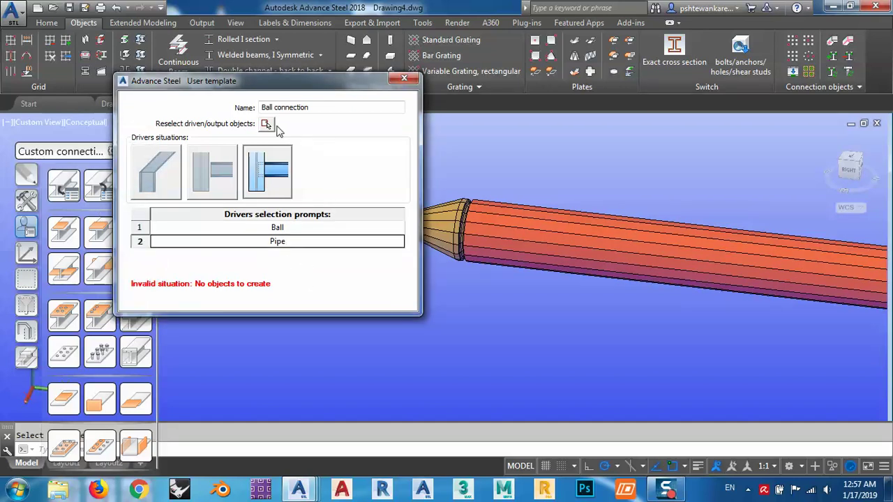
# Assign all connecting parts between the sphere and the tube as the template's output objects and close its properties.
pyautogui.click(266, 125)
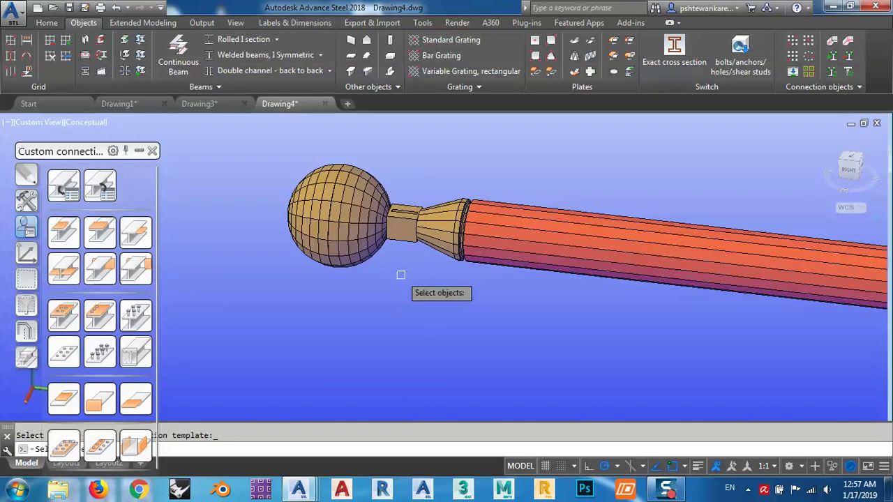
pyautogui.click(343, 131)
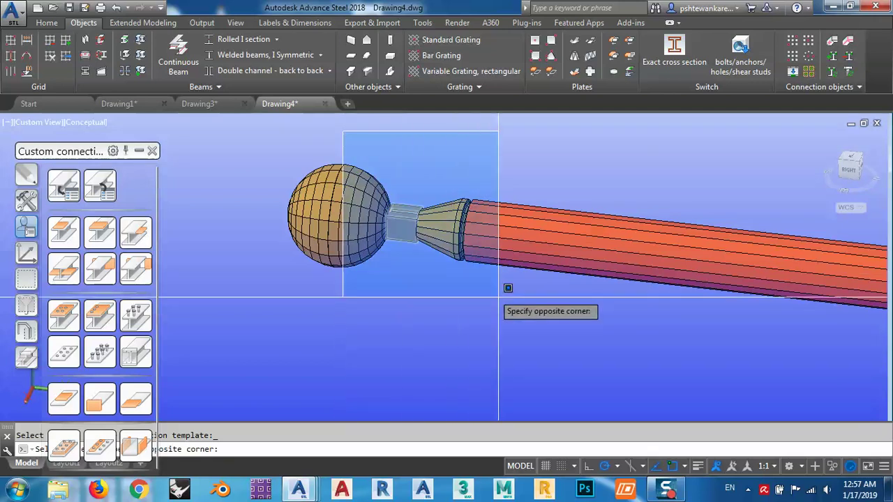
pyautogui.click(547, 319)
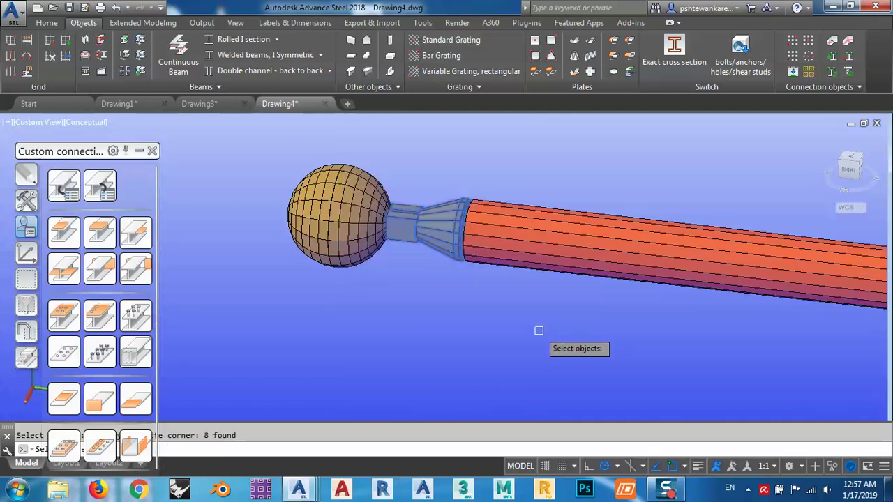
pyautogui.click(313, 135)
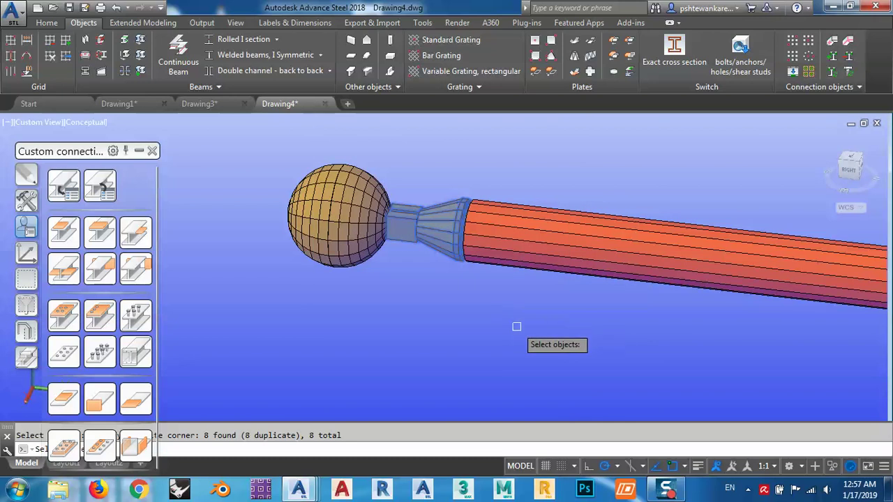
pyautogui.press('Return')
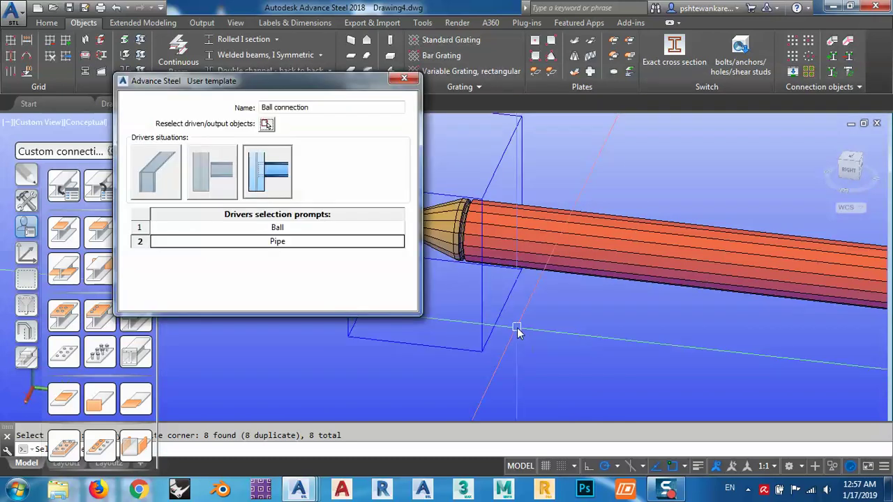
pyautogui.click(404, 78)
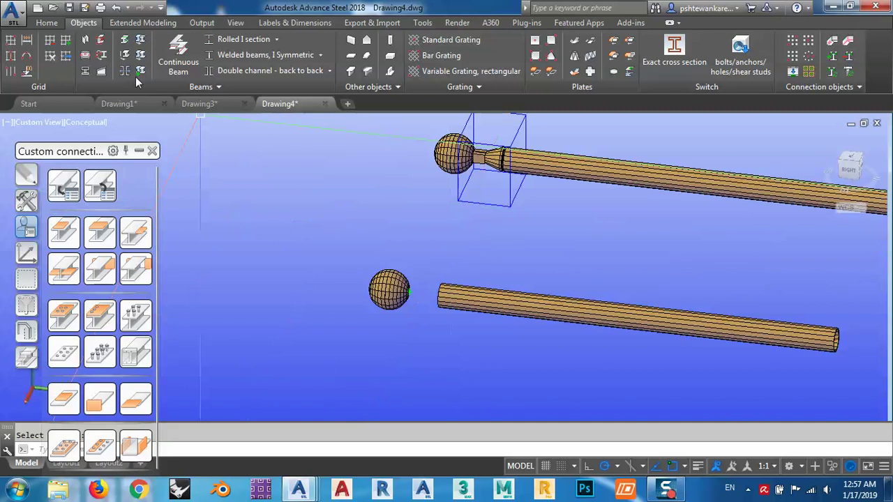
# Apply the Ball connection template to the copied sphere and tube, keeping its default properties.
pyautogui.click(99, 187)
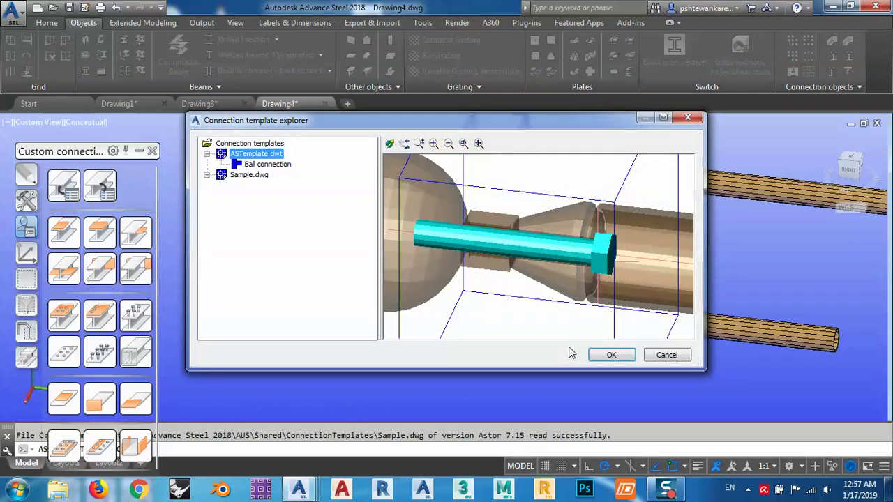
pyautogui.click(611, 356)
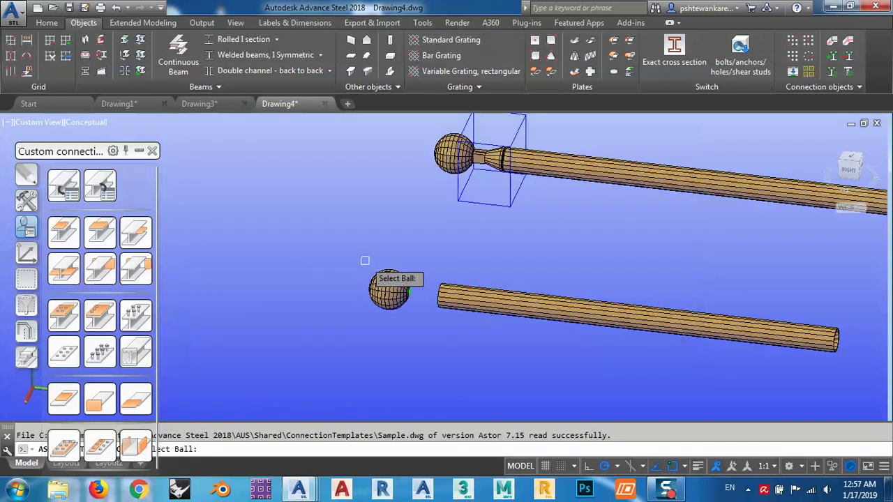
pyautogui.click(399, 274)
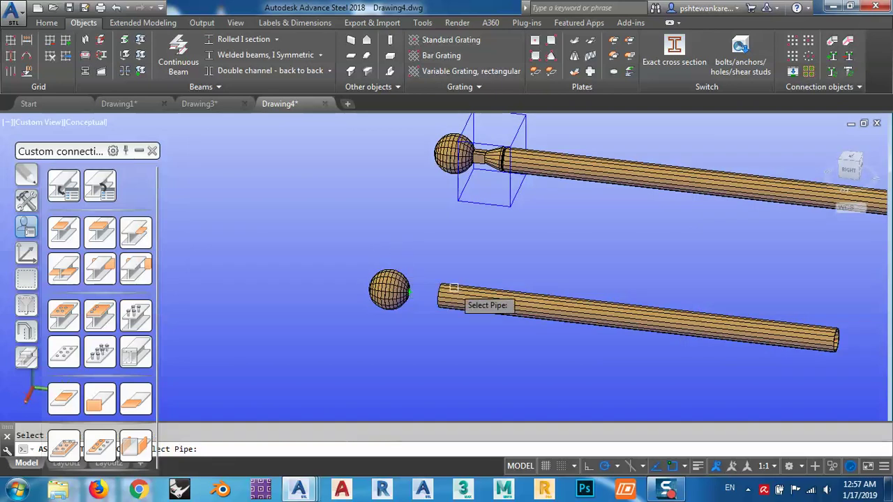
pyautogui.click(453, 288)
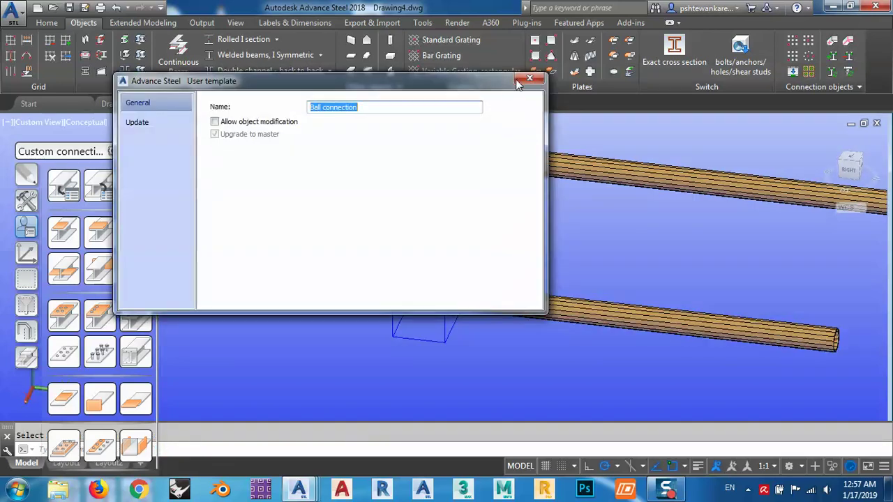
pyautogui.click(518, 84)
# Examine the joint generated on the copied sphere and tube, then the ball joint examples in Drawing1.
pyautogui.scroll(5, 432, 293)
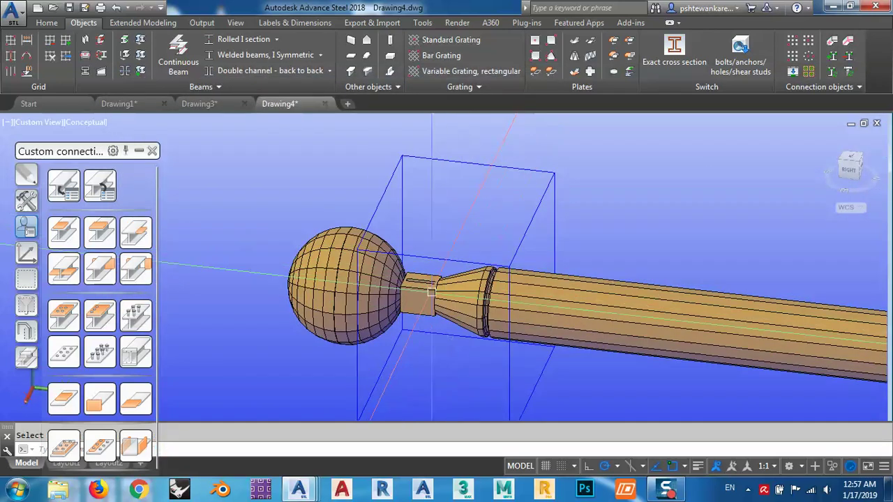
pyautogui.moveTo(432, 293)
pyautogui.keyDown('shift'); pyautogui.mouseDown(button='middle')
pyautogui.moveTo(473, 335)
pyautogui.moveTo(459, 354)
pyautogui.moveTo(426, 293)
pyautogui.mouseUp(button='middle'); pyautogui.keyUp('shift')
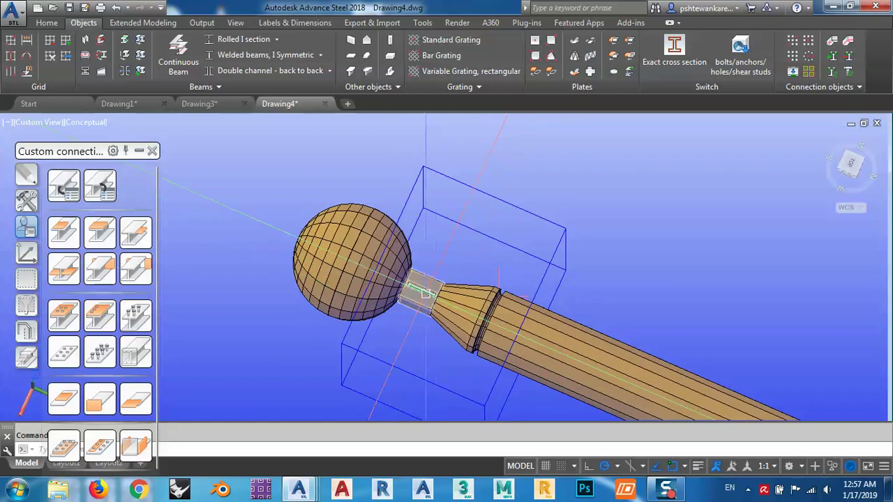
pyautogui.scroll(-6, 409, 277)
pyautogui.moveTo(476, 232); pyautogui.dragTo(447, 271, button='middle')
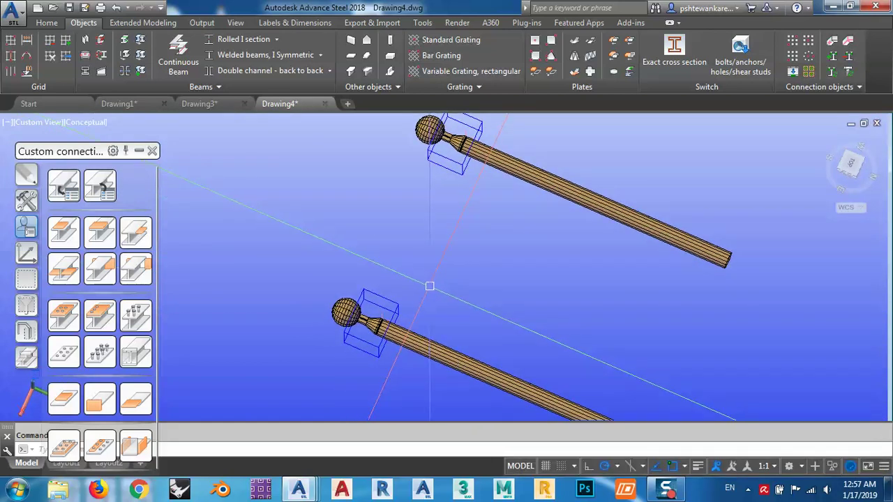
pyautogui.scroll(-4, 480, 286)
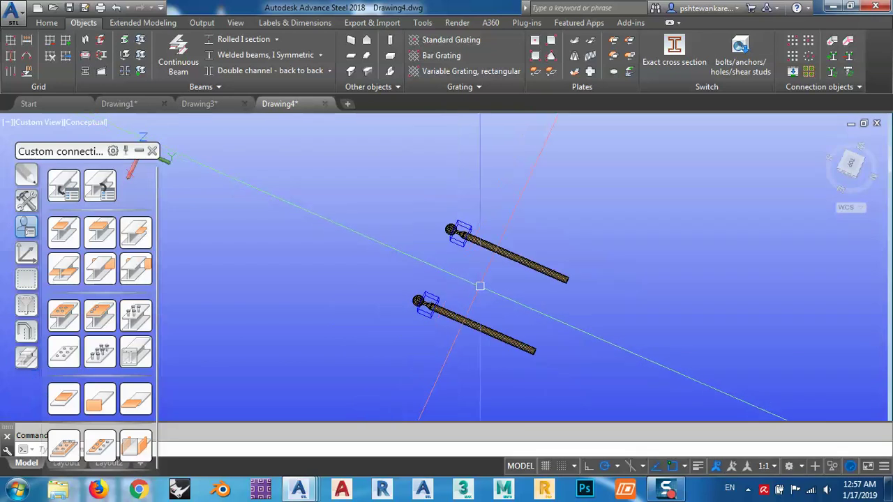
pyautogui.moveTo(480, 286); pyautogui.dragTo(489, 298, button='middle')
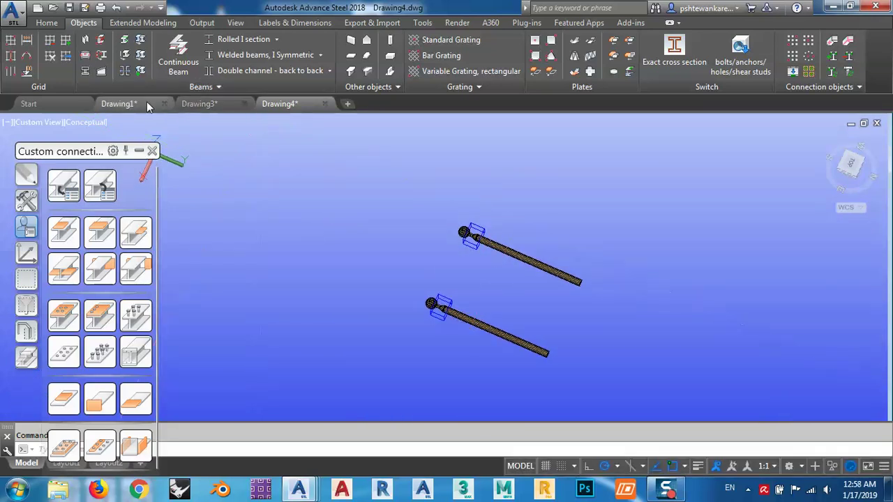
pyautogui.click(118, 103)
pyautogui.scroll(-5, 409, 266)
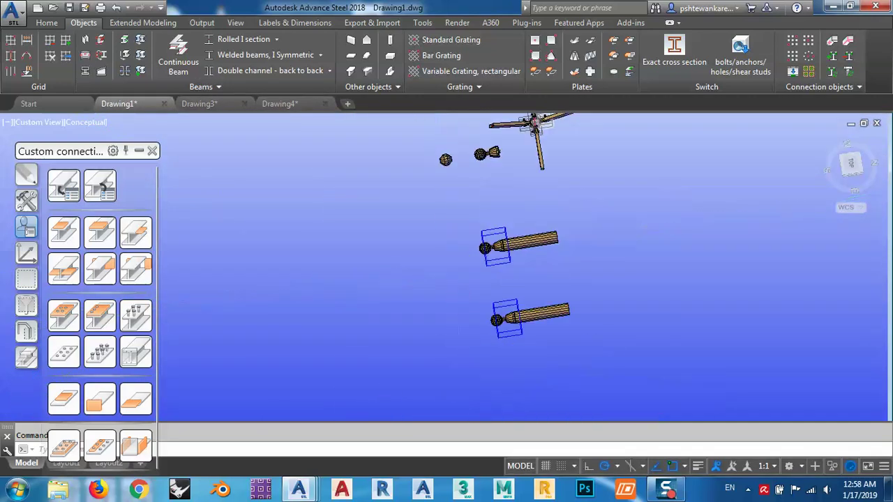
pyautogui.keyDown('shift'); pyautogui.moveTo(408, 265); pyautogui.dragTo(416, 265, button='middle'); pyautogui.keyUp('shift')
pyautogui.scroll(6, 412, 267)
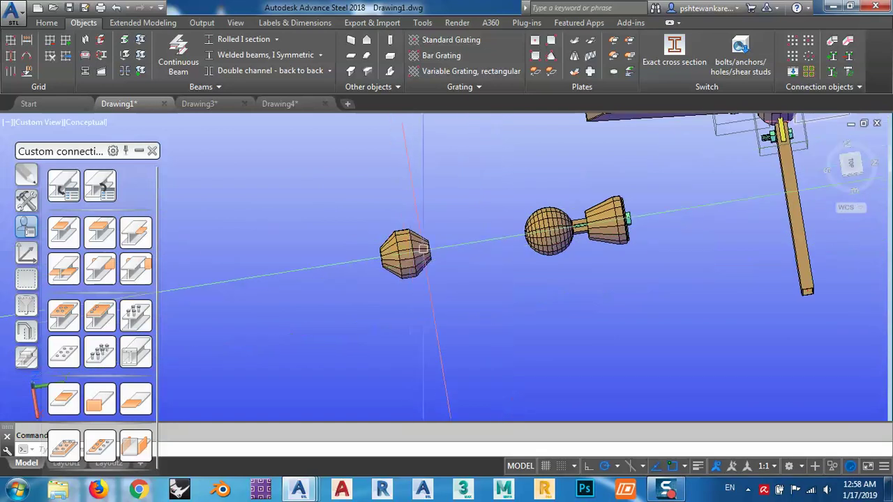
# Switch to Drawing4 and place a 100 mm long round bar beside the two ball-and-tube assemblies.
pyautogui.click(282, 104)
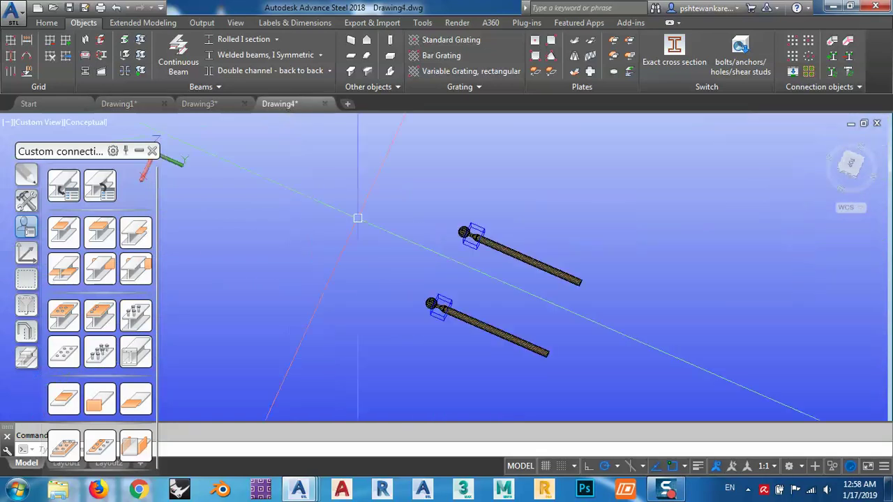
pyautogui.click(46, 23)
pyautogui.click(242, 75)
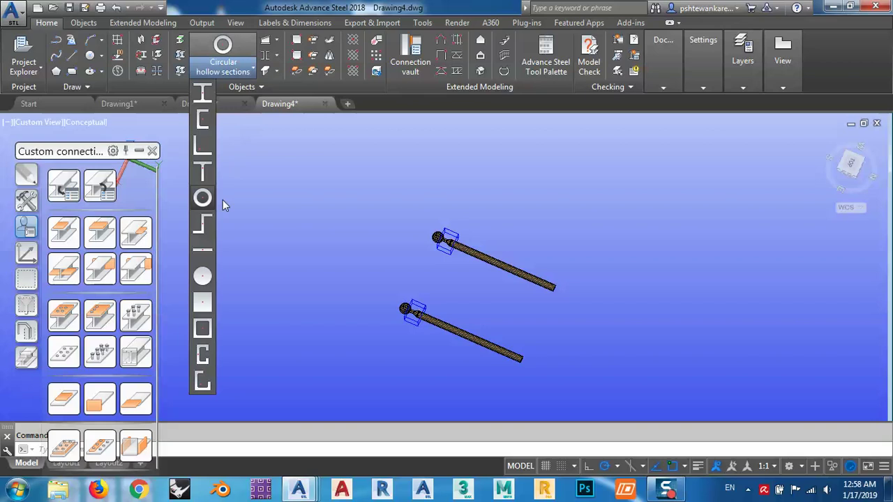
pyautogui.click(202, 277)
pyautogui.click(406, 309)
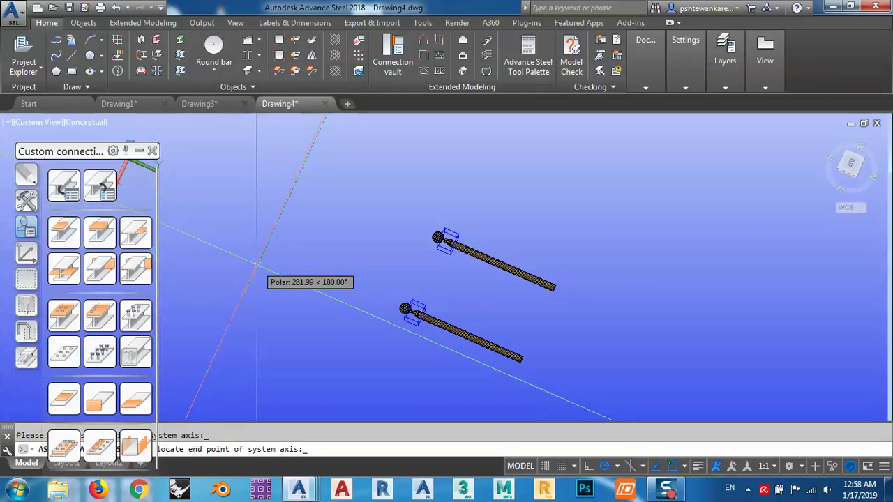
pyautogui.press('Return')
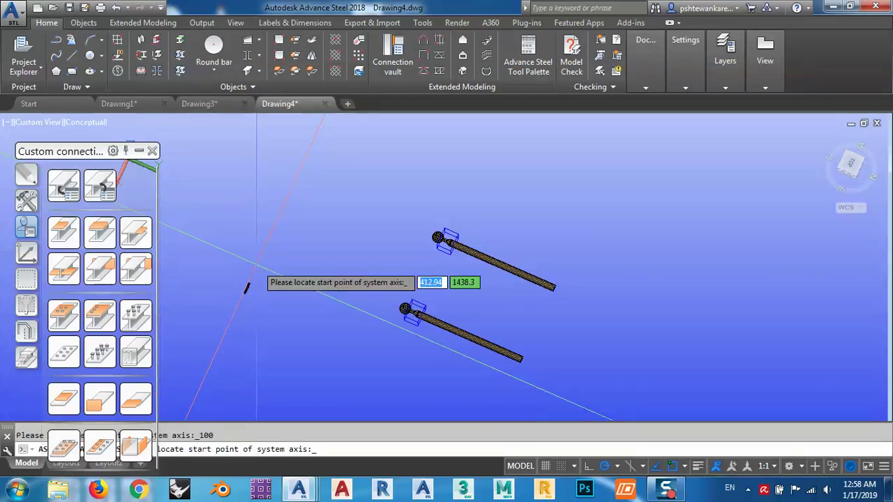
pyautogui.press('Return')
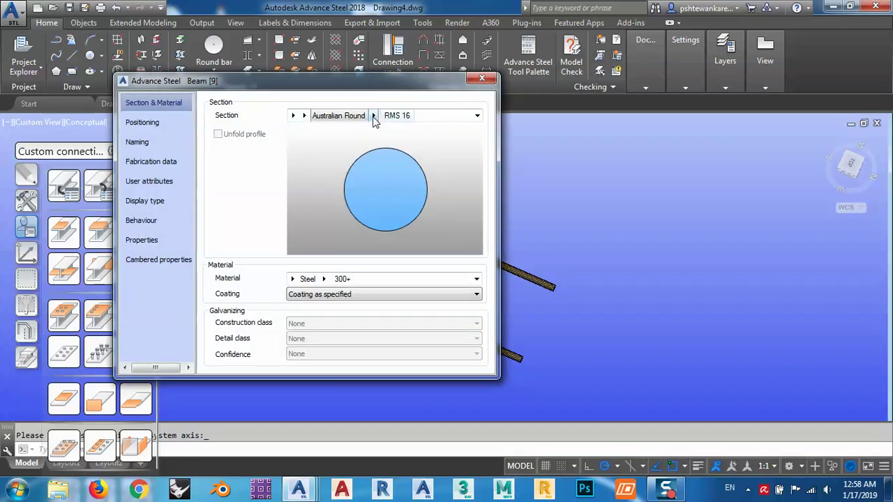
# Set the new round bar's section to Australian Round RMS 120.
pyautogui.click(374, 116)
pyautogui.scroll(-3, 394, 258)
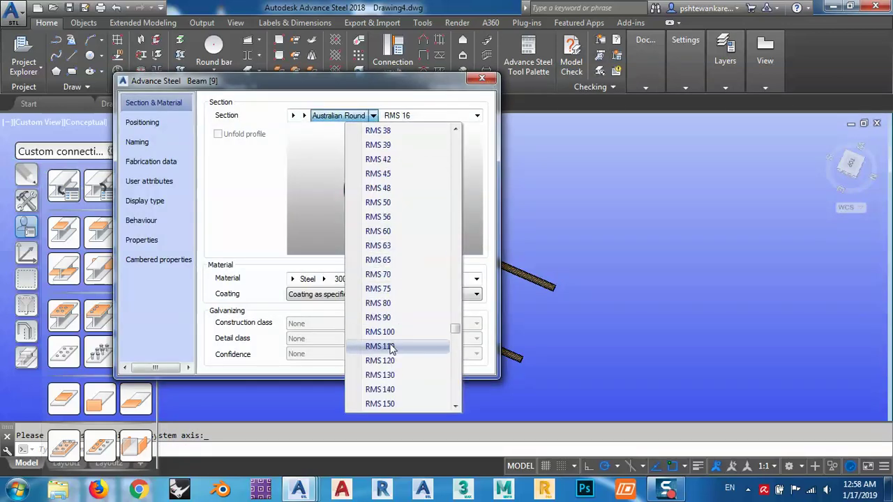
pyautogui.click(380, 361)
# Chamfer both ends of the round bar using straight edge processing with X 40 and Y 15.
pyautogui.moveTo(300, 318); pyautogui.dragTo(370, 322, button='middle')
pyautogui.scroll(8, 314, 290)
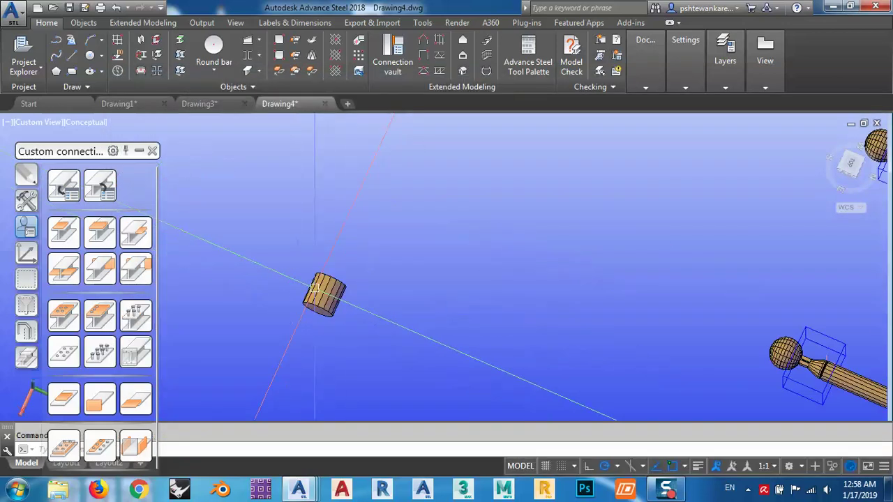
pyautogui.click(26, 365)
pyautogui.click(99, 185)
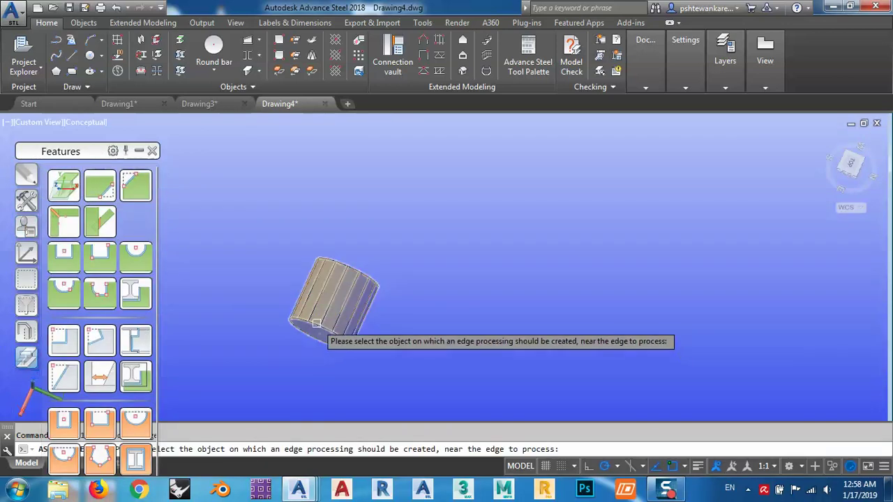
pyautogui.click(325, 340)
pyautogui.click(276, 112)
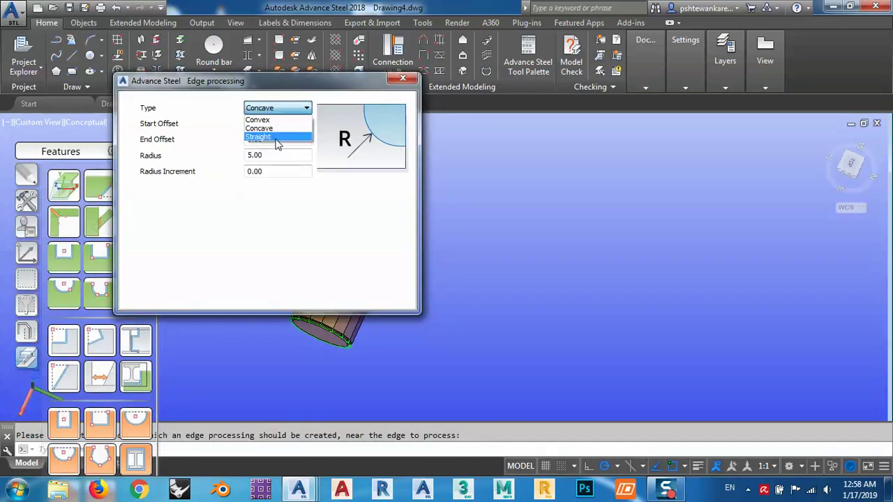
pyautogui.click(276, 137)
pyautogui.moveTo(304, 91); pyautogui.dragTo(215, 68)
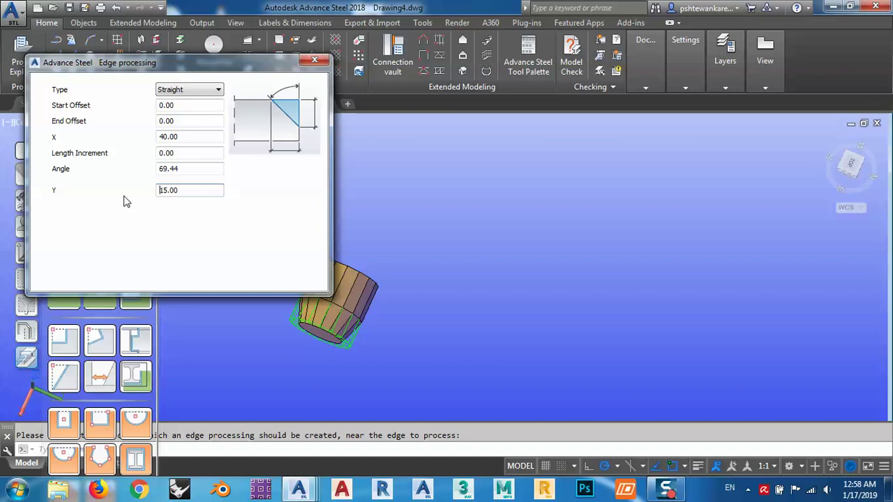
pyautogui.click(314, 60)
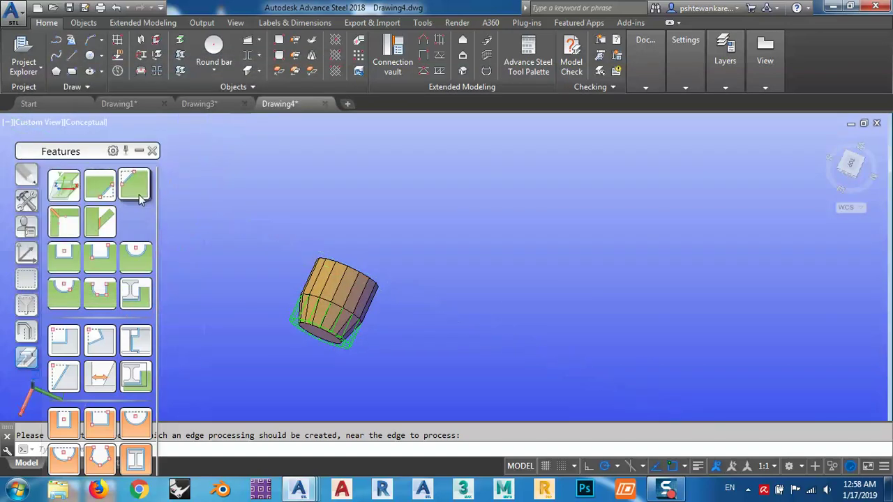
pyautogui.click(368, 279)
pyautogui.click(314, 61)
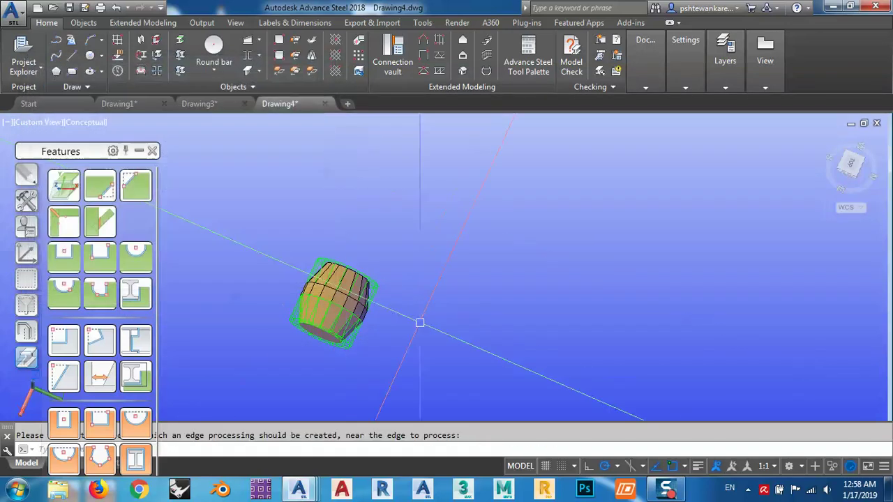
# Set the display type of the chamfered round bar to Standard and close its properties.
pyautogui.keyDown('shift'); pyautogui.moveTo(418, 319); pyautogui.dragTo(348, 255, button='middle'); pyautogui.keyUp('shift')
pyautogui.scroll(3, 335, 293)
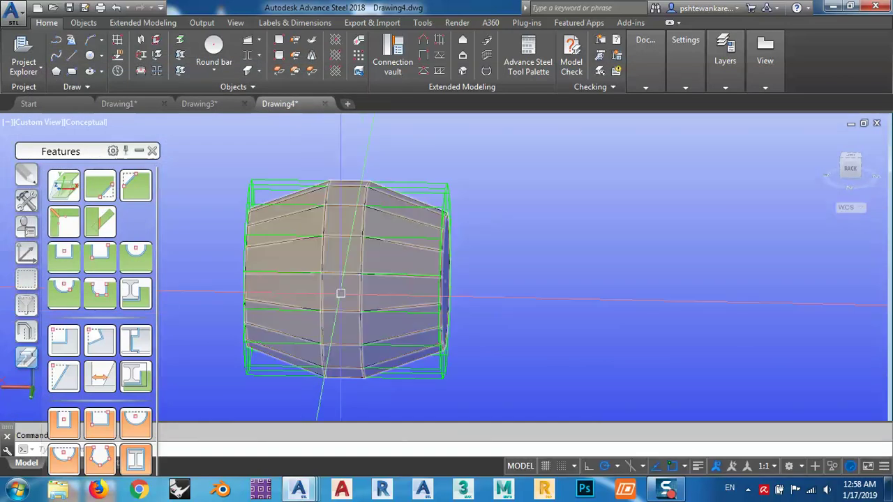
pyautogui.doubleClick(338, 295)
pyautogui.click(53, 130)
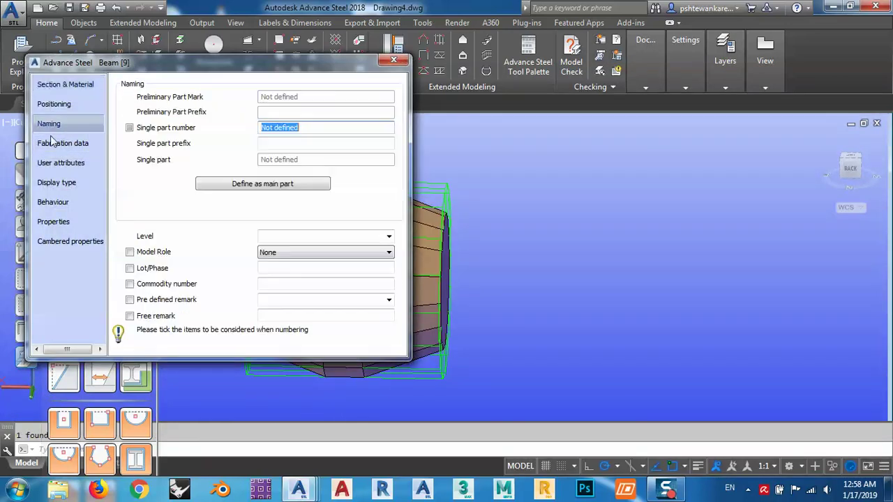
pyautogui.click(57, 183)
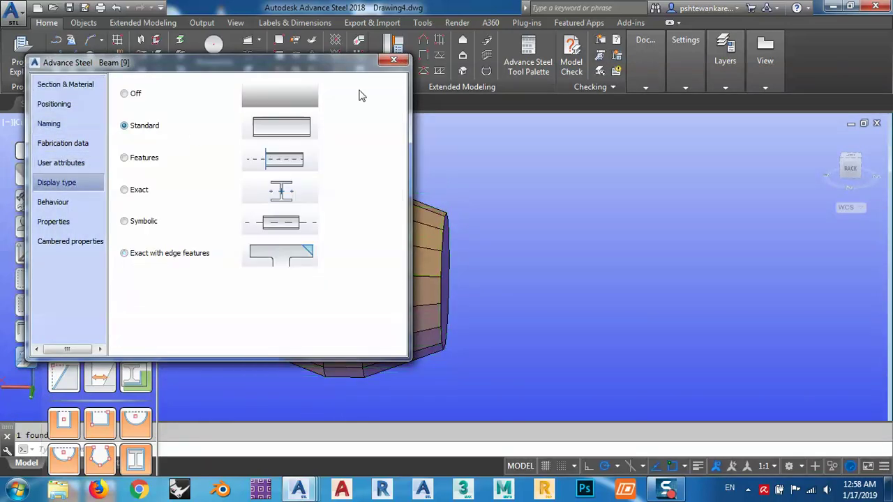
pyautogui.click(394, 62)
# Examine the chamfered bar and the ball connections on both tubes in Drawing4, then switch to the examples in Drawing1.
pyautogui.keyDown('shift'); pyautogui.moveTo(418, 209); pyautogui.dragTo(488, 310, button='middle'); pyautogui.keyUp('shift')
pyautogui.scroll(-3, 453, 251)
pyautogui.scroll(-5, 447, 252)
pyautogui.scroll(-3, 532, 259)
pyautogui.scroll(-3, 472, 241)
pyautogui.scroll(2, 498, 313)
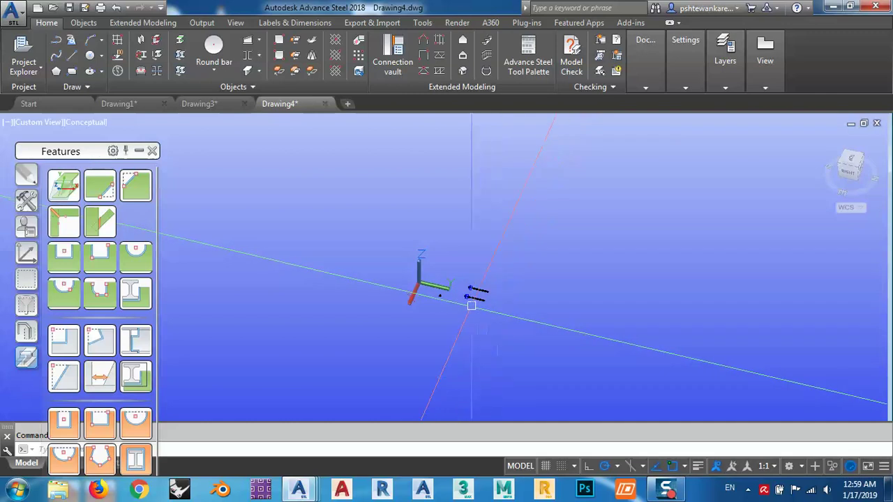
pyautogui.scroll(2, 449, 292)
pyautogui.scroll(3, 448, 291)
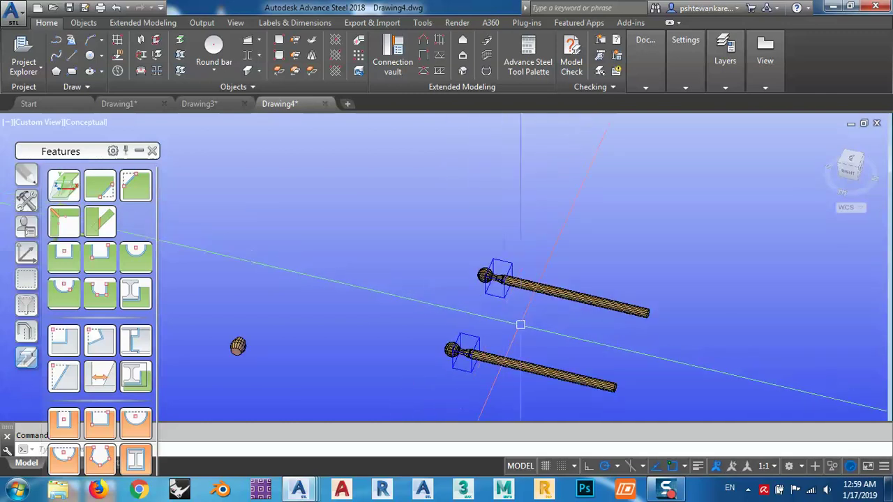
pyautogui.keyDown('shift'); pyautogui.moveTo(502, 328); pyautogui.dragTo(462, 272, button='middle'); pyautogui.keyUp('shift')
pyautogui.scroll(3, 462, 271)
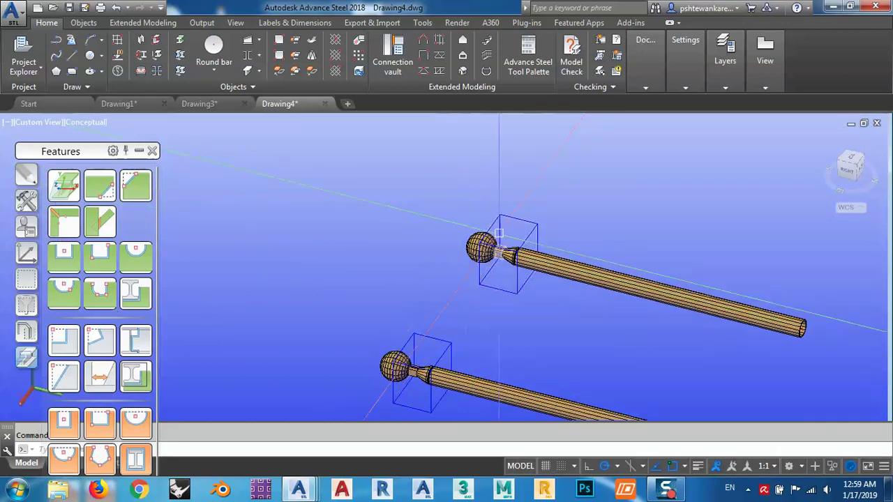
pyautogui.scroll(3, 500, 230)
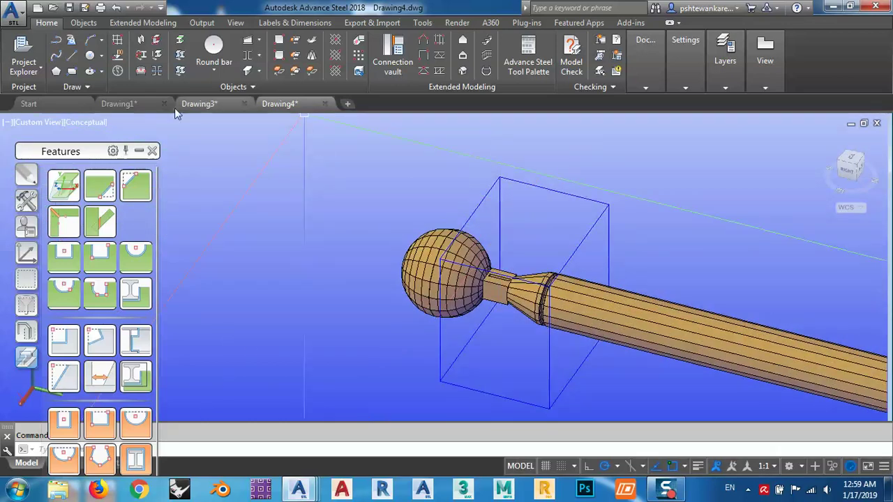
pyautogui.click(133, 105)
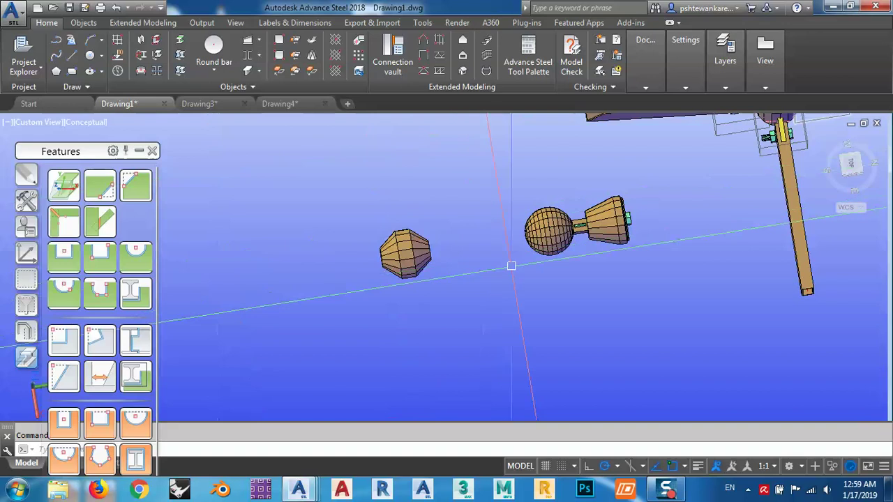